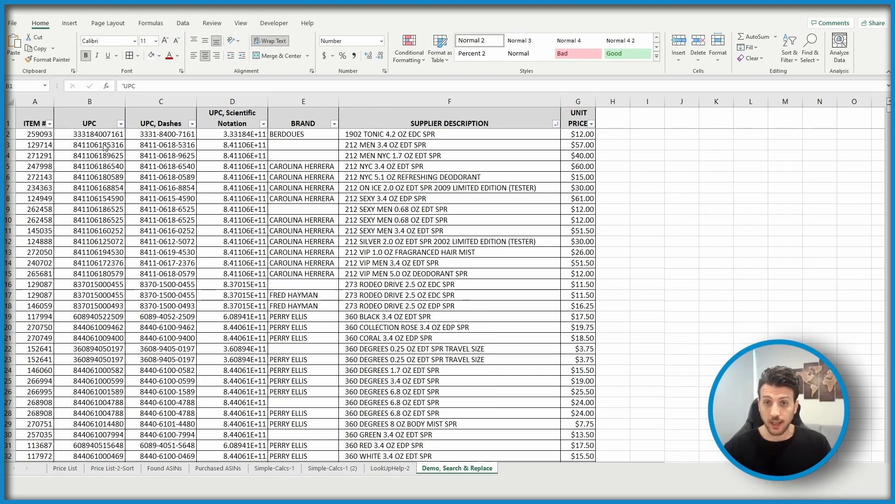
Examine the UPC, UPC Dashes and UPC Scientific Notation columns one after another to compare how the codes are formatted.
left_click(99, 101)
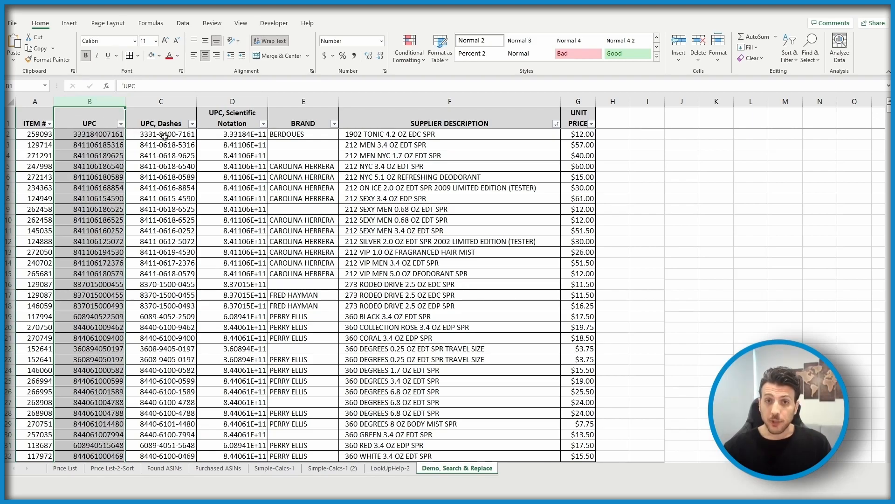
left_click(159, 99)
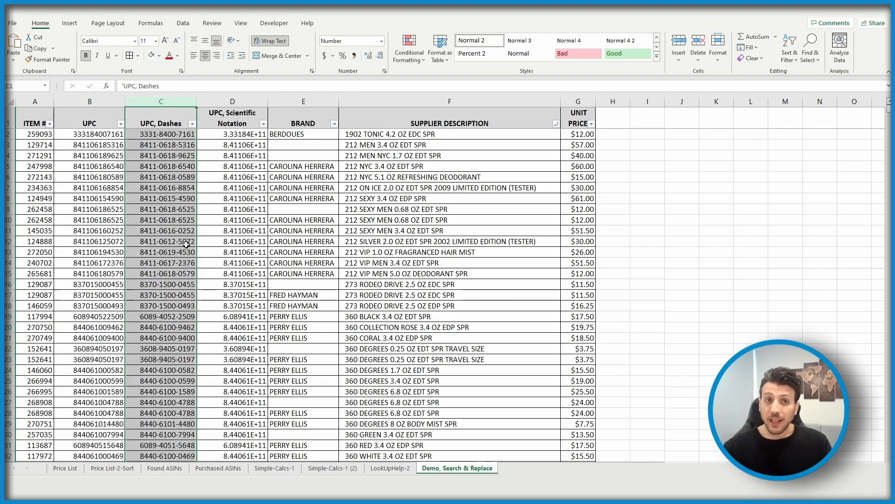
left_click(233, 100)
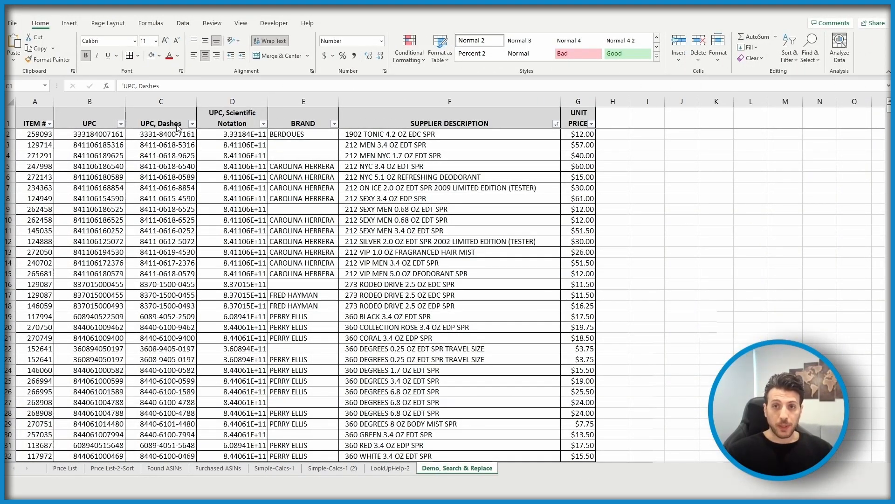
Remove all dashes from the UPC, Dashes column by replacing every "-" with nothing.
left_click(168, 101)
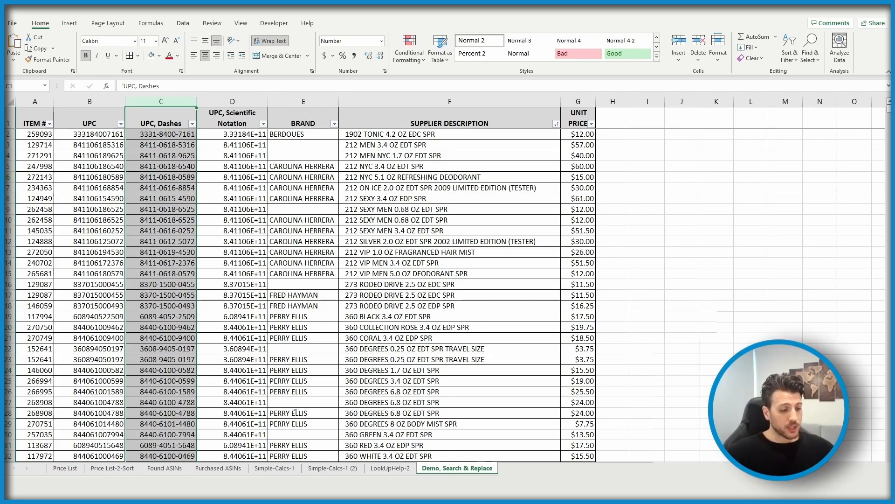
key("ctrl+h")
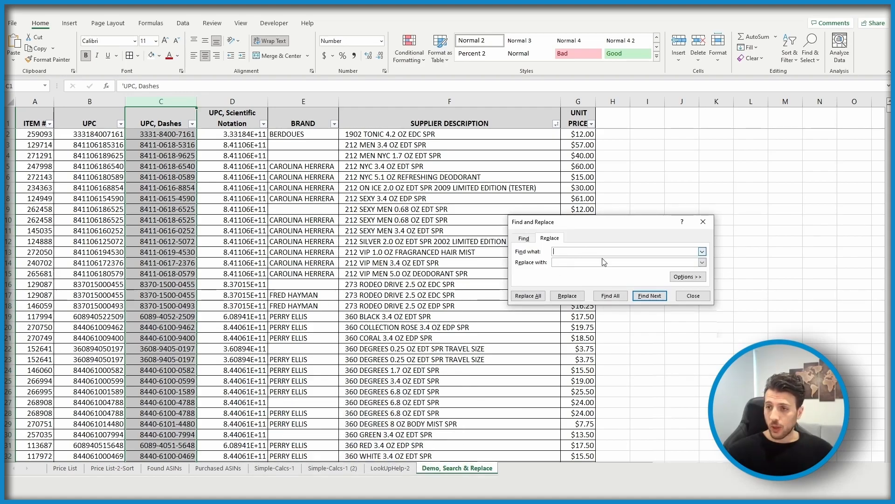
left_click(692, 298)
key("ctrl+f")
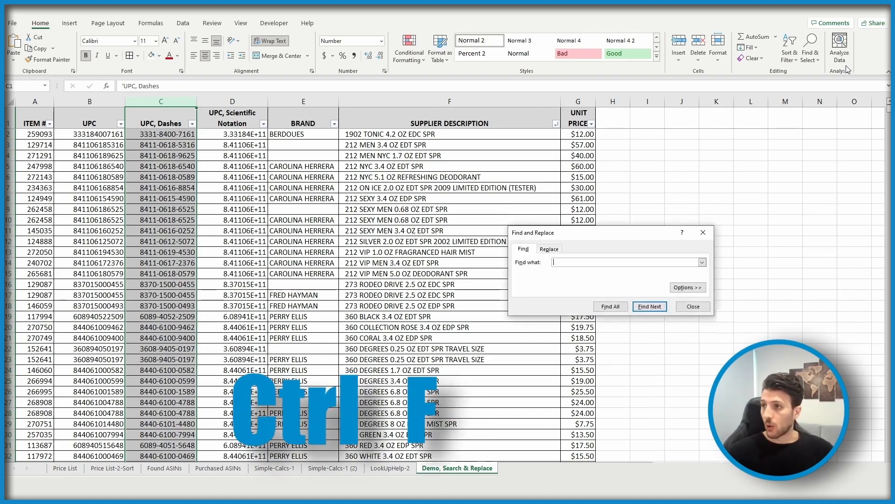
left_click(550, 250)
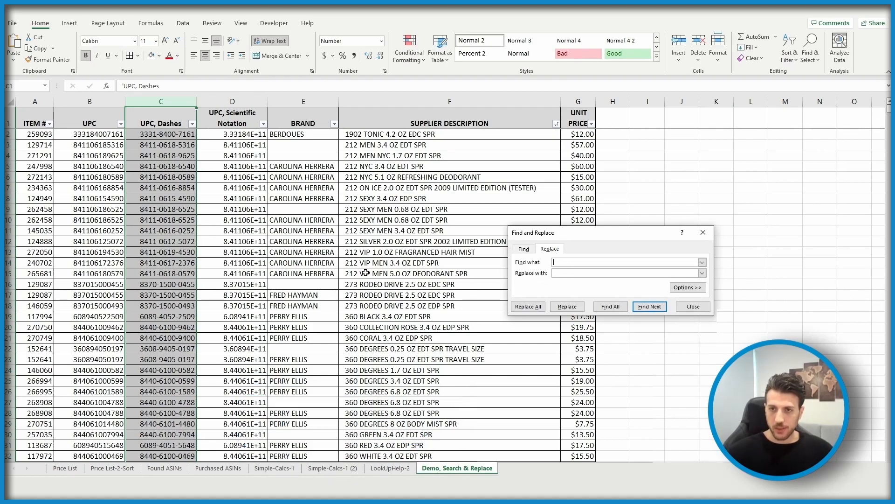
left_click(587, 275)
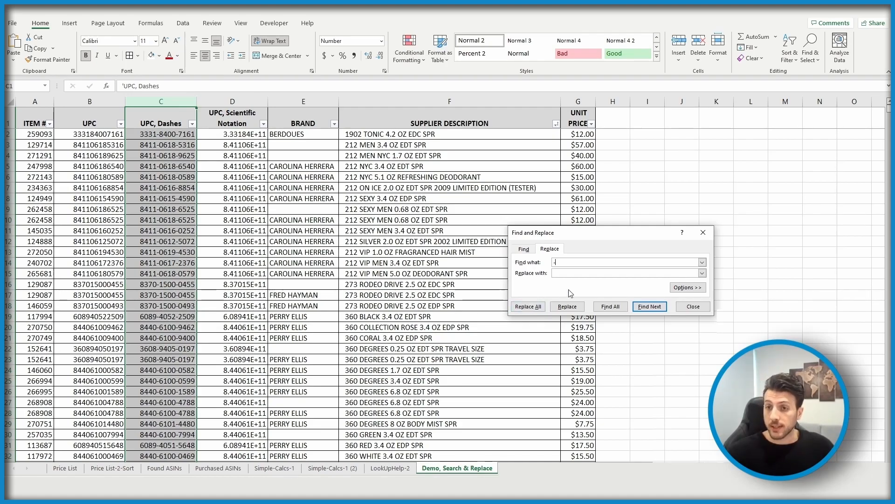
left_click(566, 273)
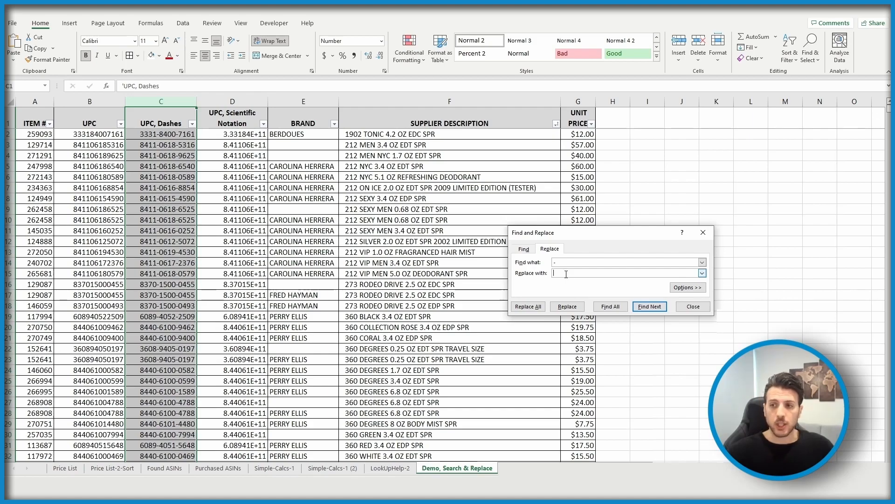
left_click(533, 307)
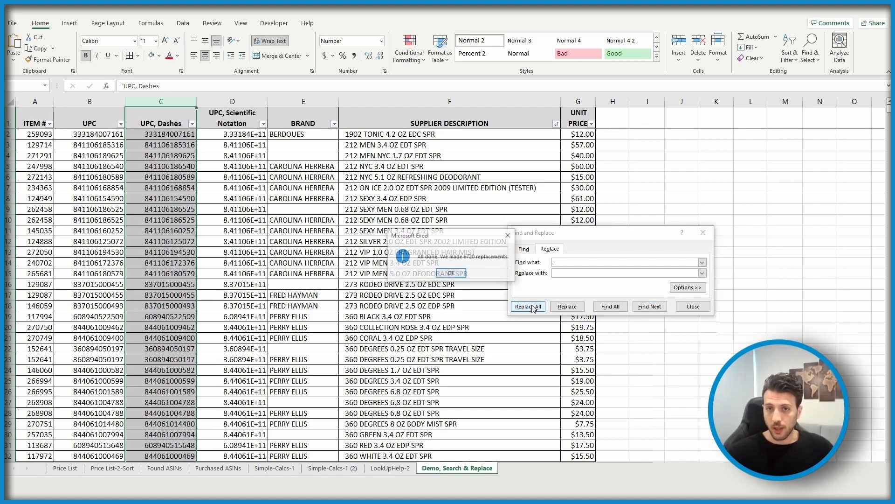
left_click(450, 274)
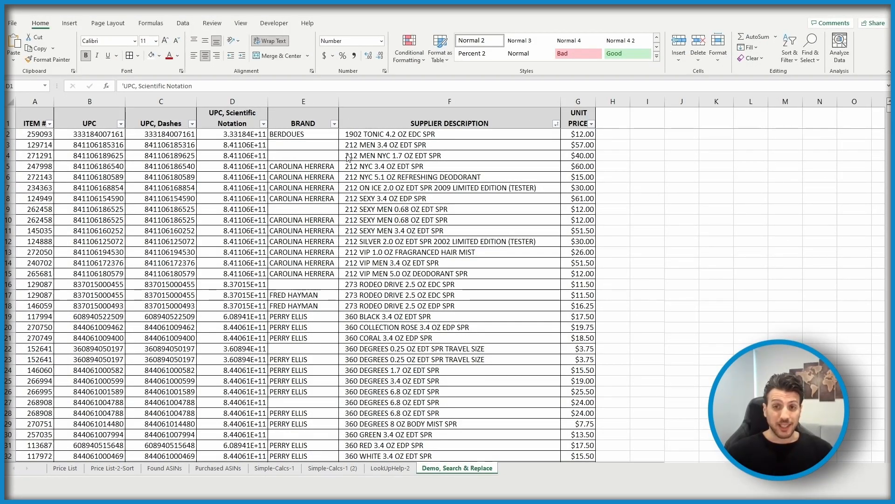
Apply the Number format to the whole UPC, Scientific Notation column.
left_click(224, 102)
key("F2")
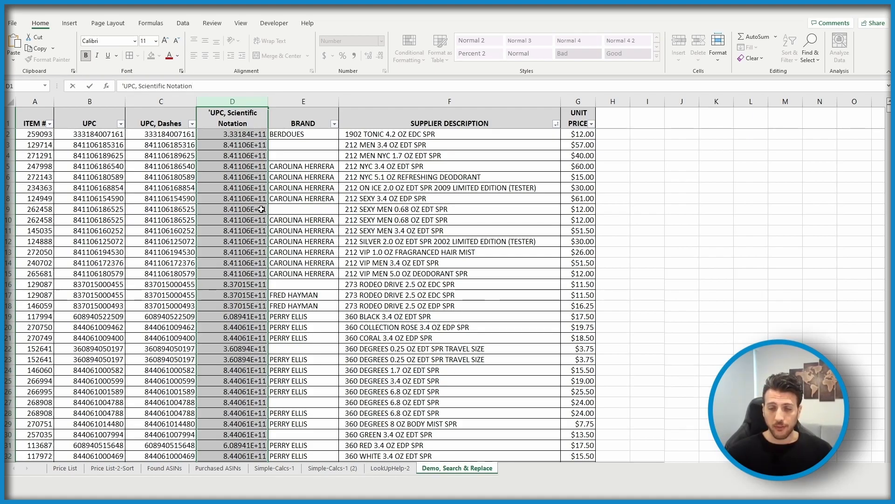
key("Escape")
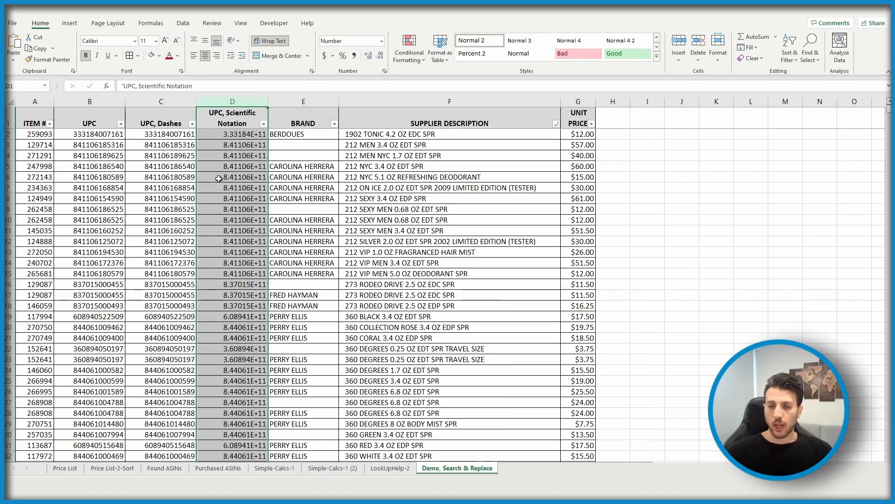
left_click(382, 42)
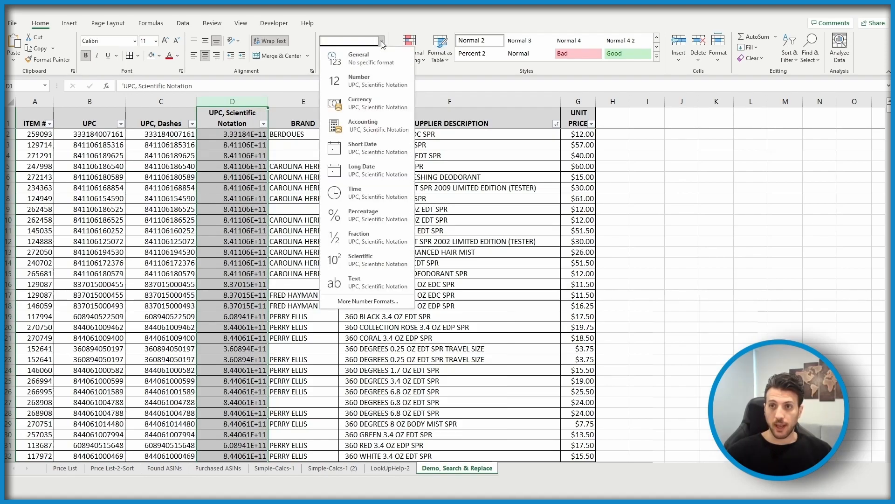
left_click(374, 84)
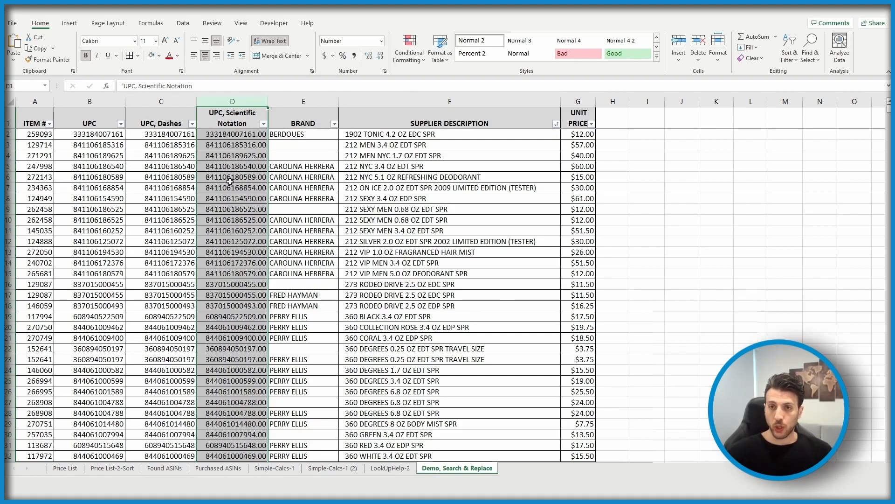
left_click(256, 145)
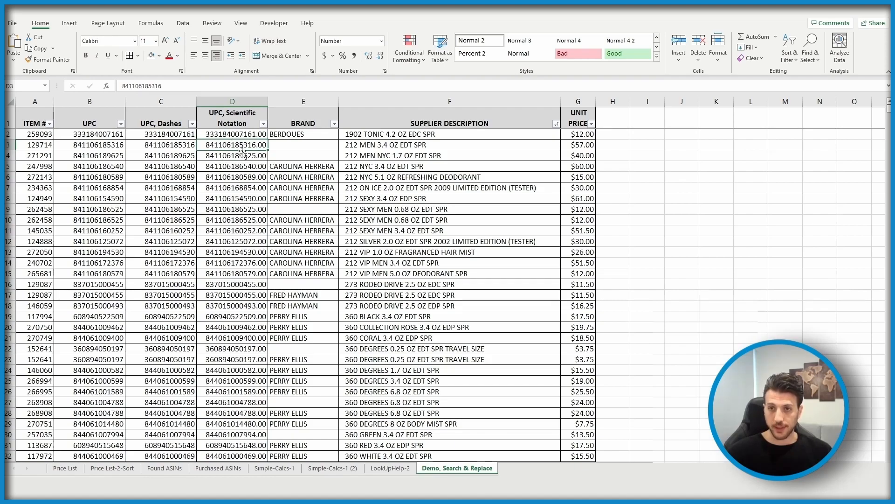
Reduce the UPC, Scientific Notation column to zero decimal places.
left_click(238, 99)
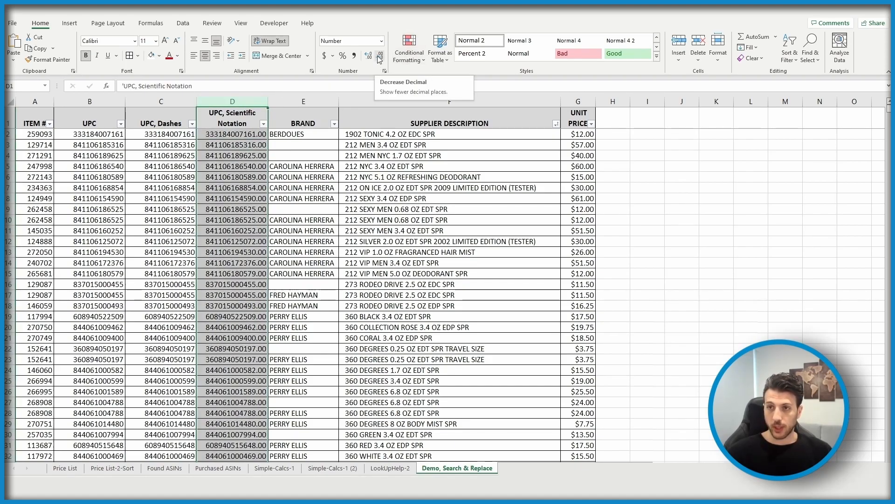
left_click(380, 57)
left_click(380, 57)
left_click(209, 174)
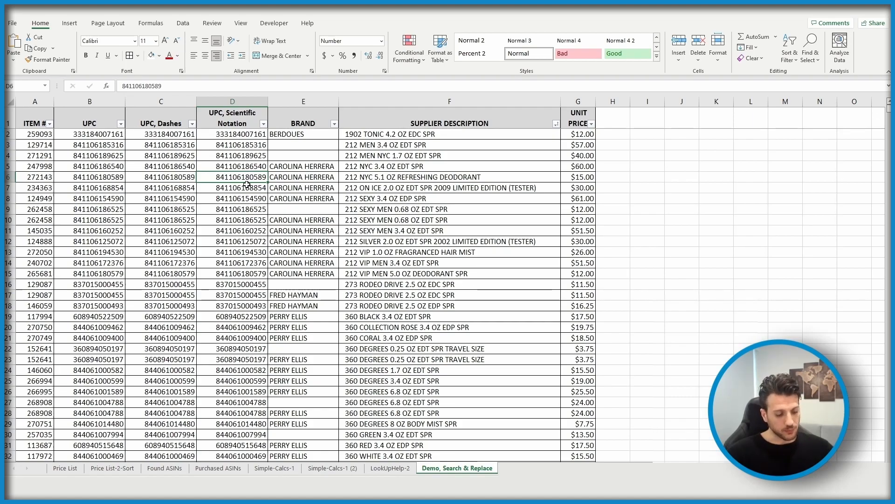
Undo the decimal place reductions and the Number format on the UPC, Scientific Notation column.
key("ctrl+z")
key("ctrl+z")
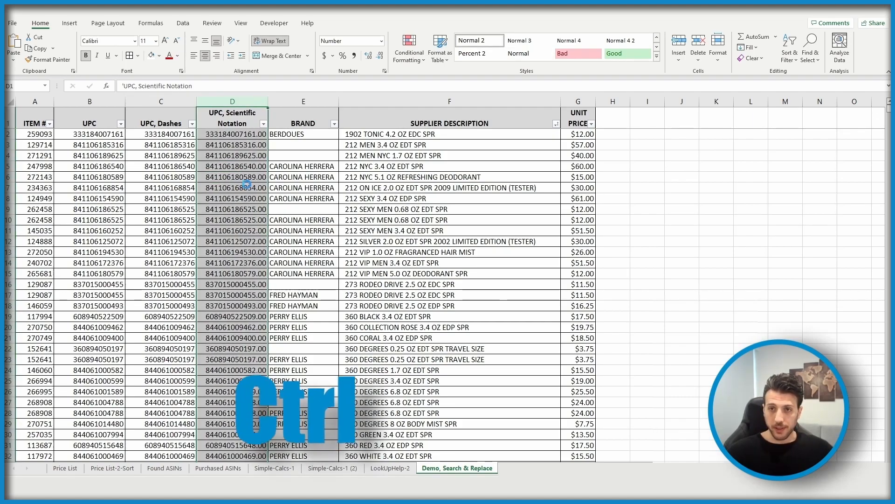
key("ctrl+z")
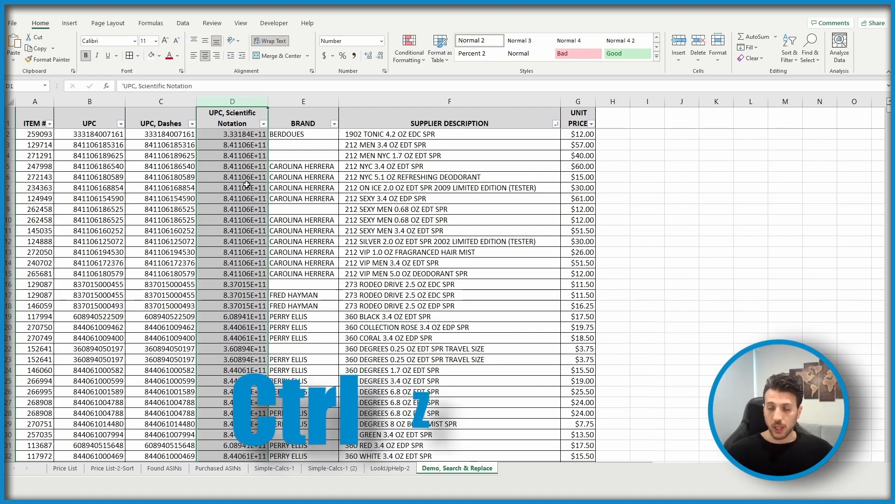
left_click(244, 214)
left_click(243, 98)
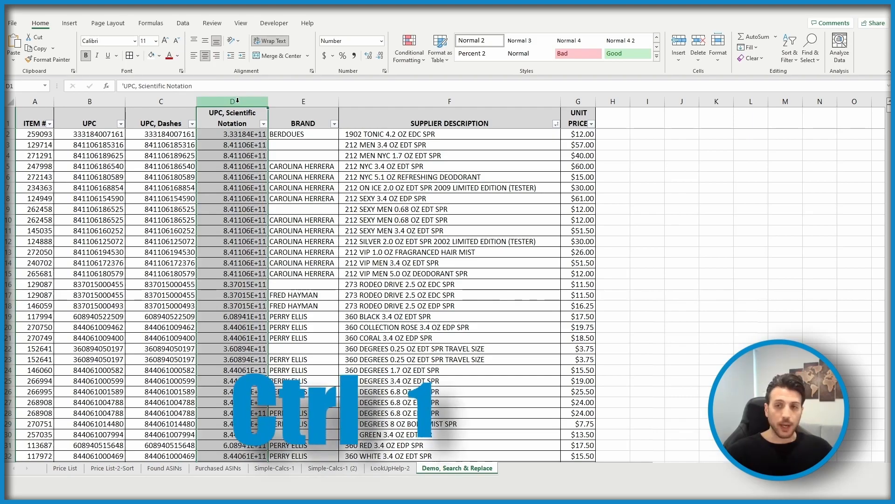
key("ctrl+1")
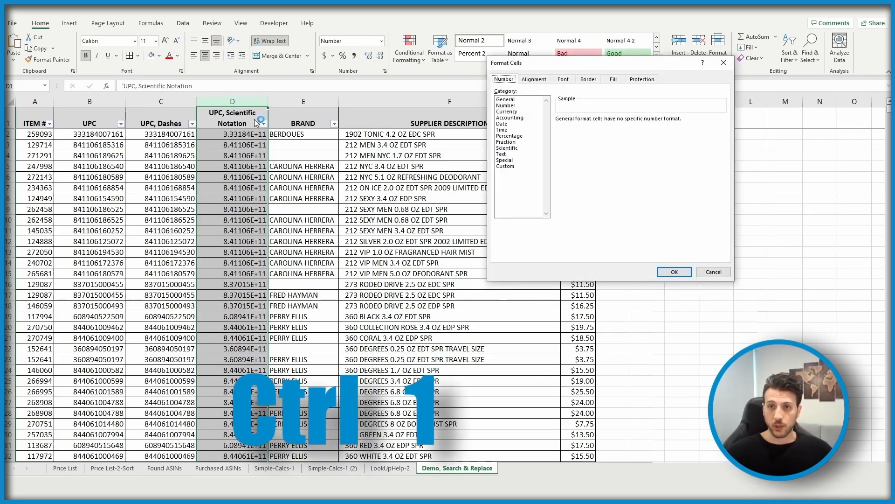
left_click(714, 272)
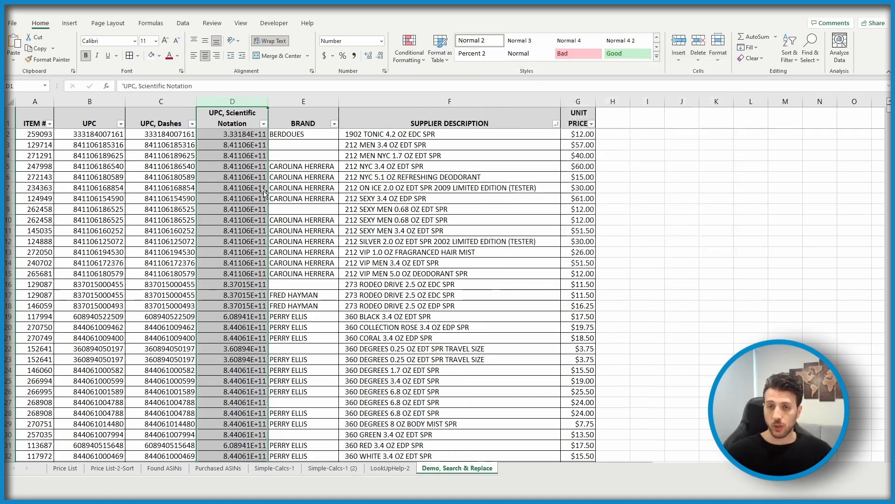
Apply the custom number format 0 to the UPC, Scientific Notation column, and undo it.
right_click(220, 115)
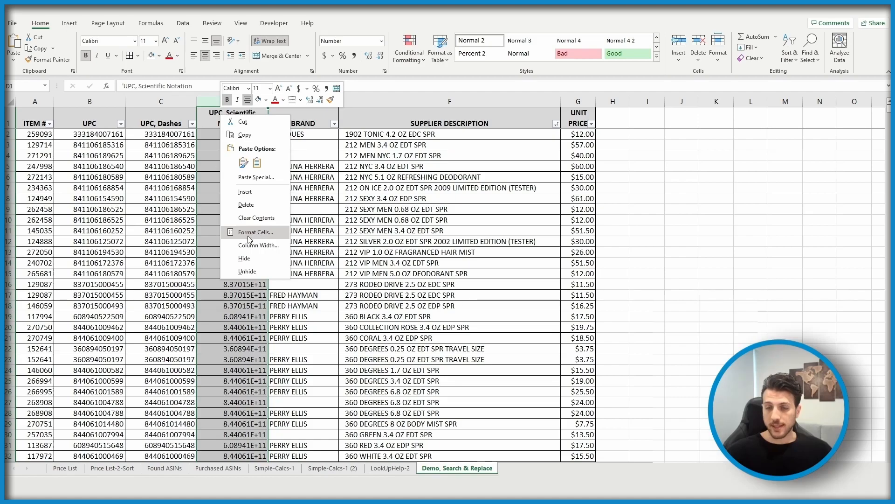
left_click(275, 232)
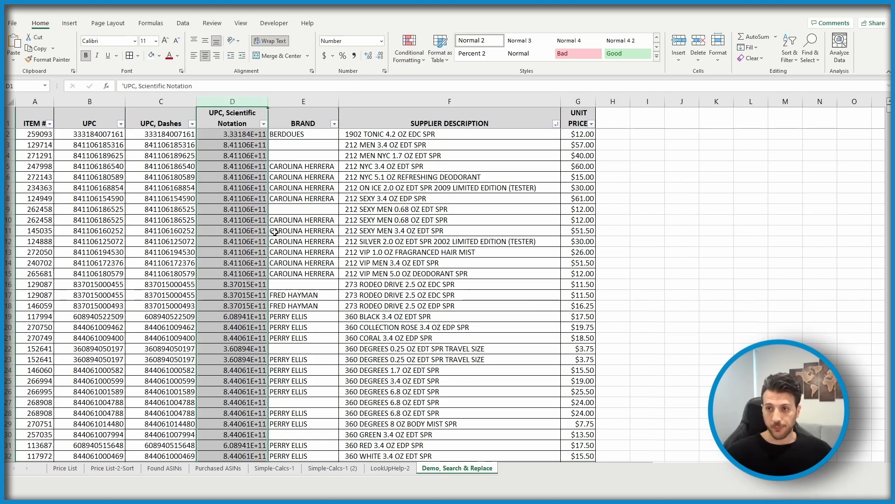
left_click_drag(260, 122, 473, 101)
left_click(388, 205)
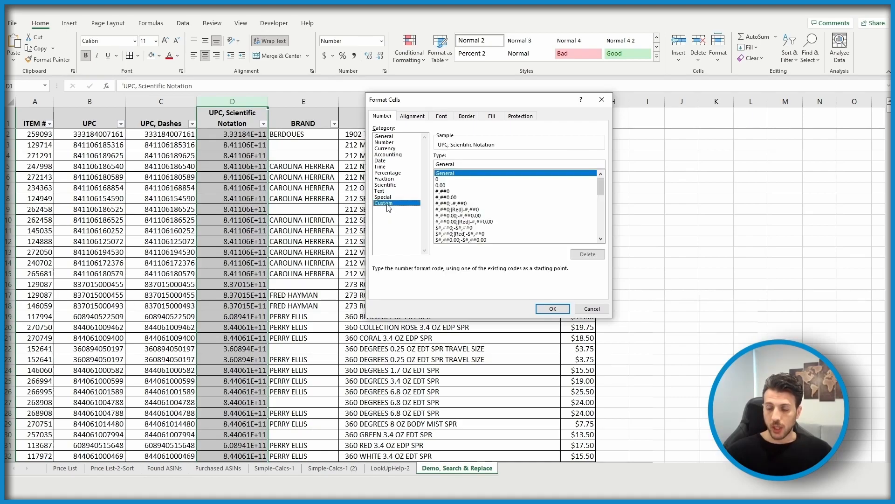
double_click(460, 165)
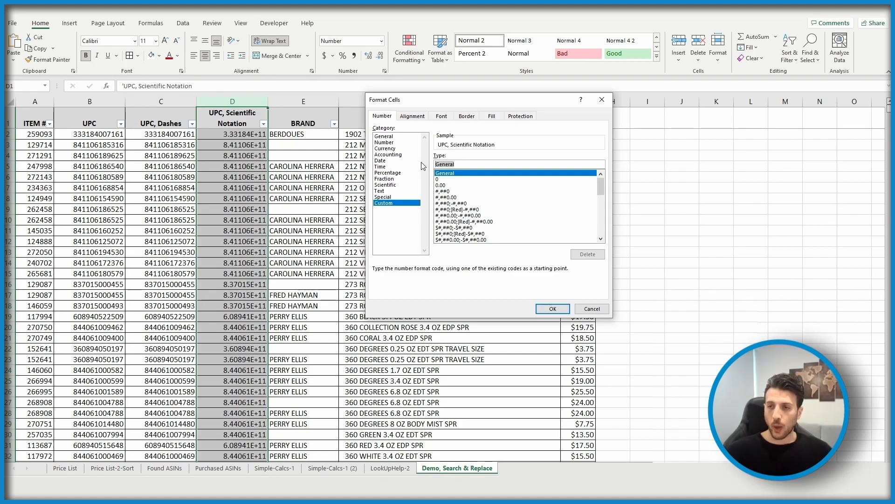
type("0")
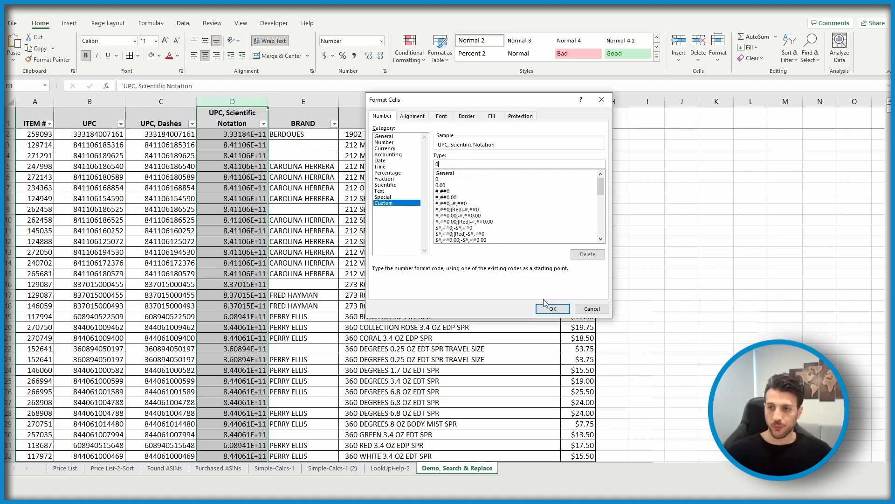
left_click(554, 311)
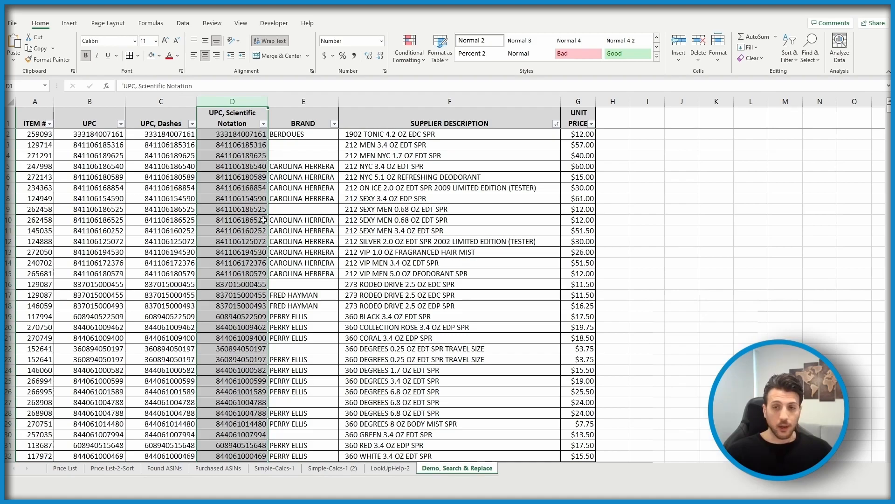
key("ctrl+z")
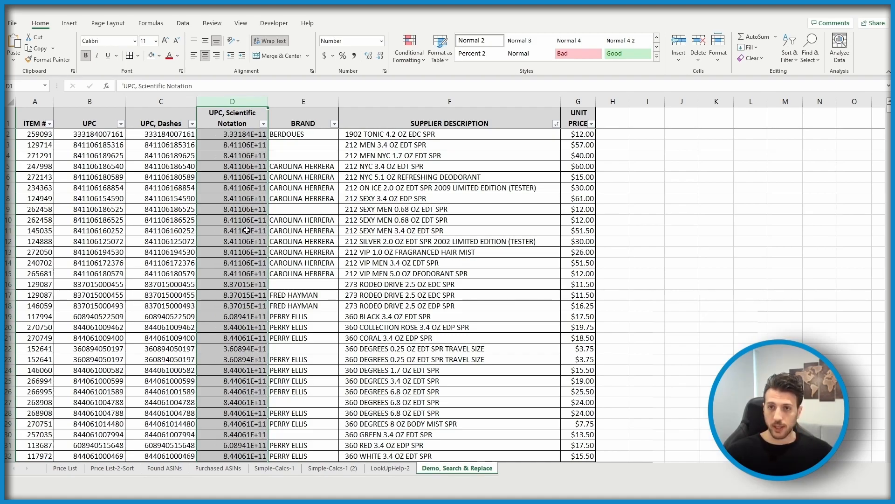
right_click(244, 96)
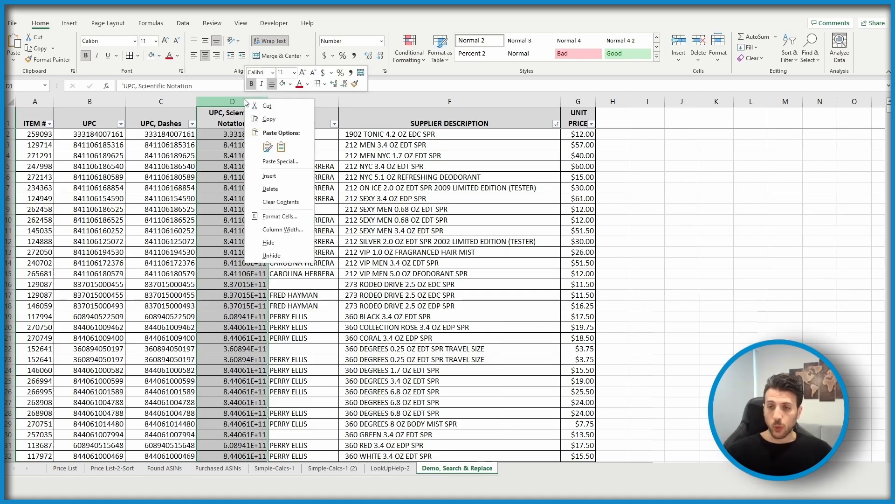
left_click(278, 216)
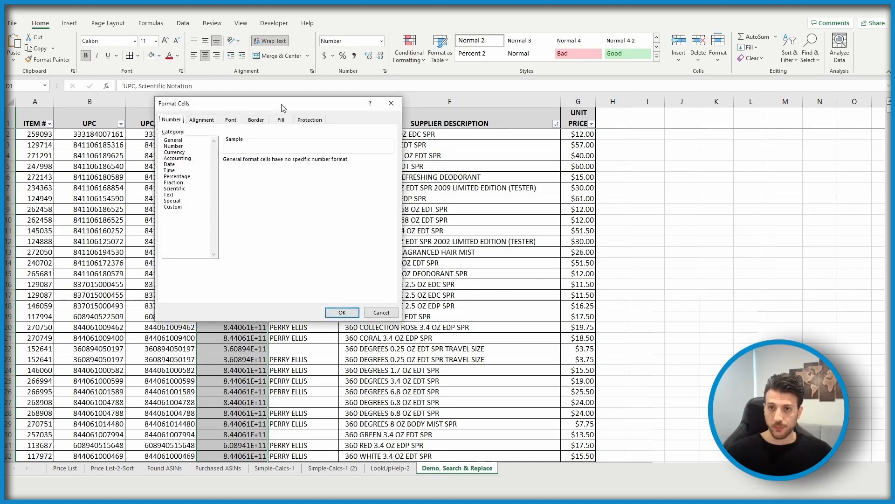
left_click_drag(280, 106, 521, 105)
left_click(417, 204)
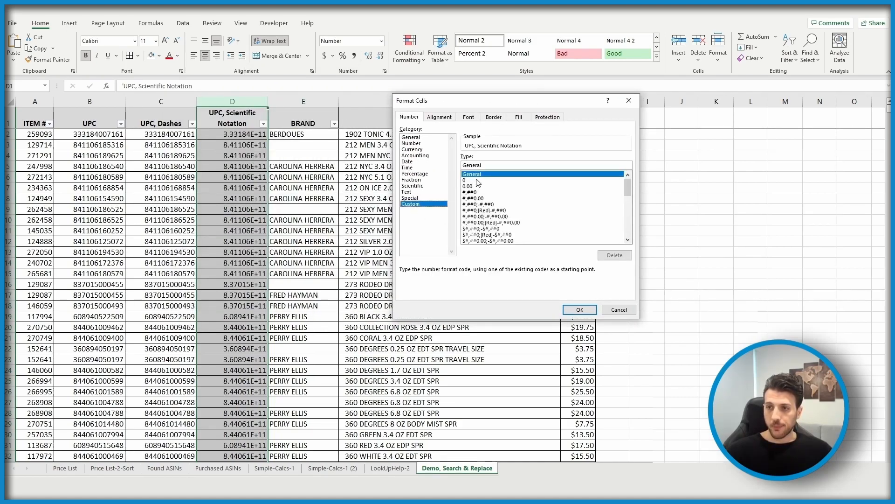
left_click_drag(492, 166, 443, 162)
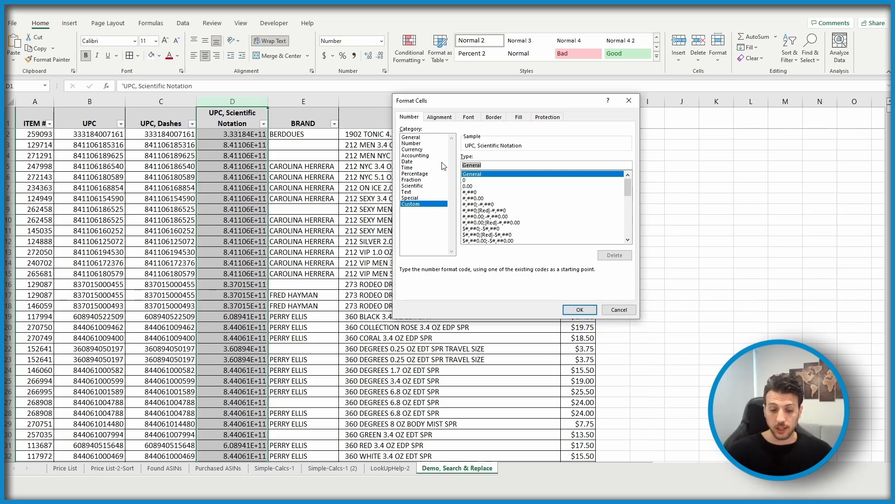
type("000000000000")
left_click(578, 310)
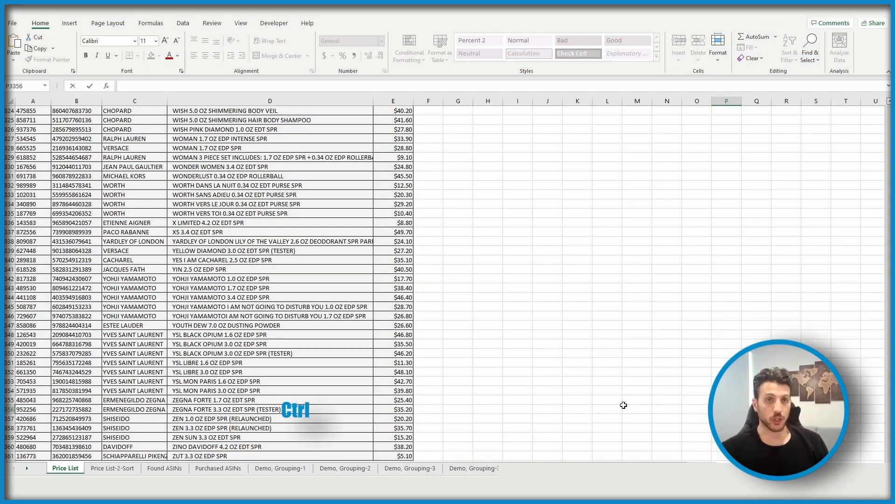
Search the Price List sheet for Hugo and move forward through several matches one at a time.
key("ctrl+f")
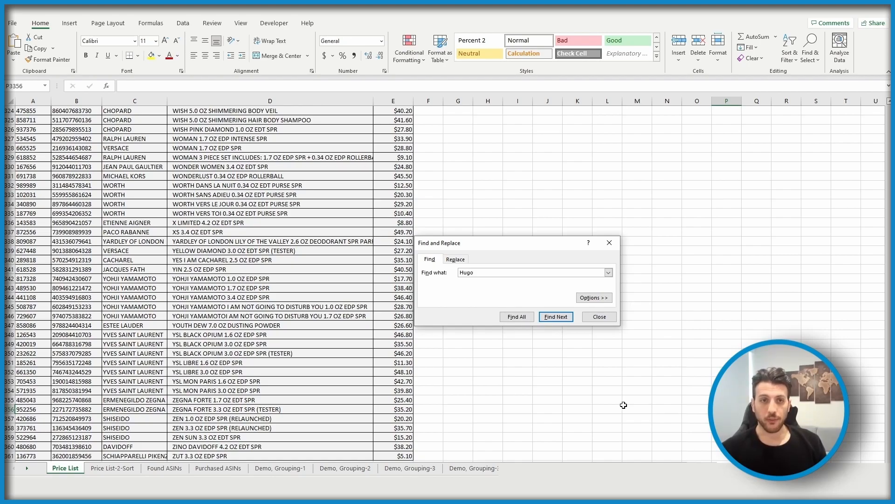
key("Return")
key("Return")
key("Return")
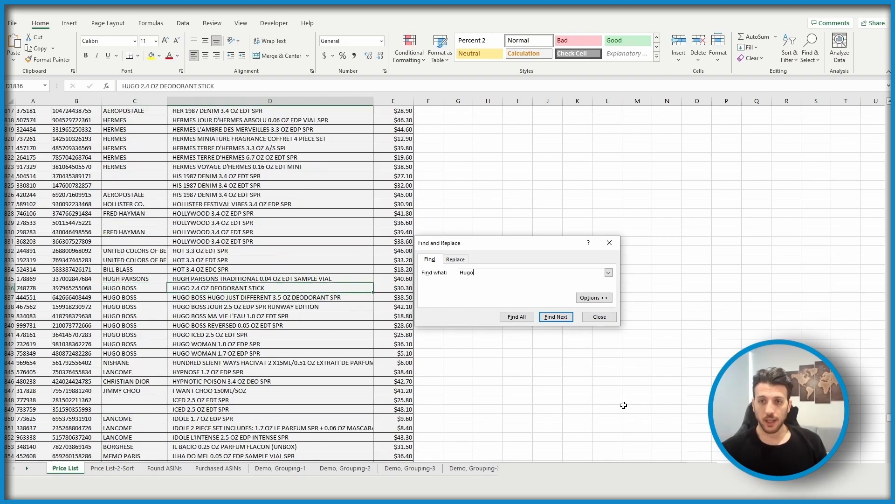
key("Return")
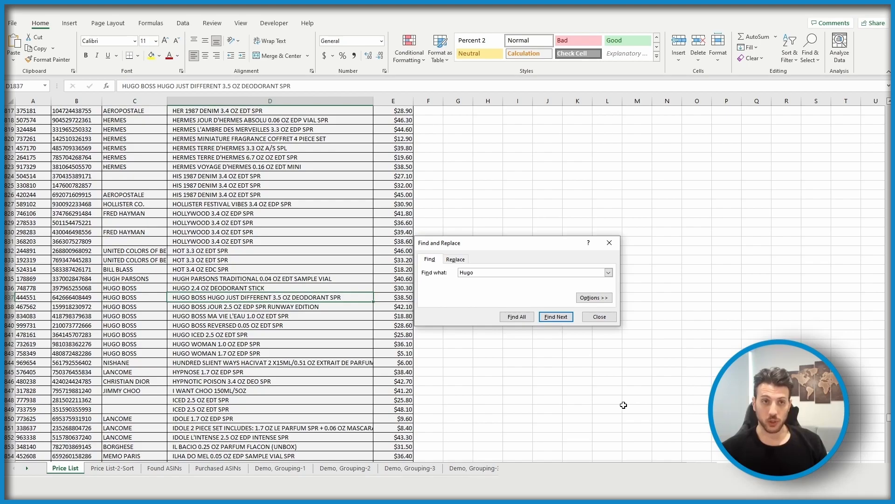
key("Return")
key("Return")
key("Return")
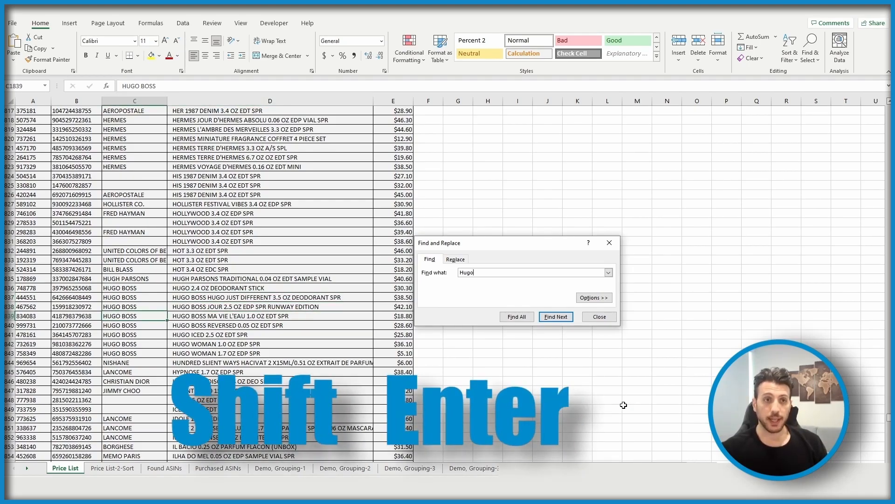
Go backward through the previous Hugo matches to the HUGO BOSS brand entry in C1836.
key("shift+Return")
key("shift+Return")
key("shift+Return")
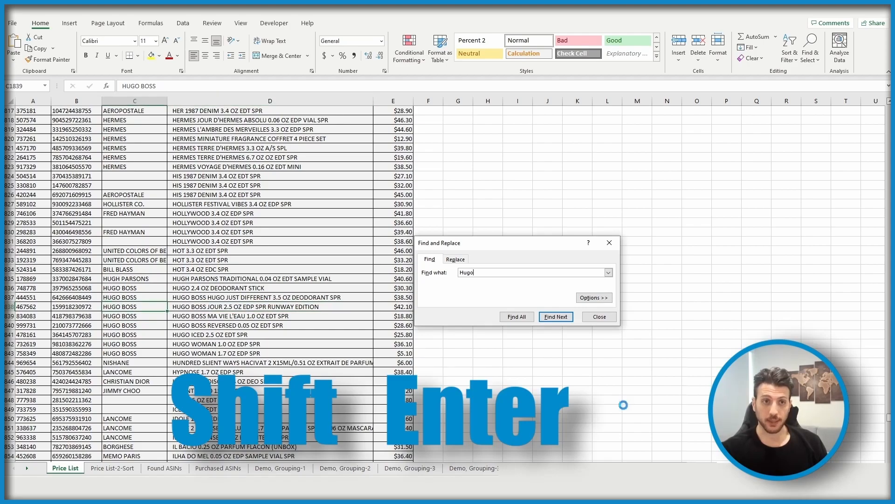
key("shift+Return")
key("shift+Return")
key("shift+Return")
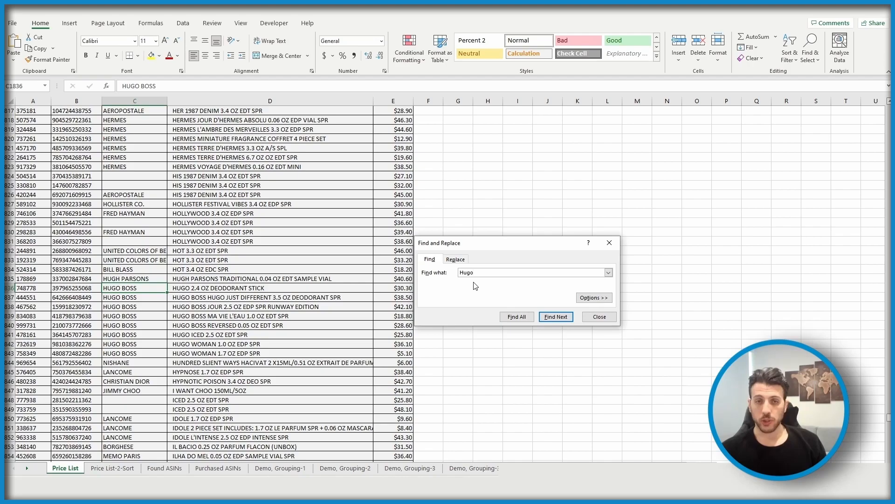
List all Hugo matches on the sheet and enlarge the search dialog to show the full results list.
left_click_drag(512, 242, 488, 141)
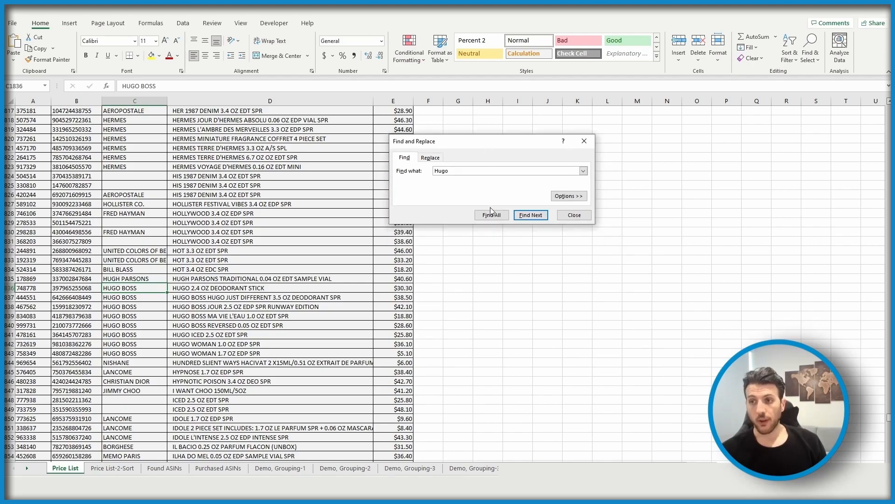
left_click(492, 216)
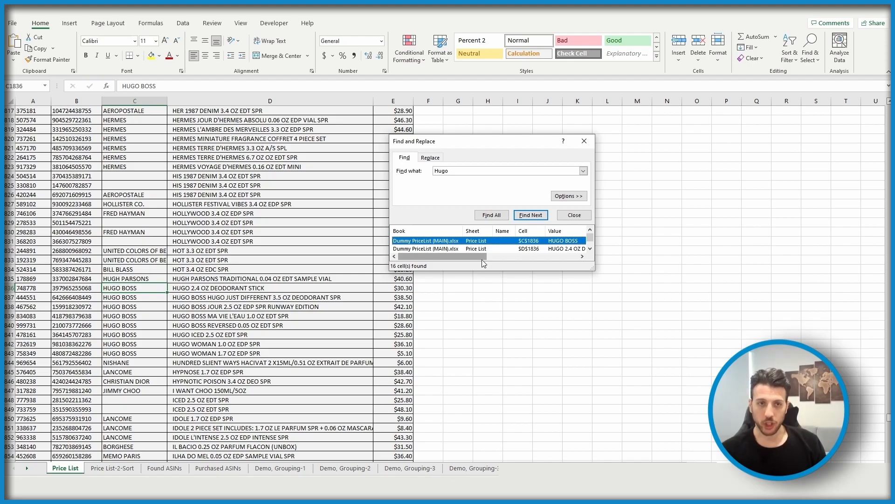
left_click_drag(592, 269, 744, 413)
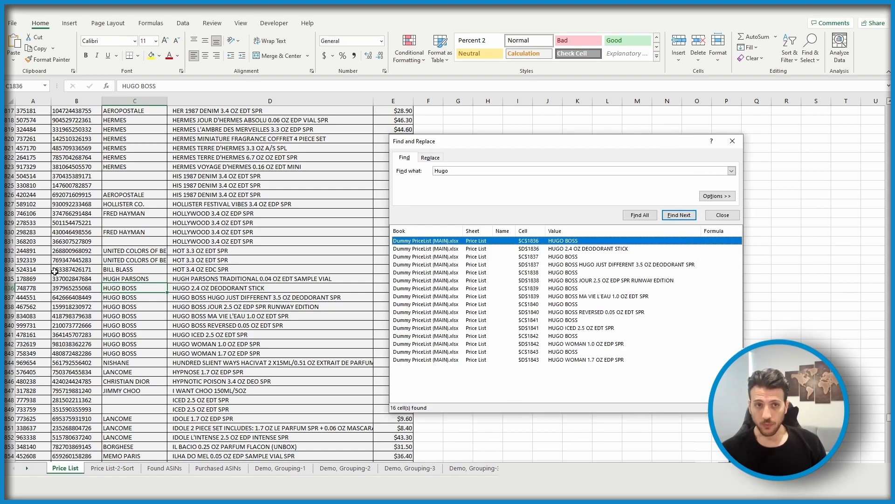
key("alt+Tab")
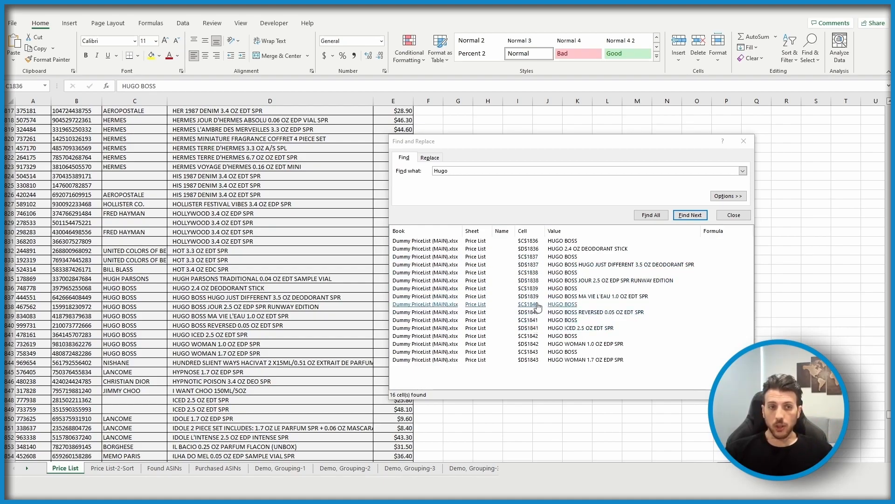
Jump to several listed Hugo matches in turn, including C1841, ending at D1837.
left_click(436, 280)
left_click(429, 321)
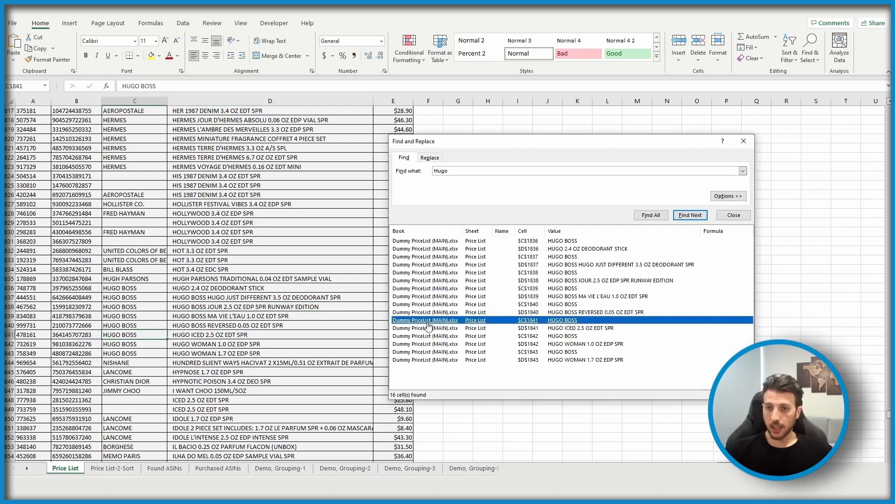
left_click(427, 359)
left_click(426, 304)
left_click(425, 264)
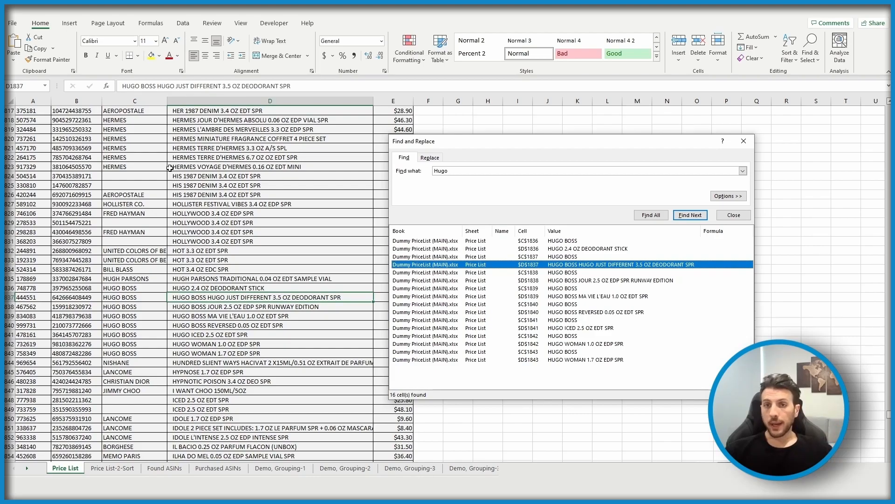
Limit the Hugo search to the BRAND column and list all its matches.
left_click(133, 99)
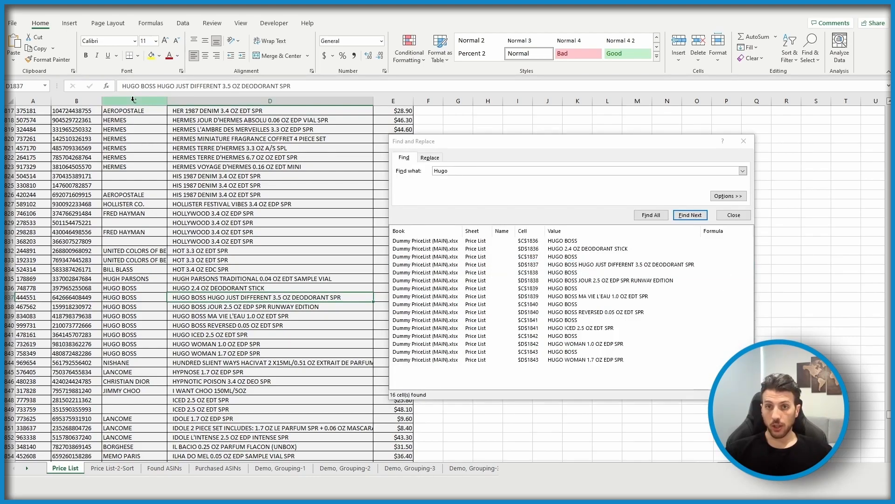
left_click(650, 215)
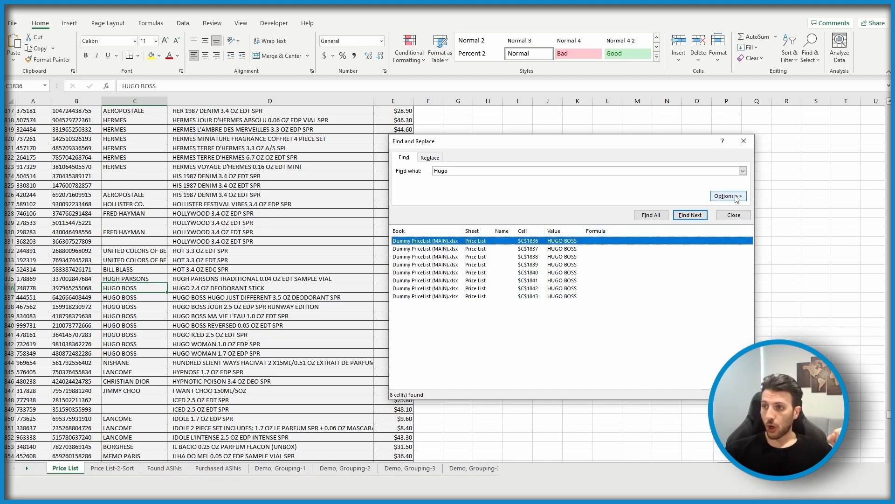
Set the search scope to Workbook, list all Hugo matches, and reposition and enlarge the dialog to show more results.
left_click(727, 195)
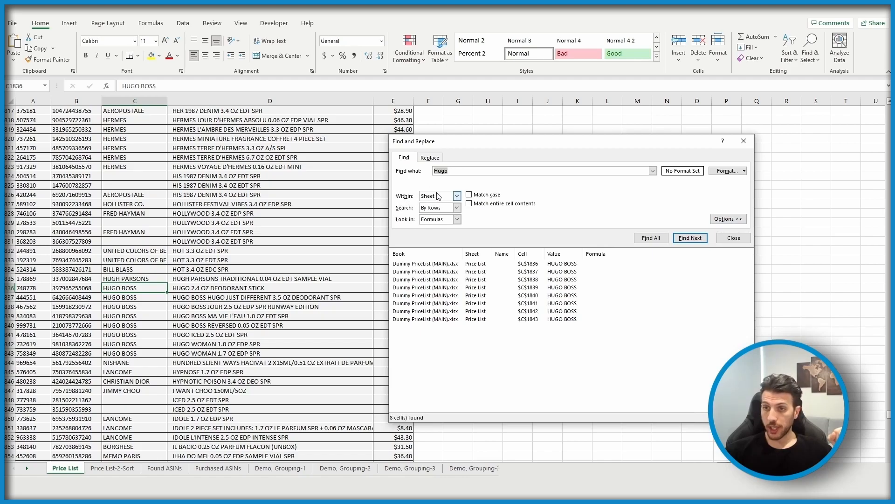
left_click(457, 196)
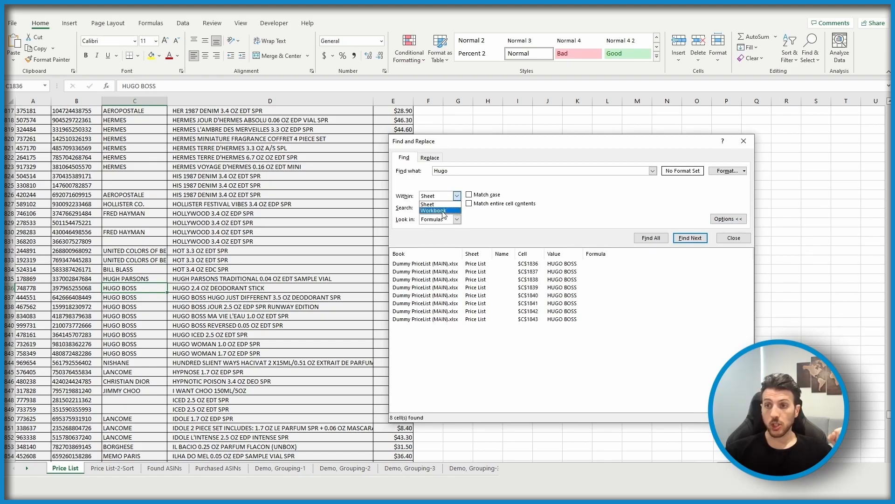
left_click(441, 211)
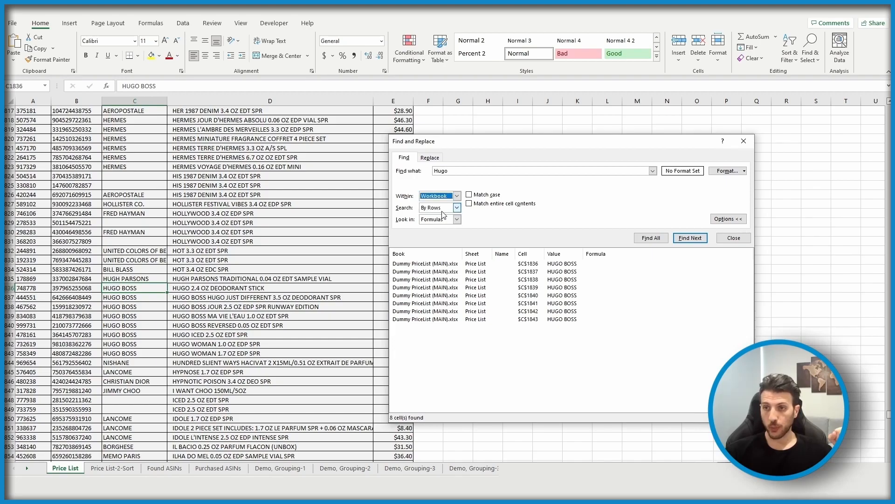
left_click(651, 238)
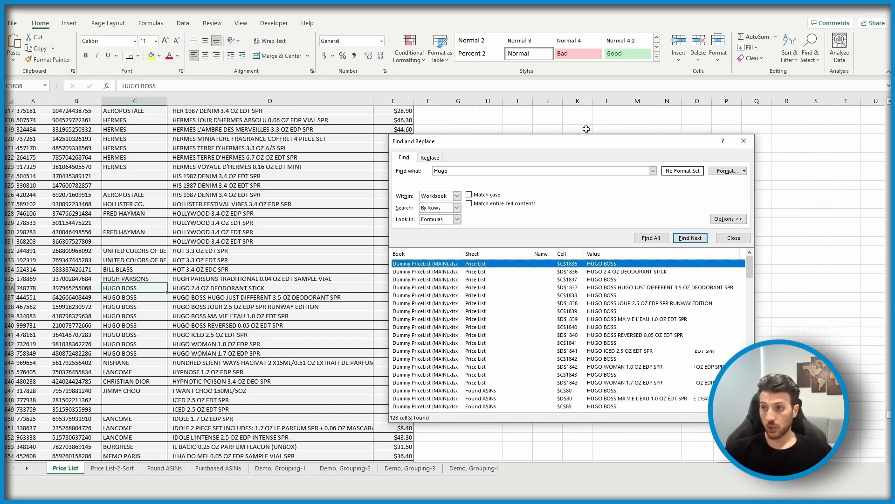
left_click_drag(606, 141, 615, 84)
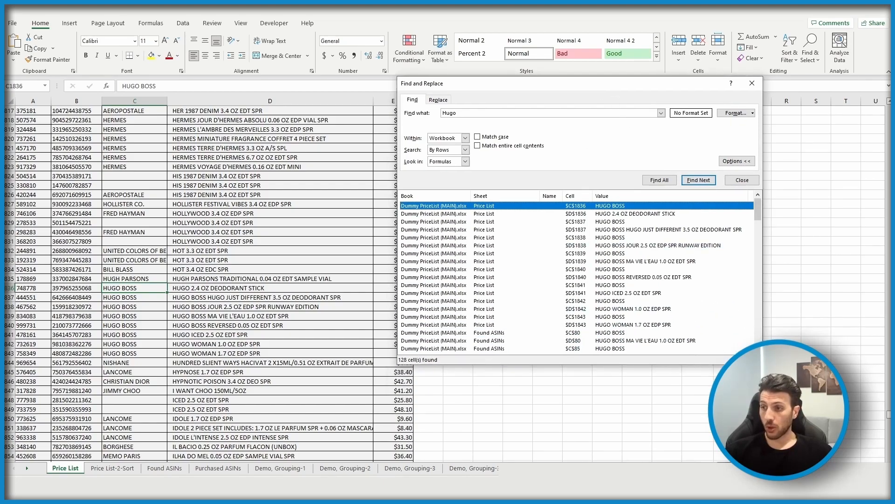
left_click_drag(763, 359, 843, 429)
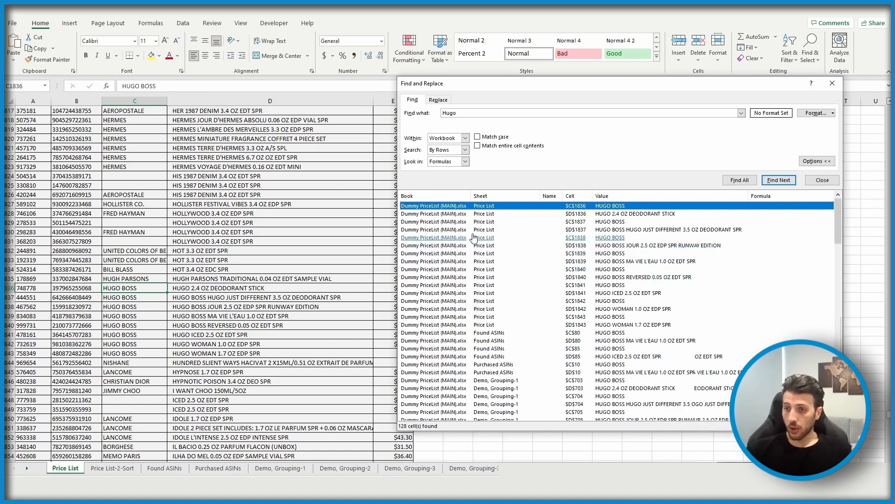
Jump to Hugo matches on different sheets from the results, including Price List D1841 and Found ASINs D80.
left_click(431, 246)
left_click(438, 293)
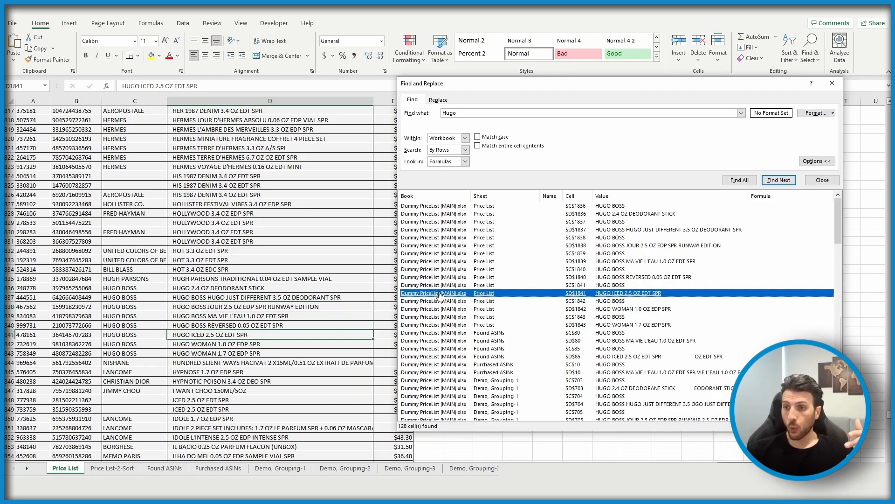
scroll(444, 291, "down", 2)
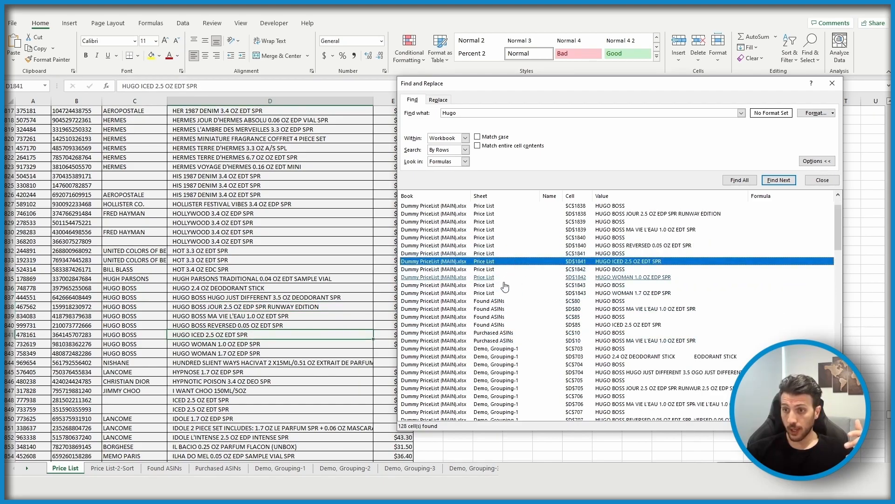
left_click(428, 310)
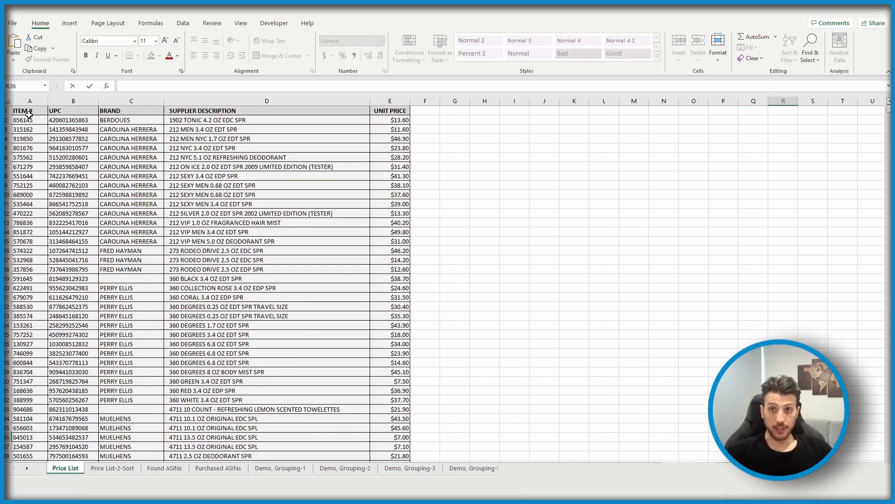
Freeze the top row of the Price List sheet and check the header against rows further down.
scroll(175, 233, "down", 12)
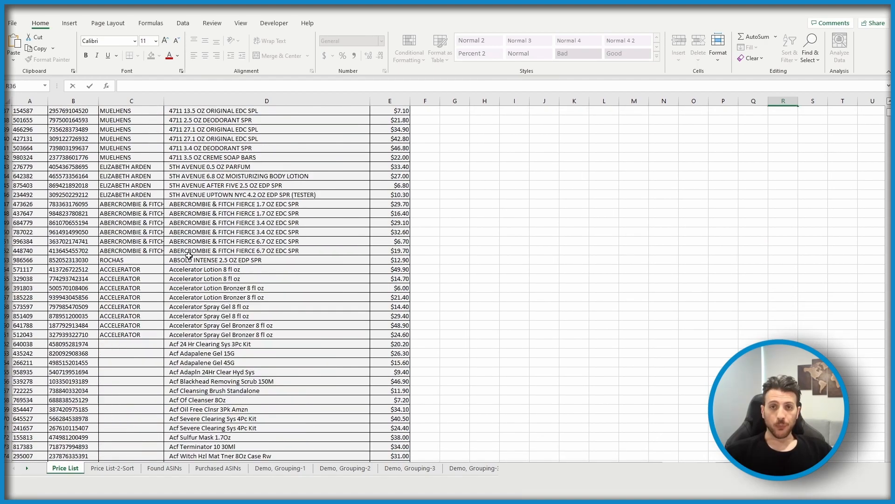
scroll(189, 256, "down", 11)
scroll(189, 256, "up", 20)
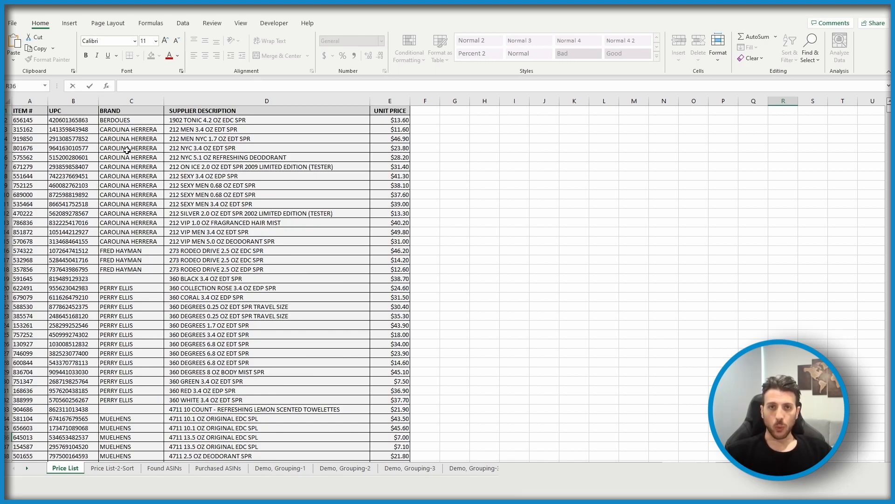
left_click(241, 24)
left_click(448, 120)
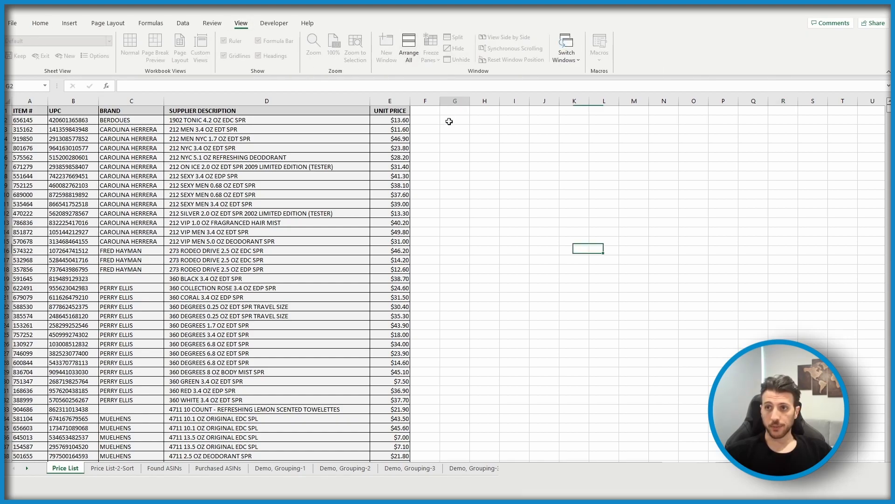
left_click(438, 60)
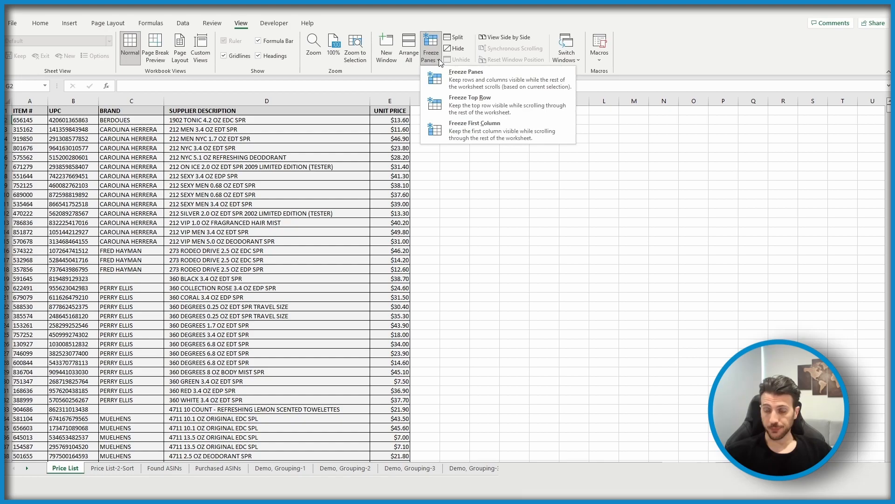
left_click(478, 113)
scroll(284, 220, "down", 12)
scroll(279, 229, "down", 20)
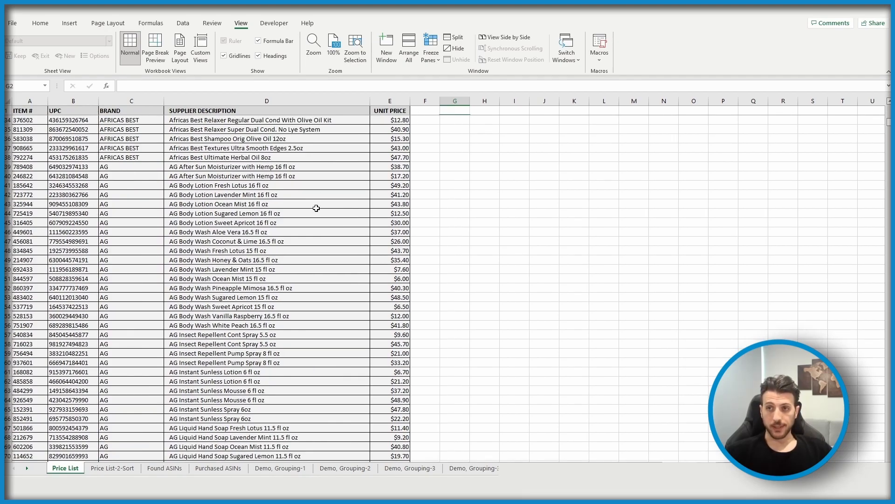
Freeze the first column of the Price List sheet.
left_click(27, 100)
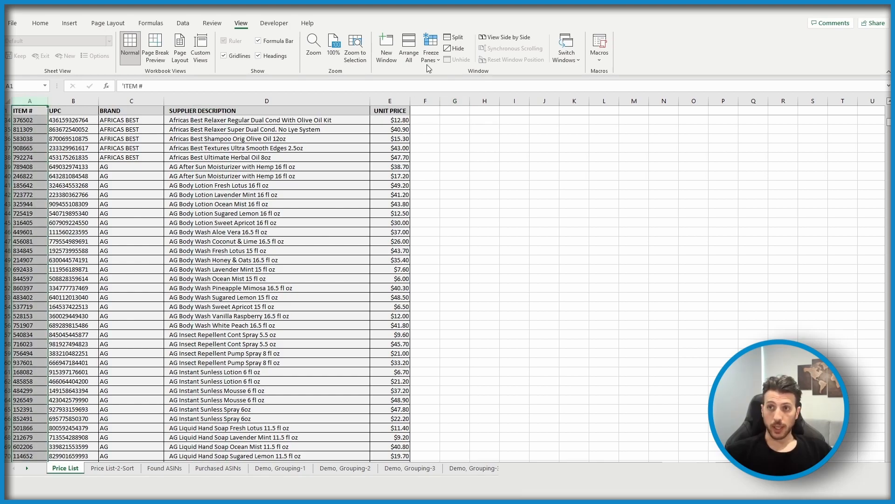
left_click(443, 121)
left_click(431, 61)
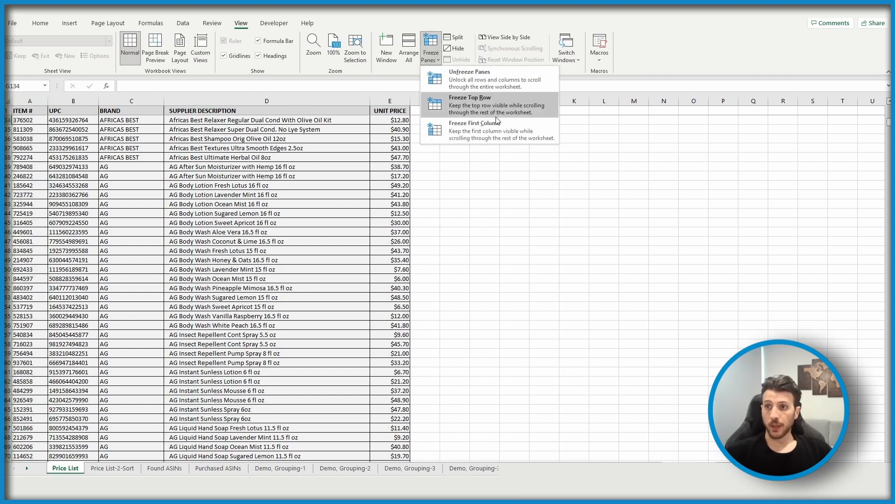
left_click(482, 130)
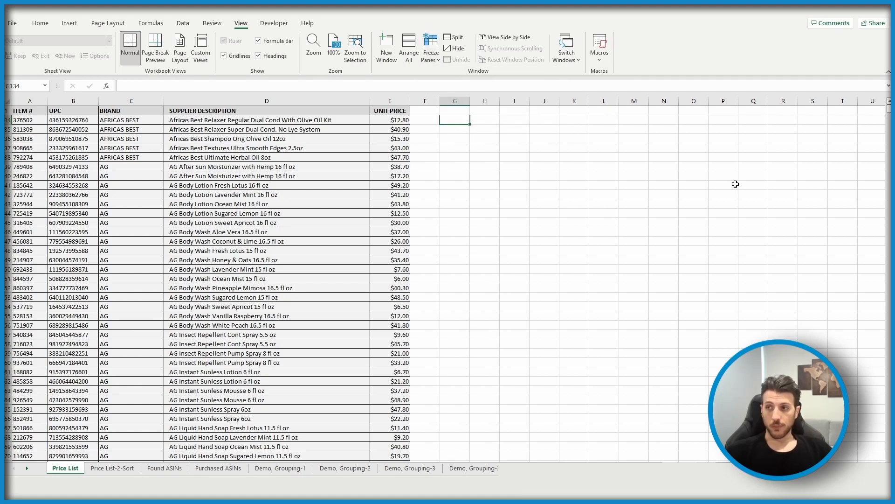
Examine how the ITEM # column and header row behave when moving across to column AE and down the rows.
scroll(715, 186, "up", 20)
left_click(860, 149)
key("Right")
key("Right")
key("Right")
key("Right")
key("Right")
key("Right")
key("Right")
key("Right")
key("Right")
key("Right")
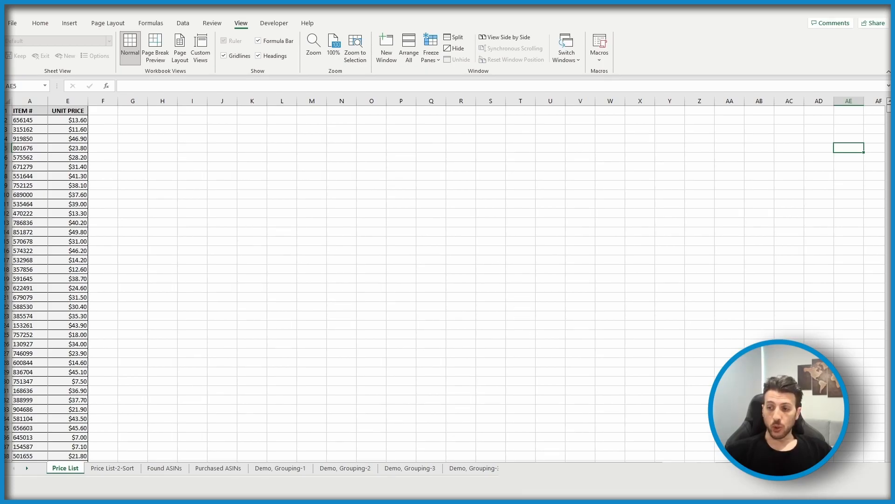
scroll(89, 123, "left", 3)
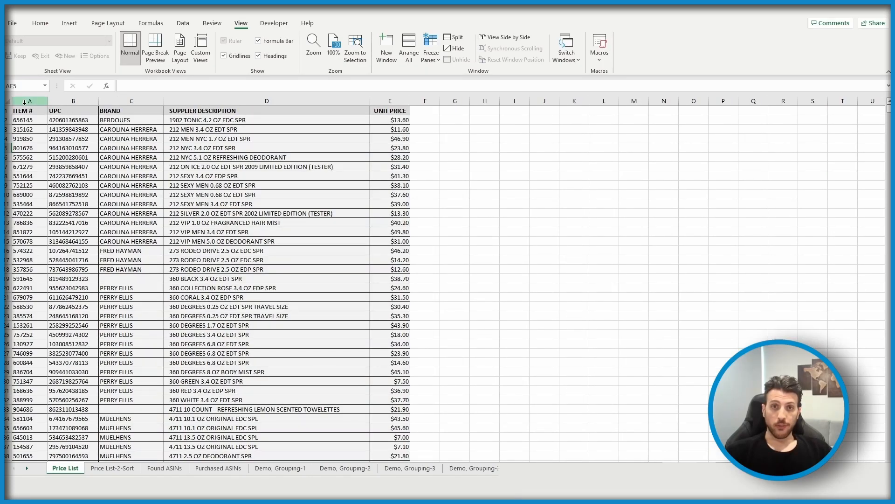
scroll(205, 201, "down", 11)
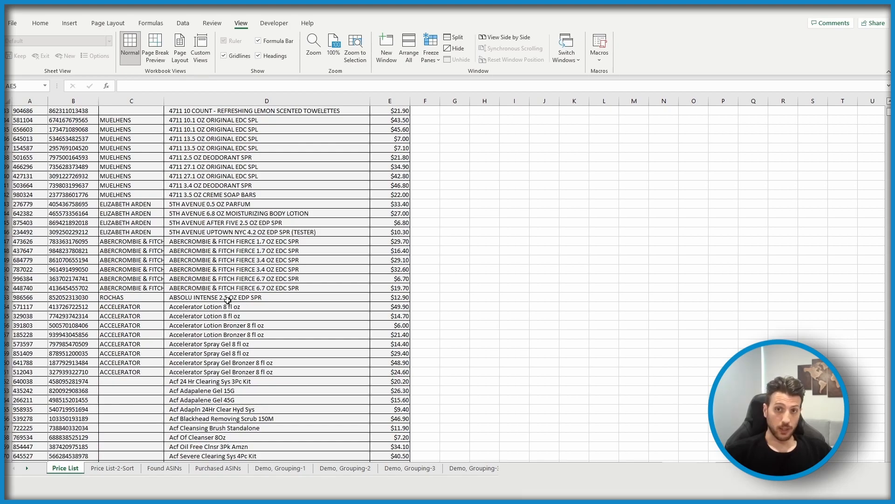
scroll(228, 300, "up", 11)
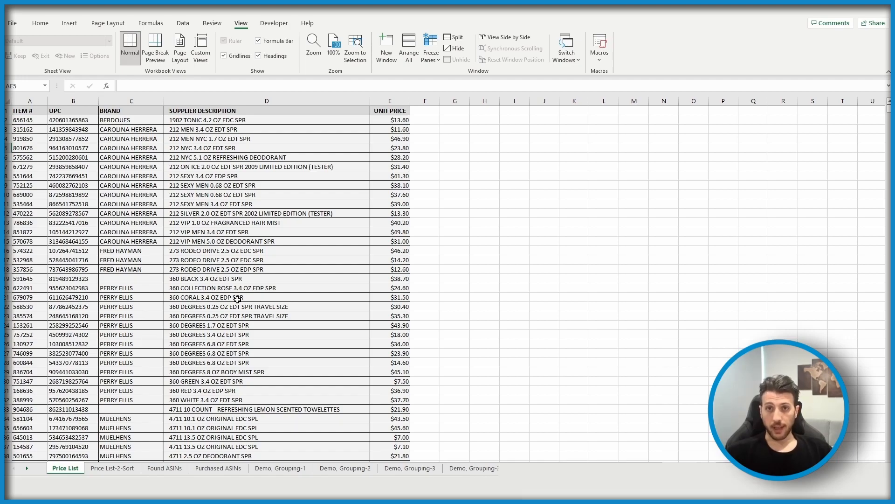
Unfreeze the panes on the Price List sheet.
left_click(82, 169)
left_click(67, 138)
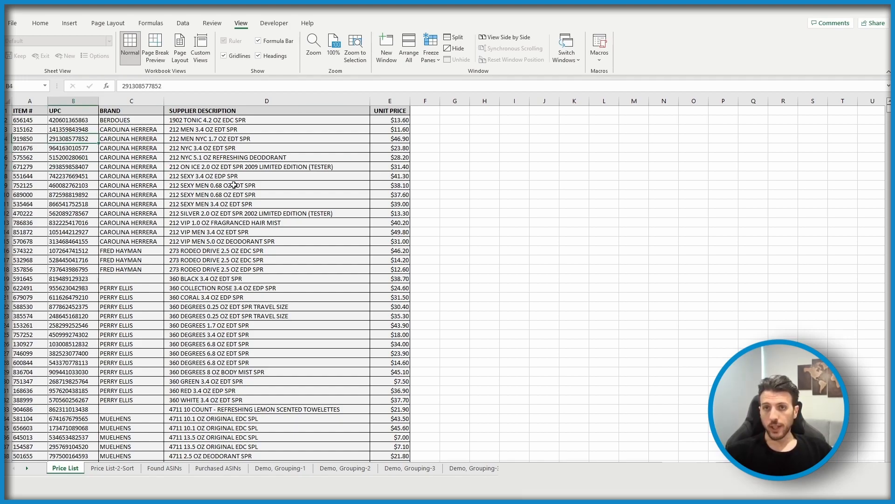
left_click(436, 58)
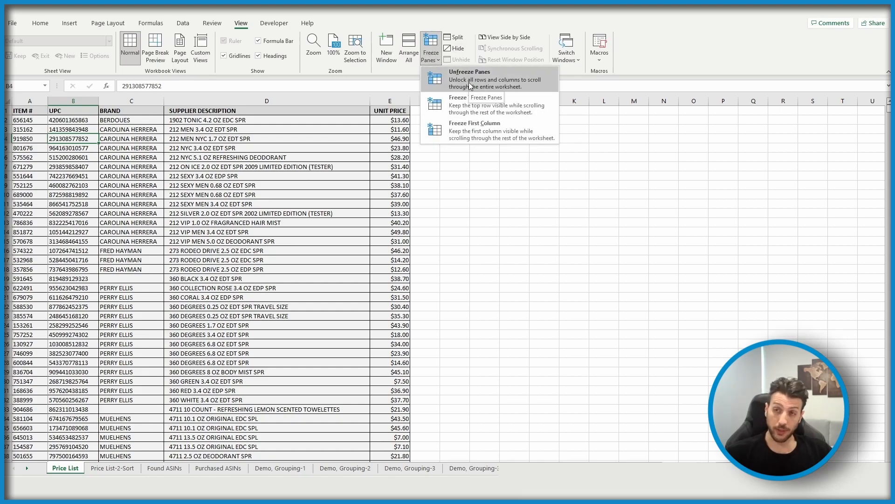
left_click(469, 82)
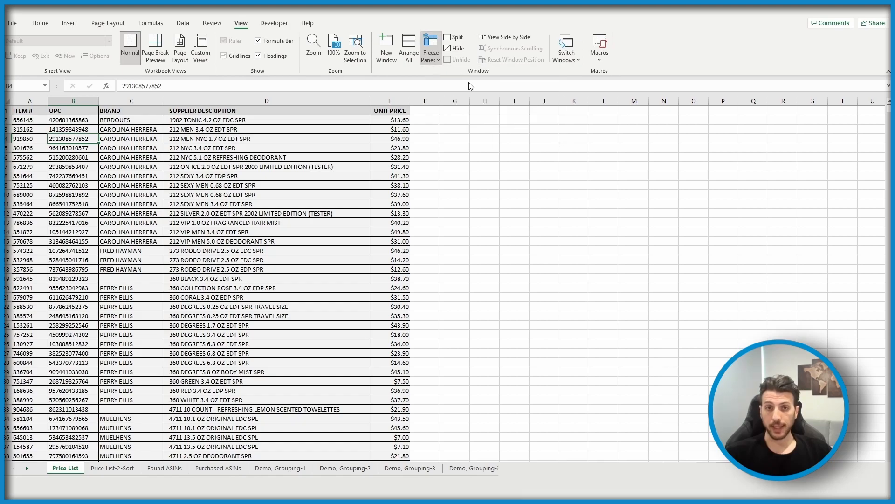
left_click(460, 232)
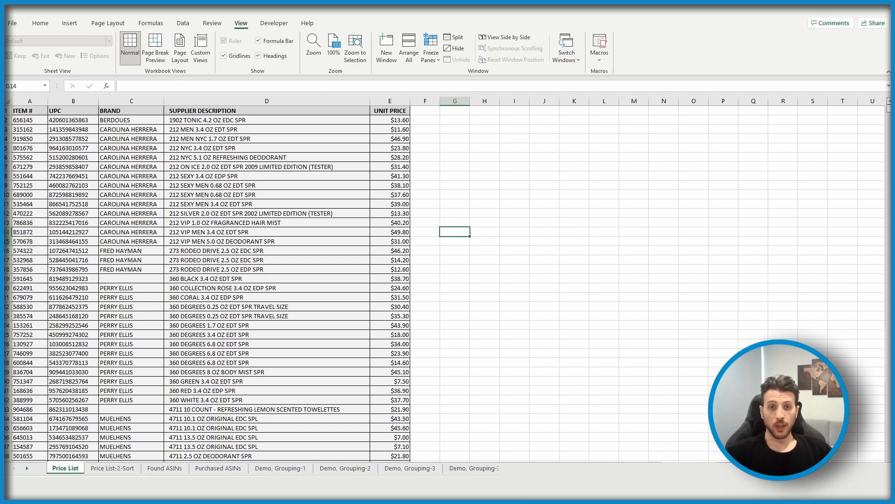
Freeze rows 1 to 15 of the Price List sheet by applying Freeze Panes at row 16.
left_click_drag(6, 241, 6, 111)
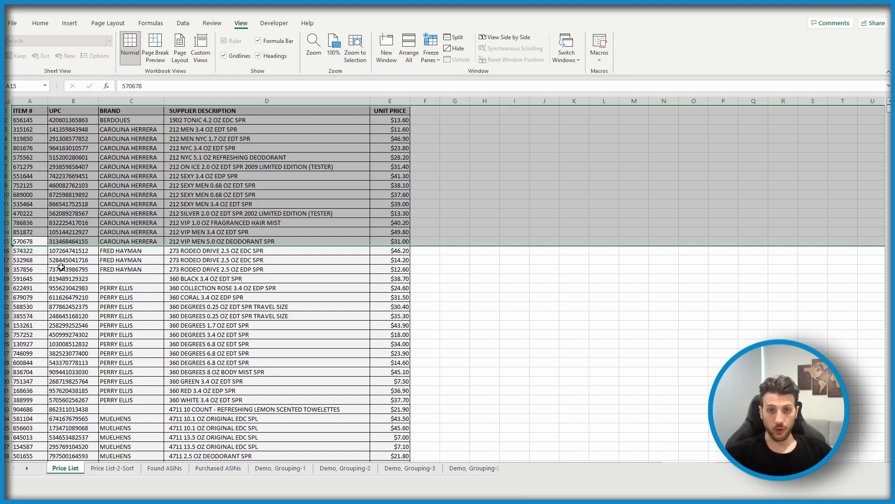
left_click(7, 250)
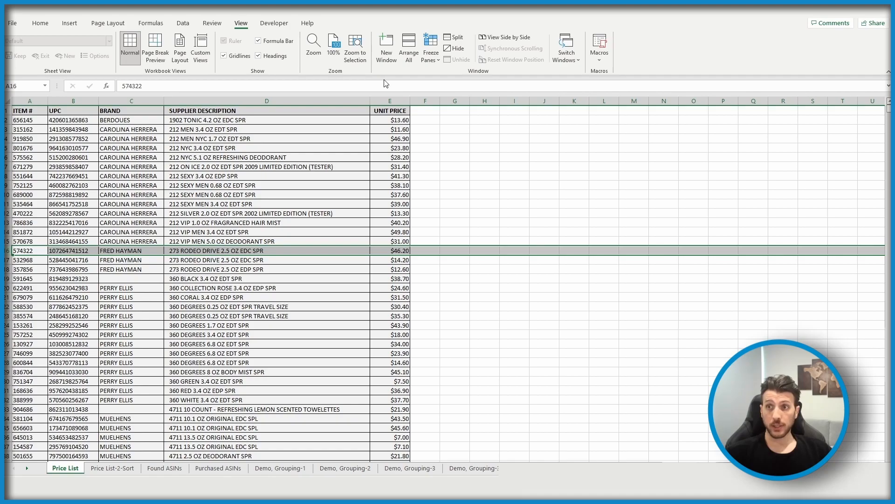
left_click(435, 56)
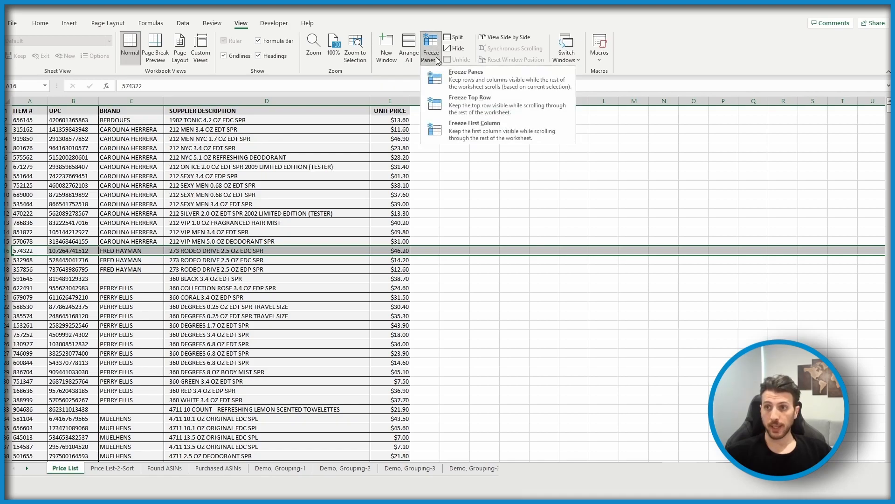
left_click(460, 81)
left_click(121, 259)
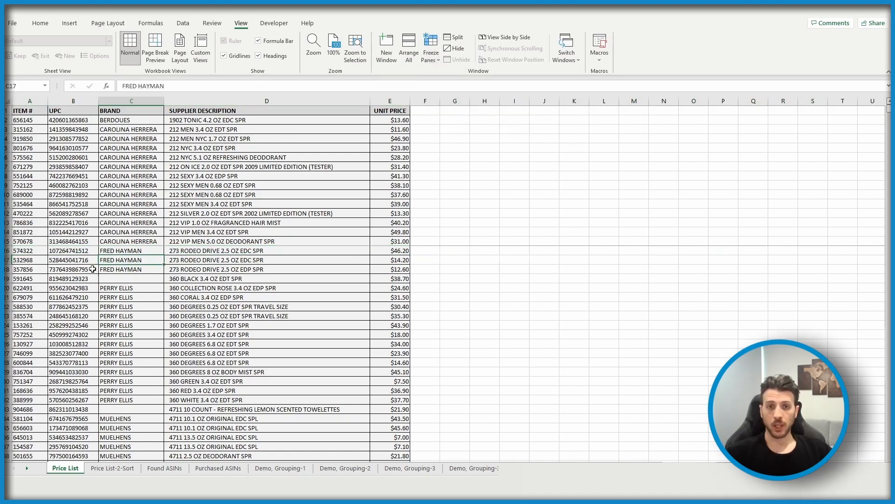
Examine how the frozen 15 rows behave against rows further down, and return to the first unfrozen cell.
scroll(107, 239, "down", 4)
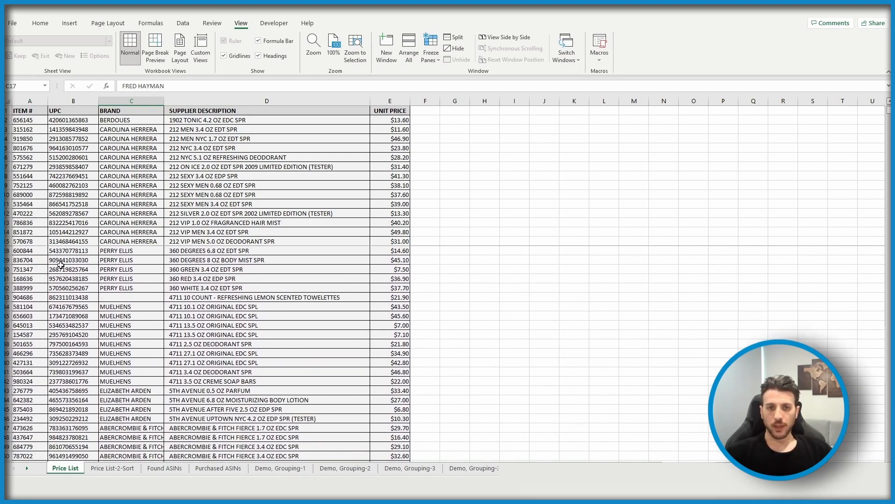
scroll(140, 260, "down", 7)
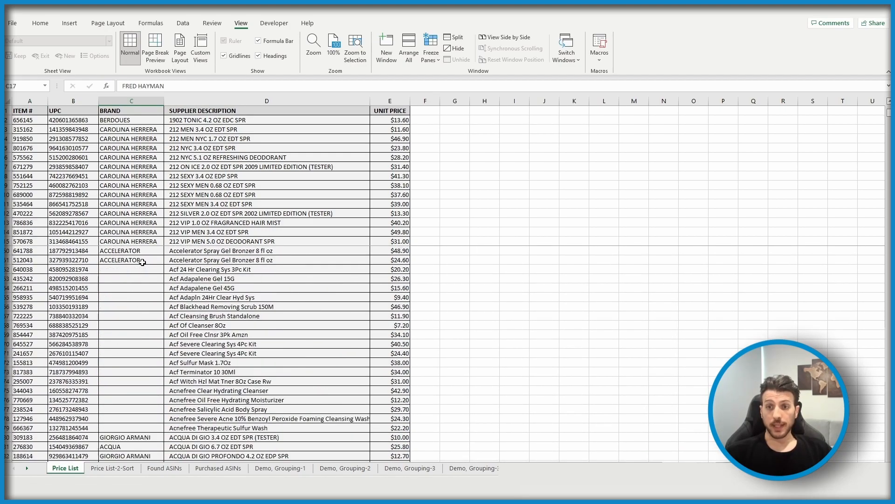
scroll(153, 309, "up", 4)
scroll(571, 420, "down", 10)
left_click(390, 371)
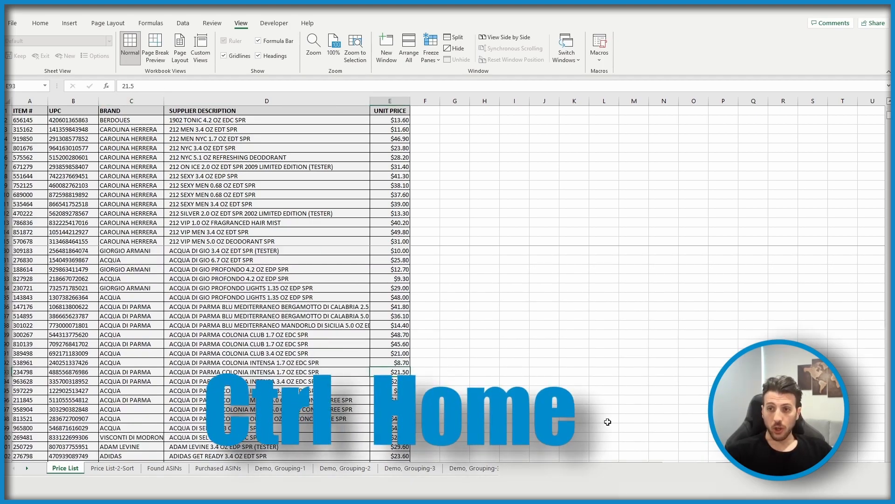
key("ctrl+Home")
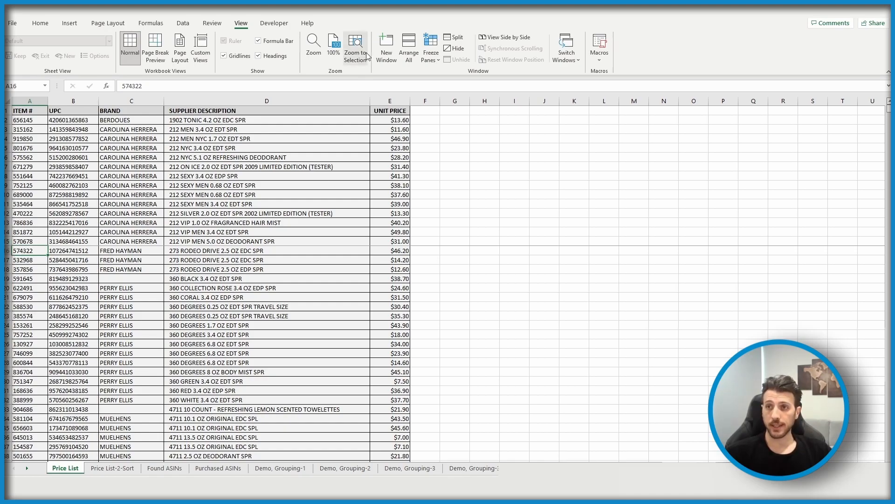
Unfreeze the rows of the Price List sheet and freeze columns A and B instead.
left_click(441, 55)
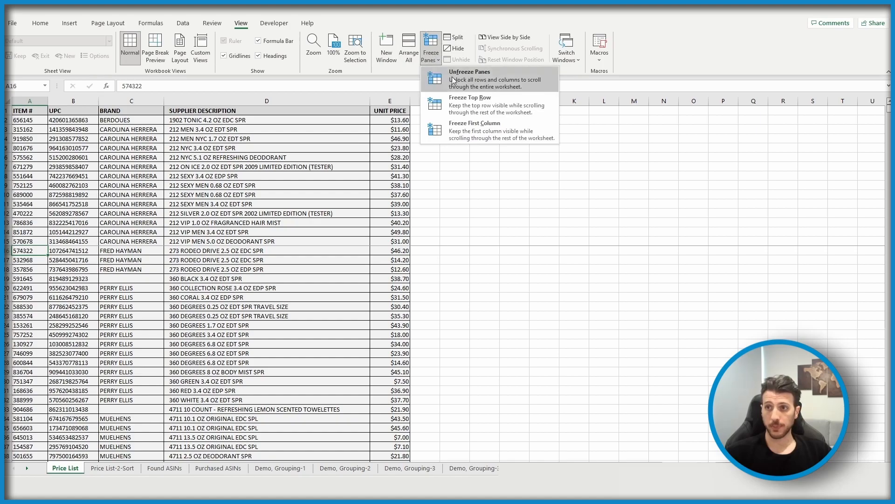
left_click(465, 88)
left_click(384, 303)
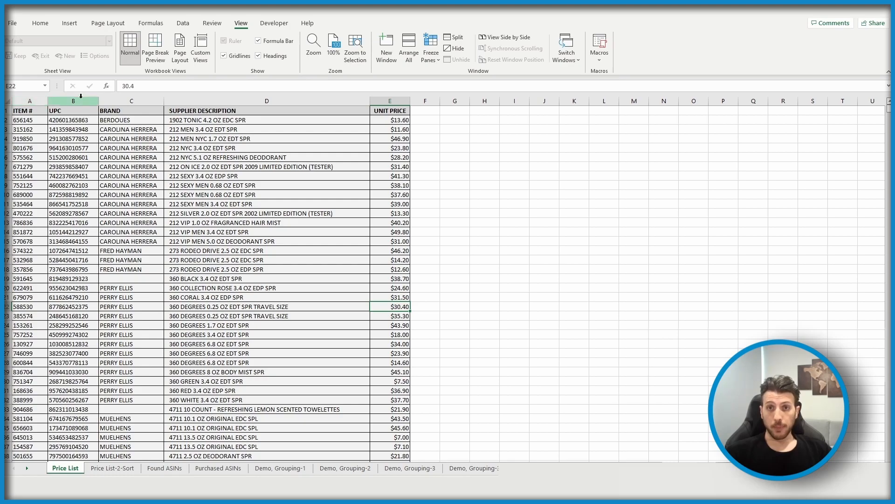
left_click(139, 101)
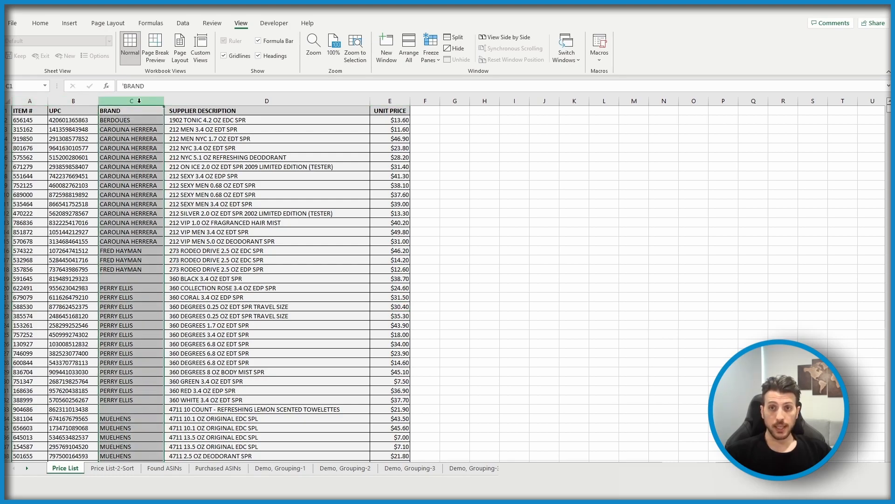
left_click(439, 59)
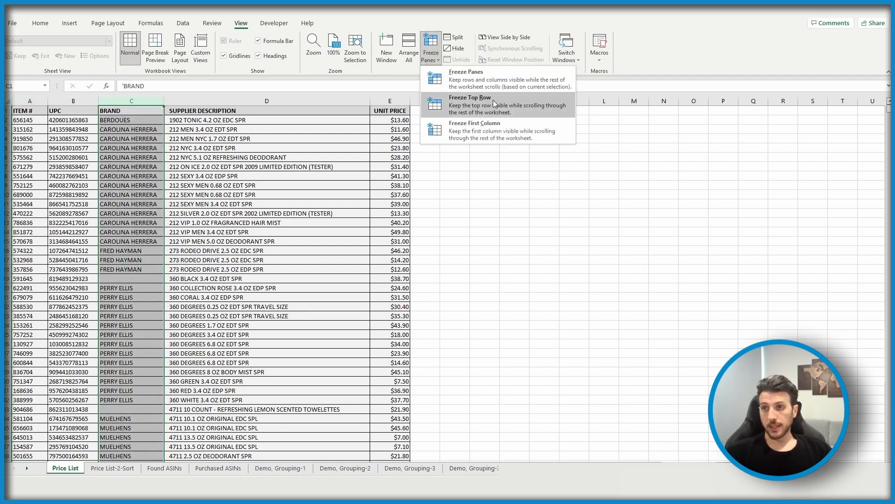
left_click(466, 74)
left_click(604, 288)
Examine how the ITEM # and UPC columns behave when moving across row 15 and back to column A.
left_click(869, 243)
key("Right")
key("Right")
key("Right")
key("Right")
key("Right")
key("Left")
key("Left")
key("Left")
key("Left")
key("Left")
key("Left")
key("Left")
key("Left")
key("Left")
key("Left")
key("Left")
key("Left")
key("Left")
key("Left")
key("Left")
key("Left")
key("Left")
key("Left")
key("Left")
key("Left")
key("Left")
key("Left")
key("Left")
key("Left")
key("Left")
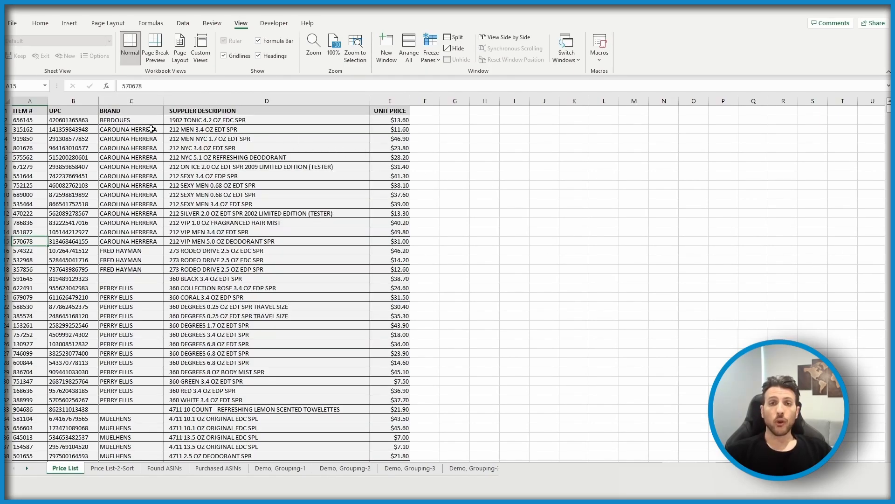
Unfreeze columns A and B and freeze the top row together with the first column, using cell B2.
left_click(436, 61)
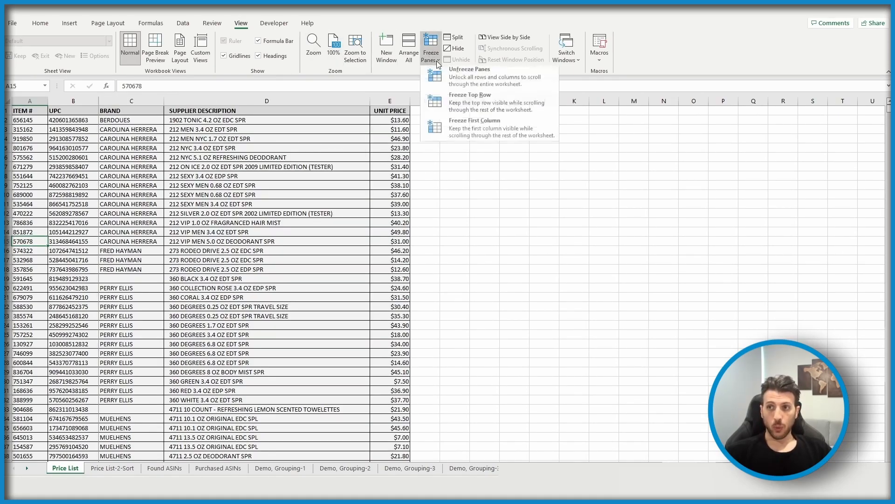
left_click(465, 80)
left_click(493, 224)
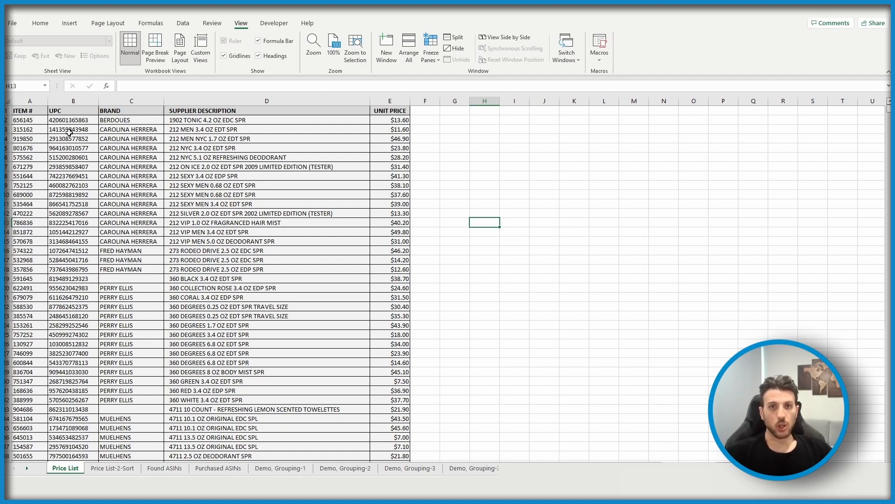
left_click(61, 119)
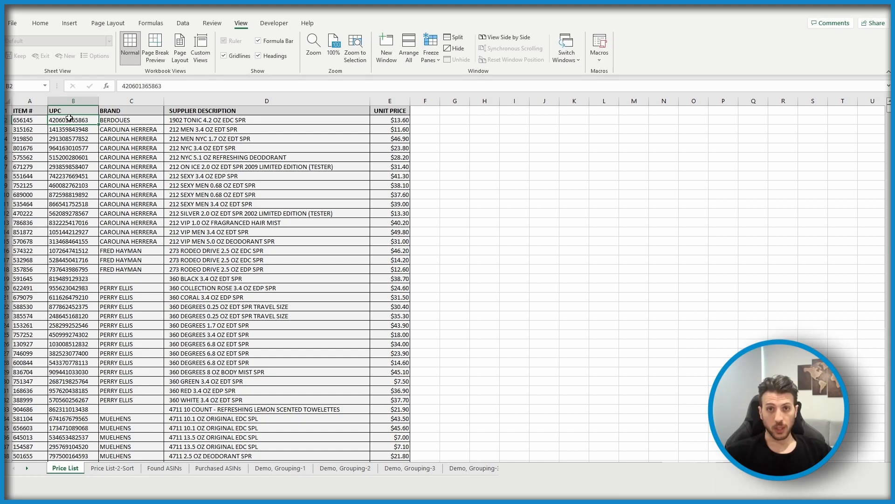
left_click(430, 59)
left_click(482, 78)
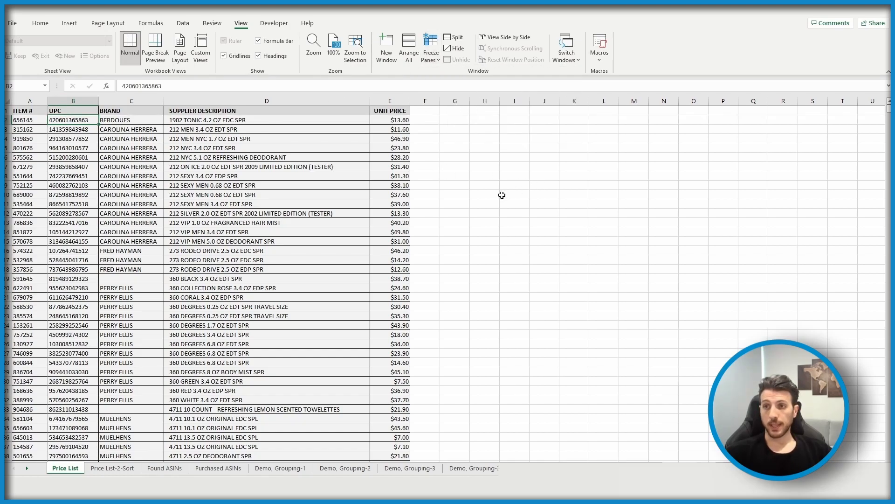
Examine how the header row and ITEM # column behave when moving down the list and across to column AA.
scroll(354, 215, "down", 10)
scroll(348, 230, "up", 10)
left_click_drag(561, 468, 576, 468)
scroll(611, 342, "down", 5)
scroll(612, 342, "down", 3)
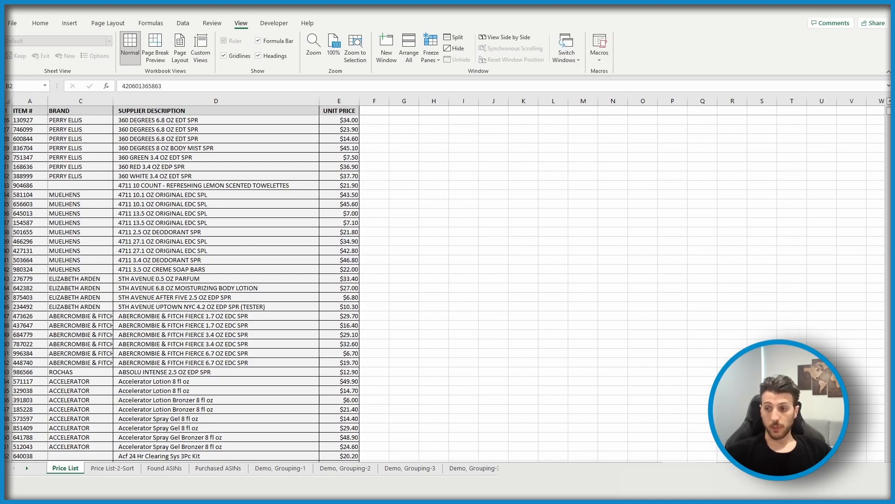
left_click(876, 437)
key("Right")
key("Right")
key("Right")
key("Right")
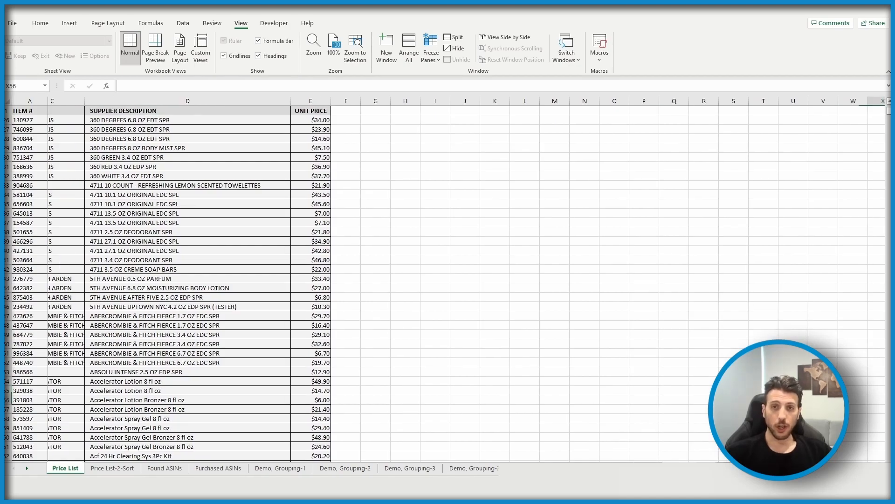
key("Down")
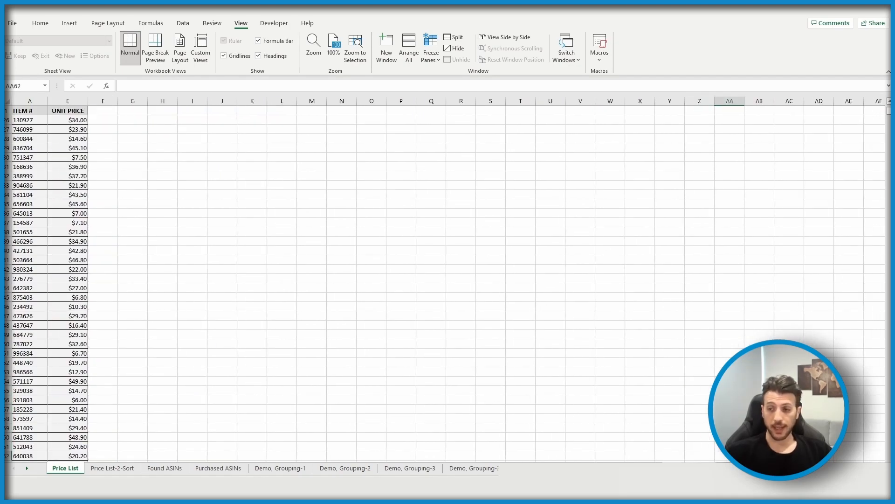
scroll(349, 353, "left", 3)
scroll(266, 302, "up", 8)
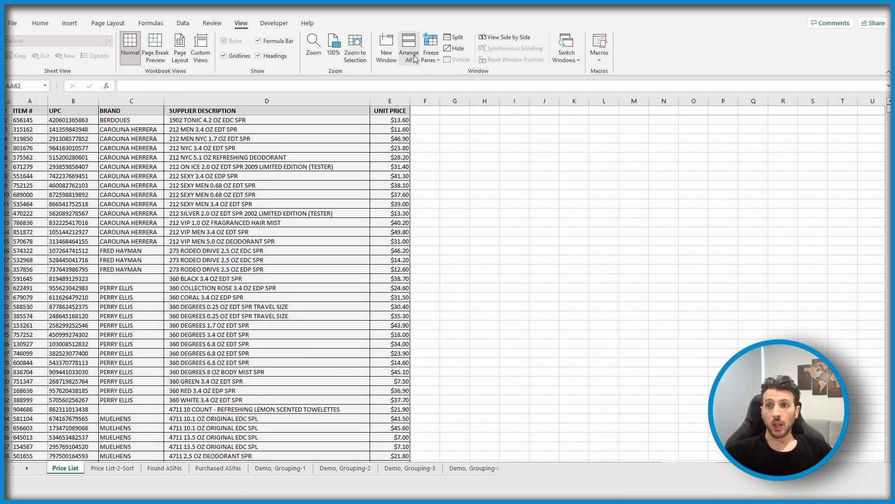
Unfreeze the panes and freeze the first two rows together with columns A and B, using cell C3.
left_click(431, 52)
left_click(488, 82)
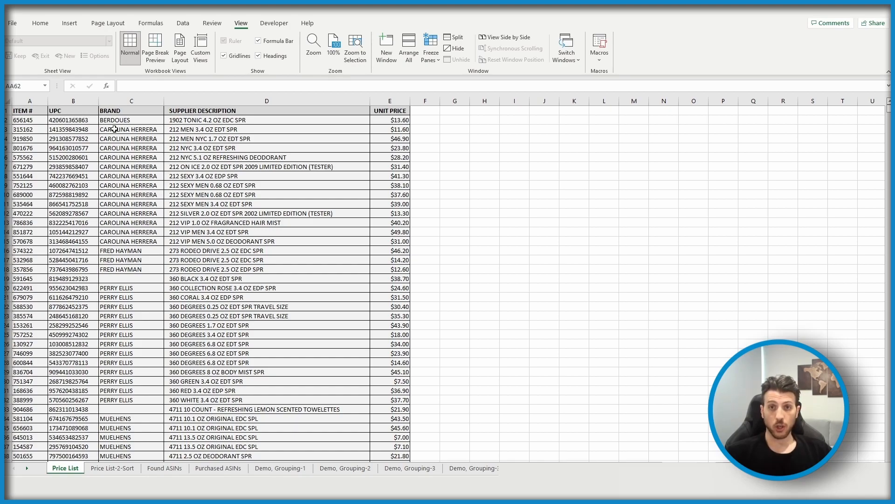
left_click(117, 130)
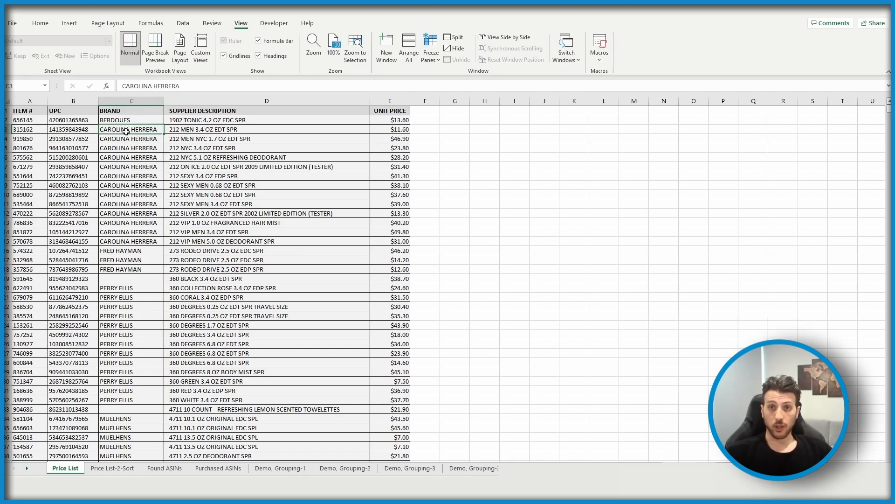
left_click(431, 51)
left_click(476, 80)
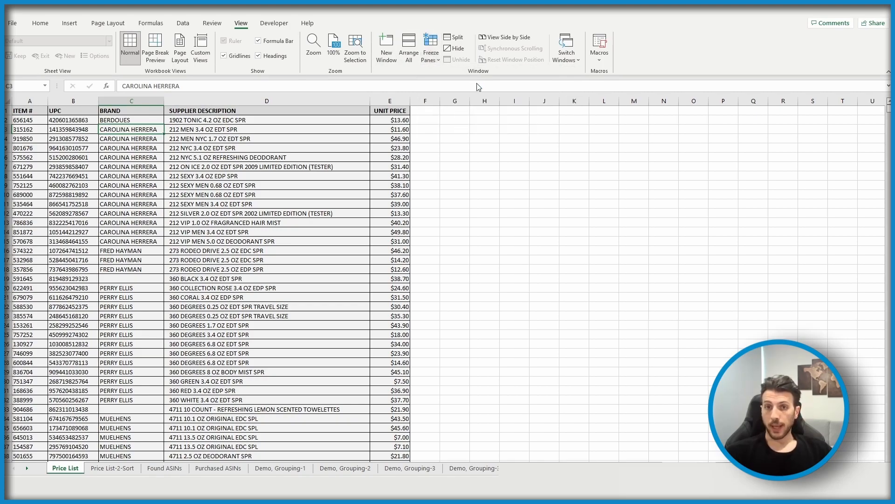
left_click(426, 202)
Examine how the top two rows and the ITEM # and UPC columns behave further down and across the sheet.
scroll(449, 226, "down", 4)
scroll(449, 227, "down", 2)
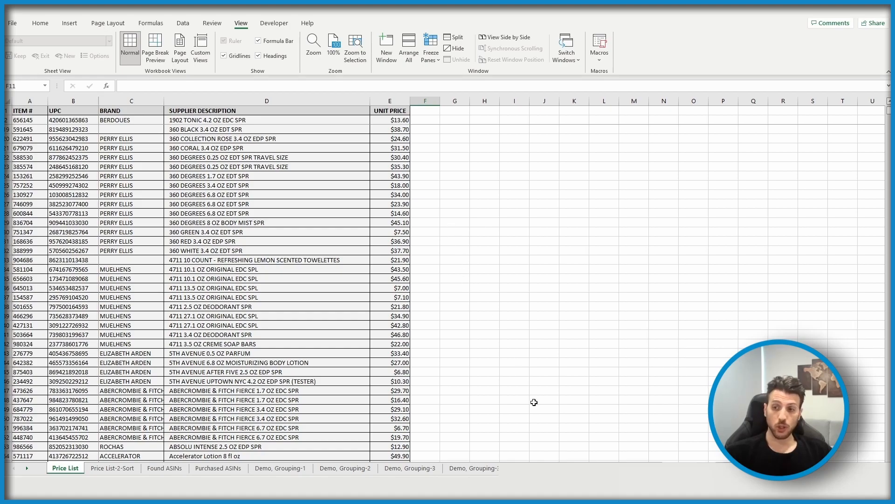
left_click_drag(555, 462, 562, 462)
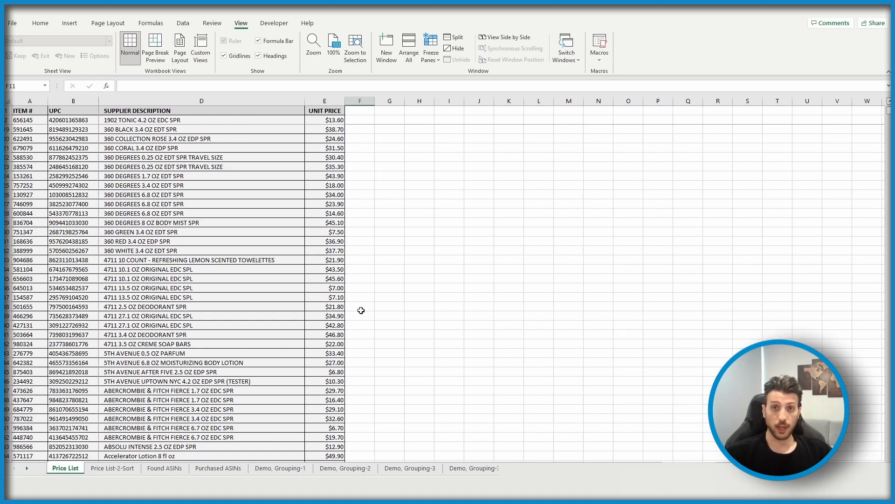
key("Right")
key("Right")
key("Right")
key("Right")
key("Right")
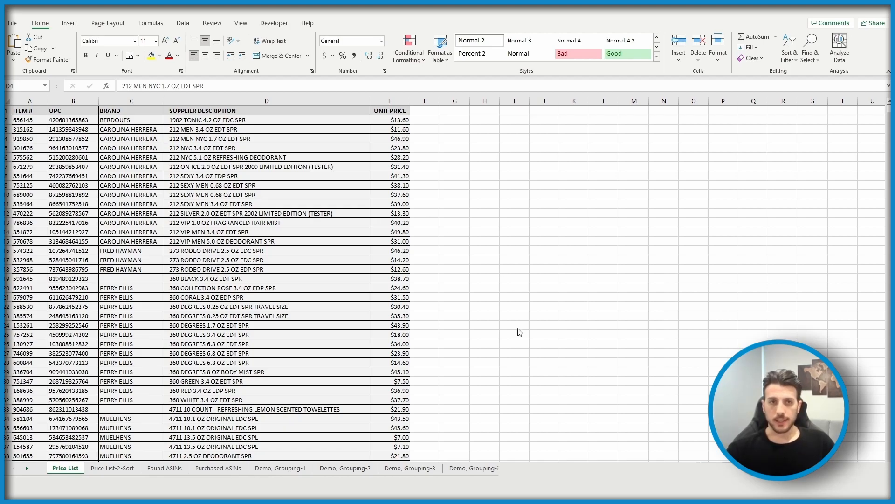
Switch to the Price List-2-Sort sheet and select the whole UNIT PRICE column.
left_click(123, 470)
left_click(125, 472)
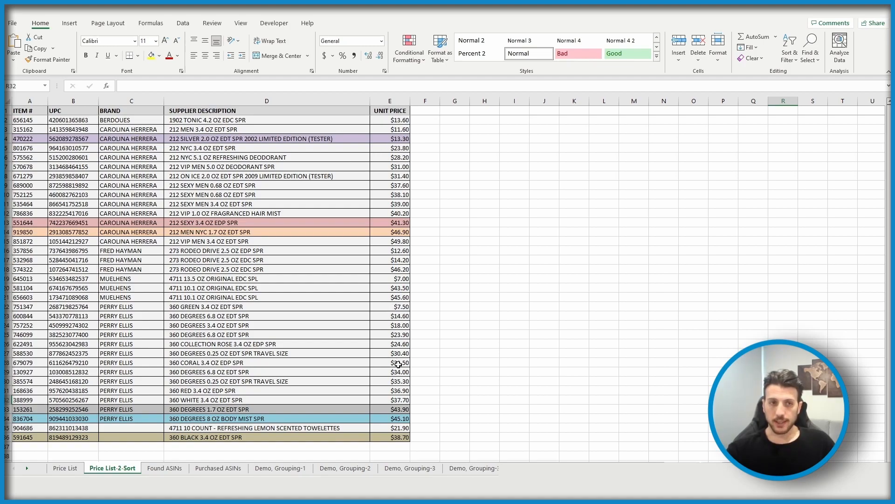
left_click(391, 101)
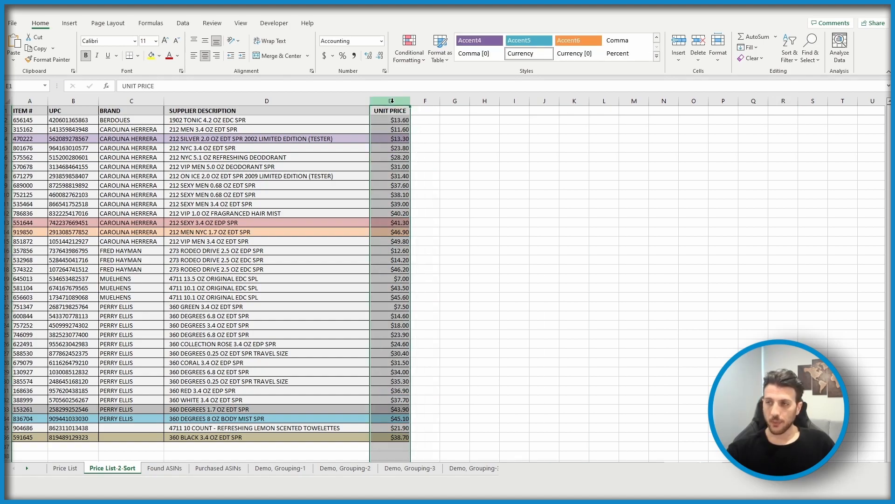
Sort only the UNIT PRICE column from smallest to largest, without expanding the selection, and undo that sort.
left_click(794, 62)
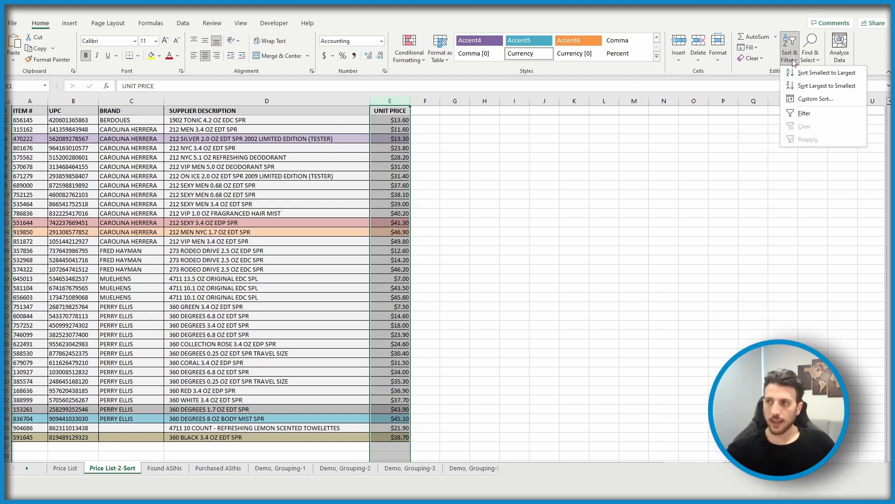
left_click(821, 74)
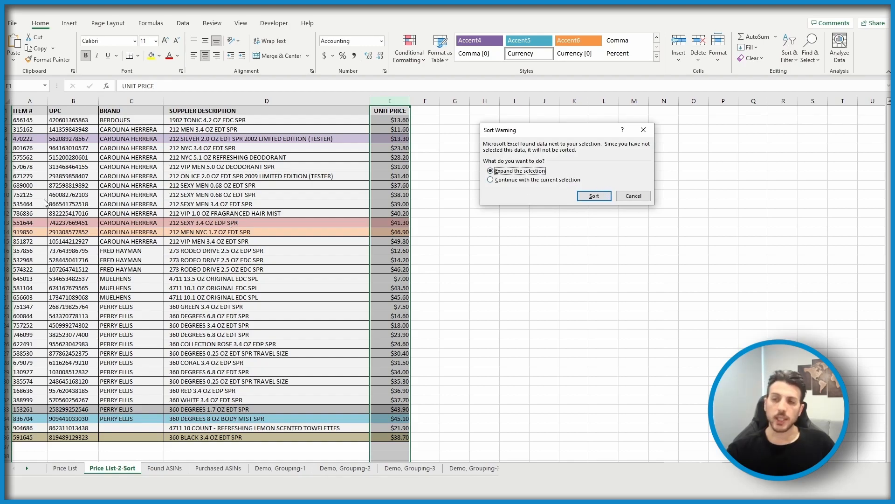
left_click(538, 180)
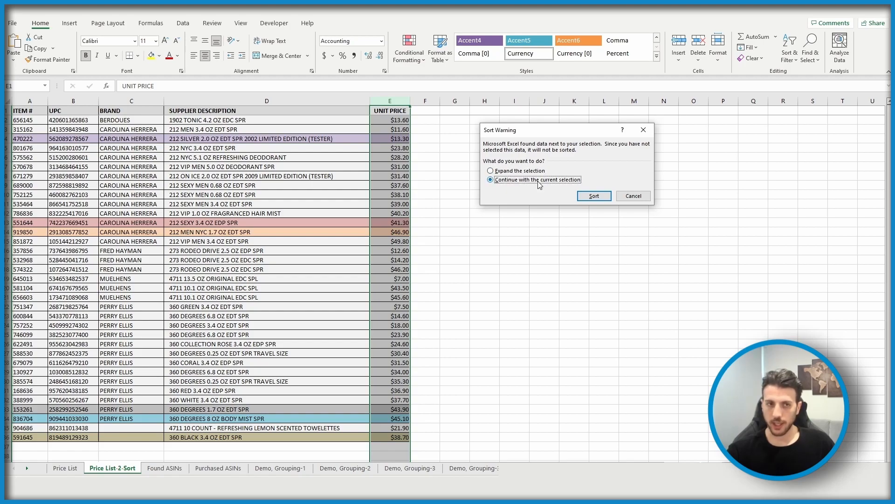
left_click(594, 195)
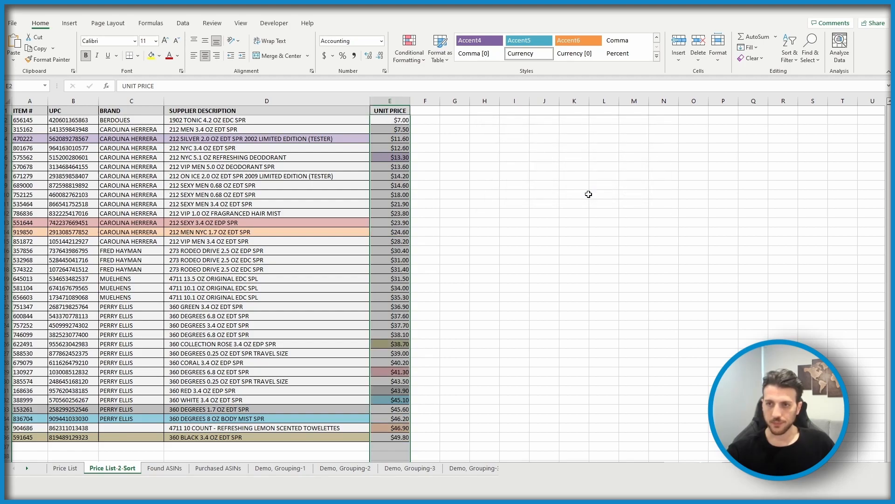
left_click(605, 213)
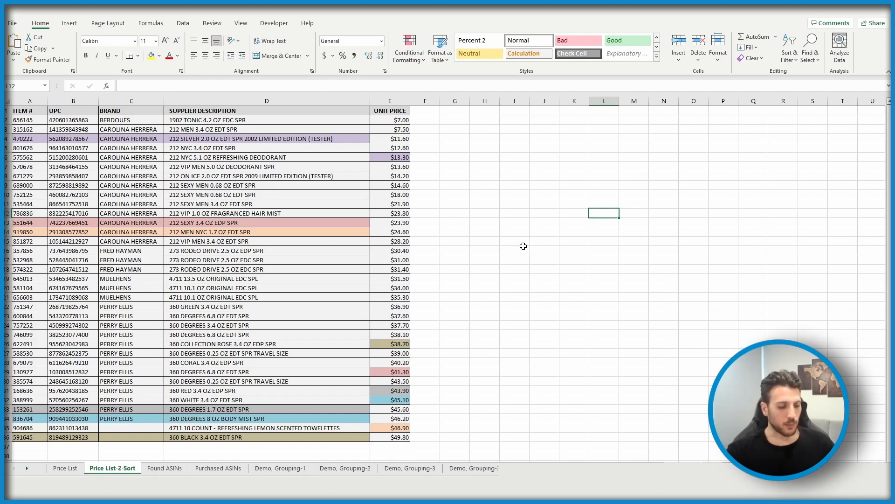
key("ctrl+z")
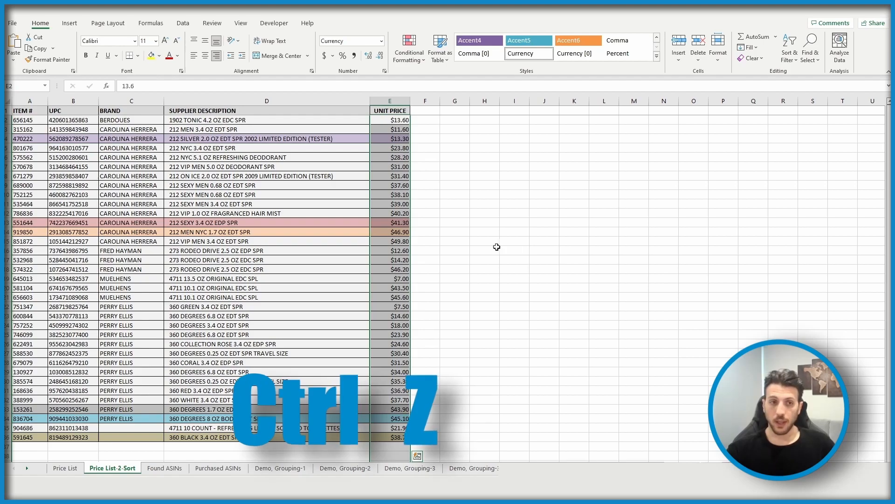
Sort the UNIT PRICE column from smallest to largest with the selection expanded to the neighbouring columns.
left_click(795, 62)
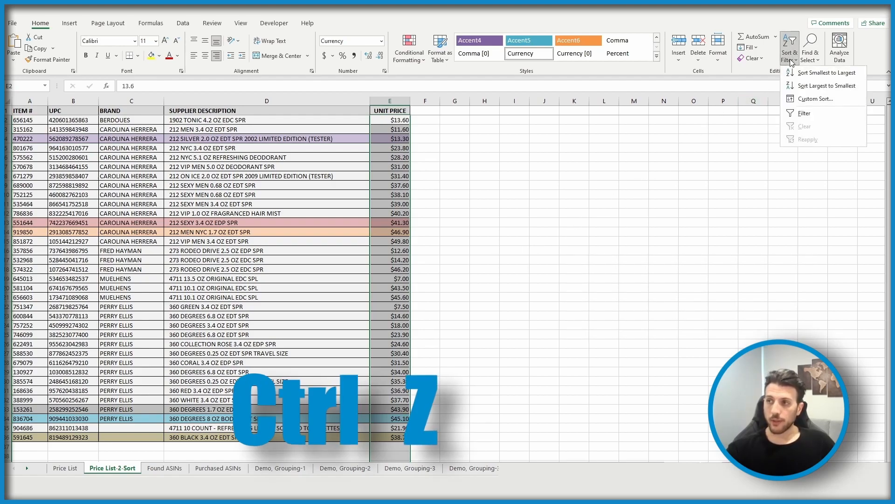
left_click(806, 73)
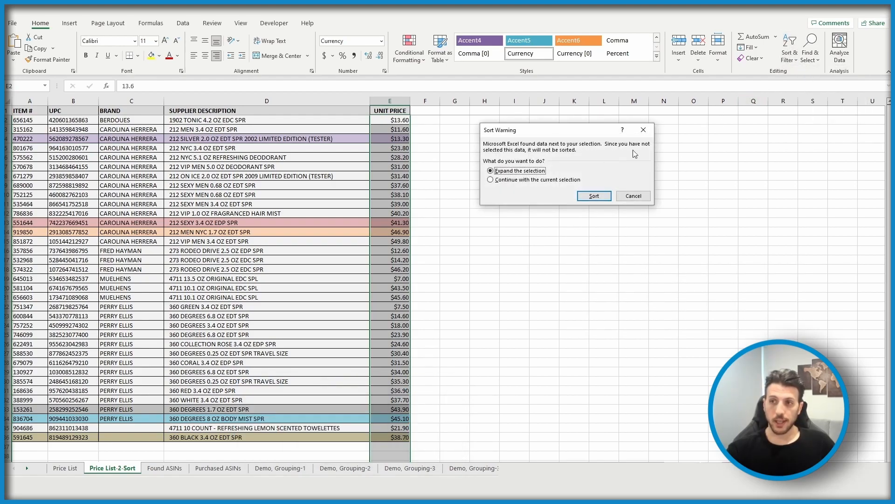
left_click(594, 196)
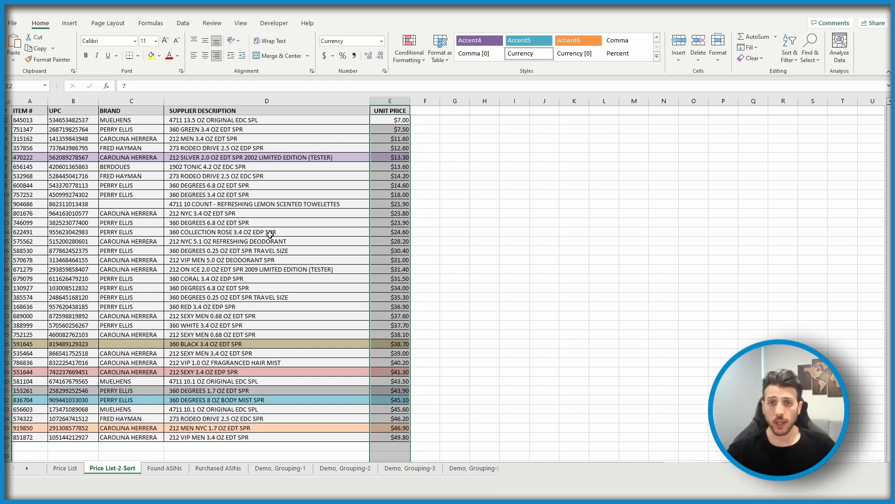
Sort the list by the BRAND column from A to Z, with the selection expanded to the neighbouring columns.
left_click(130, 100)
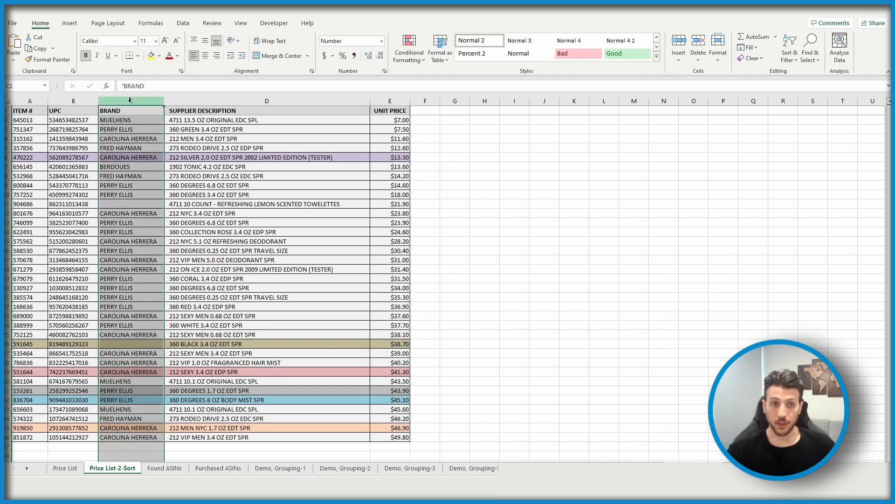
left_click(790, 60)
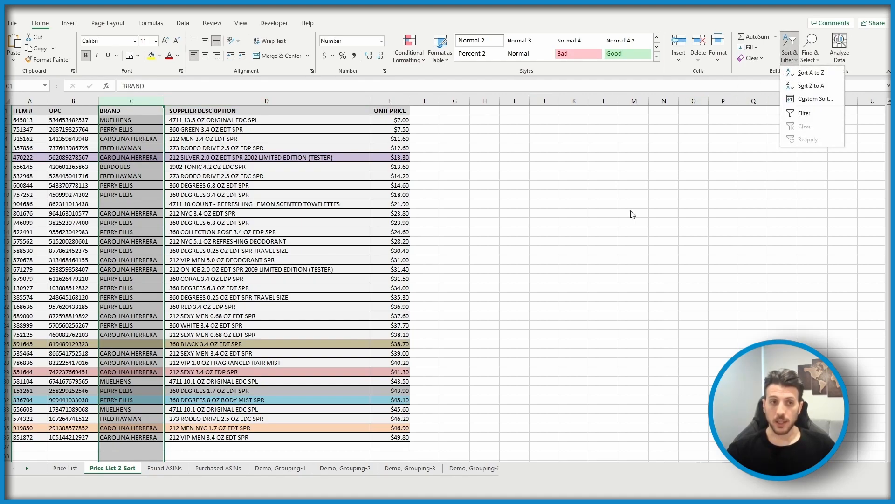
left_click(832, 74)
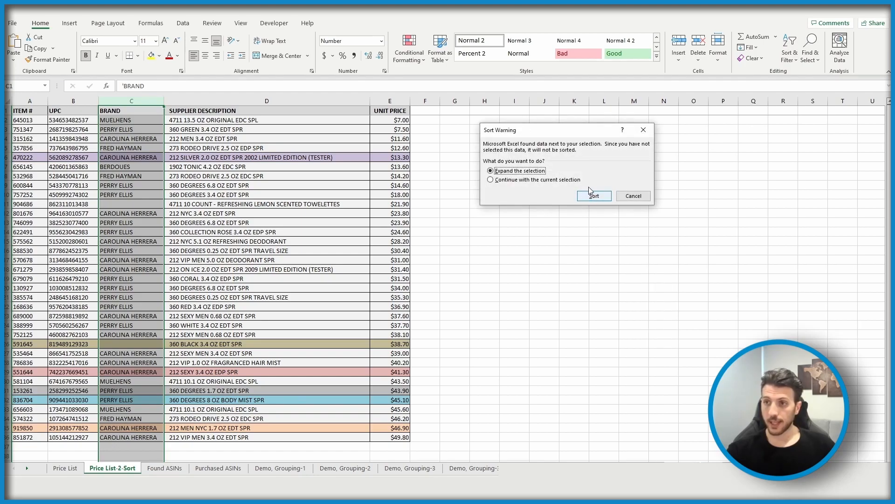
left_click(594, 197)
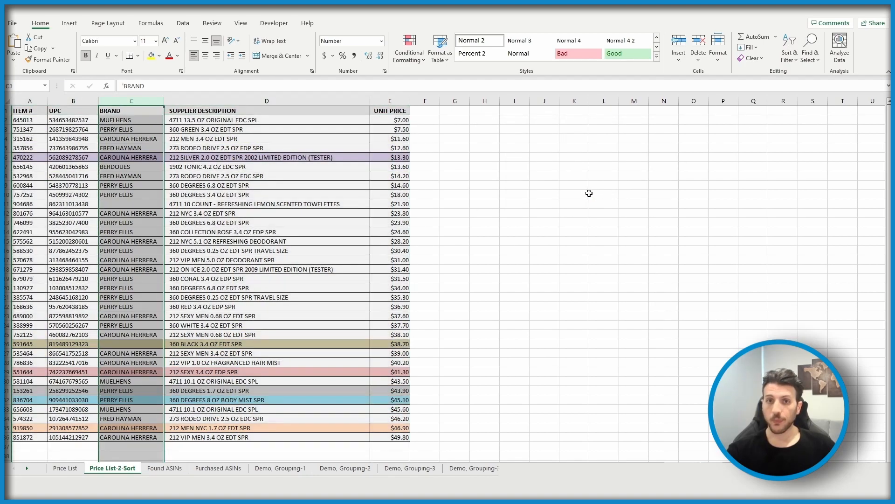
left_click(783, 409)
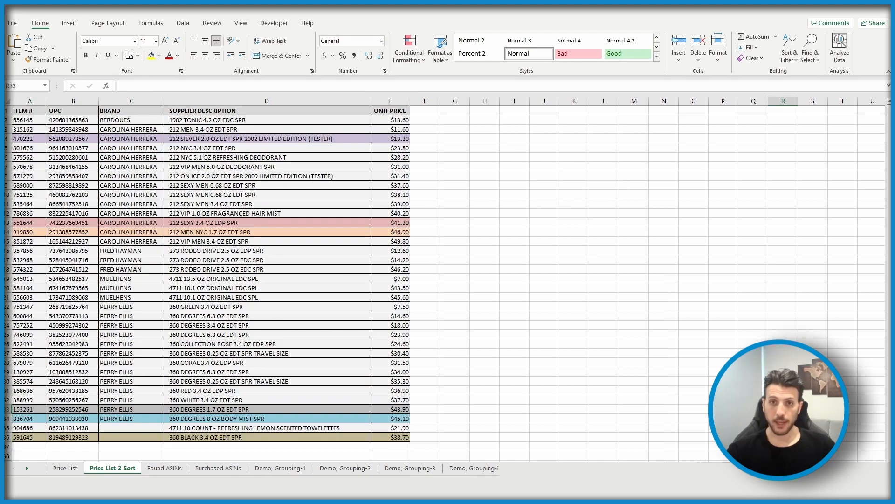
double_click(813, 447)
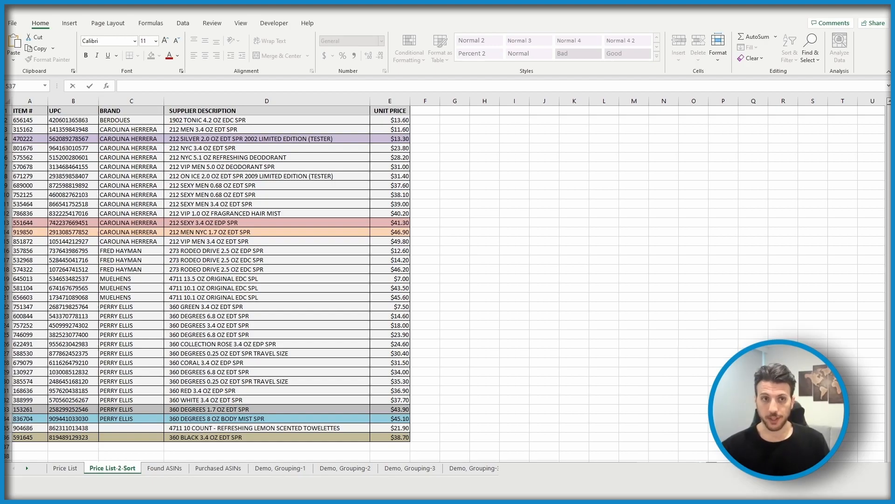
Add filters to the header cells from ITEM # to UNIT PRICE on the Price List sheet.
left_click(70, 470)
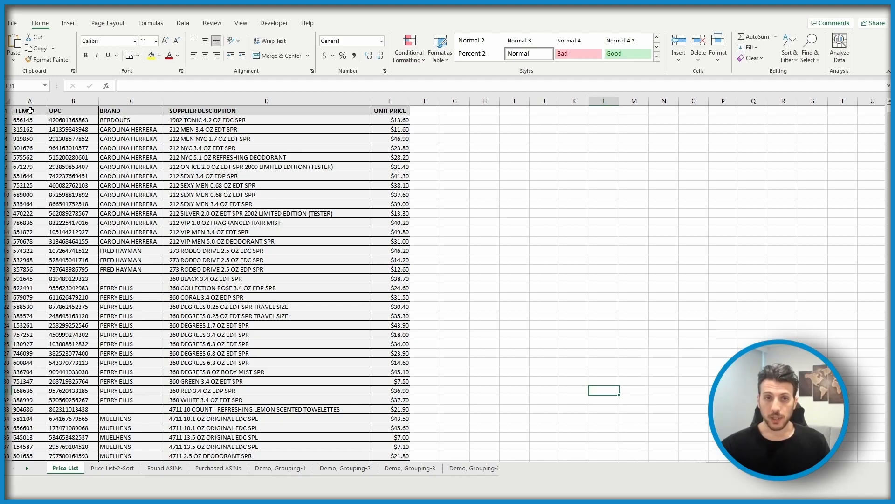
left_click_drag(25, 110, 404, 113)
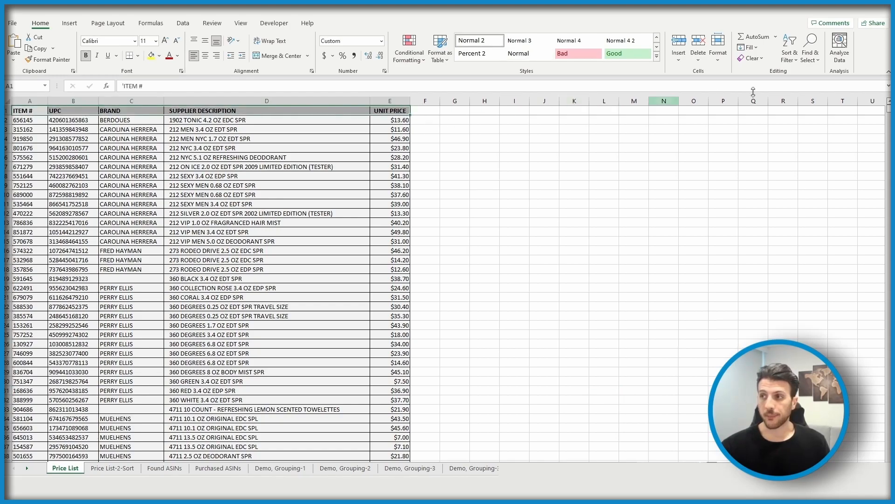
left_click(790, 65)
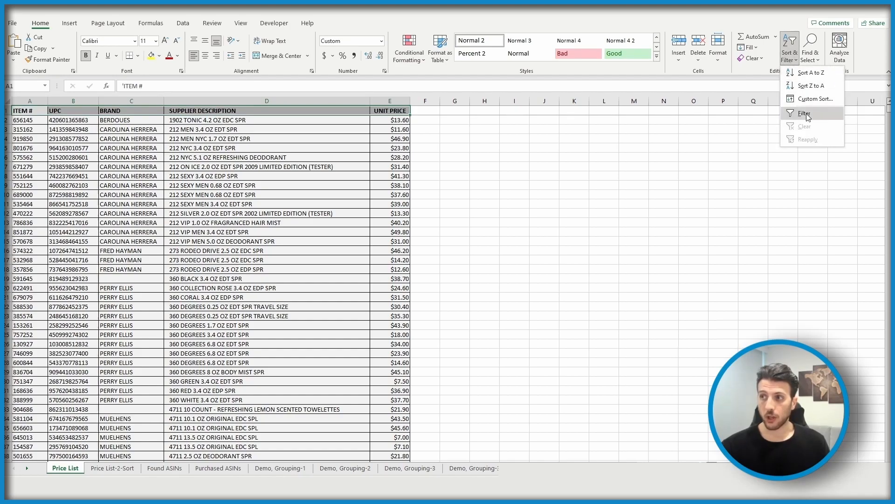
left_click(807, 114)
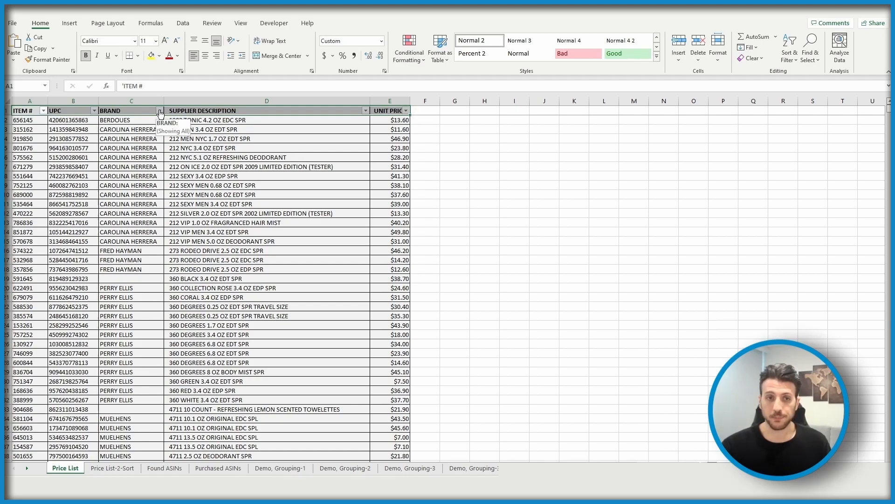
Filter the BRAND column to AFRICAS BEST only, deselecting all other brands.
left_click(160, 111)
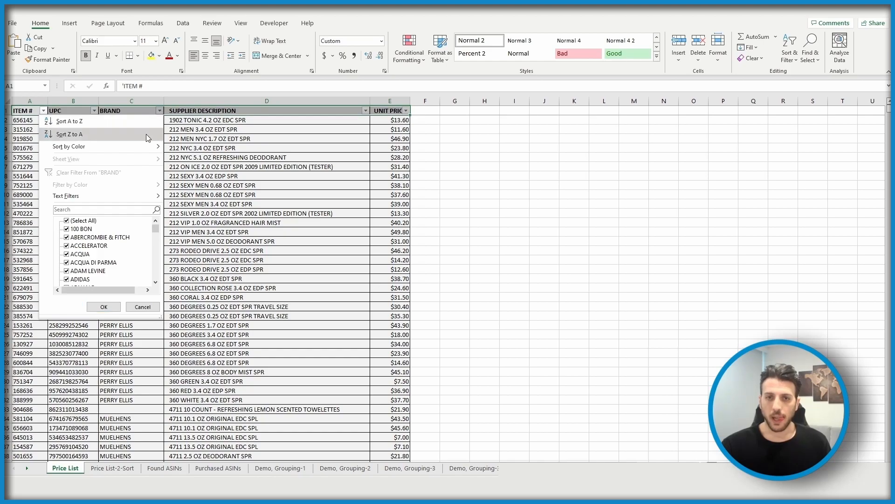
mouse_move(104, 195)
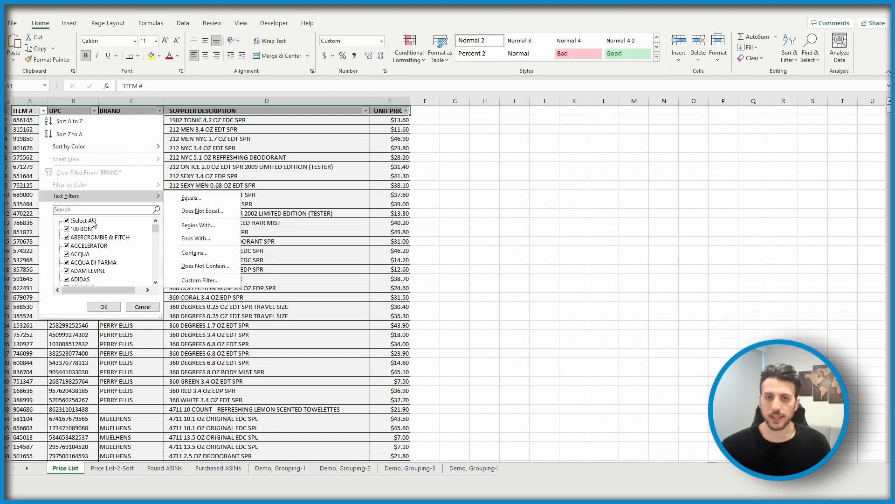
left_click(84, 221)
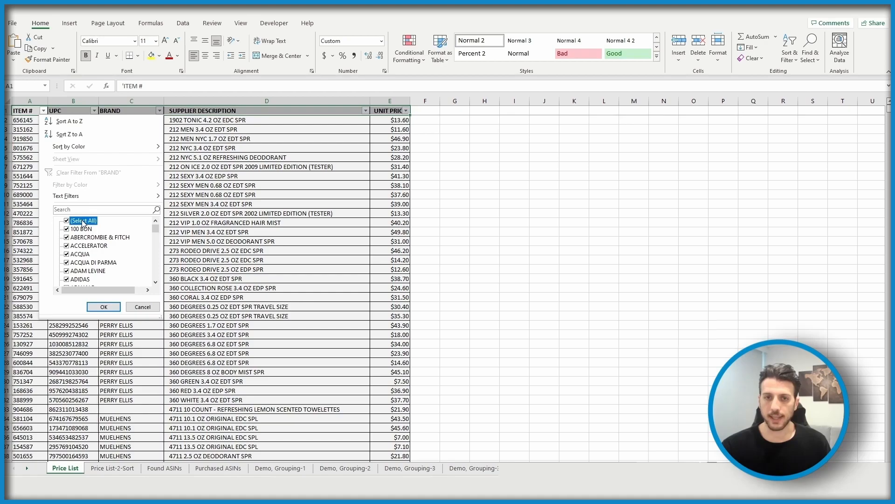
scroll(95, 238, "down", 2)
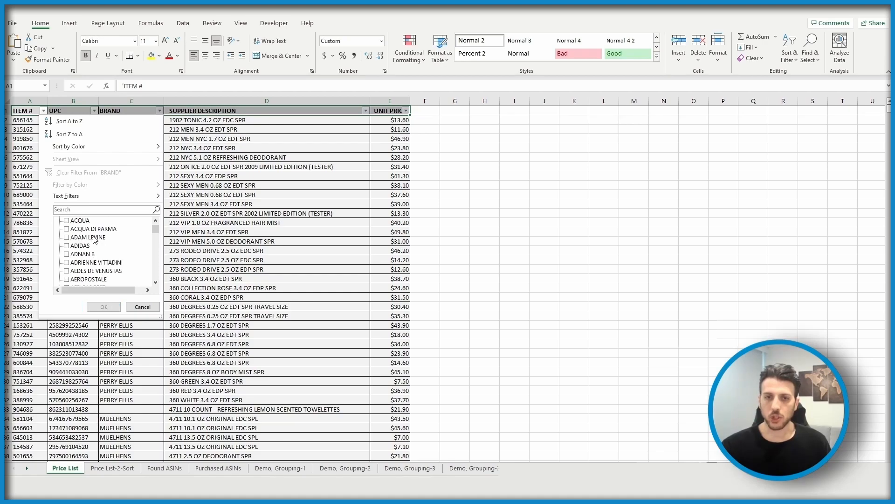
scroll(95, 239, "down", 4)
scroll(95, 239, "down", 5)
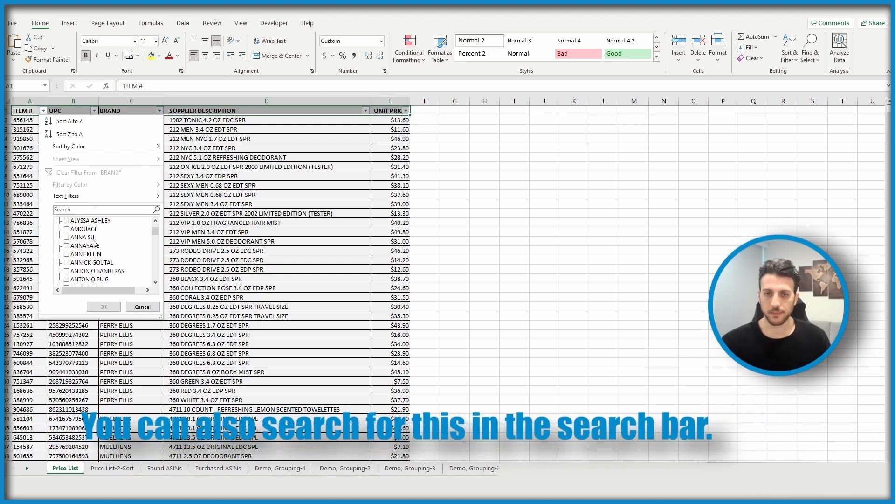
scroll(95, 241, "down", 5)
scroll(96, 245, "up", 10)
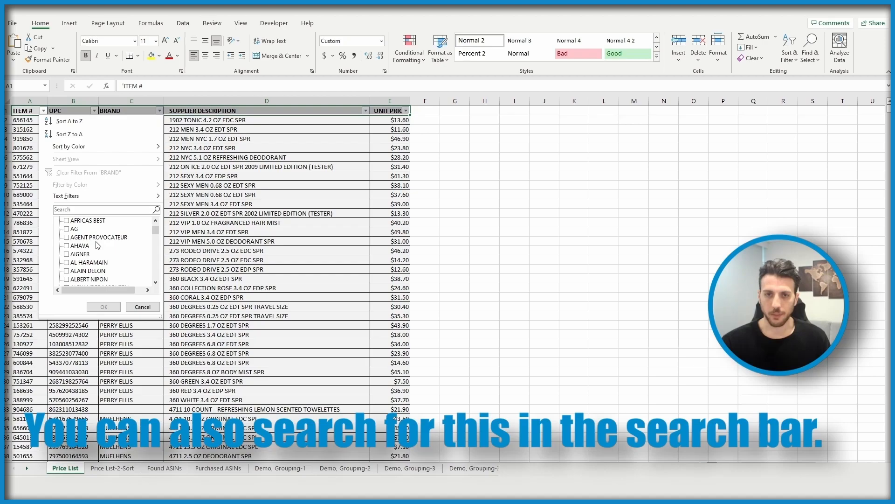
scroll(96, 247, "up", 2)
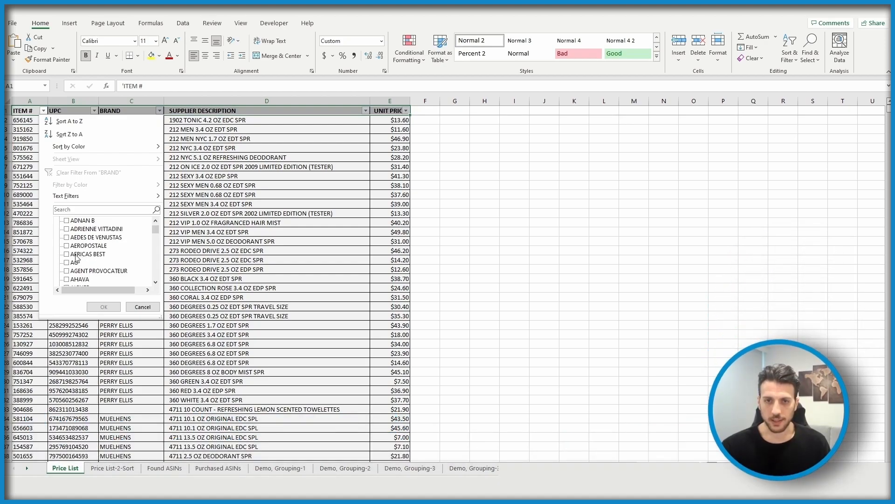
left_click(76, 254)
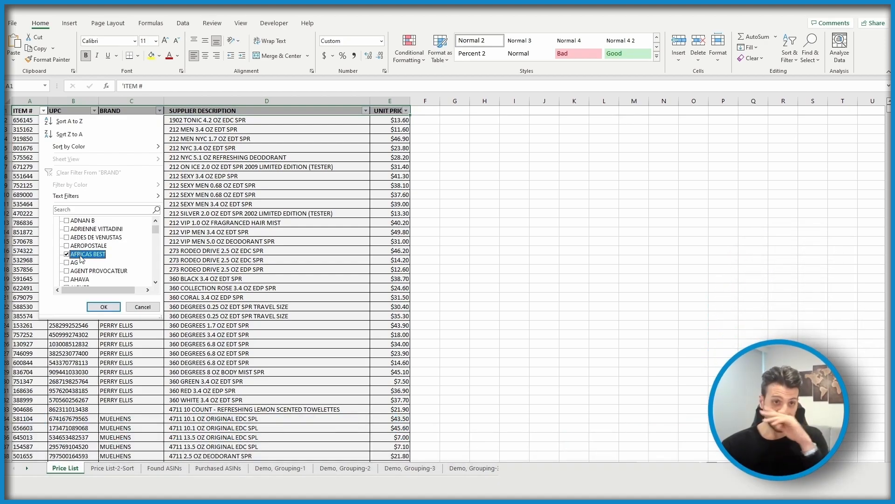
left_click(105, 306)
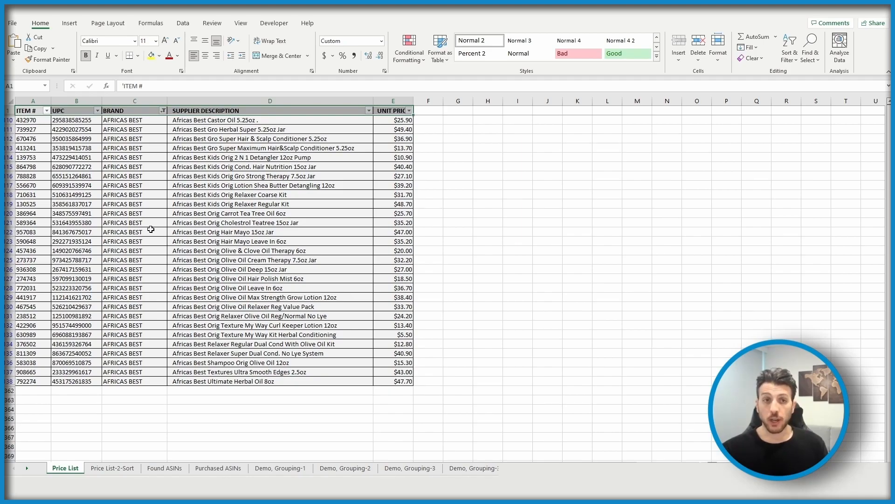
Deselect AFRICAS BEST in the BRAND column's filter list and select DIOR instead.
left_click(164, 111)
scroll(69, 234, "down", 3)
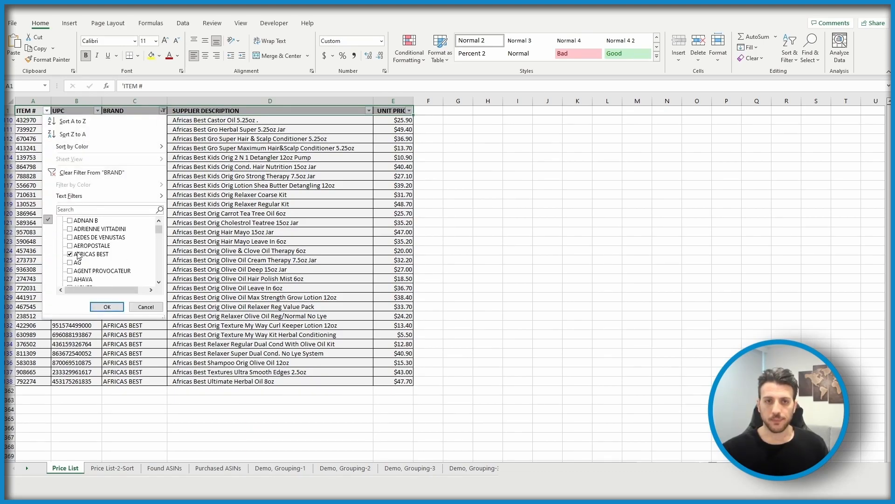
left_click(78, 254)
scroll(103, 238, "down", 2)
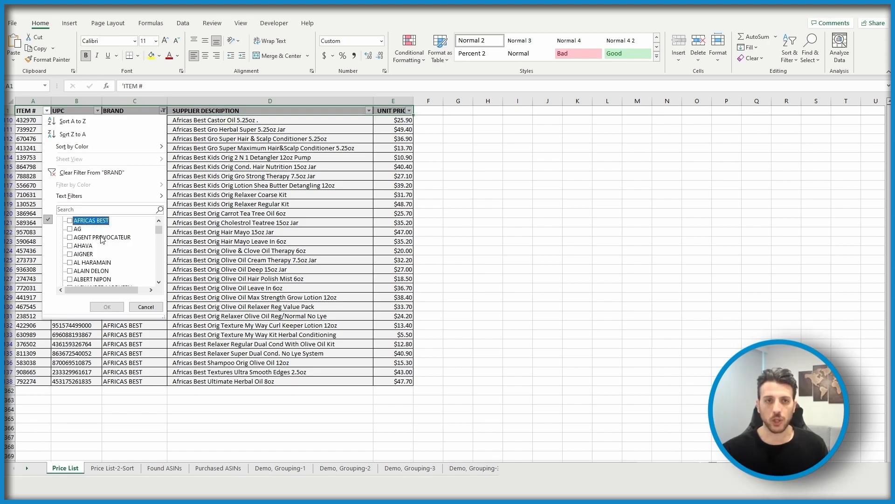
scroll(103, 238, "down", 2)
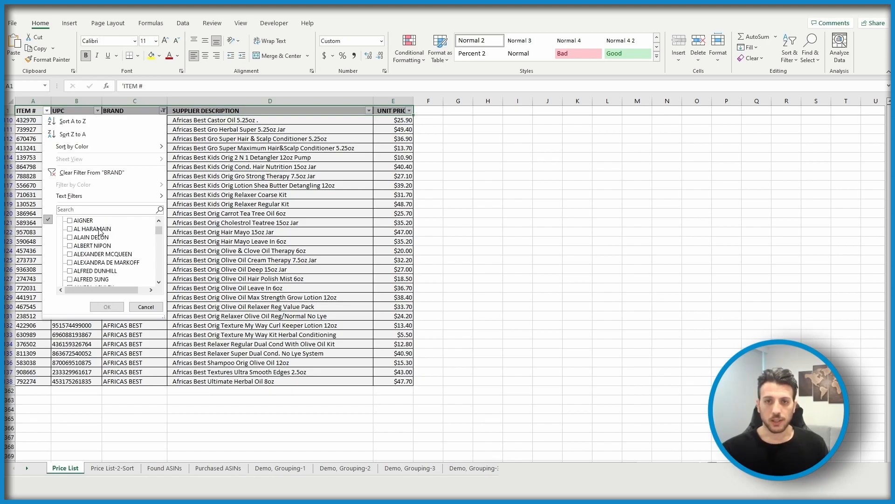
scroll(161, 256, "down", 4)
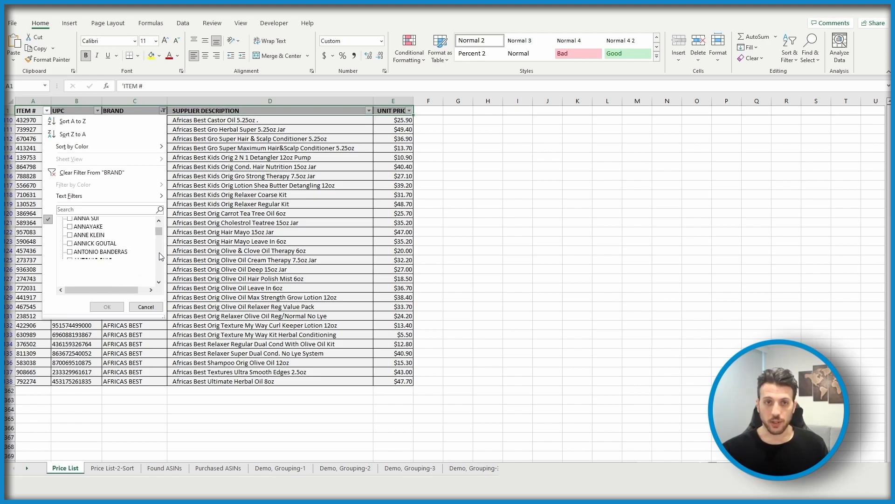
scroll(161, 256, "down", 6)
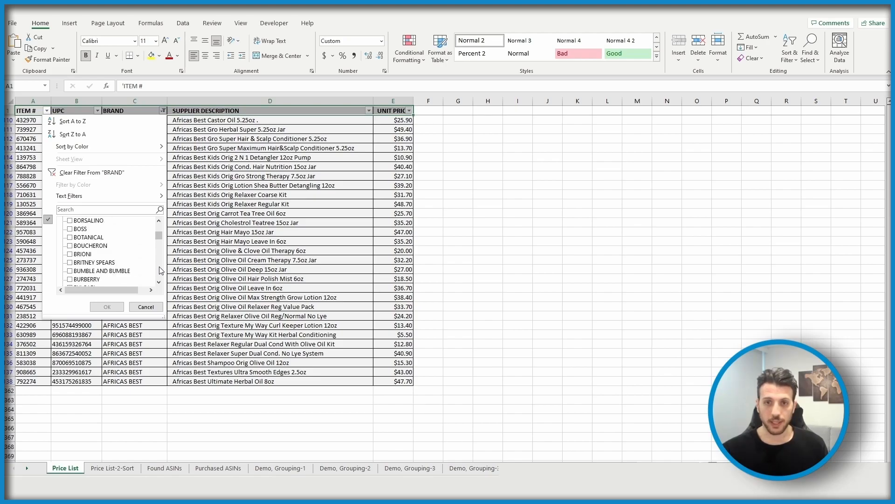
right_click(161, 270)
scroll(161, 263, "down", 5)
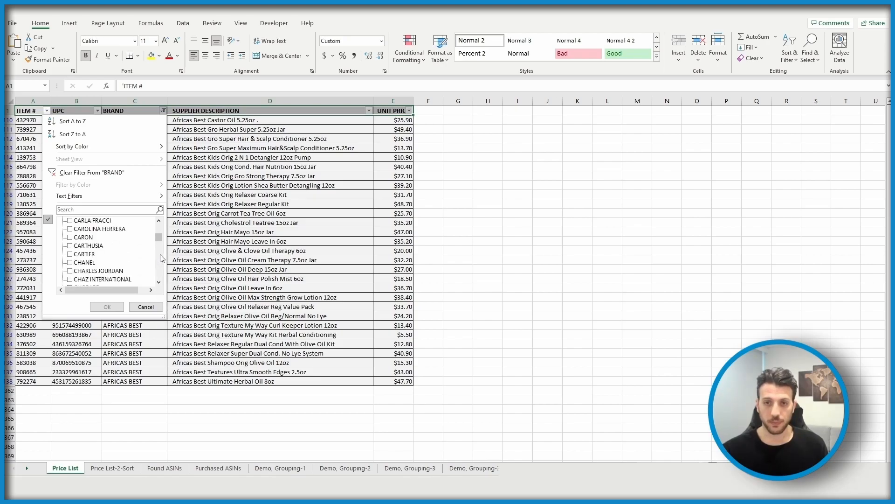
scroll(160, 264, "down", 3)
scroll(161, 263, "down", 4)
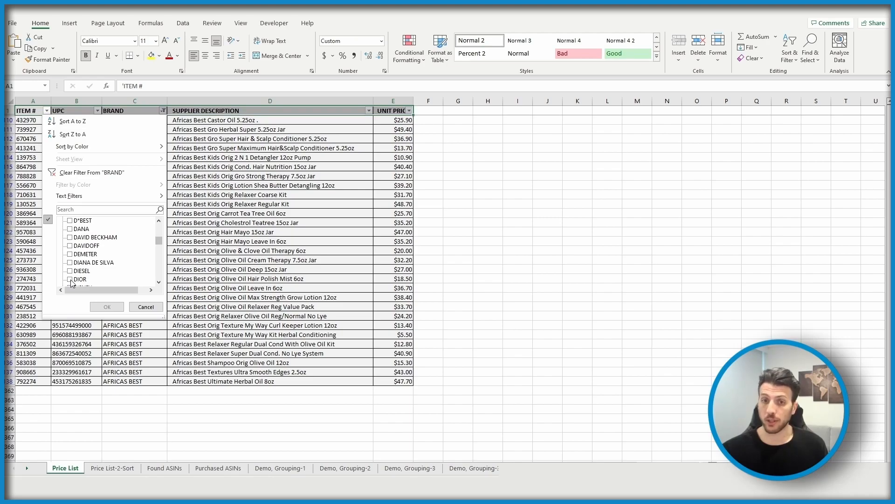
left_click(70, 280)
Add CHRISTIAN DIOR to the brands selected in the BRAND filter, apply it and look over the filtered rows.
scroll(159, 233, "up", 10)
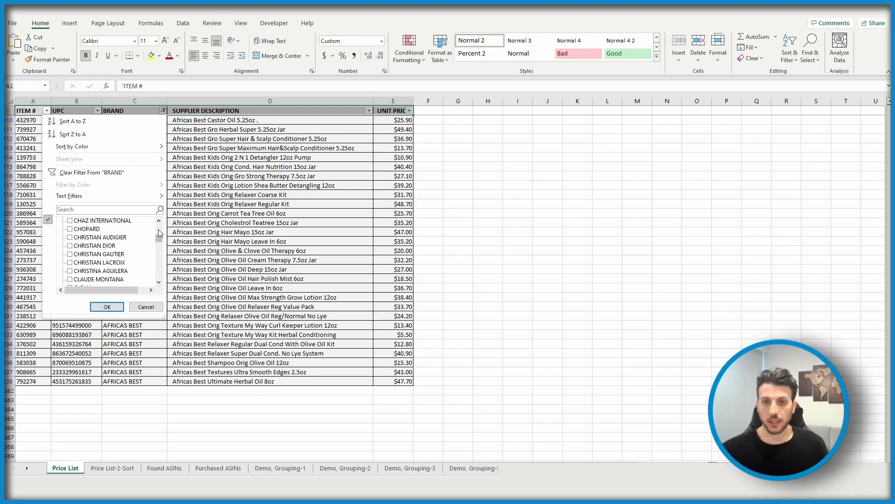
left_click(71, 246)
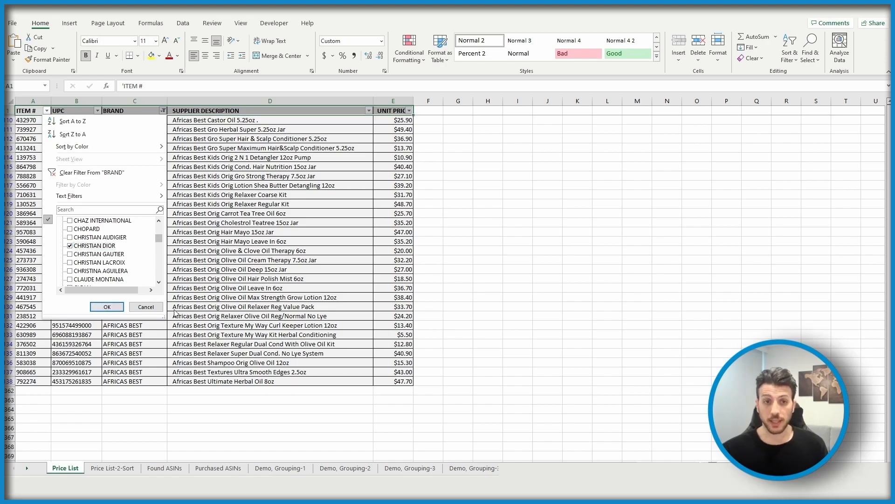
left_click(107, 307)
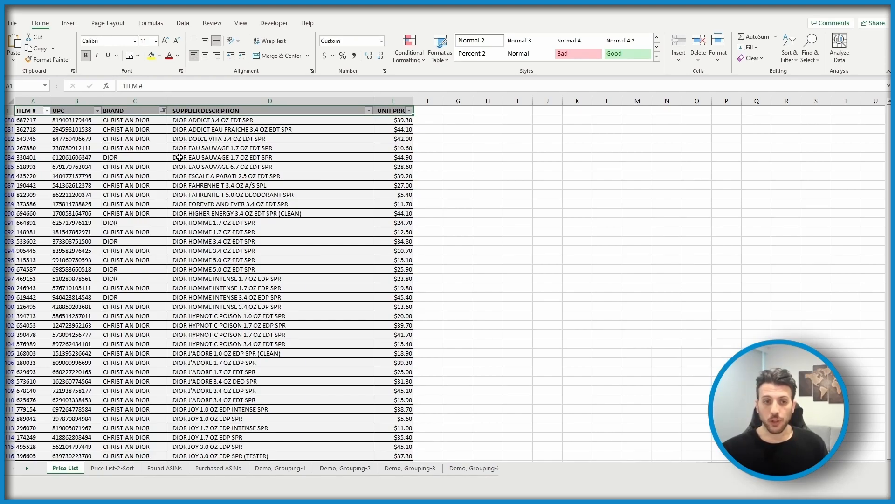
scroll(114, 276, "down", 3)
scroll(114, 276, "up", 3)
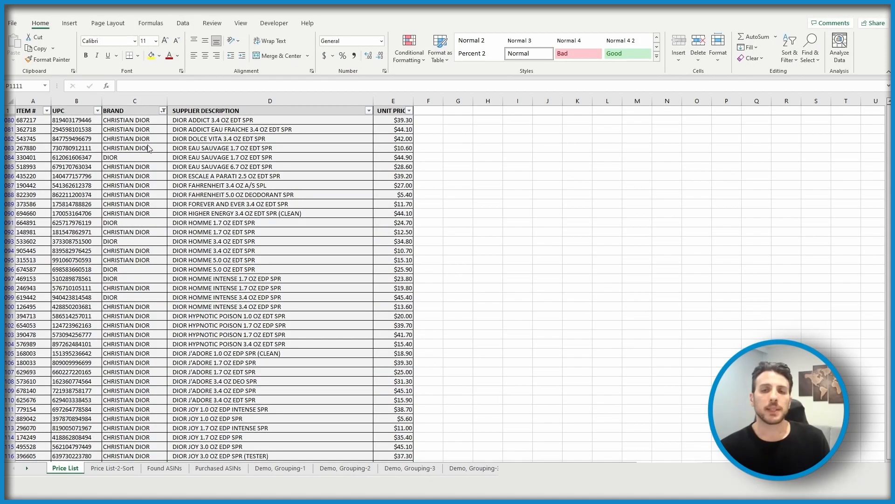
Clear the BRAND filter and start a custom text filter on that column for values containing "Dior".
left_click(163, 111)
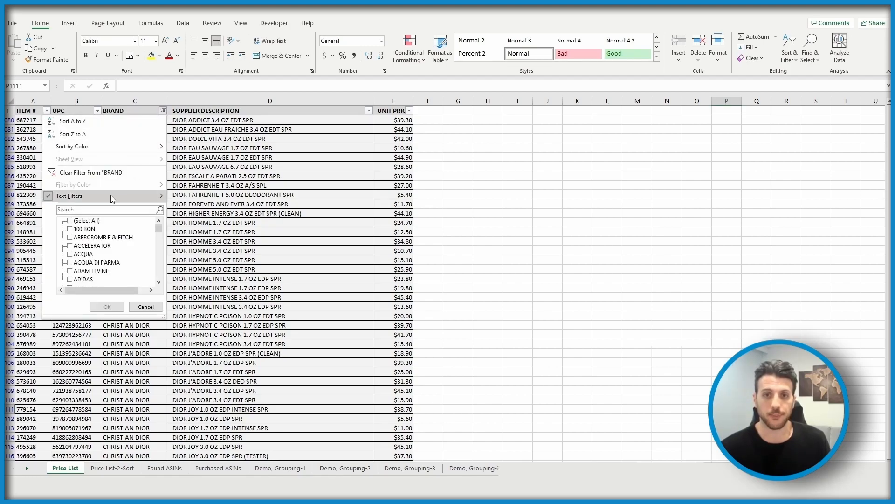
left_click(102, 172)
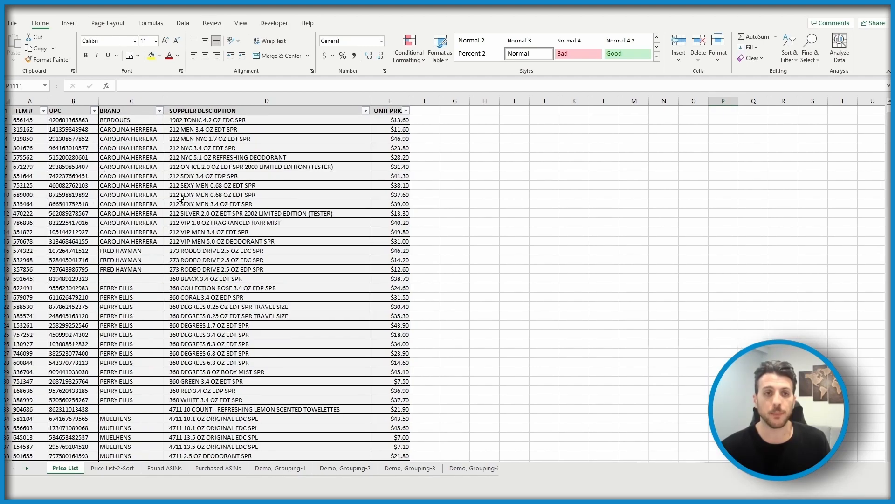
left_click(160, 110)
mouse_move(128, 198)
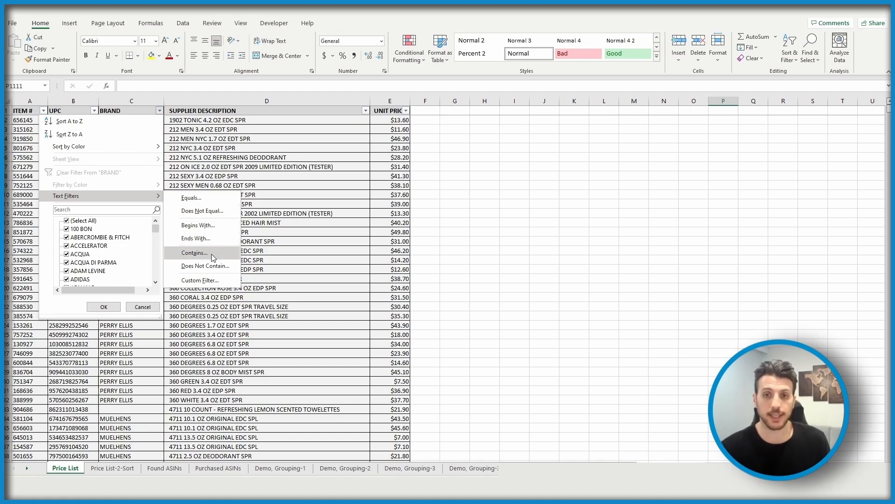
left_click(219, 280)
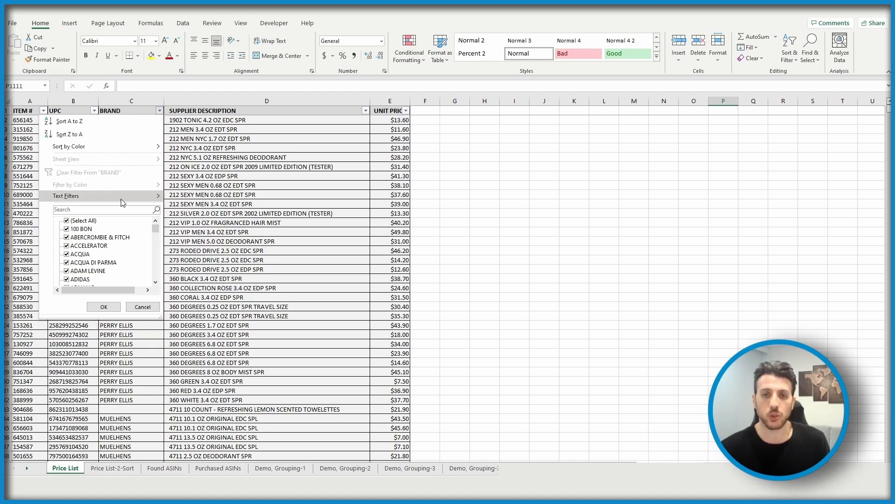
left_click(213, 248)
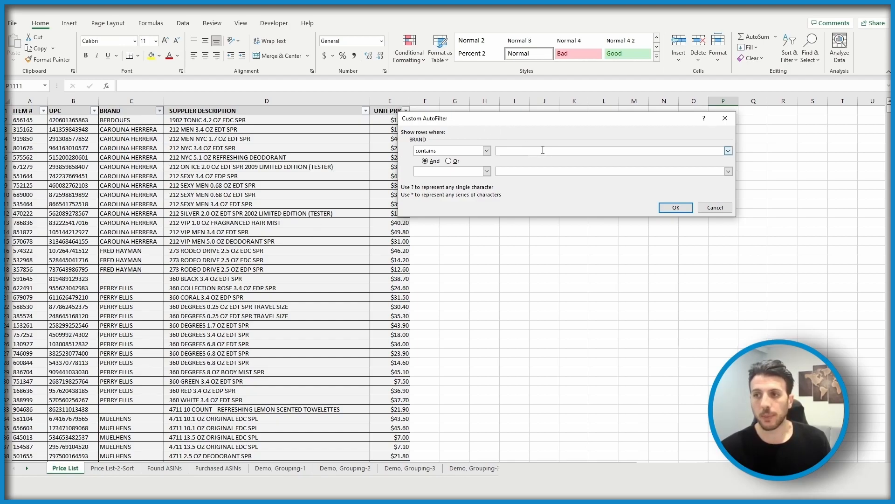
type("Dior")
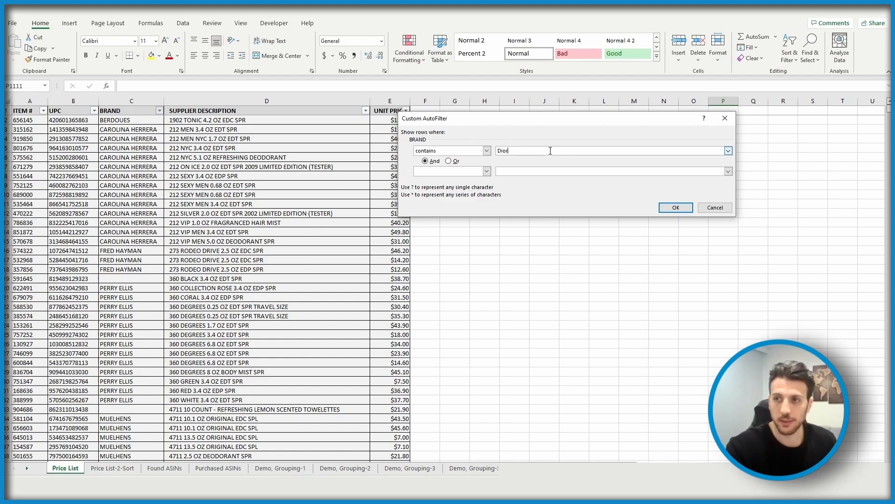
Add a second And condition that BRAND does not contain "Christian" and apply the custom filter.
left_click(487, 171)
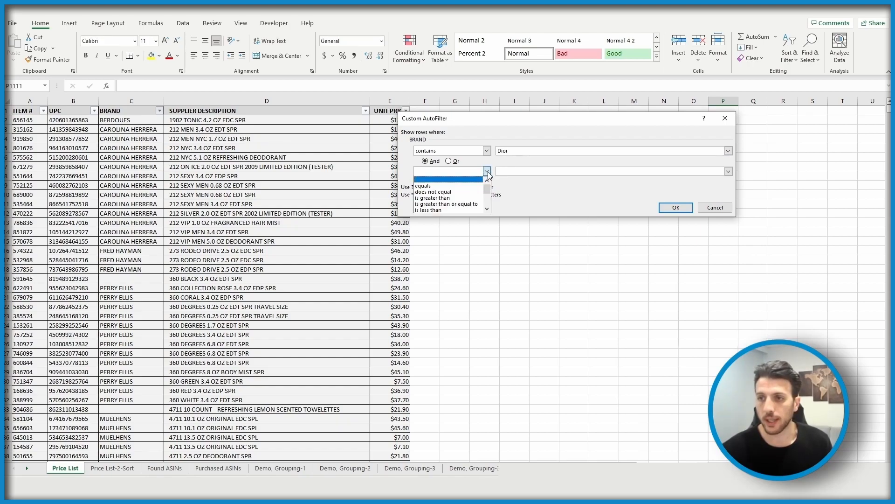
scroll(488, 192, "down", 2)
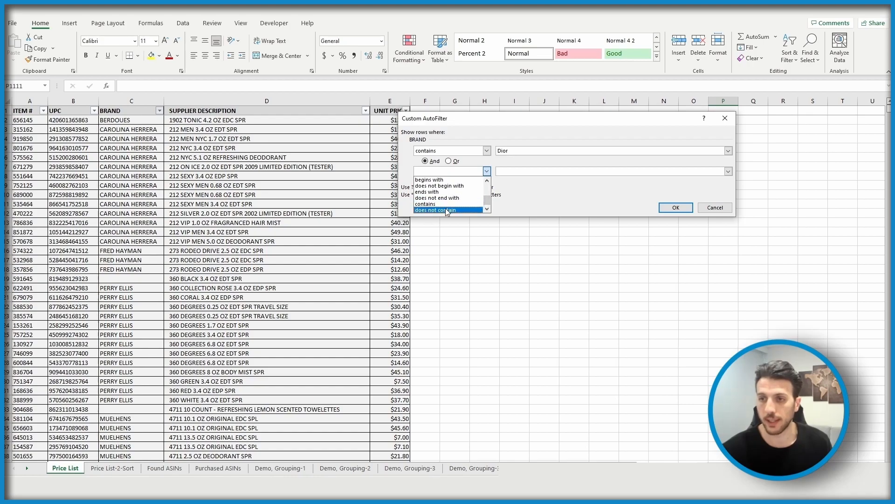
left_click(447, 210)
left_click(527, 170)
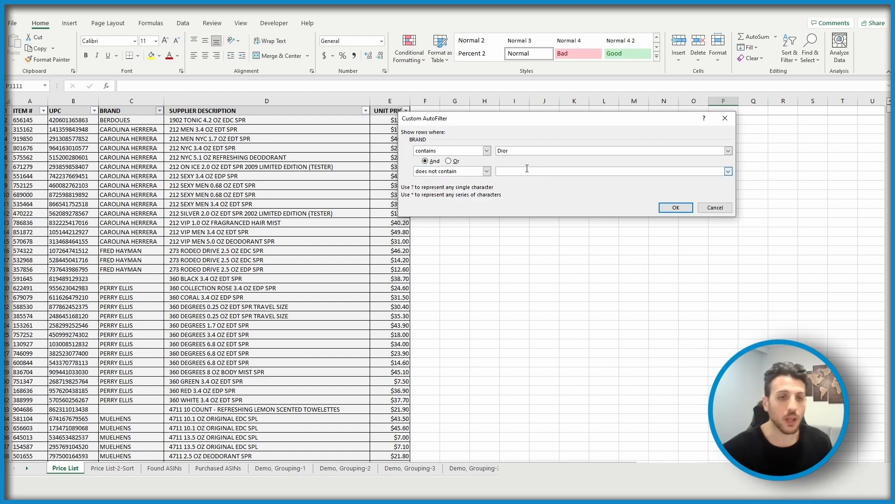
type("Christian")
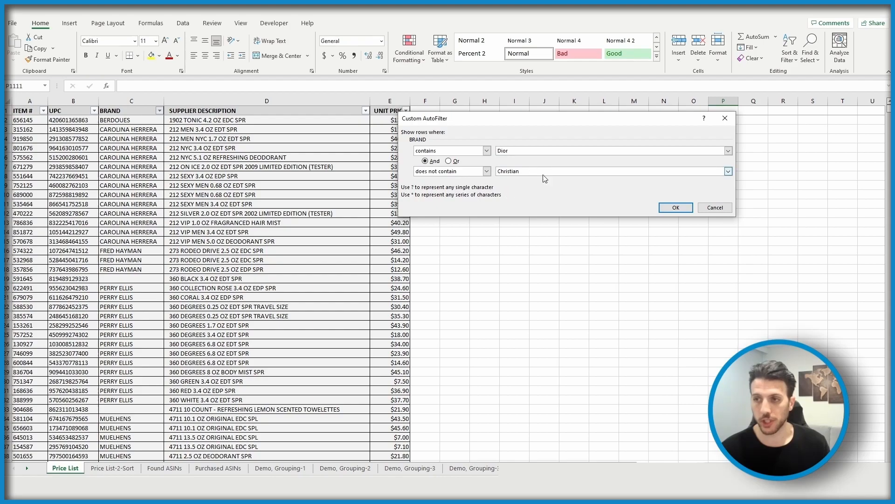
left_click(674, 208)
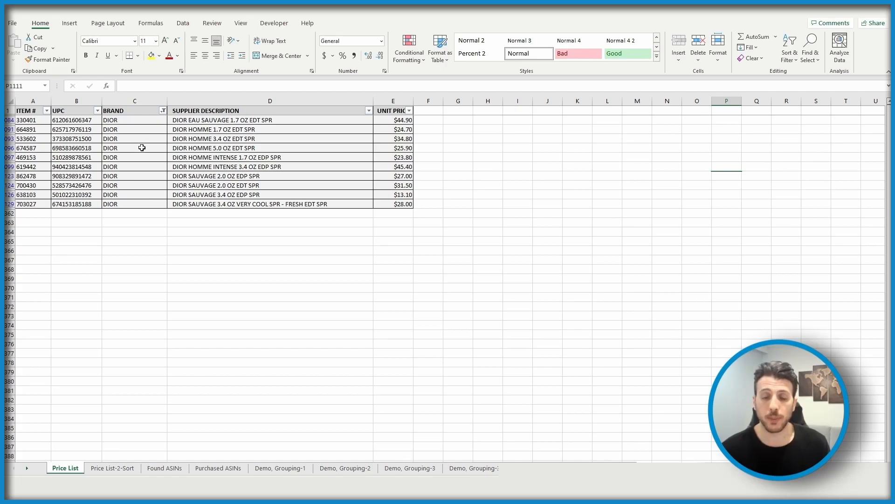
left_click(786, 409)
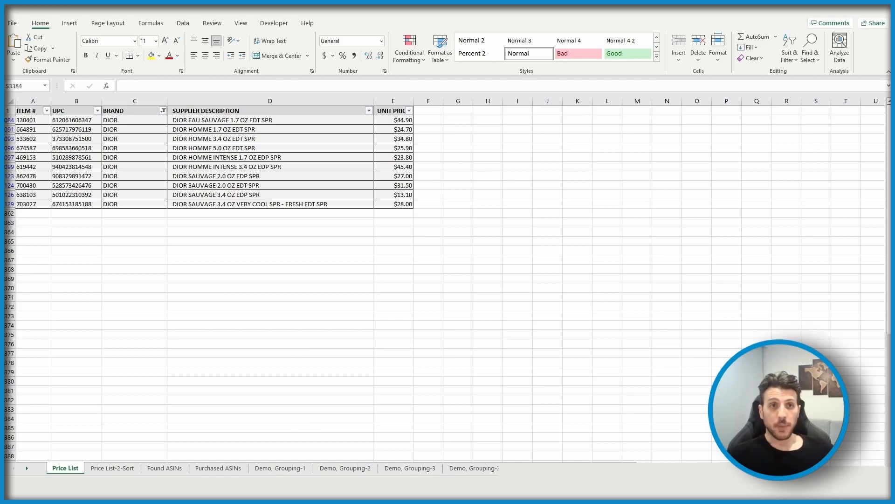
Select all values in the BRAND column's filter to show the full price list again.
left_click(163, 110)
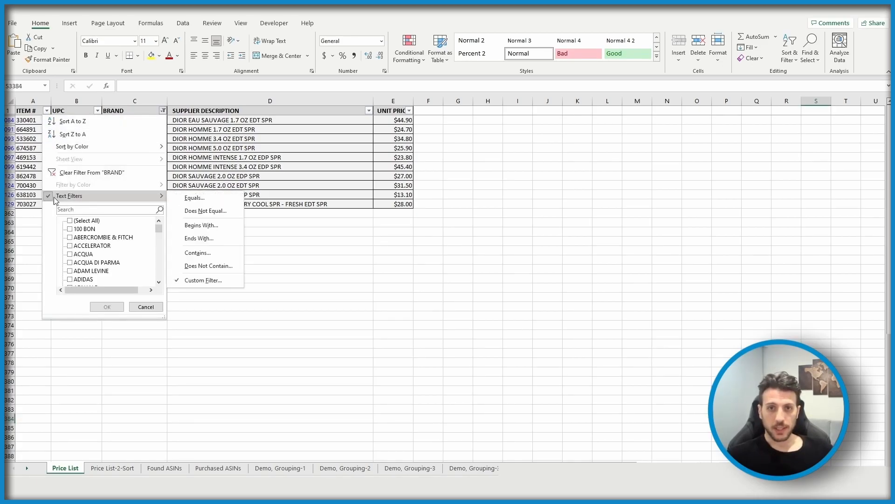
left_click(70, 220)
left_click(106, 307)
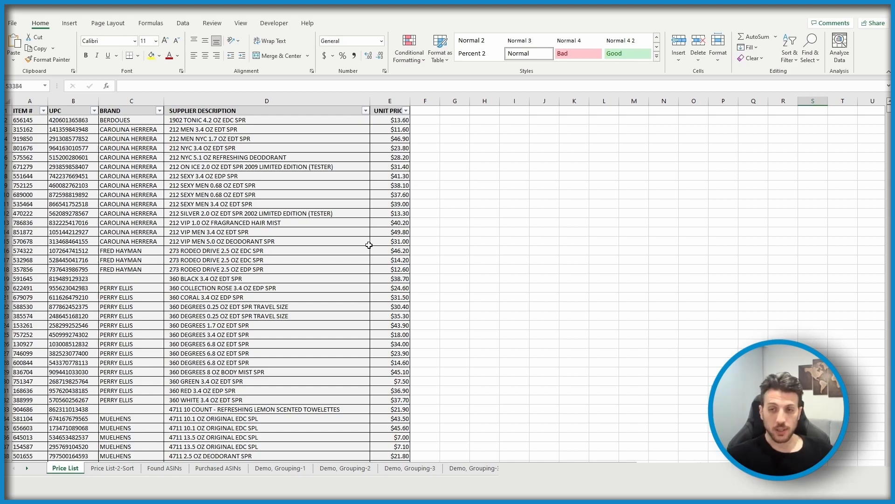
Filter the SUPPLIER DESCRIPTION column to rows containing "6.8 oz" or containing "6.8oz".
left_click(365, 112)
mouse_move(331, 196)
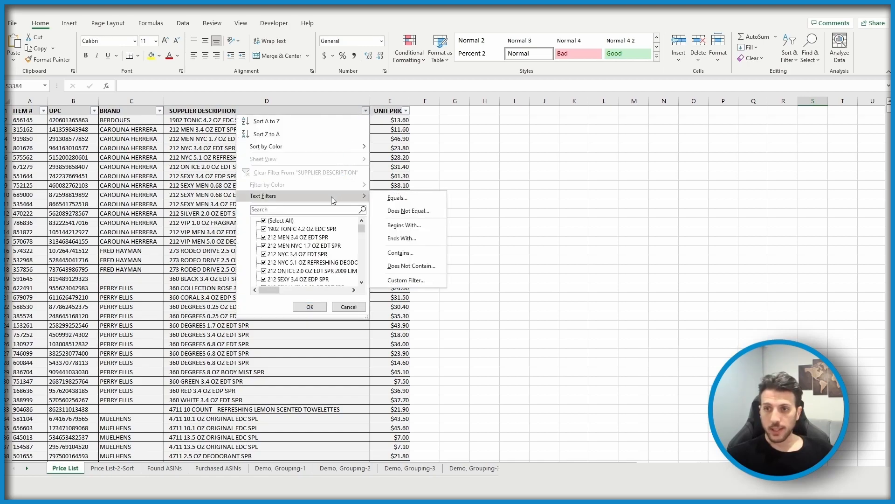
left_click(424, 255)
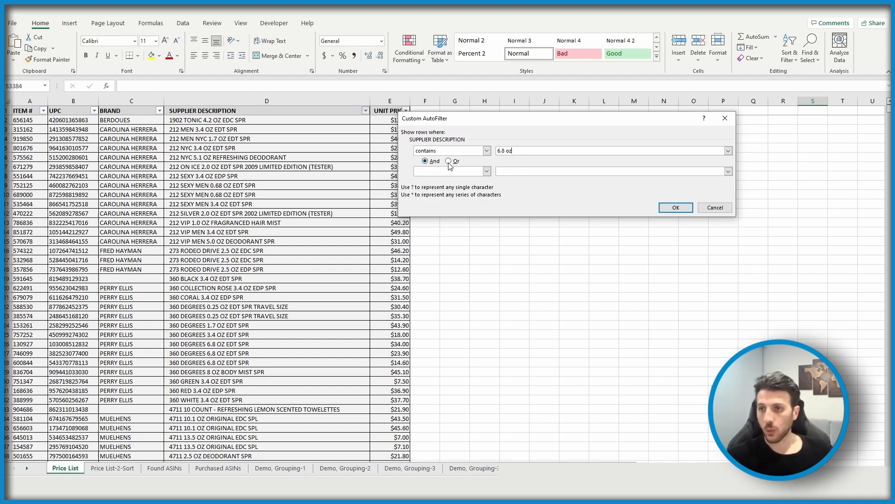
left_click(485, 172)
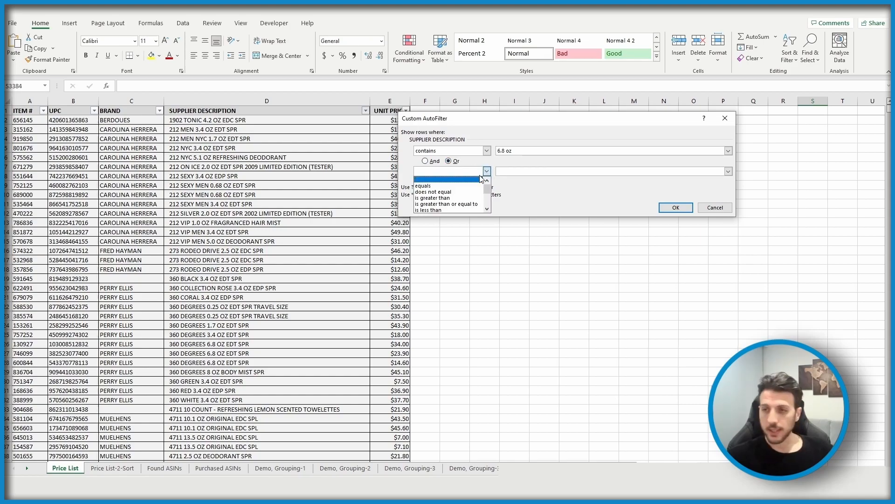
key("c")
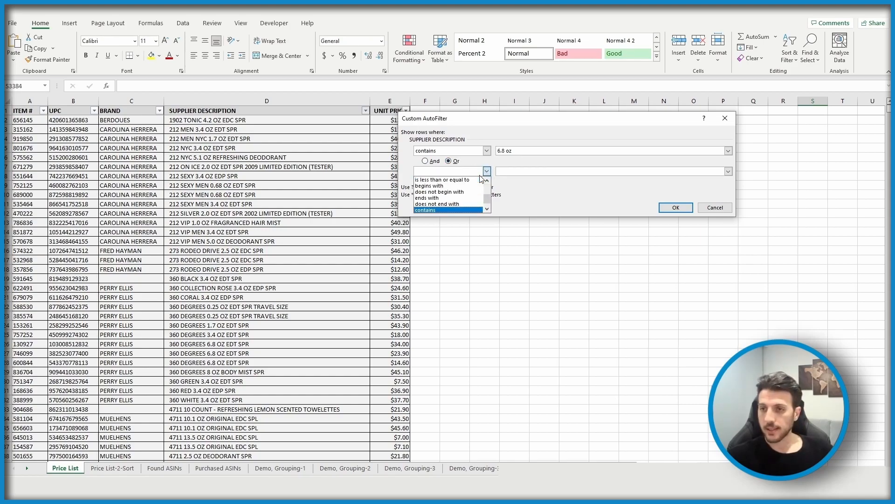
left_click(444, 211)
left_click(507, 170)
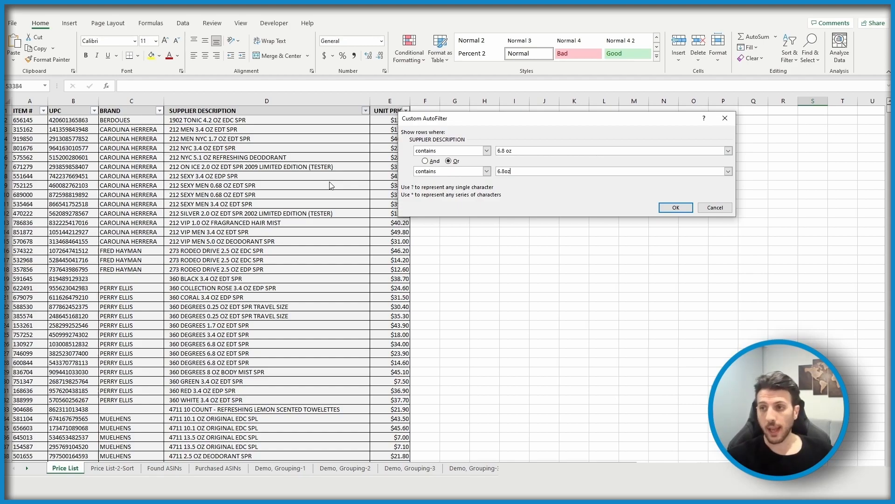
left_click(674, 207)
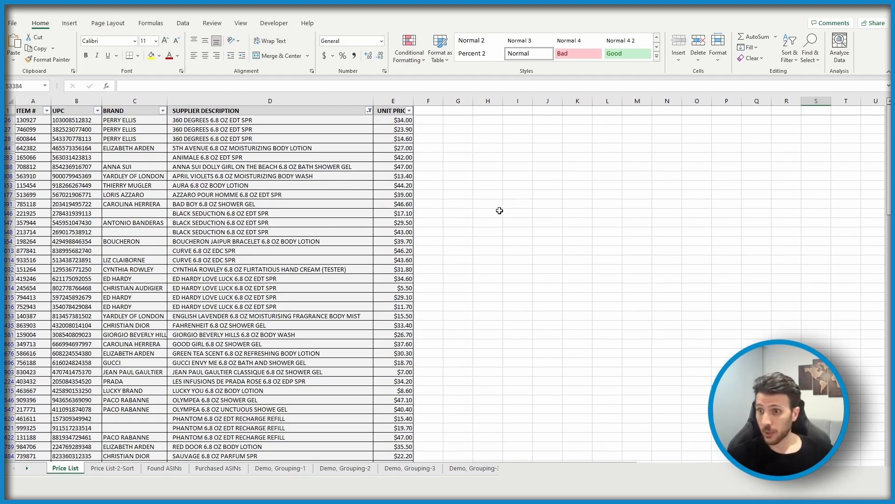
Find all cells containing "6.8oz", repeat the search for "6.8 oz", and close the search dialog.
key("ctrl+f")
left_click(519, 240)
left_click(547, 283)
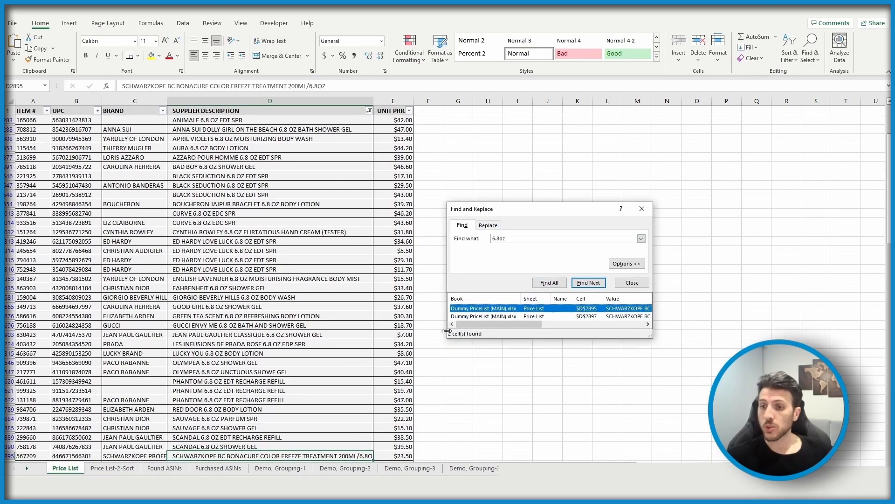
left_click(498, 238)
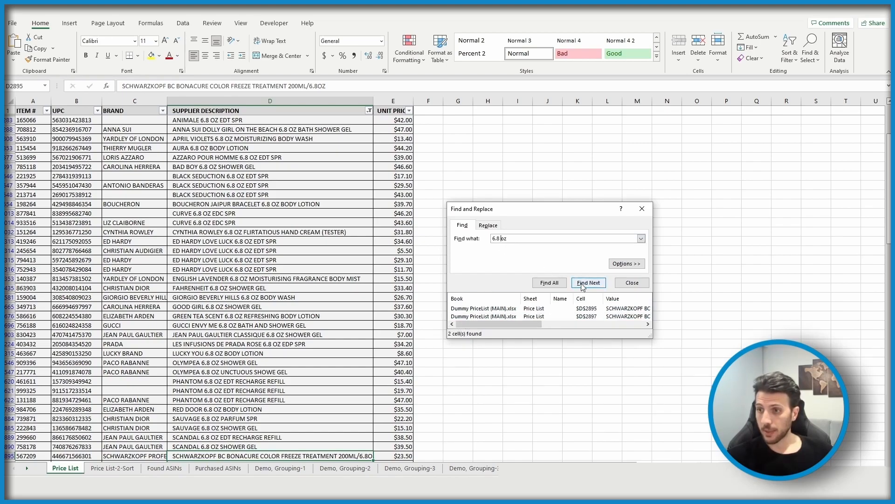
left_click(549, 283)
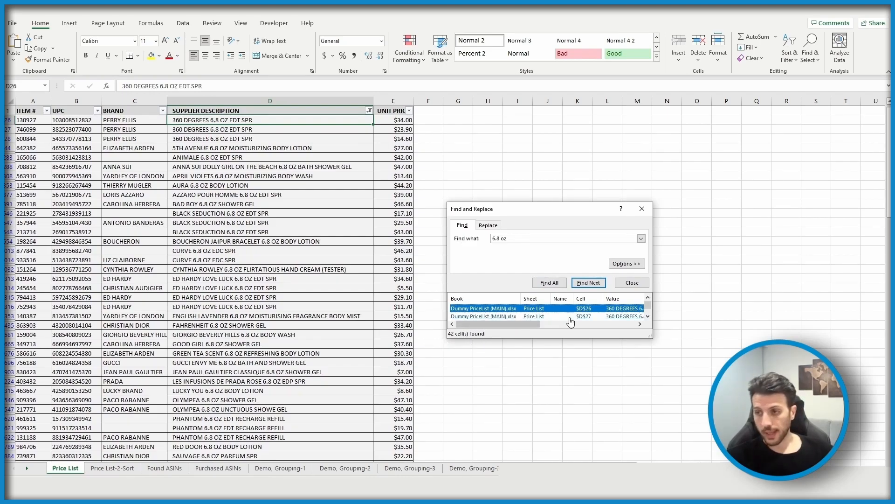
left_click(627, 279)
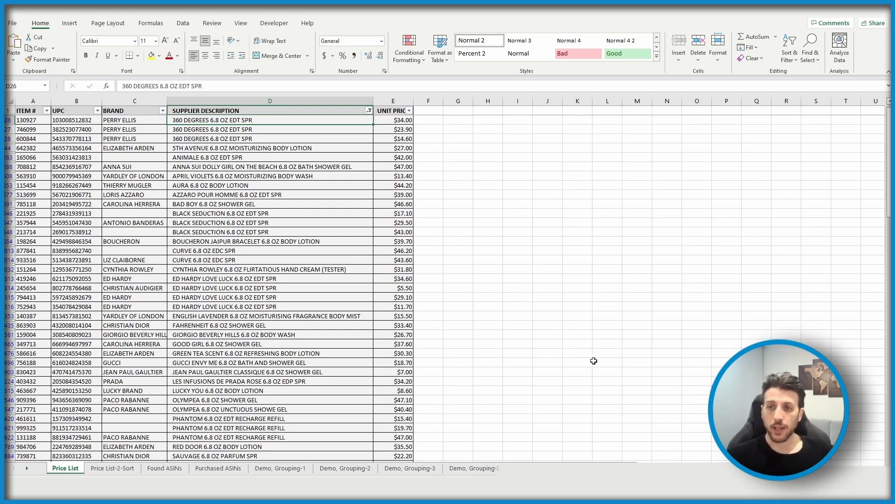
key("ctrl+End")
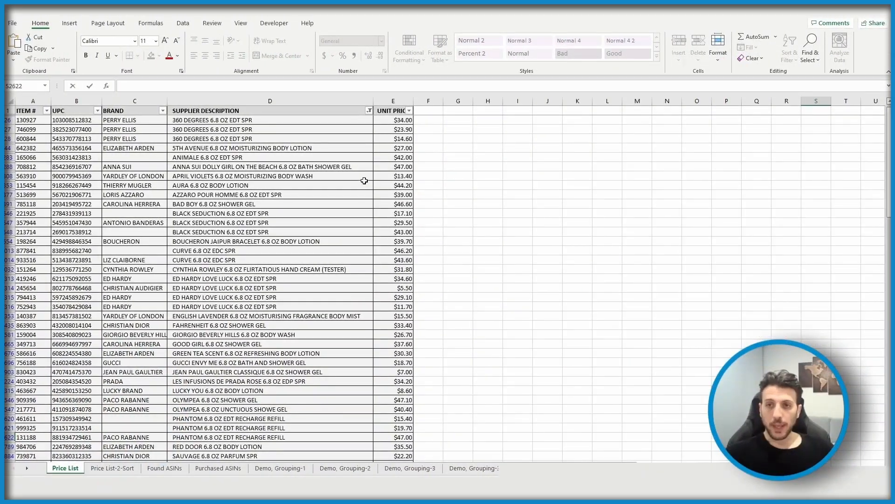
left_click(409, 111)
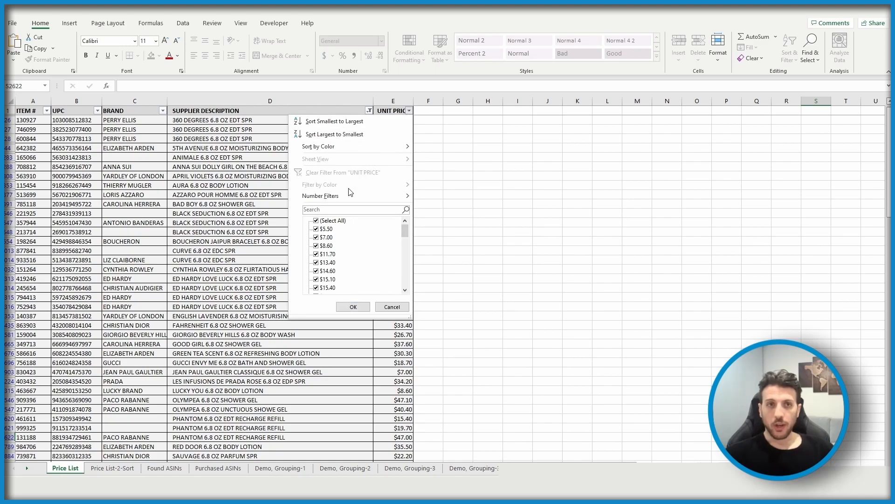
mouse_move(349, 195)
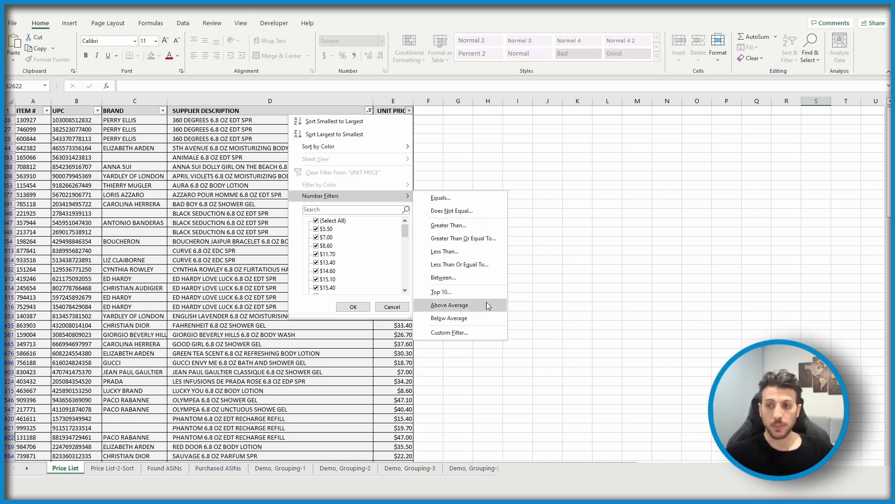
left_click(490, 334)
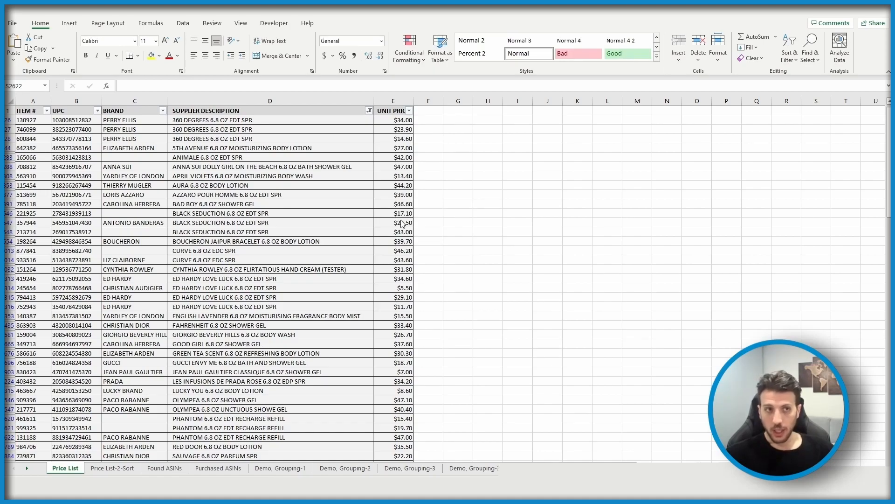
Filter the UNIT PRICE column to prices between 20 and 30 and check the prices of the filtered rows.
left_click(410, 111)
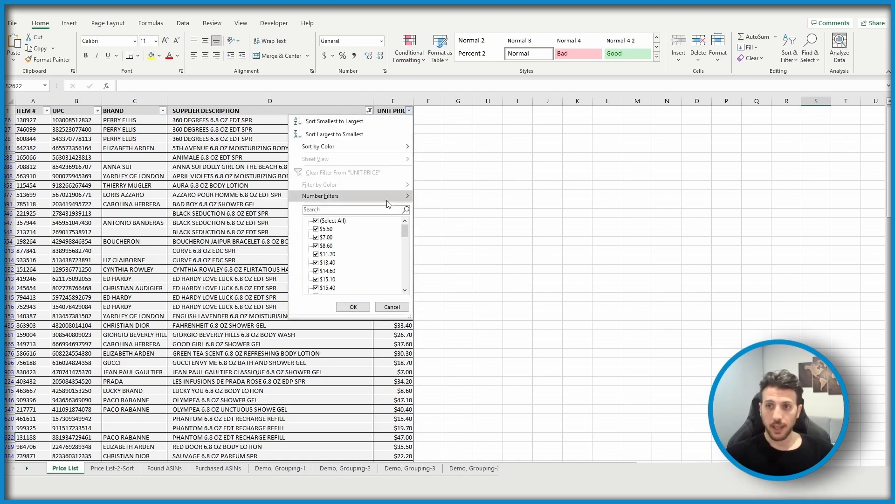
mouse_move(387, 199)
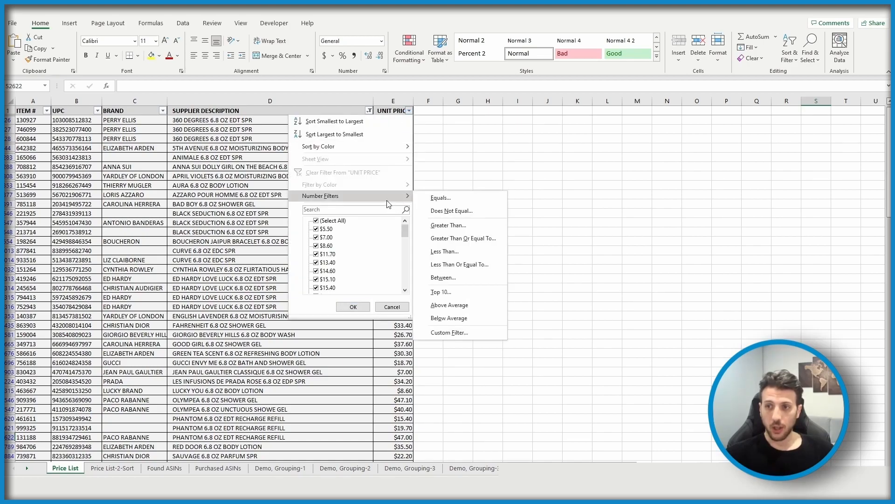
left_click(458, 276)
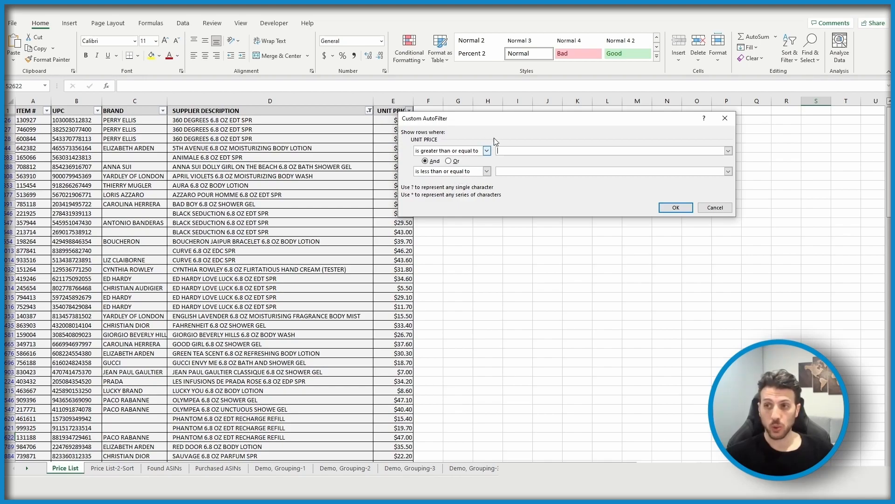
left_click_drag(515, 124, 559, 128)
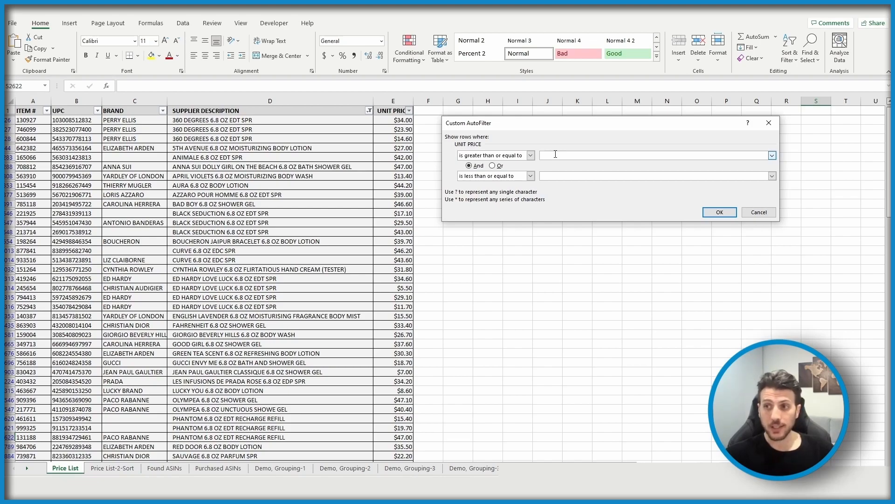
type("20")
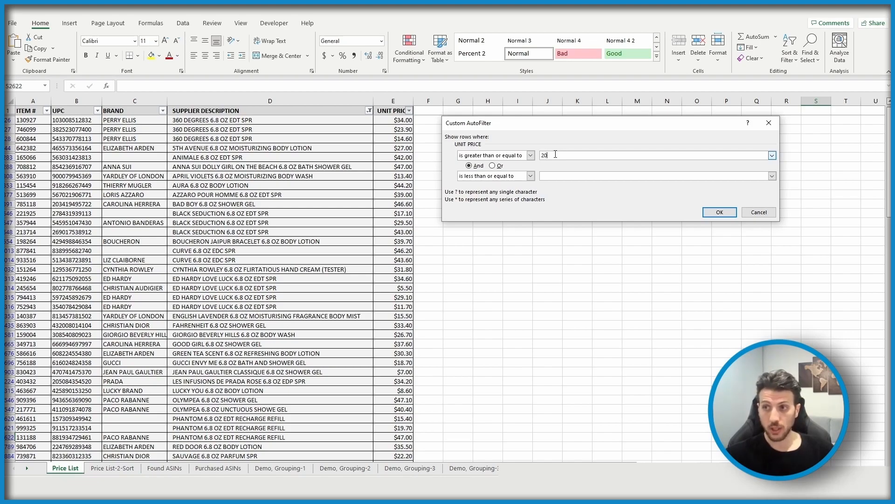
left_click(557, 175)
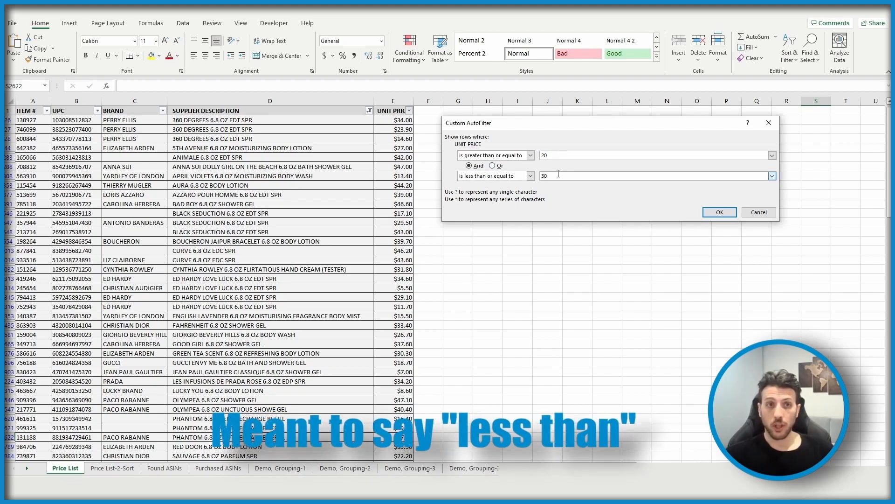
left_click(720, 212)
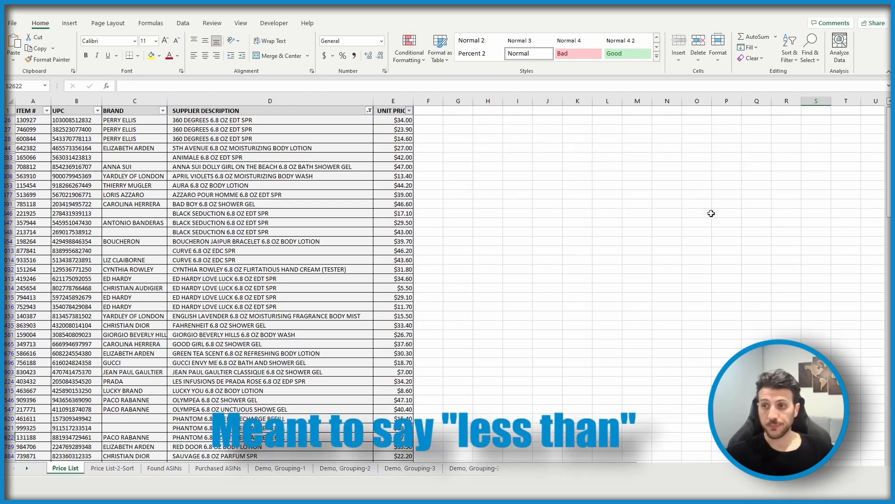
left_click_drag(390, 120, 401, 176)
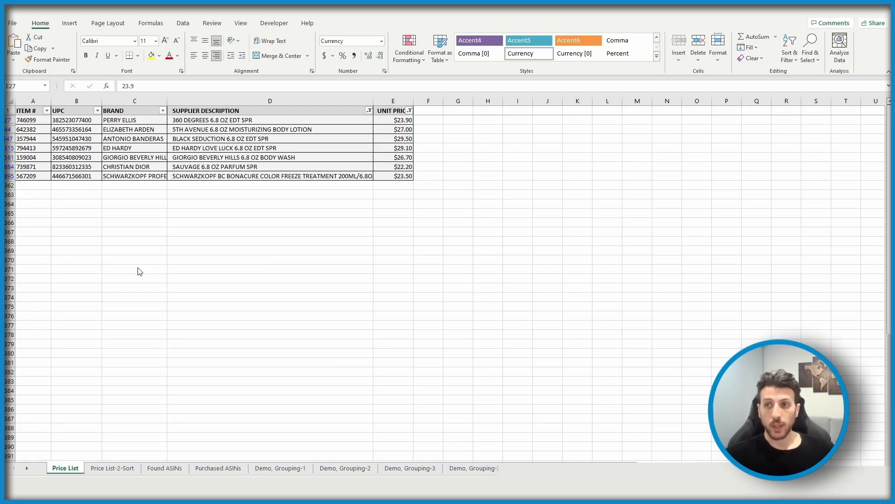
double_click(816, 437)
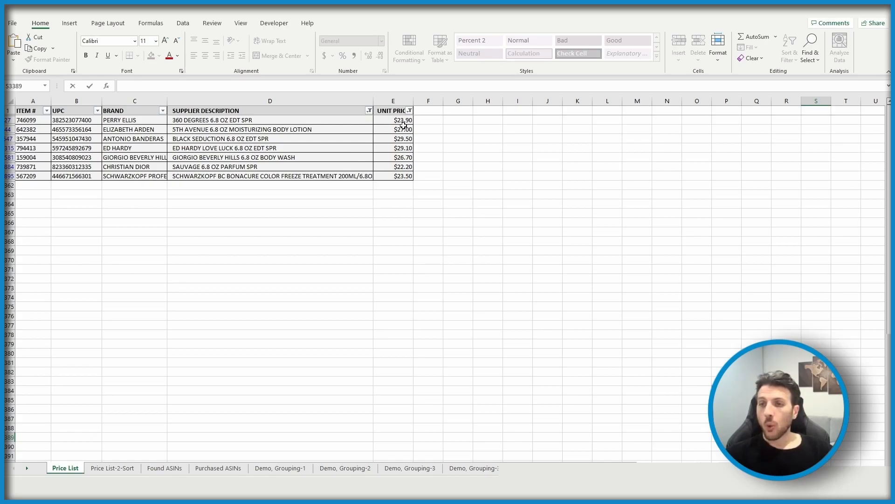
Clear the filter from UNIT PRICE and turn off filtering for the price list.
left_click(410, 111)
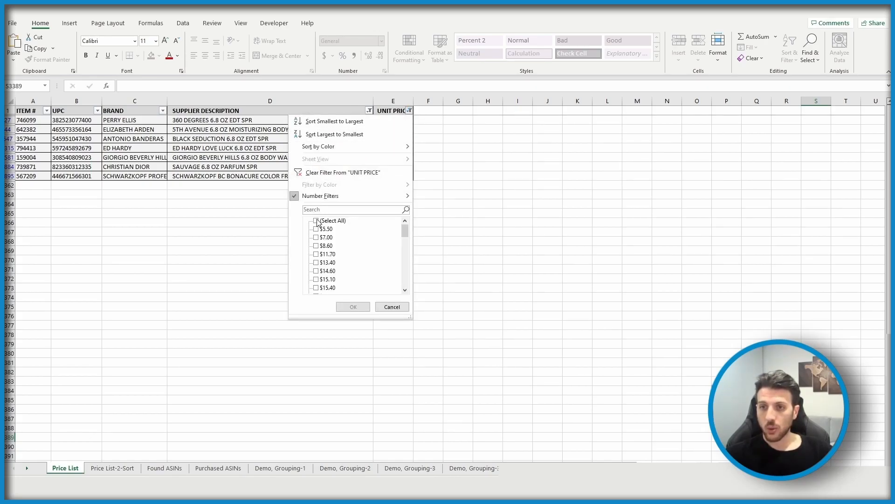
left_click(336, 172)
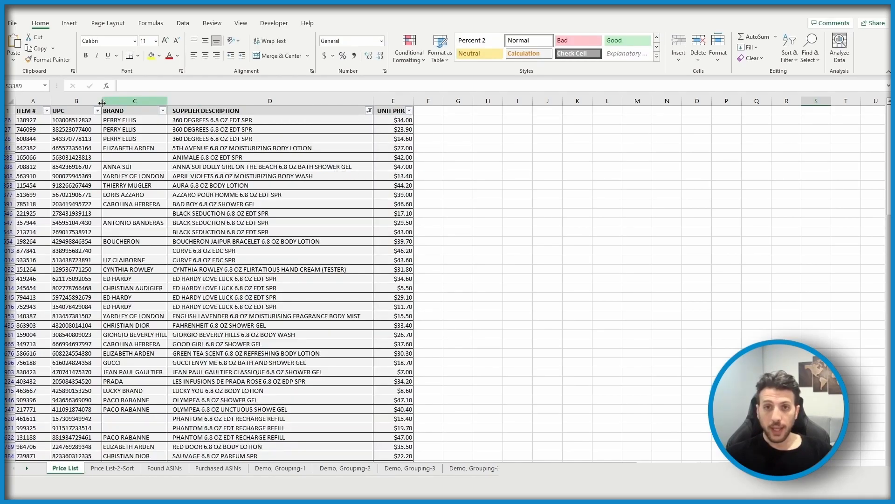
left_click(790, 52)
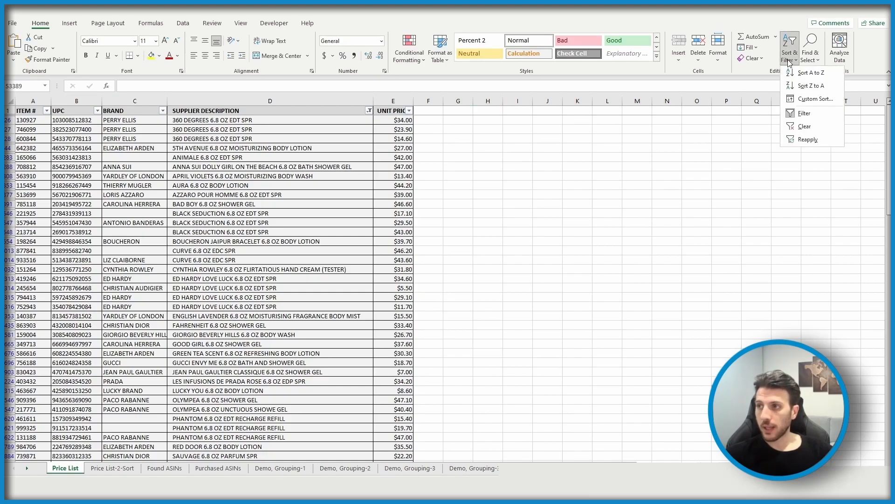
left_click(811, 113)
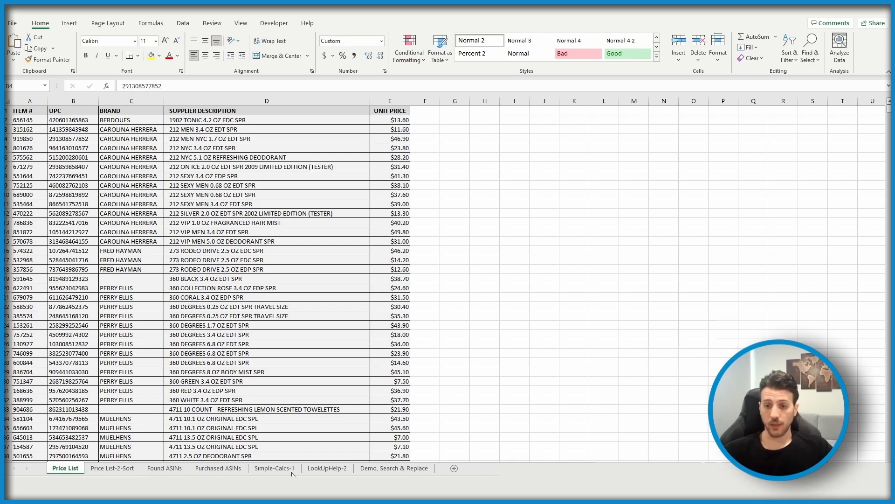
Go to the Simple-Calcs-1 sheet and add the header "Prep Fee" in H2, beside the QTY column.
left_click(275, 468)
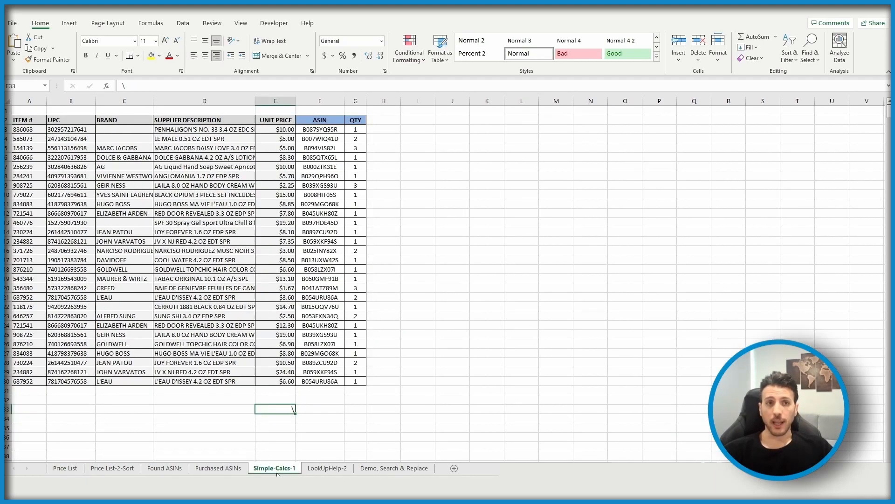
key("Up")
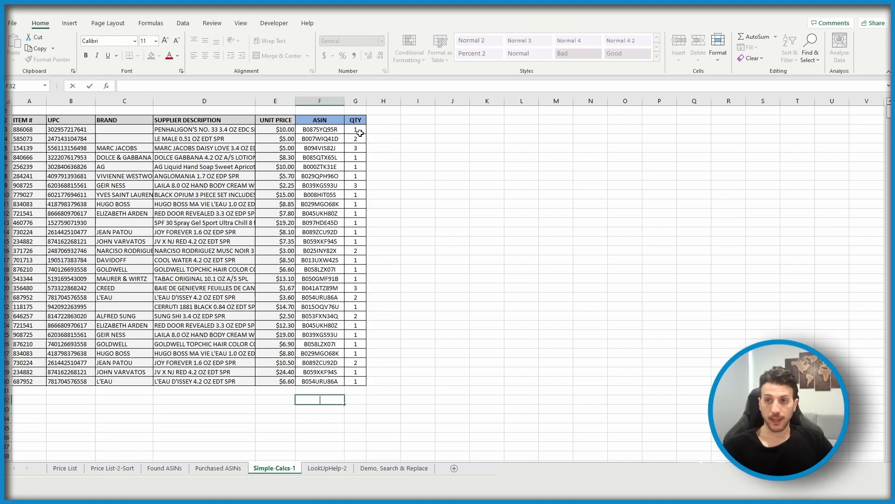
left_click(383, 120)
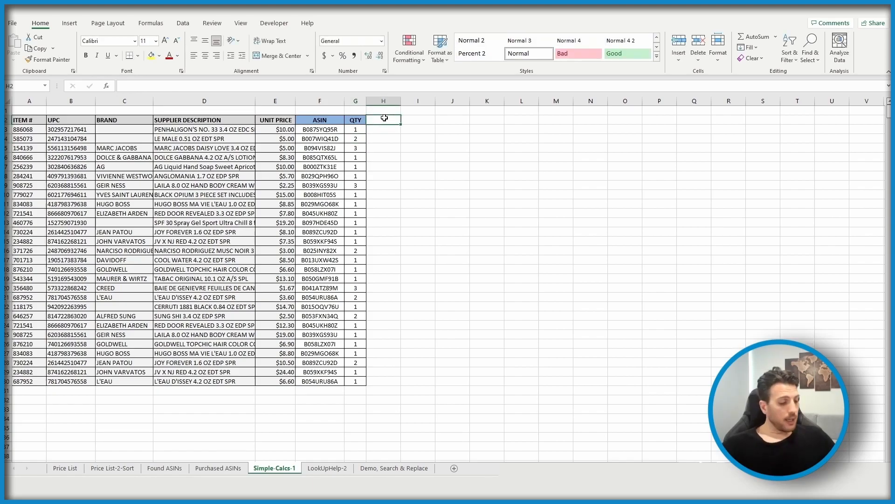
type("Prep Fee")
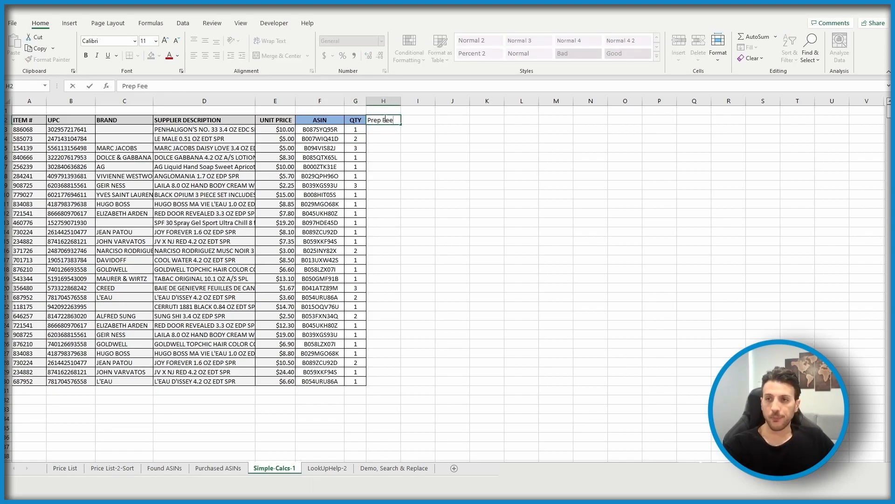
key("Tab")
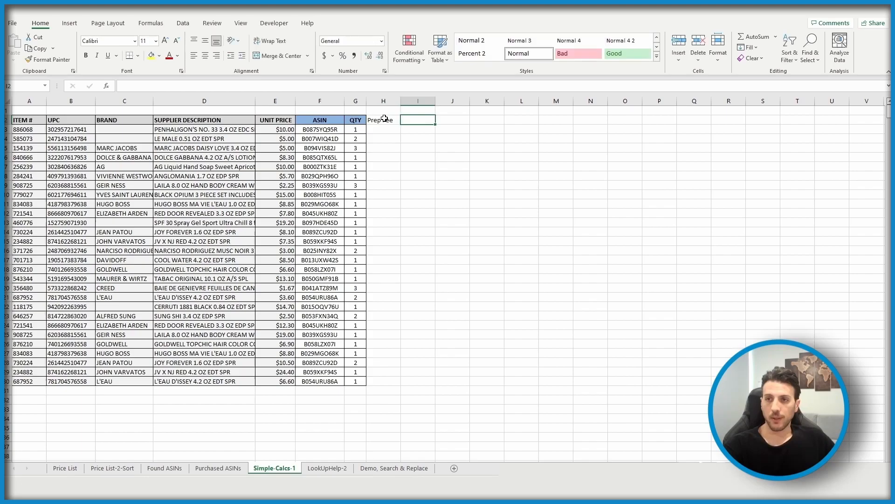
key("Return")
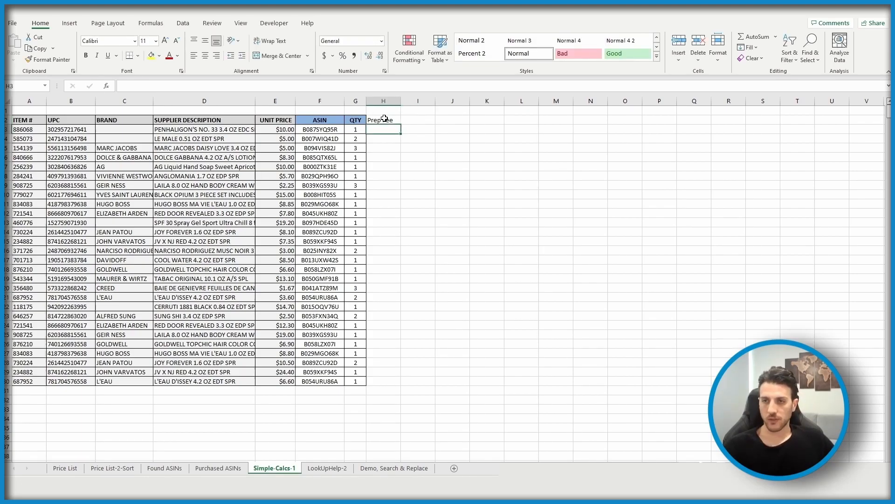
Enter 0.7 in H3 and copy it down the Prep Fee column to the last product row.
type("0.7")
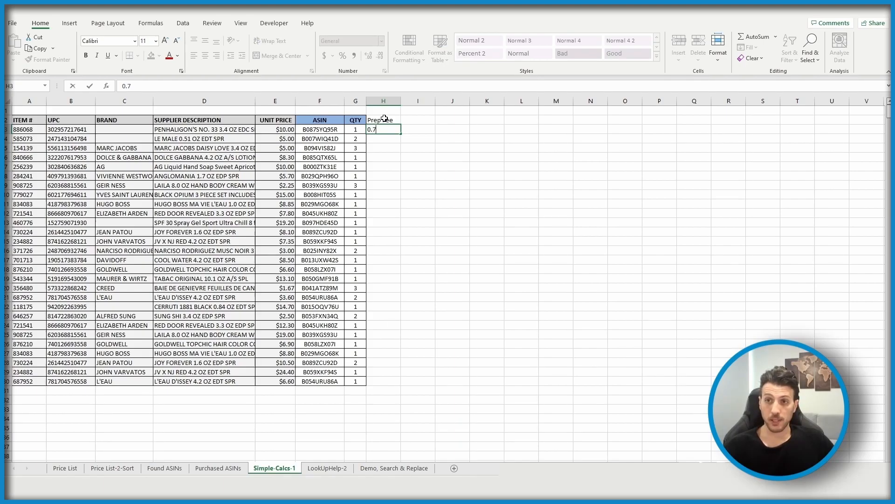
key("Return")
key("Up")
key("ctrl+c")
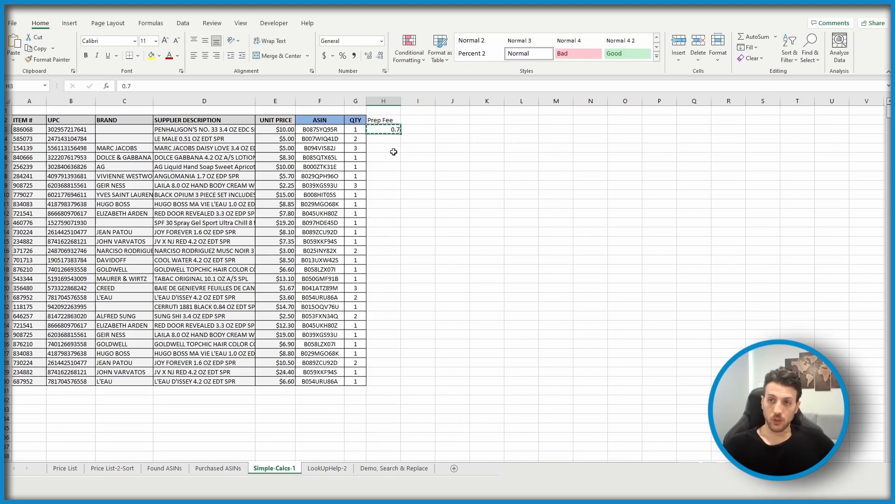
left_click_drag(390, 138, 389, 381)
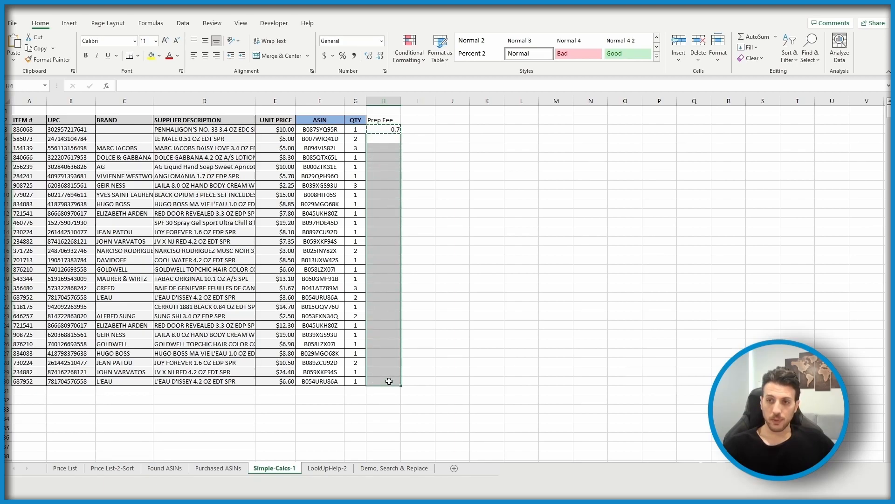
key("ctrl+v")
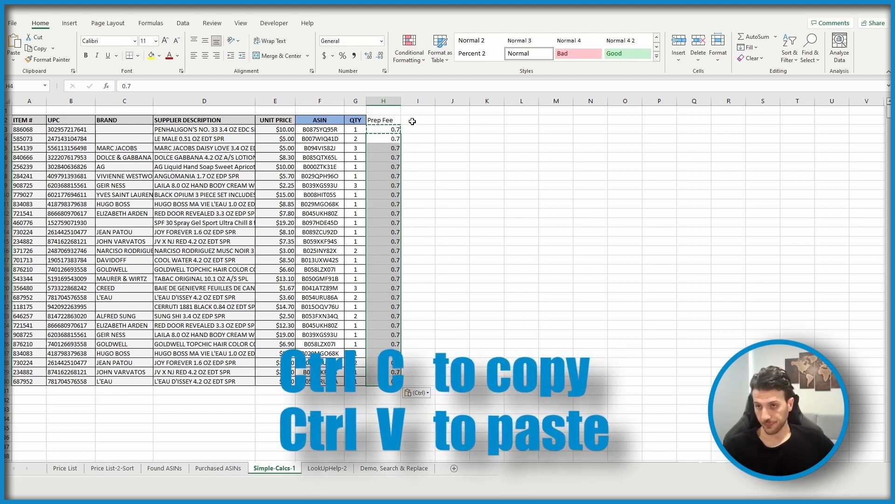
Add the header "ASIN Cost" in I2, beside the Prep Fee column.
left_click(412, 121)
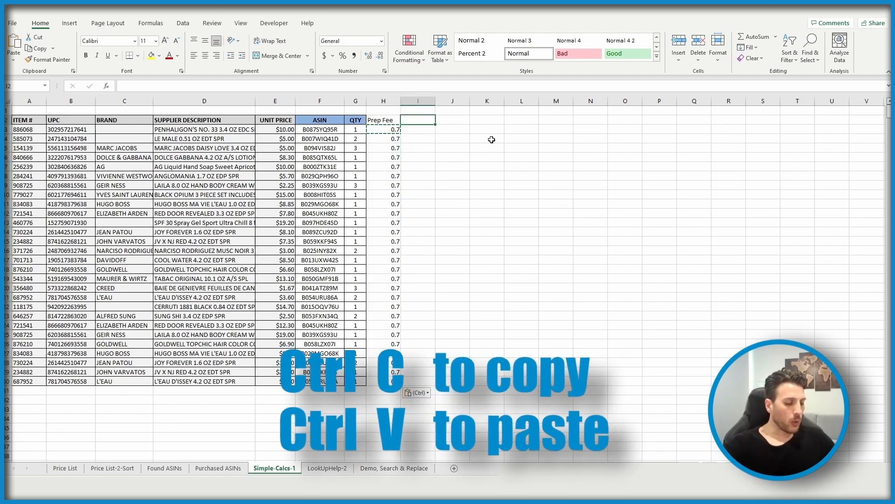
type("ASIN Cost")
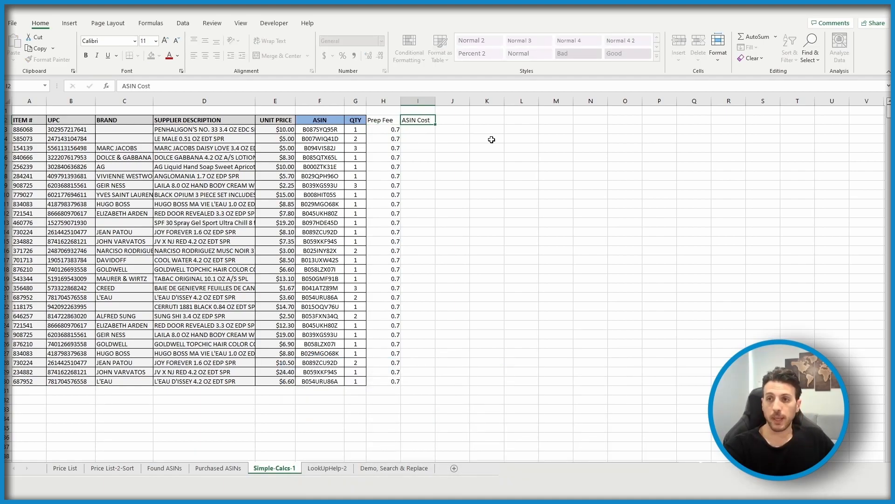
key("Return")
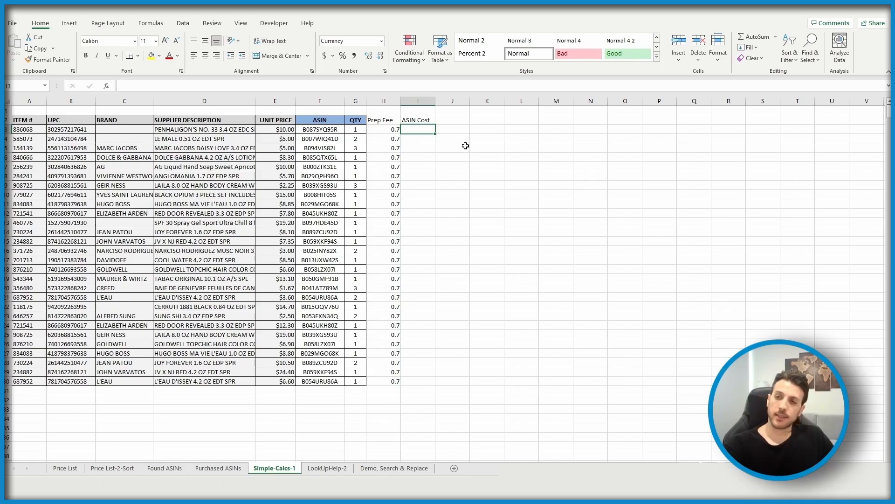
Calculate the first product's ASIN Cost in I3 with the formula =E3+H3, adding unit price and prep fee.
type("=")
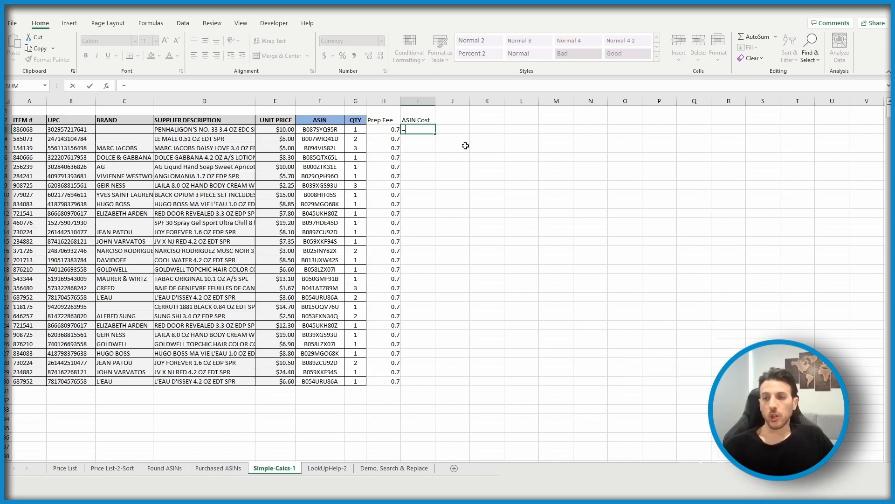
key("Left")
key("Left")
key("Left")
key("Left")
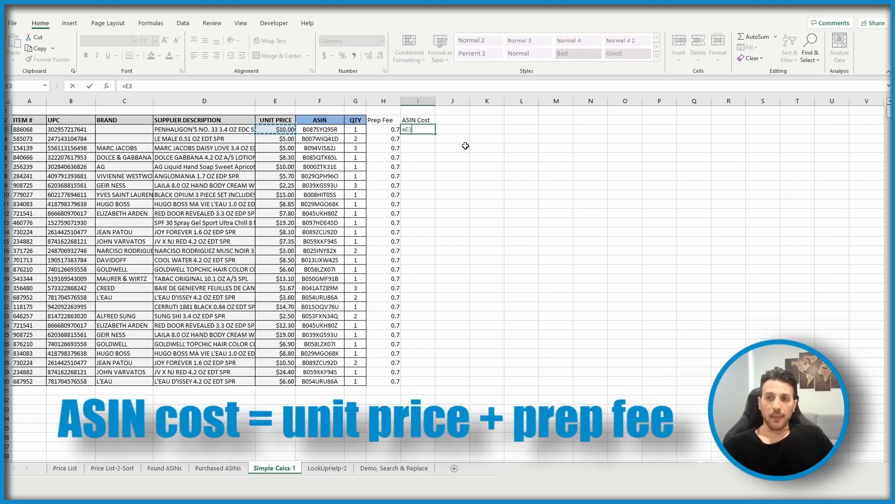
type("+")
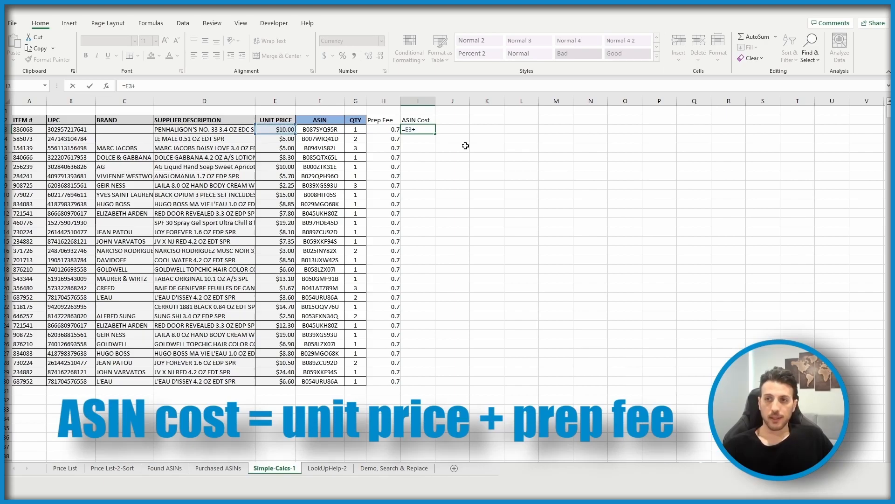
left_click(385, 130)
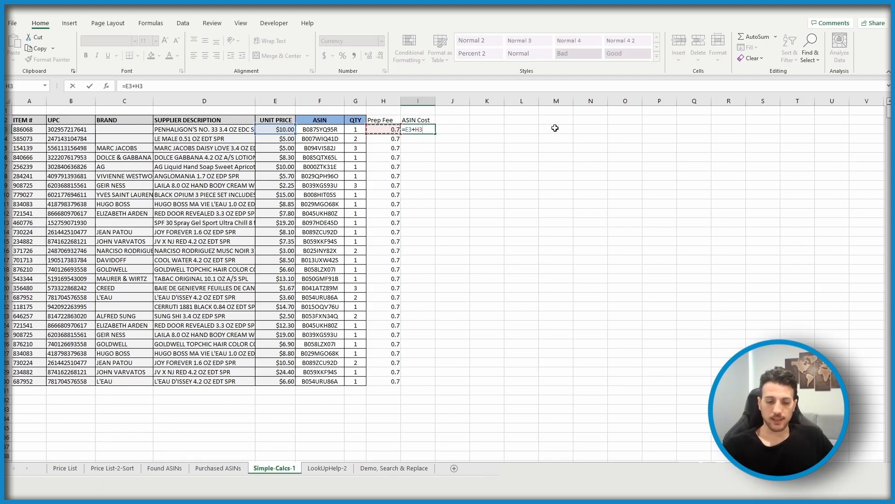
key("Return")
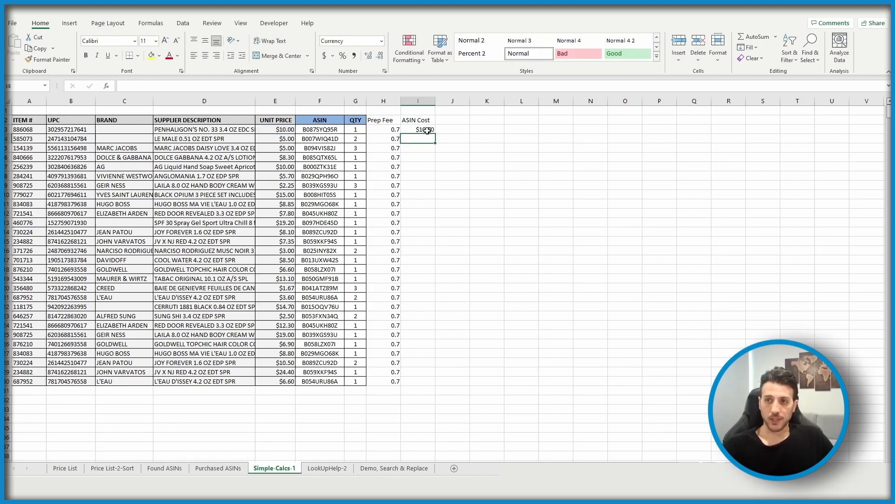
Copy the ASIN Cost formula =E3+H3 from I3 down to the last product row.
left_click(427, 130)
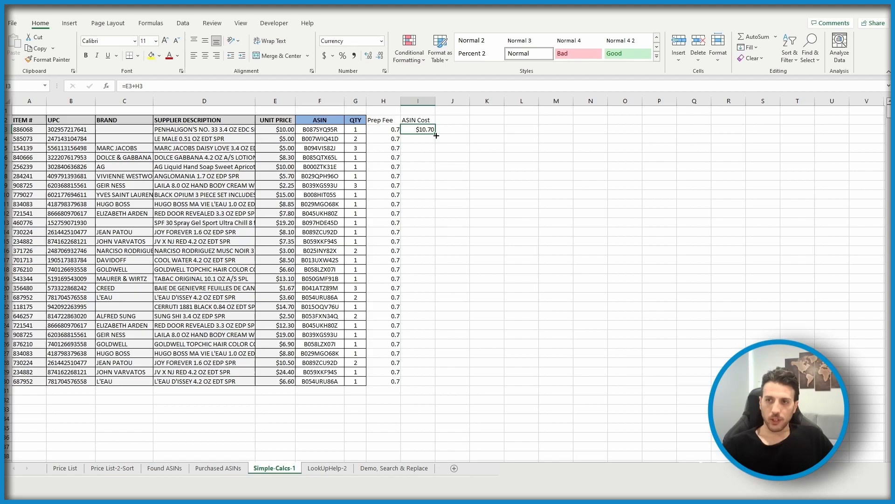
left_click_drag(436, 135, 434, 386)
left_click(431, 392)
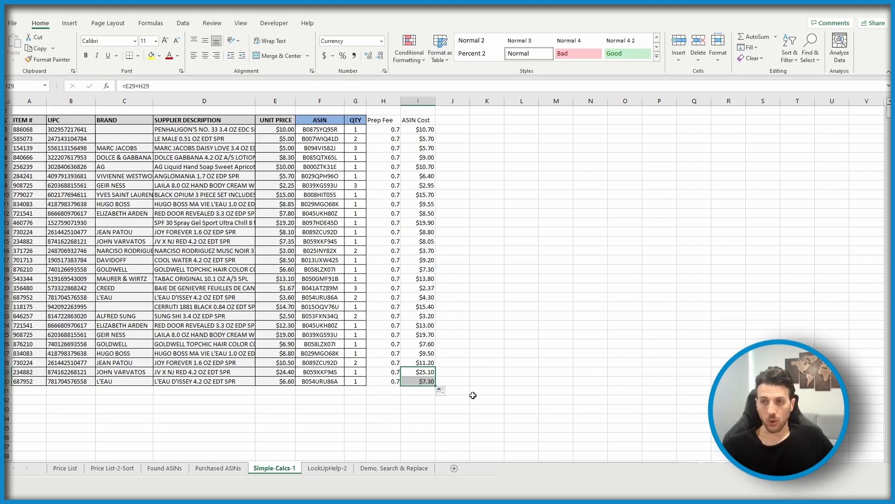
left_click(464, 289)
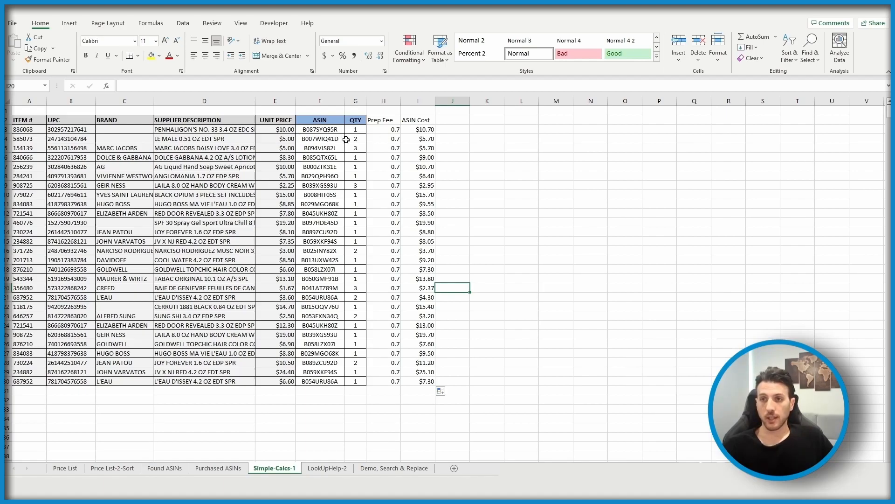
Change the first product's ASIN Cost formula in I3 to =(E3*G3)+H3 so the unit price is multiplied by the quantity.
left_click(414, 128)
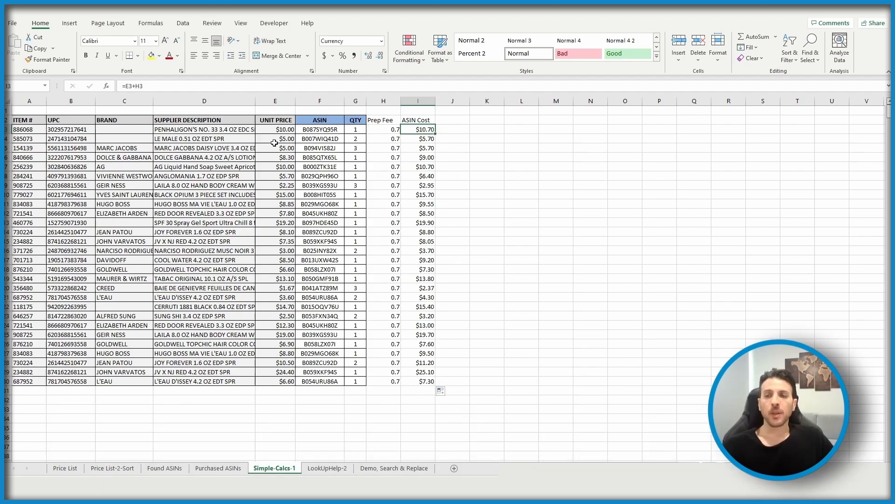
left_click(126, 88)
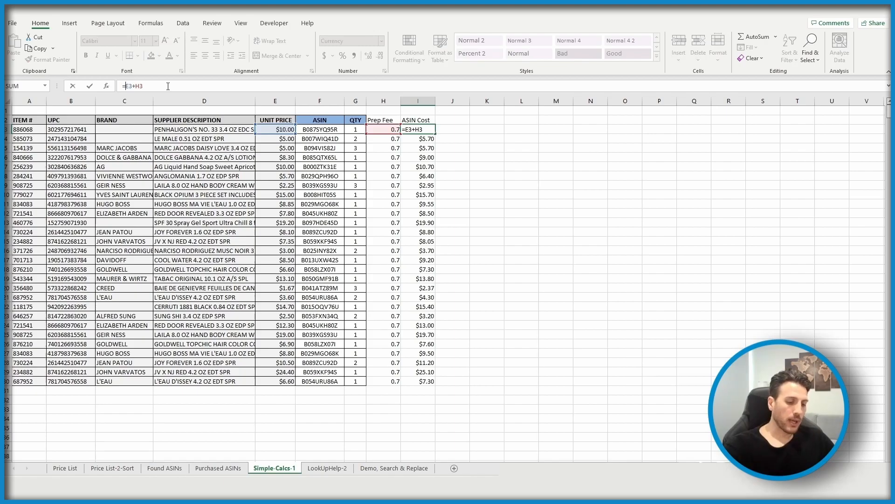
type("(E3")
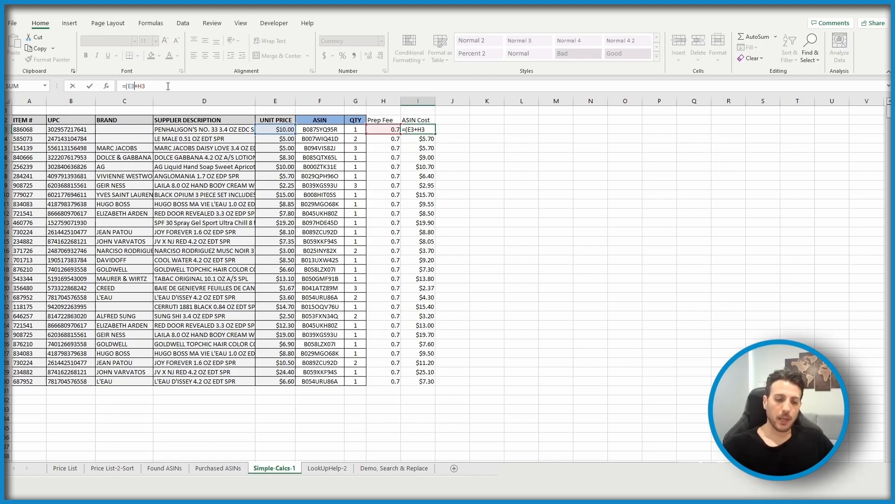
type("*")
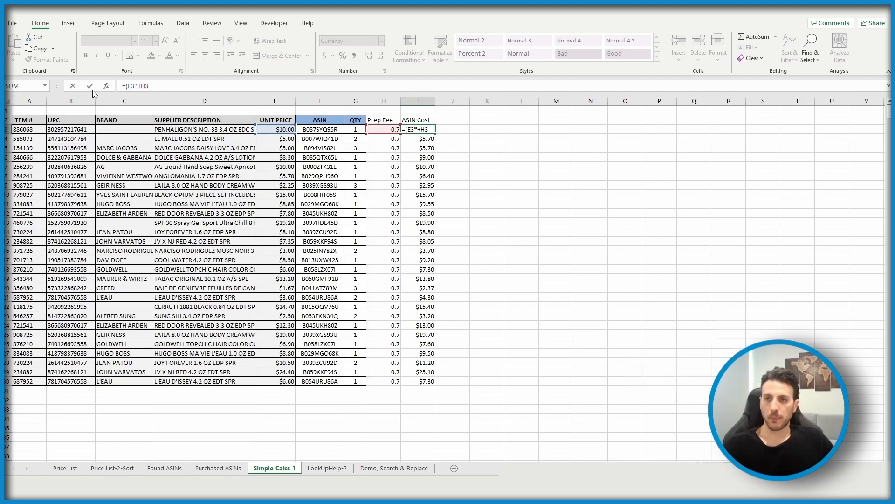
left_click(357, 129)
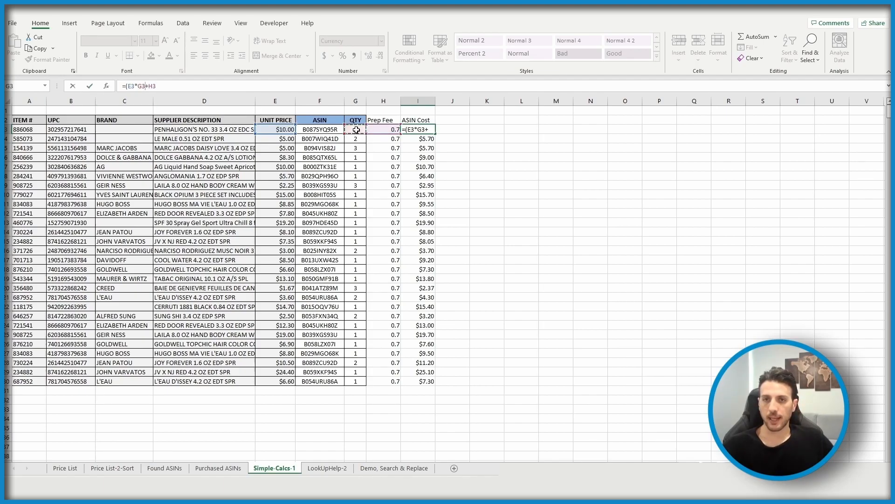
type(")")
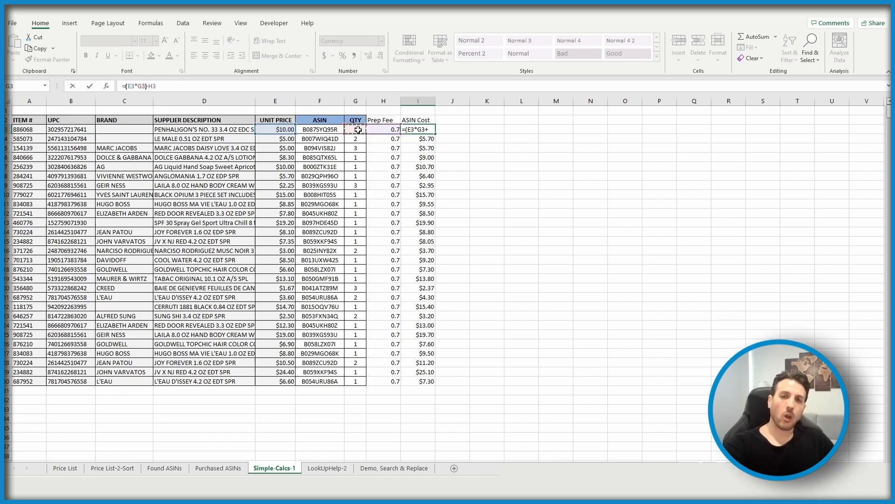
key("Return")
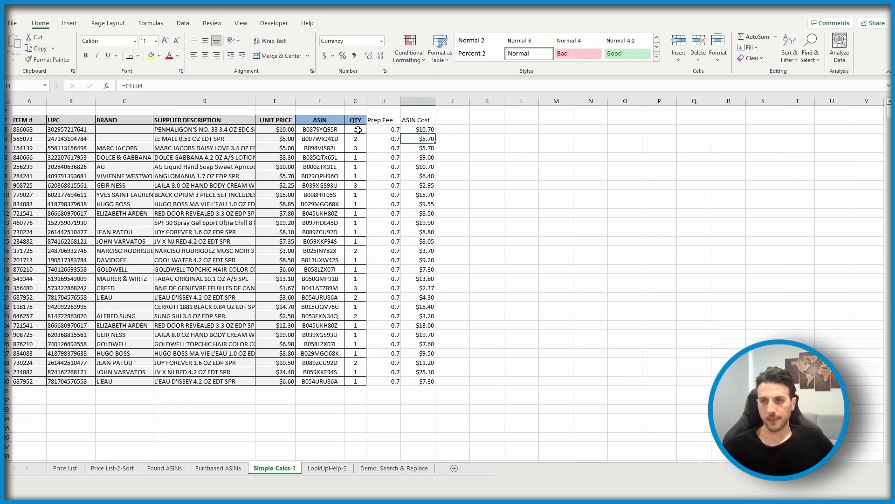
Copy the quantity-based ASIN Cost formula from I3 to I4 and fill it down to the last product row.
left_click(432, 129)
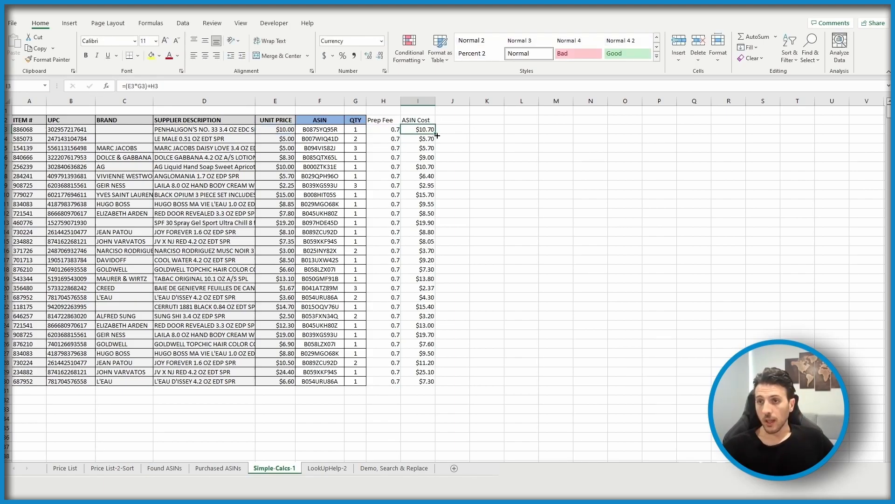
key("ctrl+c")
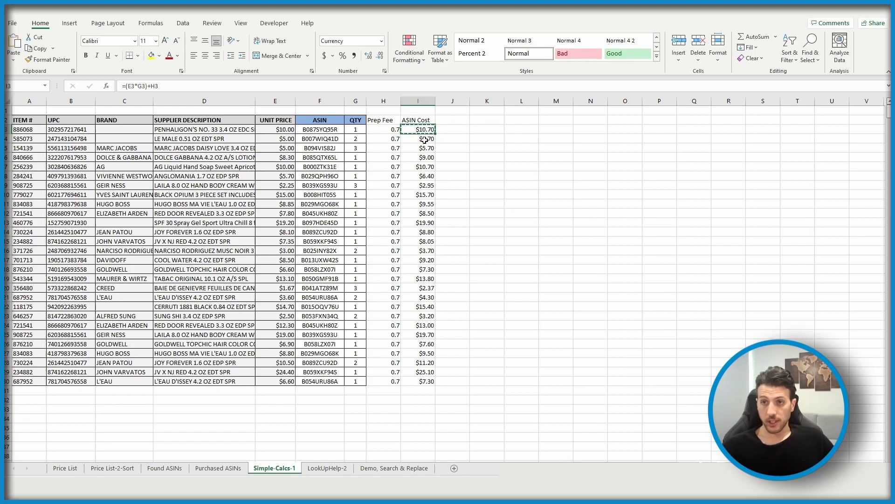
left_click(424, 140)
key("ctrl+v")
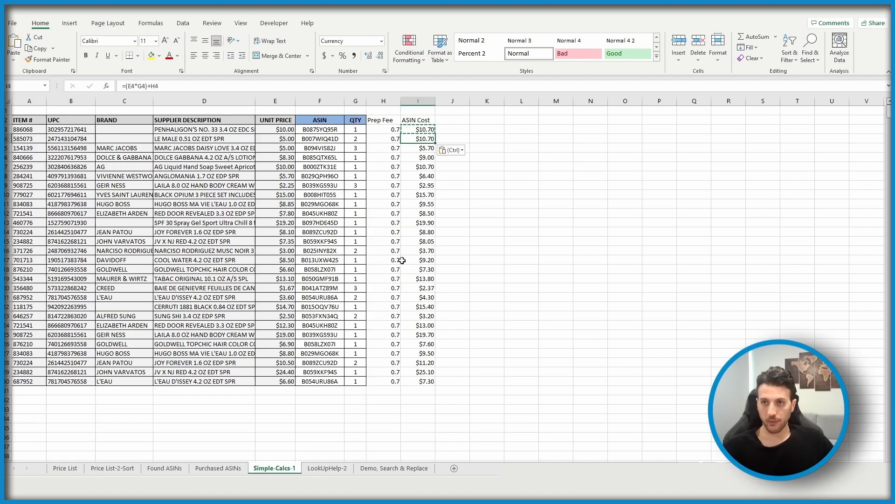
left_click(463, 191)
left_click(421, 137)
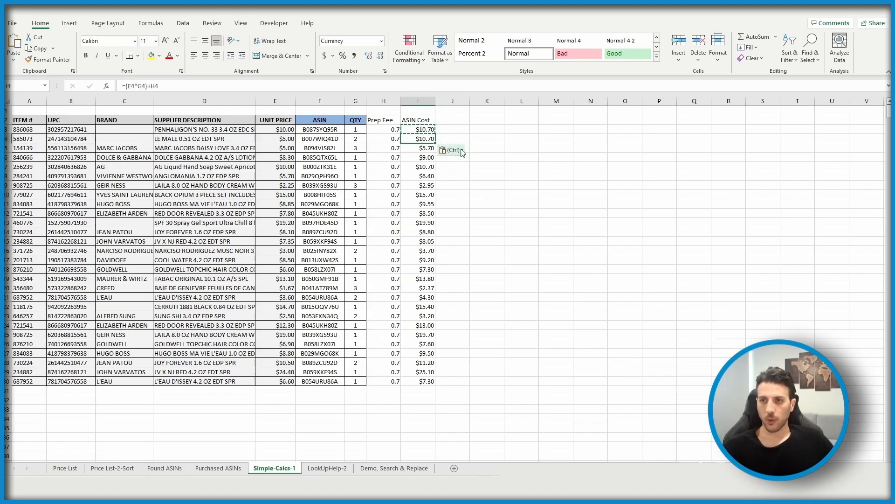
double_click(435, 143)
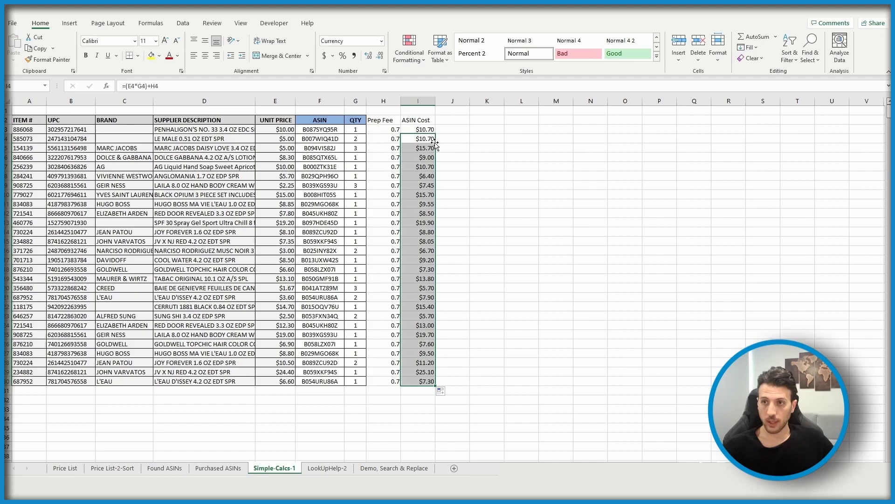
left_click(525, 426)
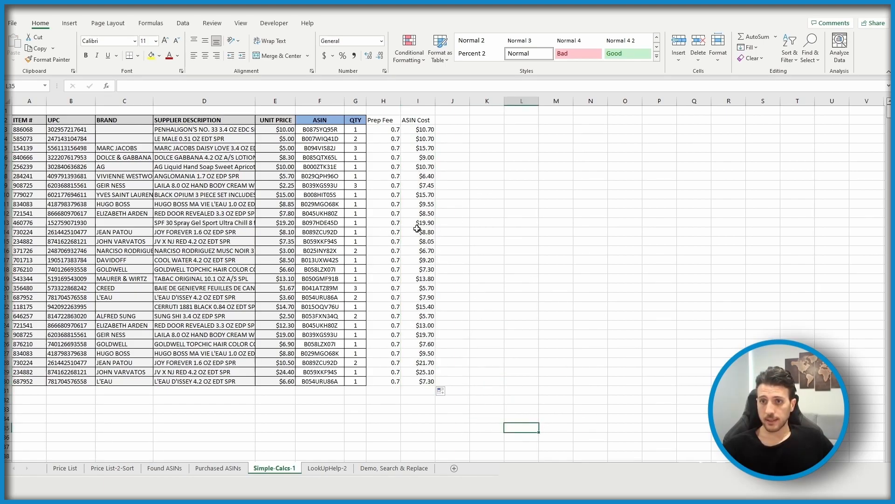
left_click(8, 185)
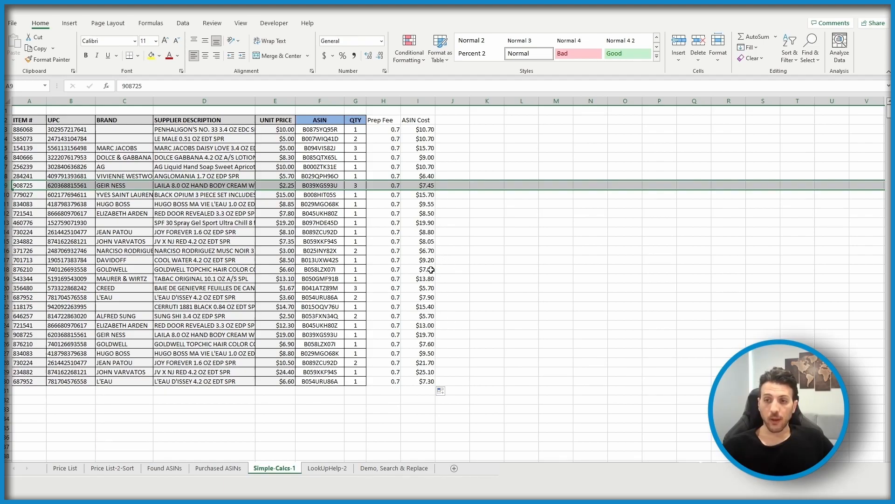
left_click(403, 428)
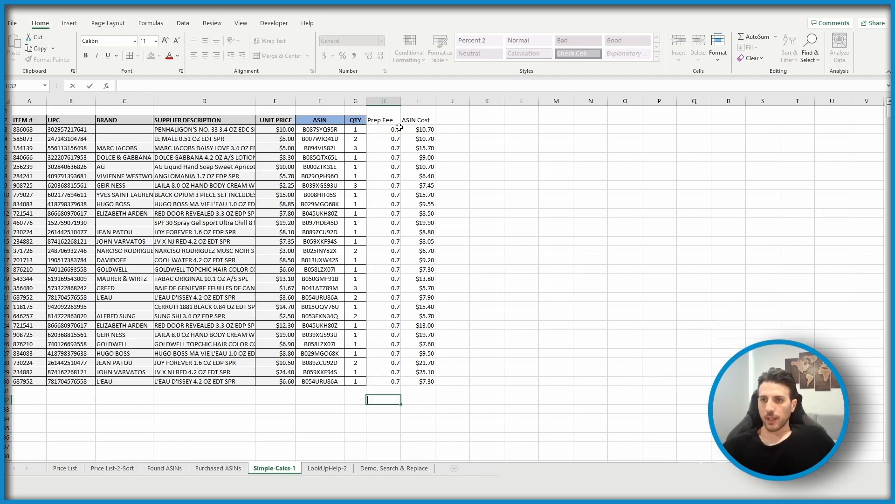
Apply all borders to the Prep Fee column from its header to the last product row.
left_click_drag(381, 120, 390, 384)
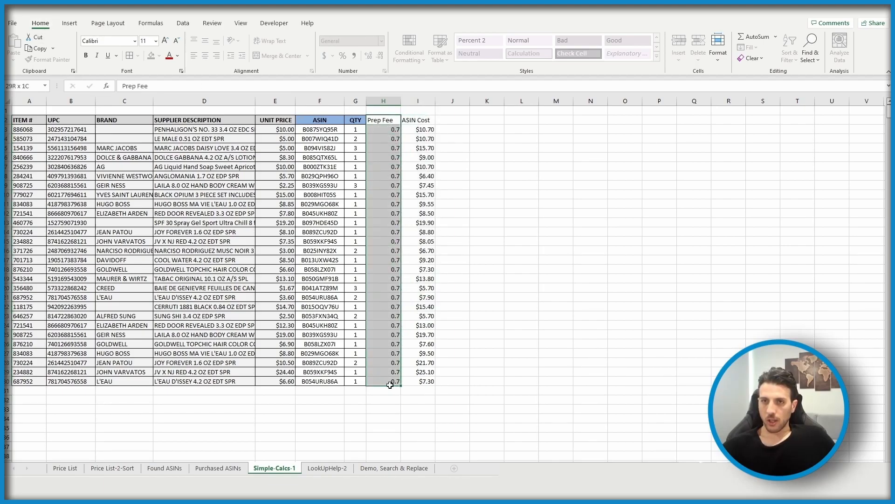
left_click(138, 56)
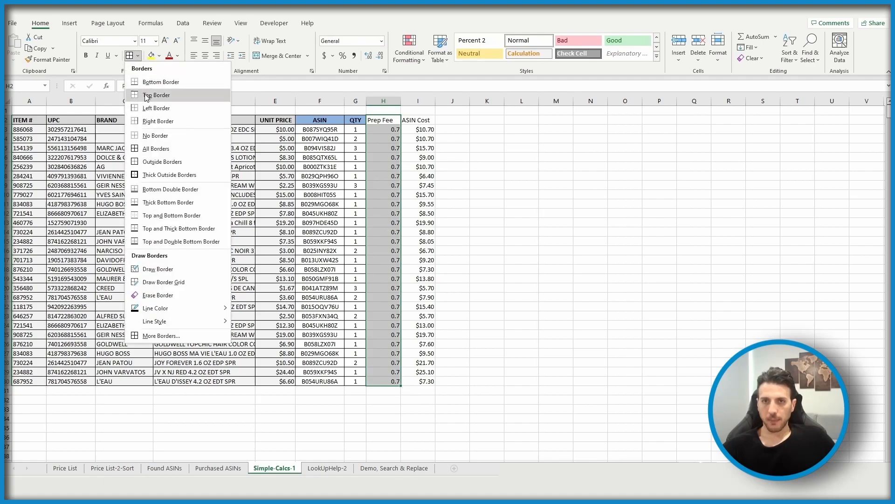
left_click(158, 154)
left_click(518, 261)
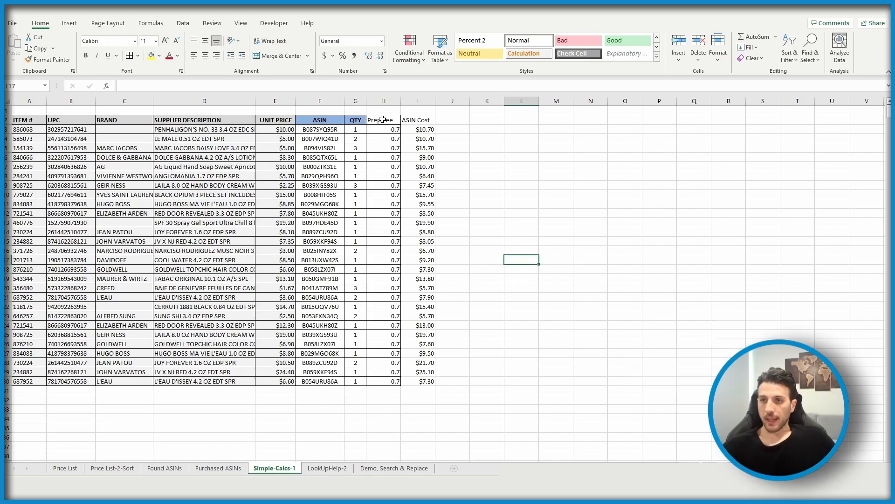
Copy the QTY header's formatting onto the Prep Fee header with Format Painter.
left_click(357, 120)
left_click(50, 60)
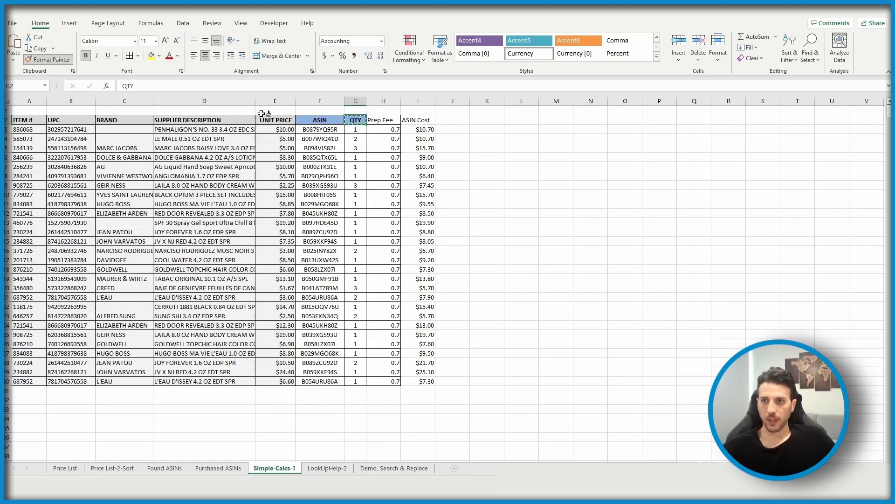
left_click(388, 119)
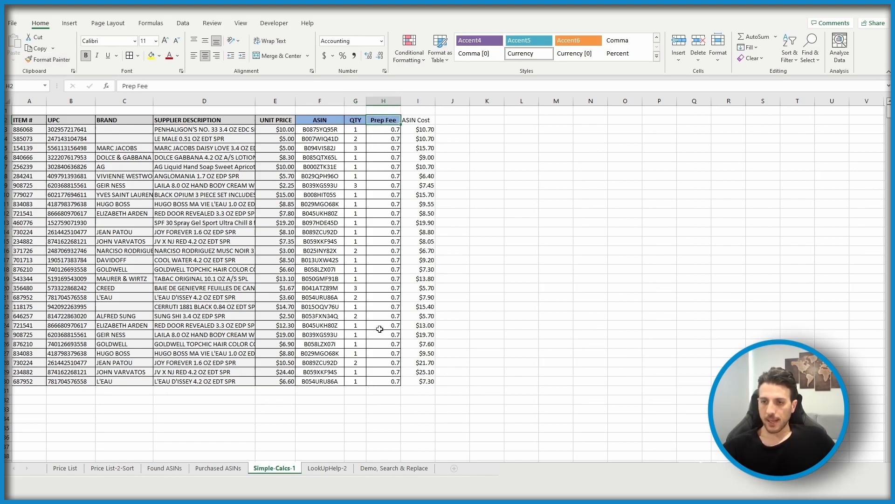
Format the Prep Fee values from H3 to the last product row with the dollar Accounting number format.
left_click_drag(379, 131, 394, 381)
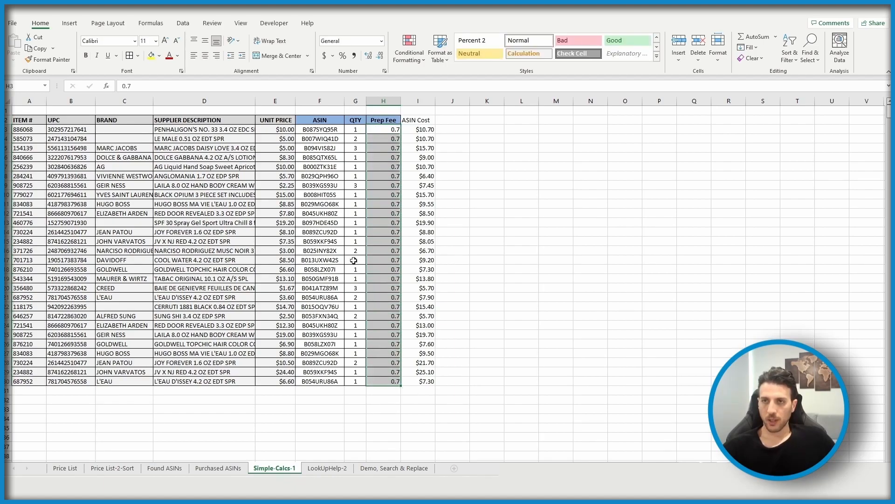
left_click(325, 56)
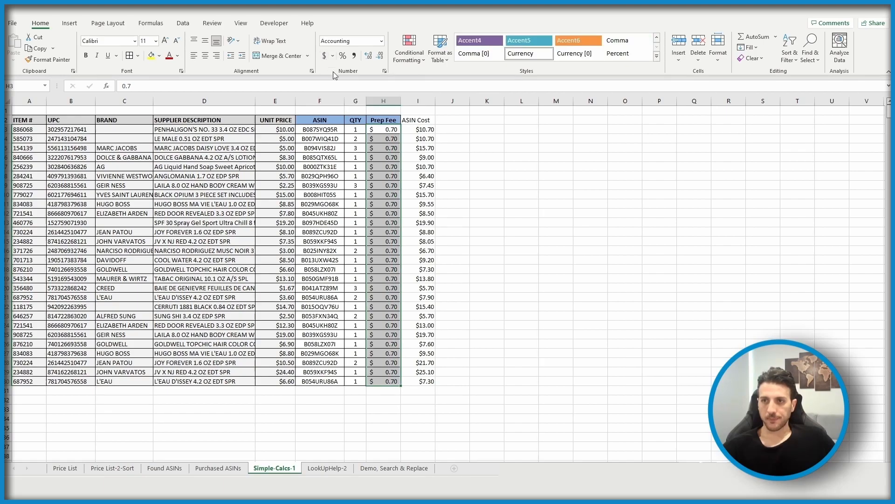
left_click(556, 325)
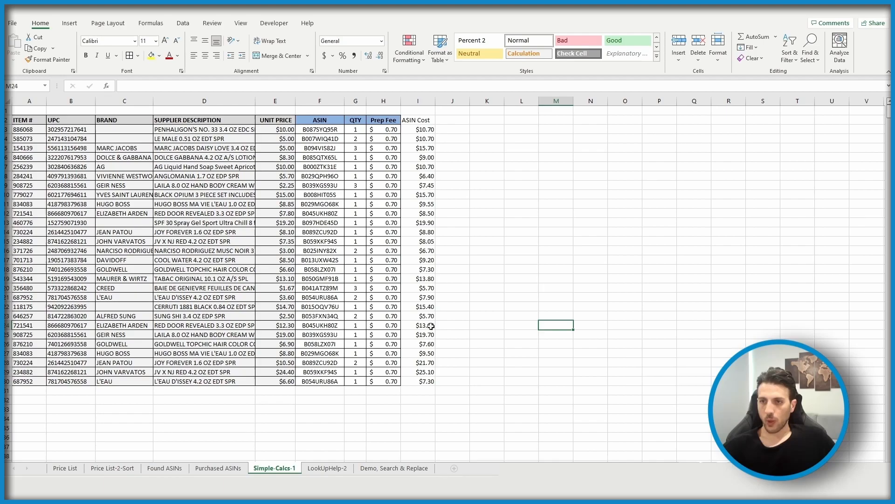
Copy the whole Prep Fee column's formatting, header included, onto the ASIN Cost column with Format Painter.
left_click_drag(380, 120, 392, 381)
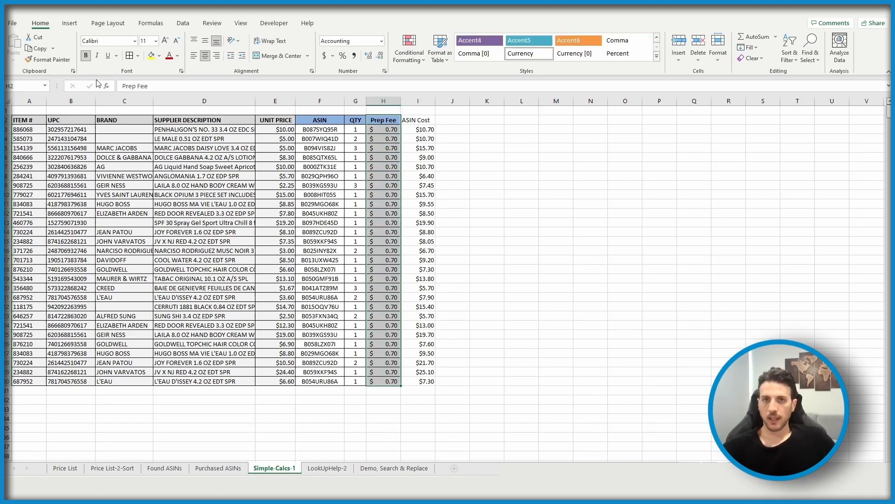
left_click(63, 62)
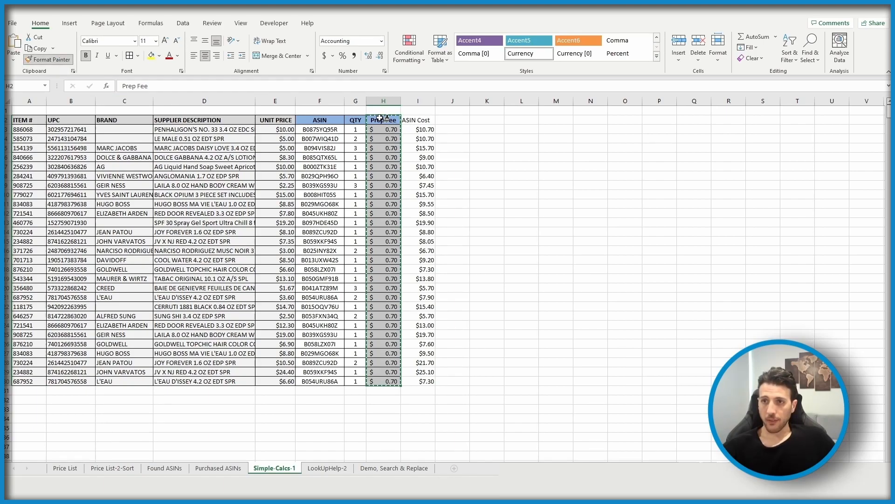
left_click(418, 119)
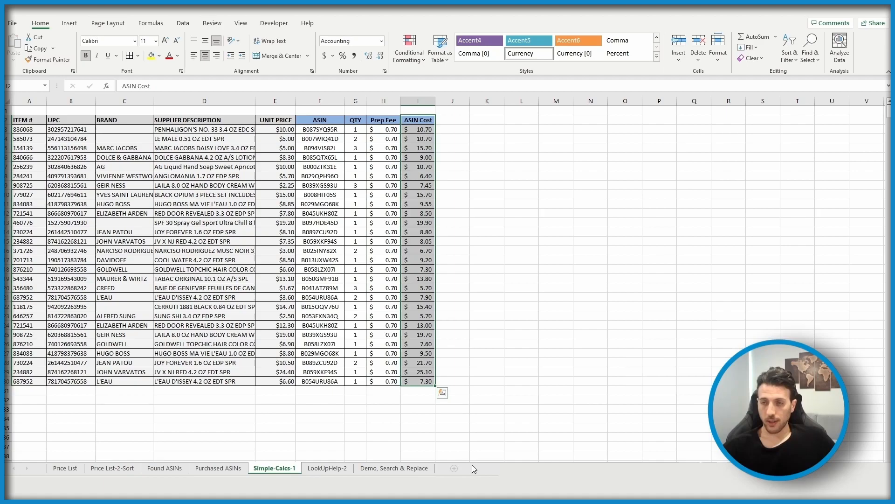
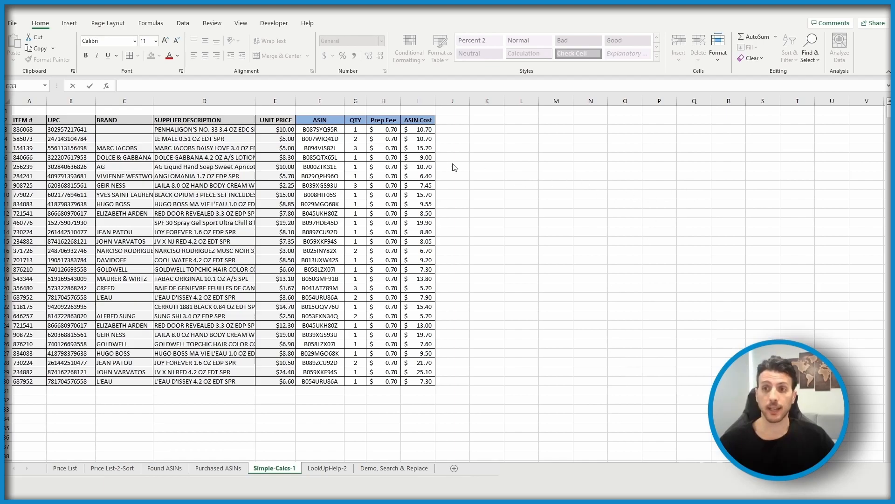
Replace the fixed prep fee in H3 with the formula =0.7+0.3*(G3-1).
left_click(384, 131)
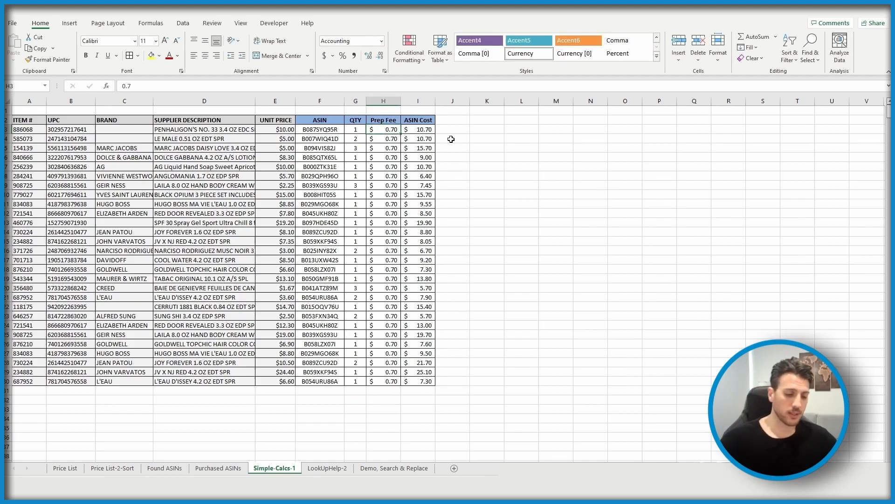
type("=")
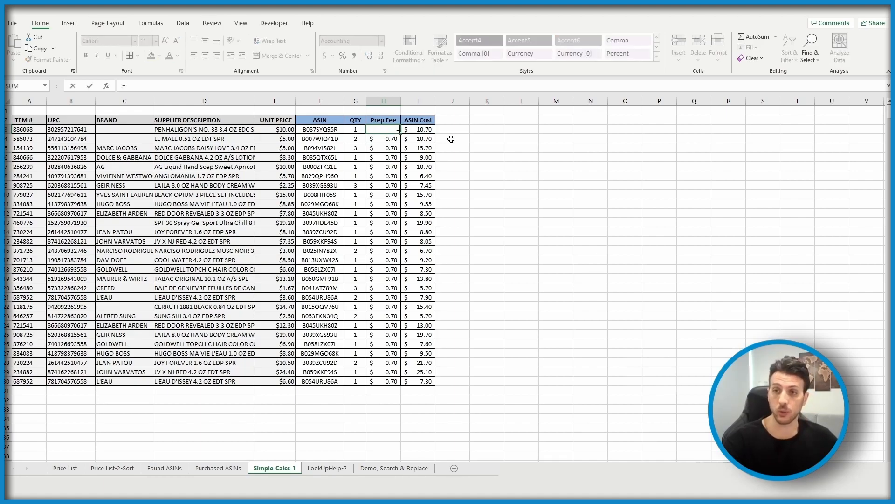
type("0.7")
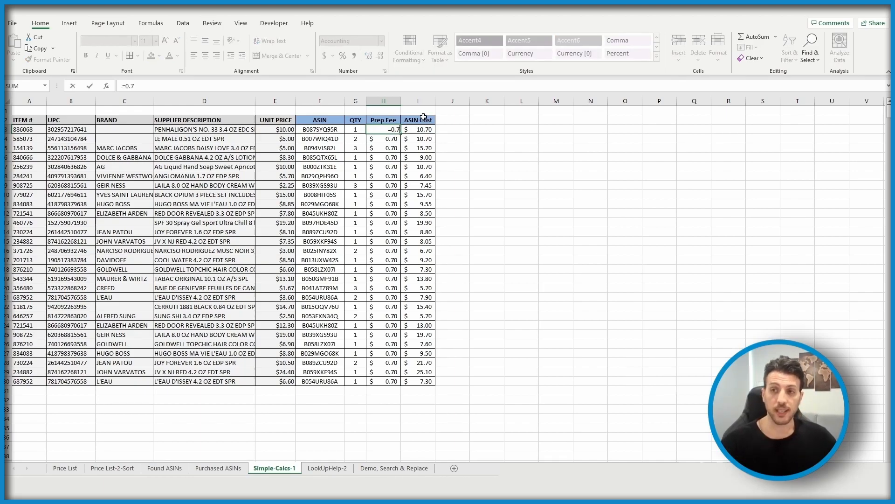
type("+0.3*(")
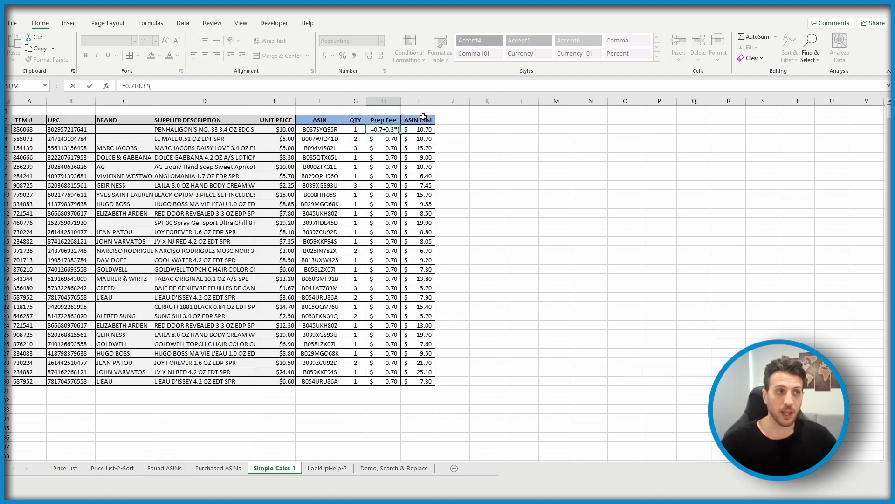
left_click(355, 131)
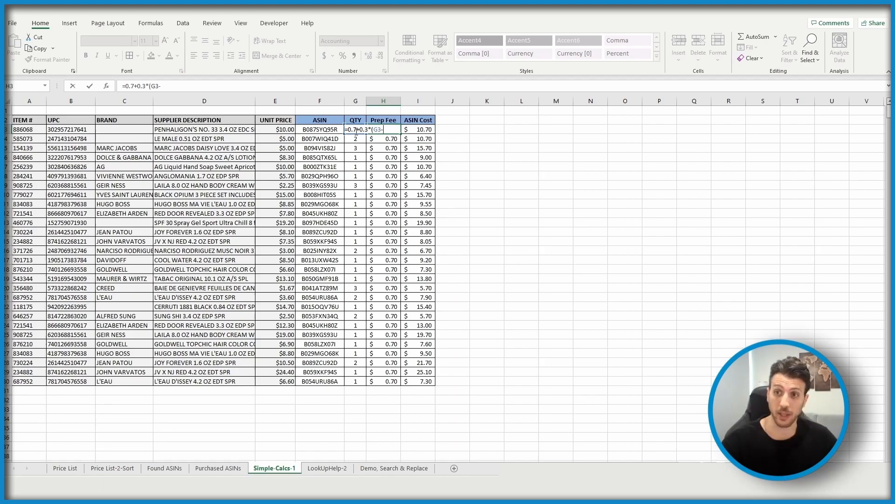
type("1")
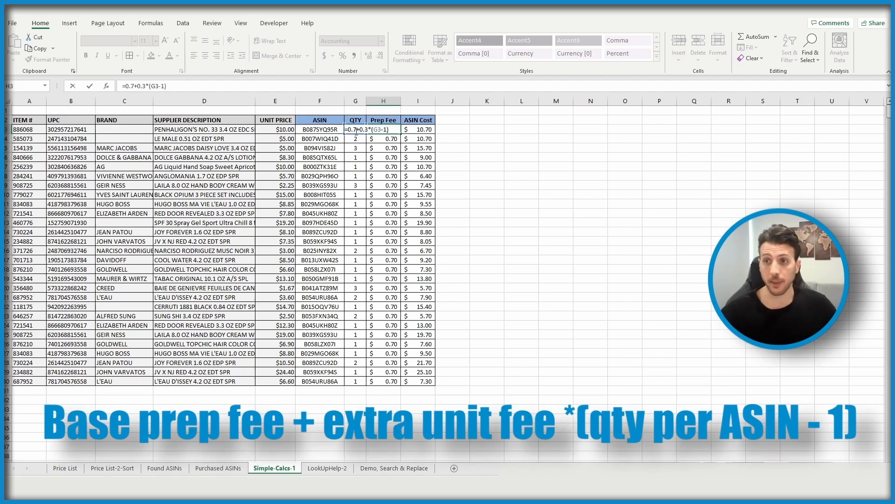
key("Return")
key("Up")
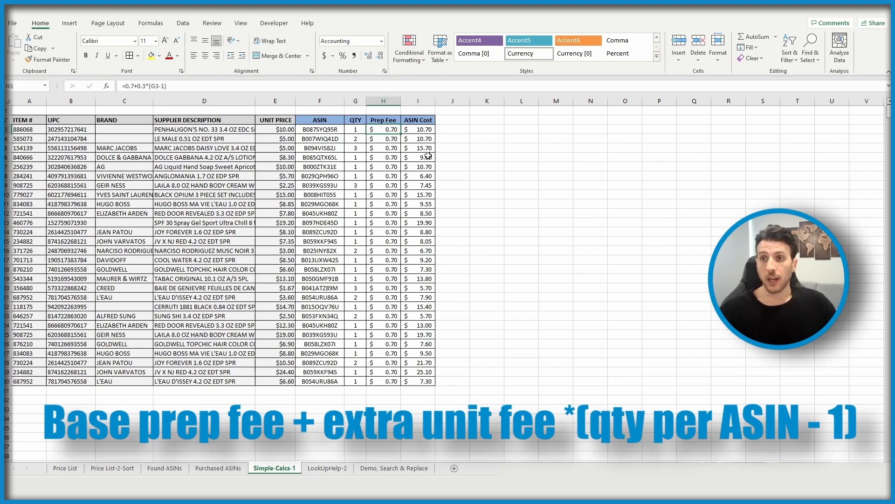
Copy the H3 prep fee formula down the Prep Fee column to the last product row.
key("ctrl+c")
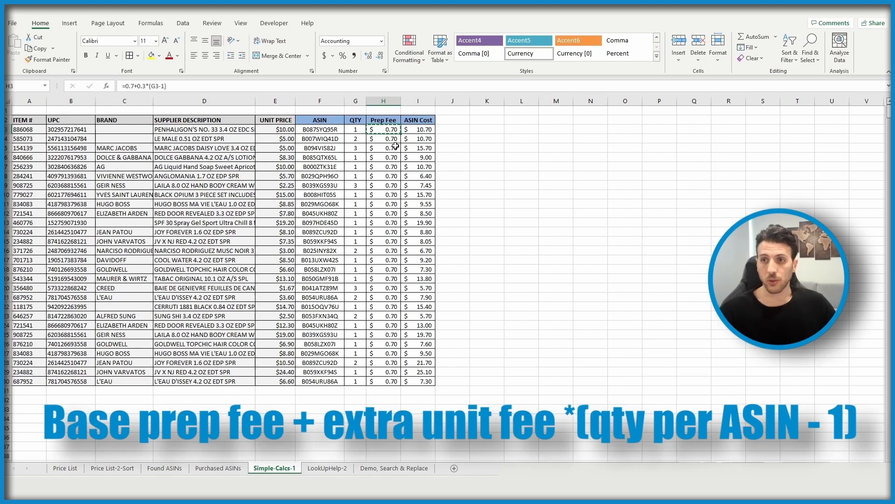
left_click(374, 139)
key("ctrl+v")
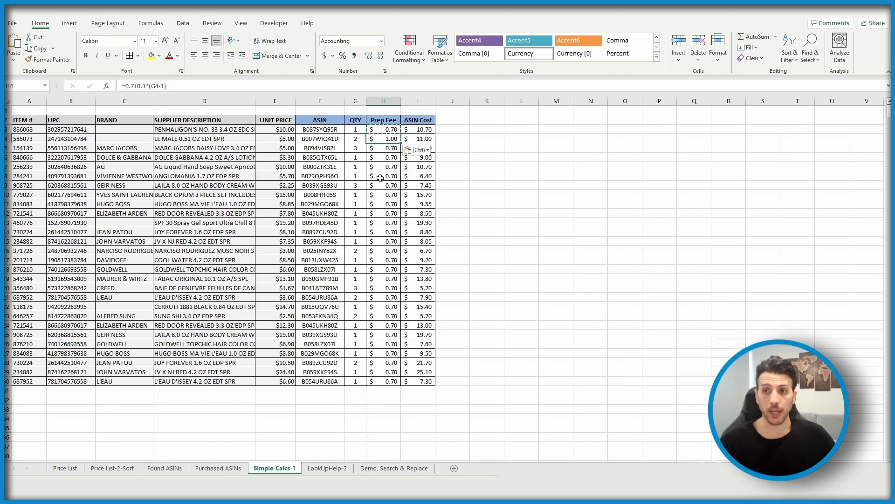
left_click(376, 149)
key("ctrl+v")
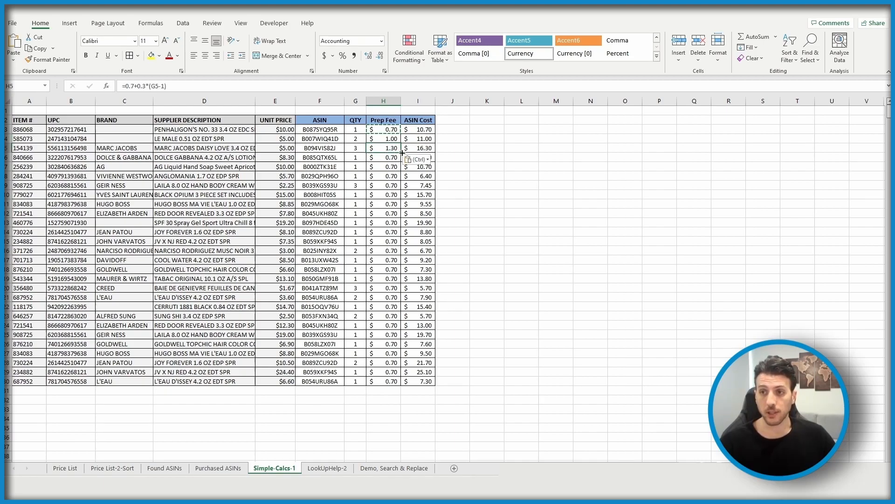
key("ctrl+shift+Down")
key("Return")
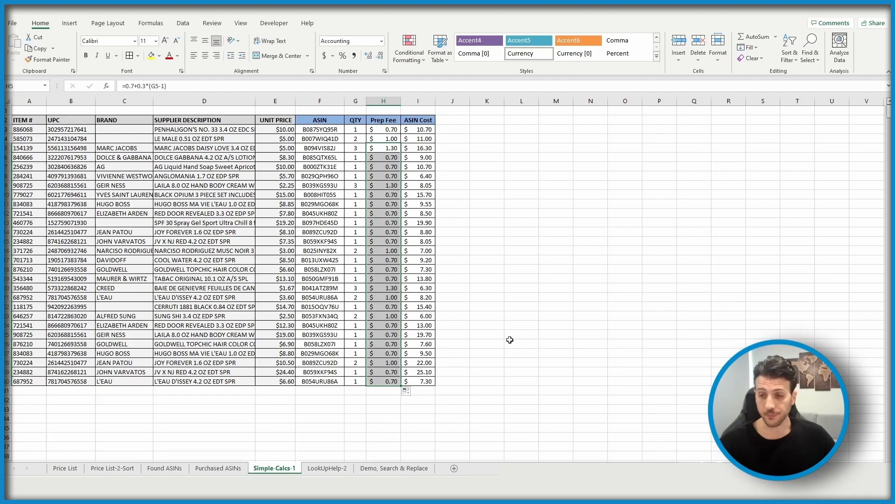
left_click(518, 334)
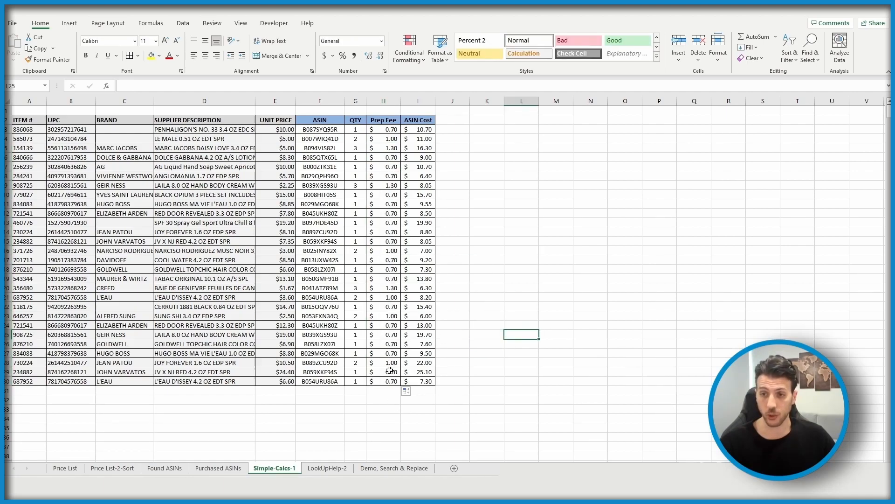
Test the prep fee formula by setting the QTY in the last product row to 4.
scroll(362, 398, "down", 2)
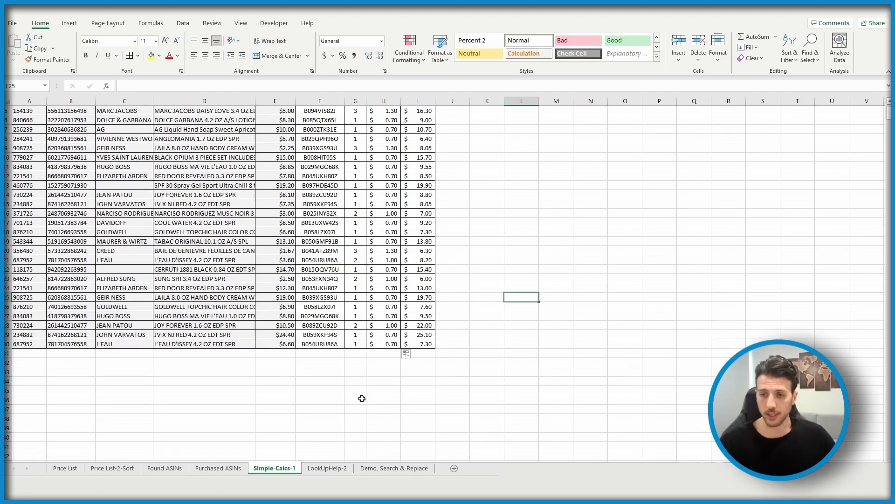
left_click(356, 344)
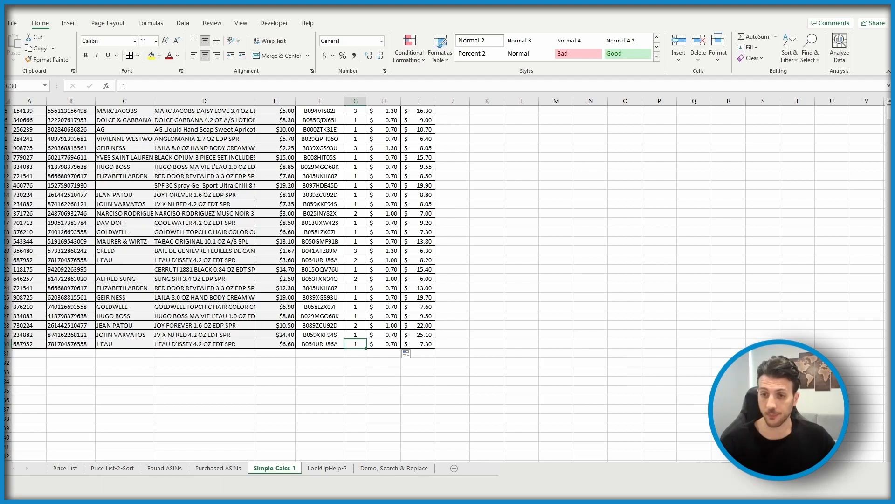
type("4")
key("Return")
key("Up")
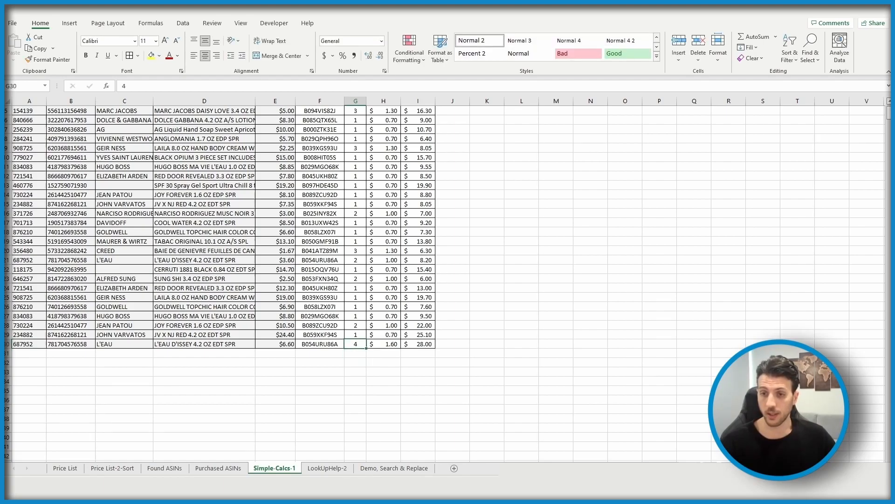
Test a QTY of 10 in the last product row and set it back to 1.
key("Return")
key("Up")
type("10")
key("Return")
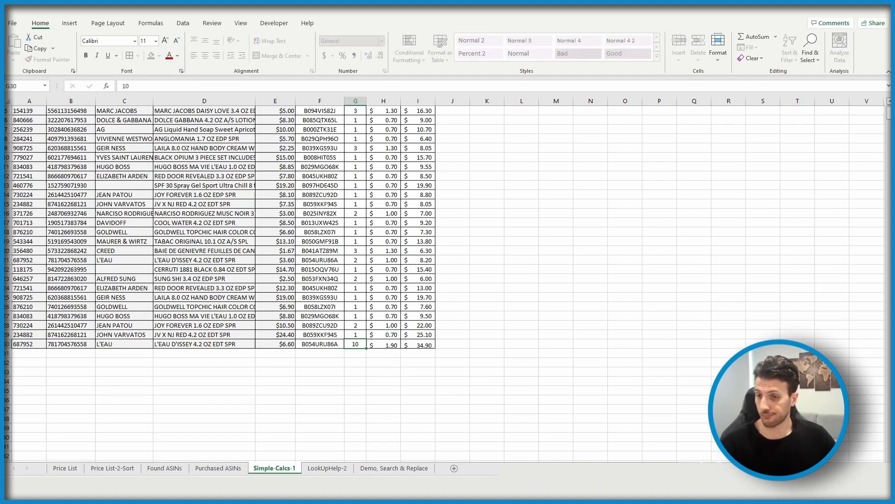
key("Up")
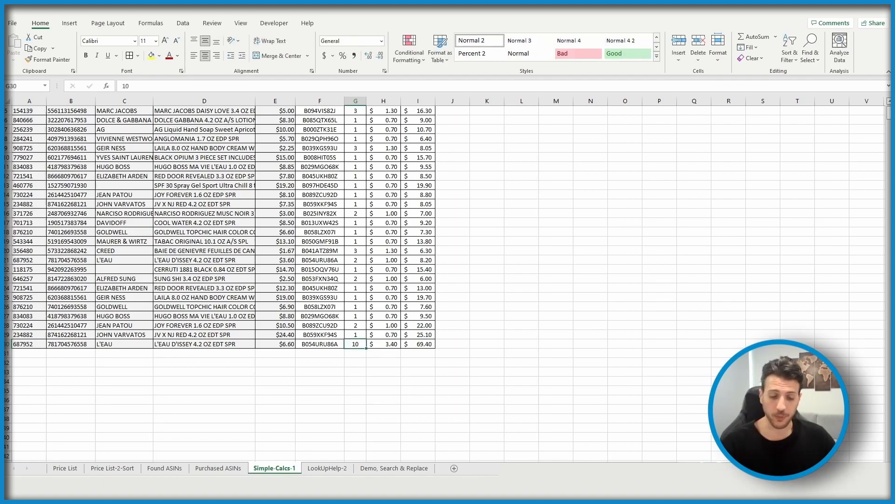
type("1")
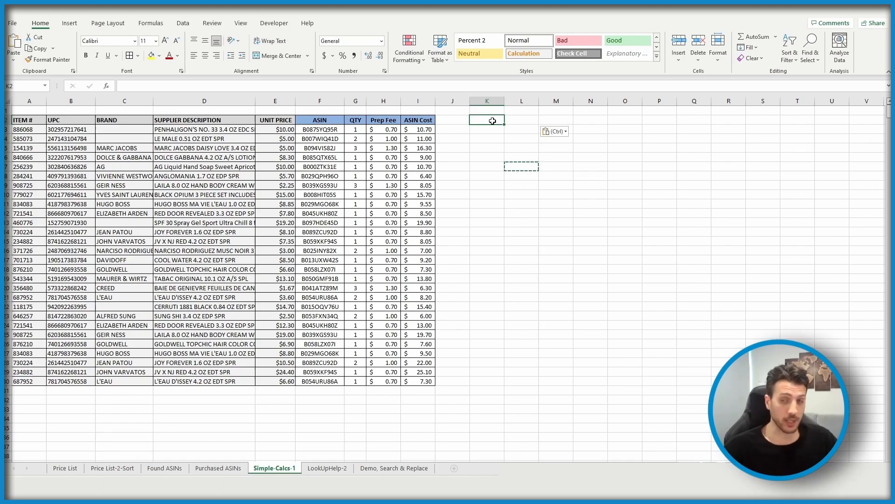
Start a fee lookup table beside the price list with the headers QTY in K2 and COST in L2.
double_click(493, 121)
type("QTY")
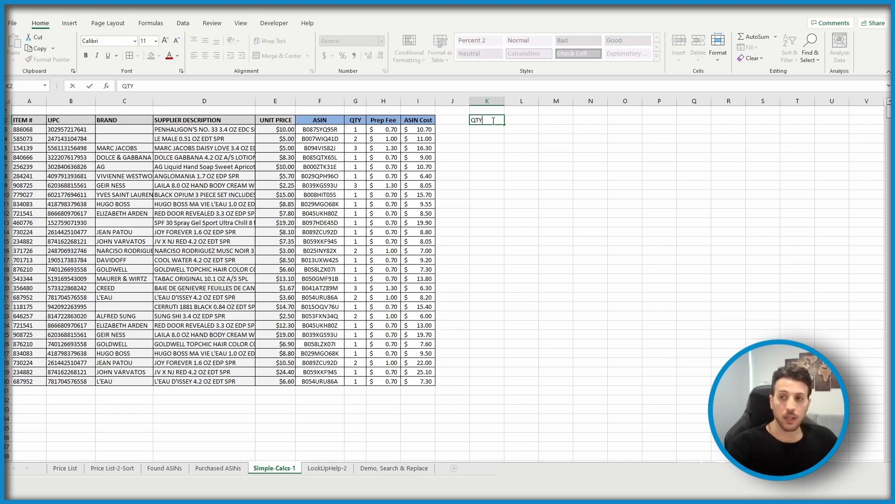
key("Tab")
type("CO")
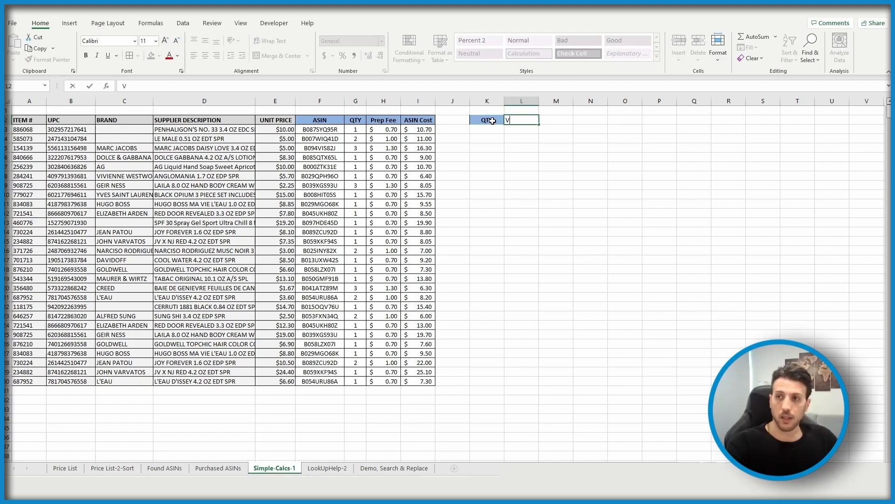
type("ST")
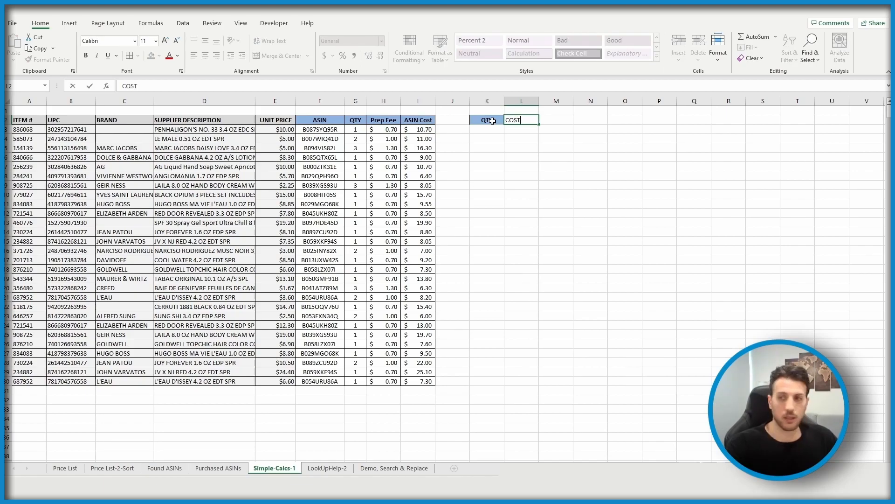
key("Return")
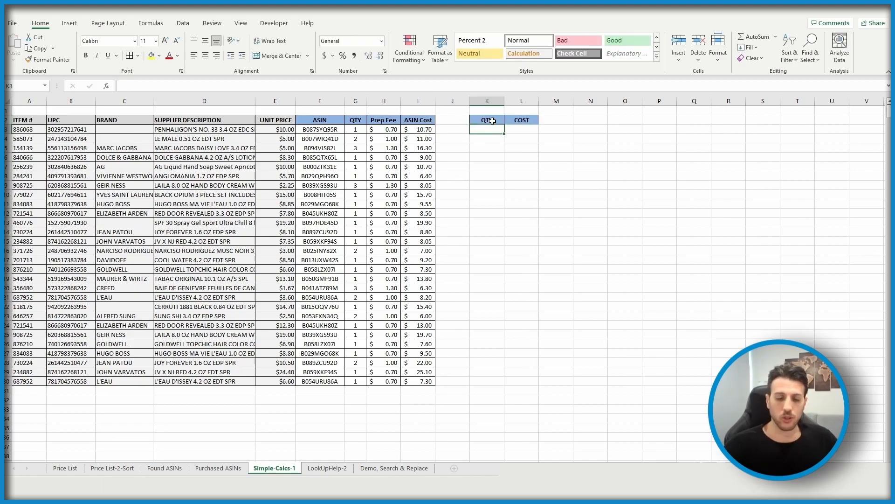
Fill the first three lookup table rows: QTY 1 at 0.5, QTY 2 at 1 and QTY 3 at 1.25.
type("1")
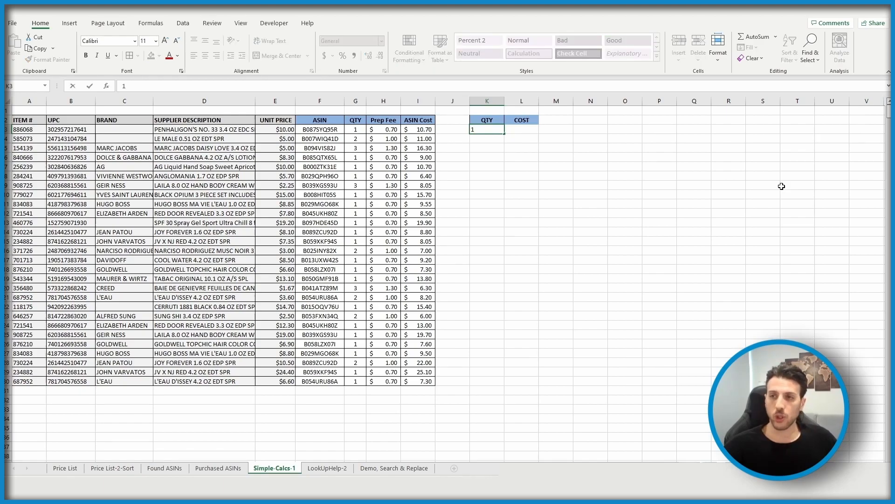
key("Tab")
type("0.5")
key("Return")
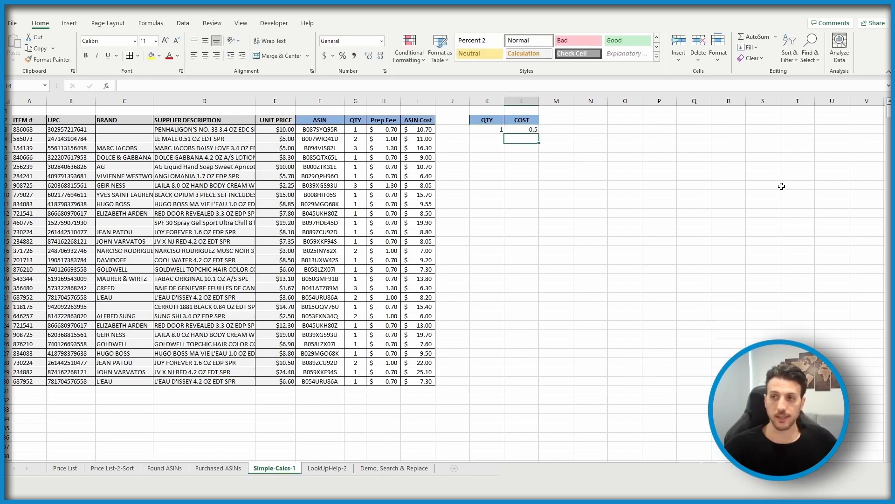
type("2")
key("Tab")
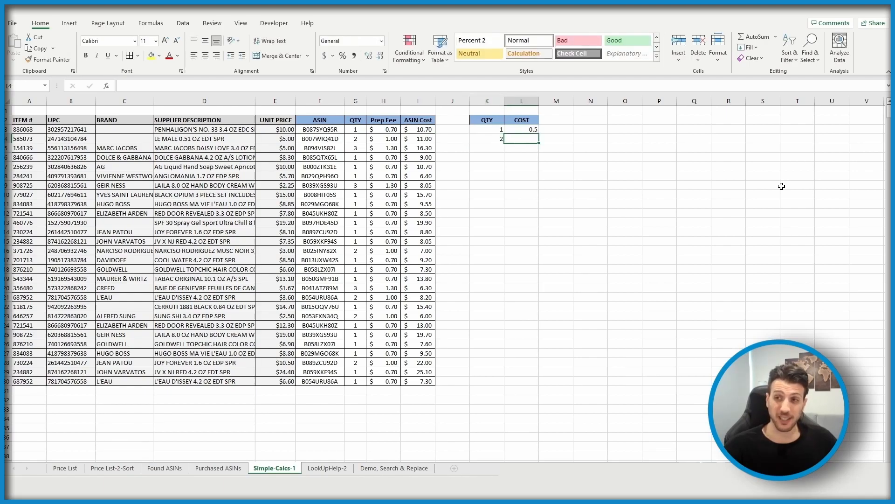
type("1")
key("Return")
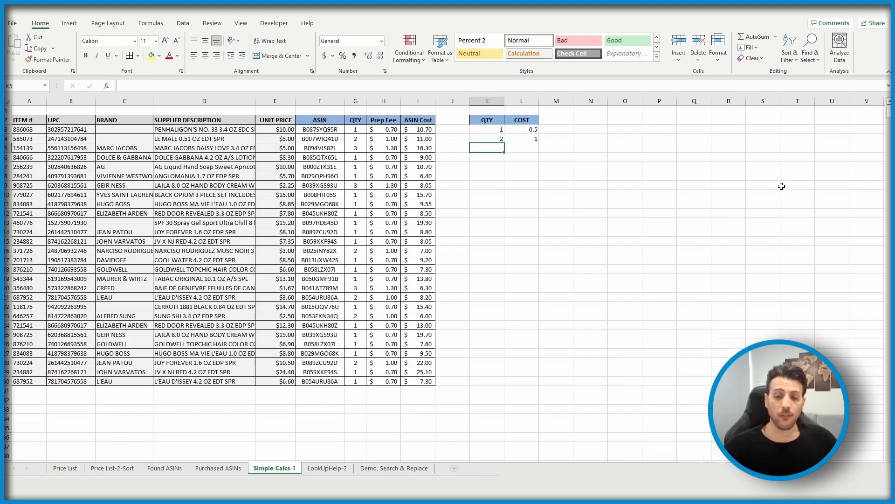
type("3")
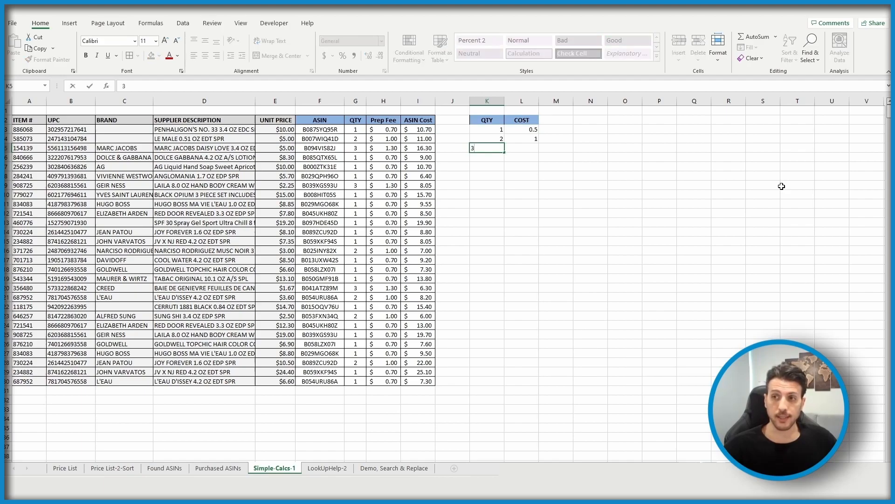
key("Tab")
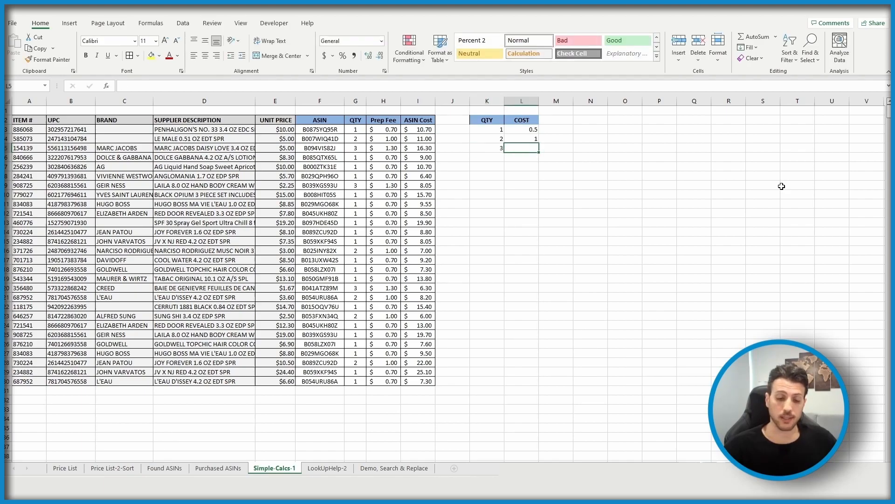
type("1.25")
key("Return")
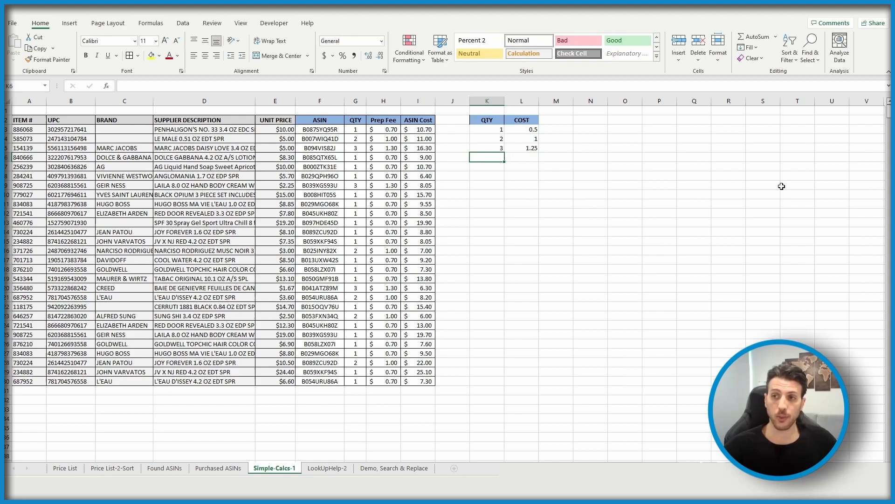
Add two more lookup table rows: QTY 4 at a cost of 1.5 and QTY 5 at 1.75.
type("4")
key("Tab")
type("1.5")
key("Down")
key("Left")
type("5")
key("Tab")
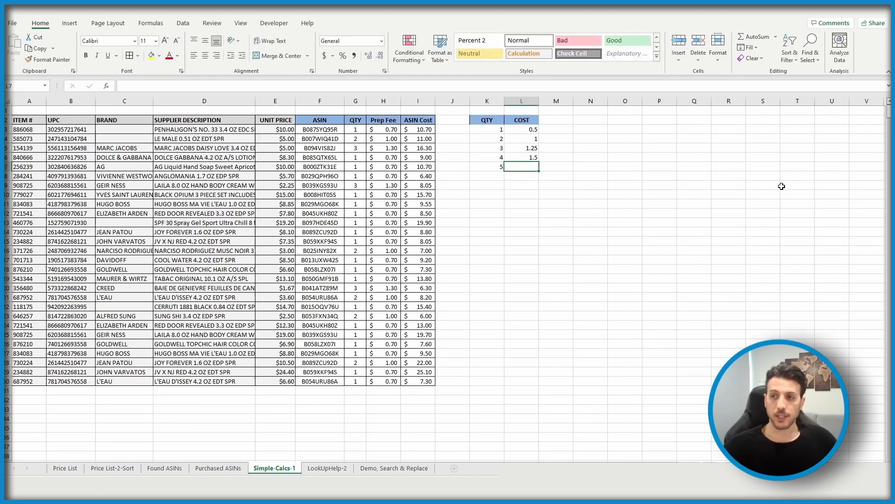
type("1.75")
key("Return")
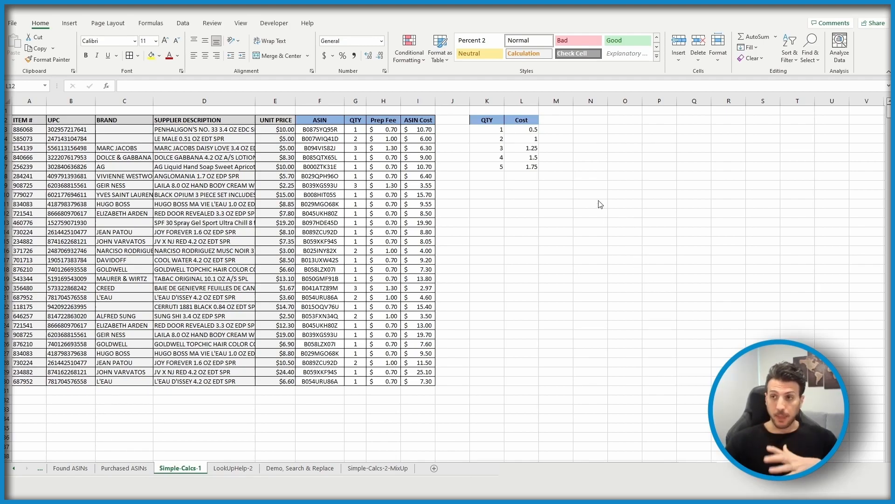
Move the lookup table's Cost column, header and values, from L2:L7 to R2:R7.
left_click(522, 119)
left_click_drag(522, 118, 514, 168)
key("ctrl+c")
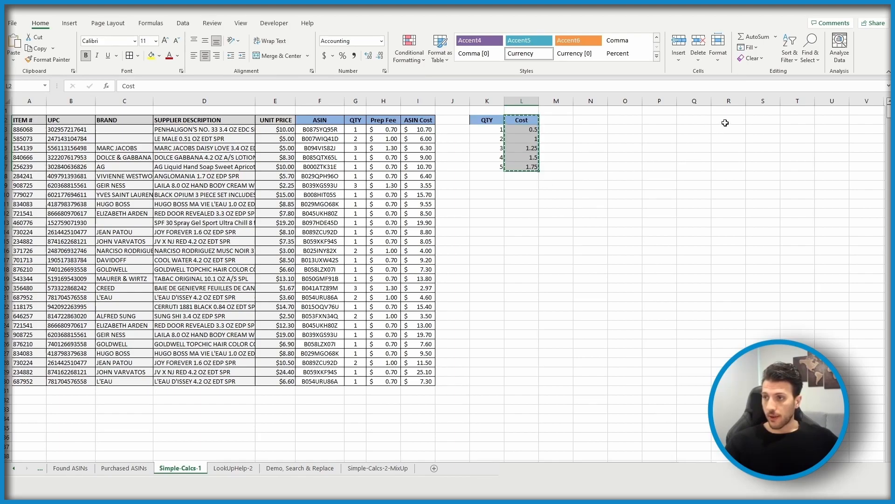
left_click(725, 122)
key("ctrl+v")
left_click(659, 227)
Enter the header Prep Fees in L2 and rename the QTY header in K2 as QTY- Pack.
left_click(524, 120)
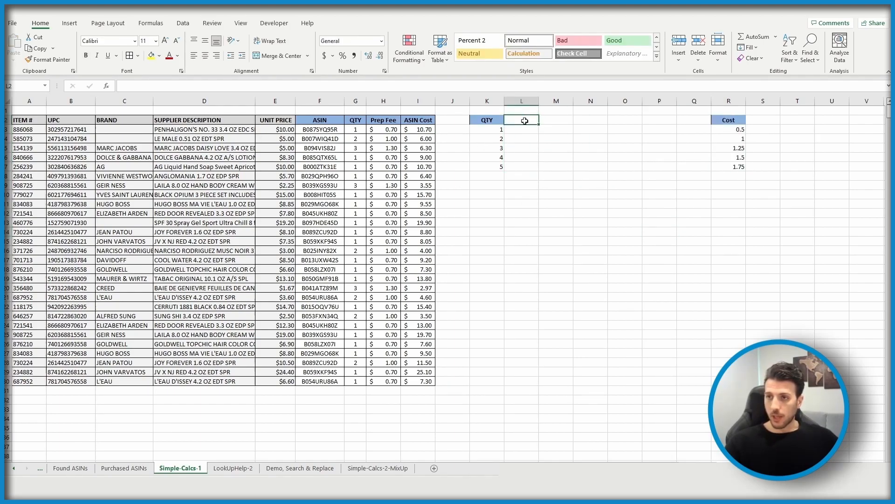
type("Pre")
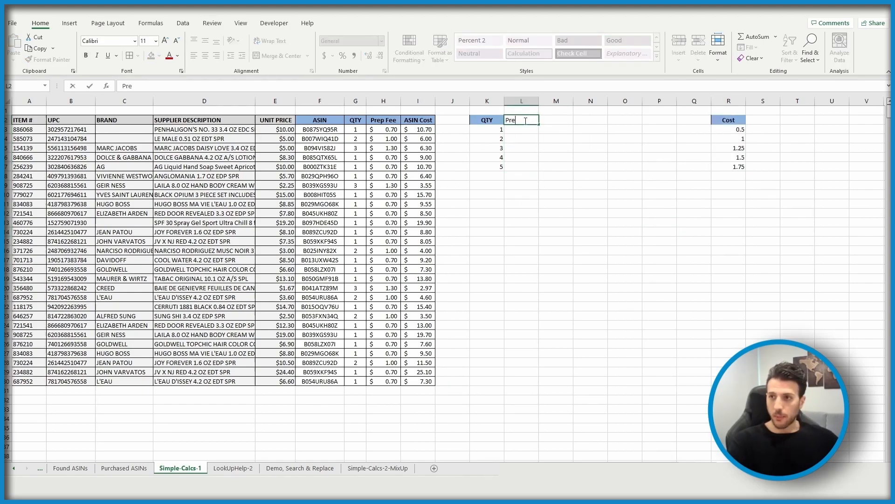
type("p Fees")
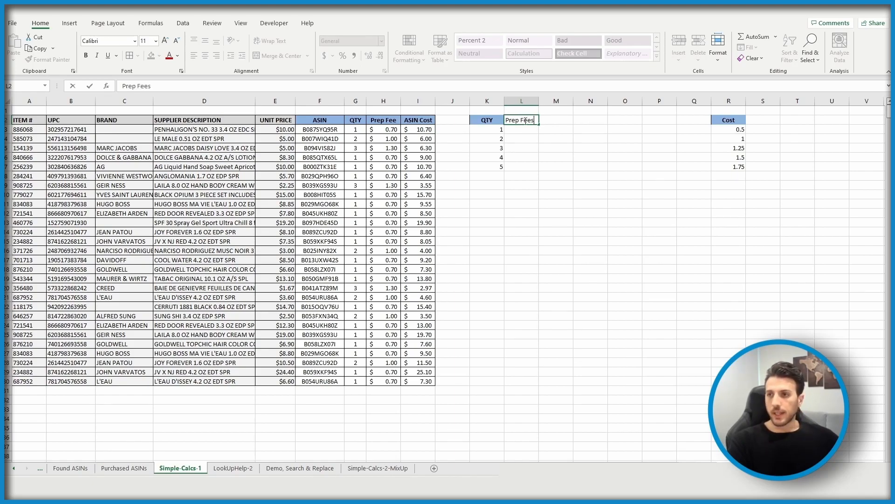
key("Left")
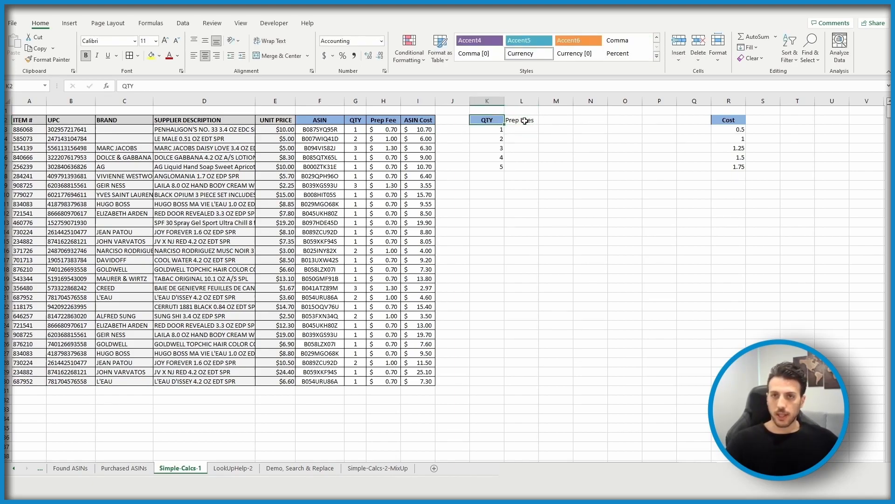
left_click(152, 86)
type("- ")
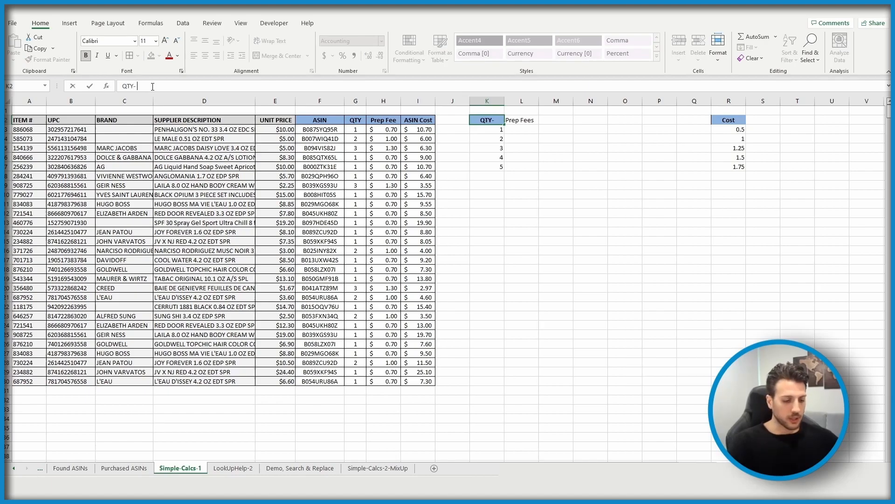
type("Pack")
key("Return")
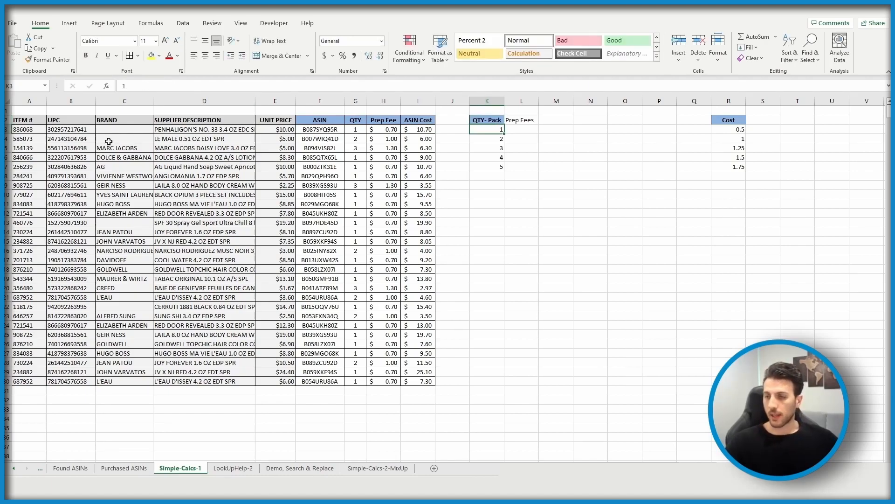
Extend the pack quantities in column K down to 24 and copy the QTY- Pack header's formatting to the Prep Fees header.
left_click_drag(488, 133, 494, 349)
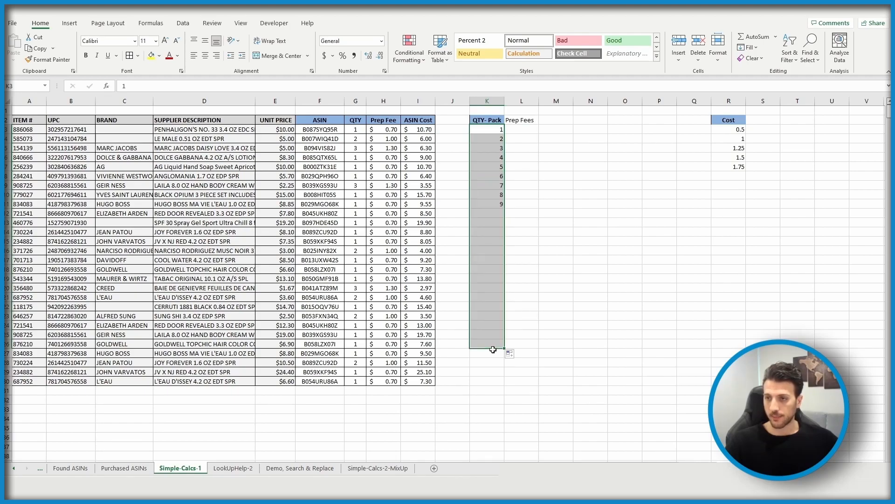
left_click(523, 163)
left_click(523, 131)
left_click(477, 121)
left_click(50, 61)
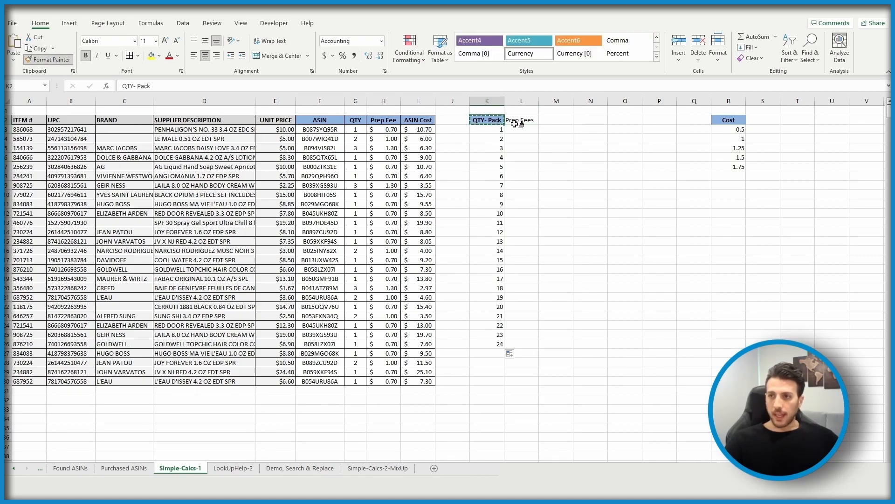
left_click(520, 120)
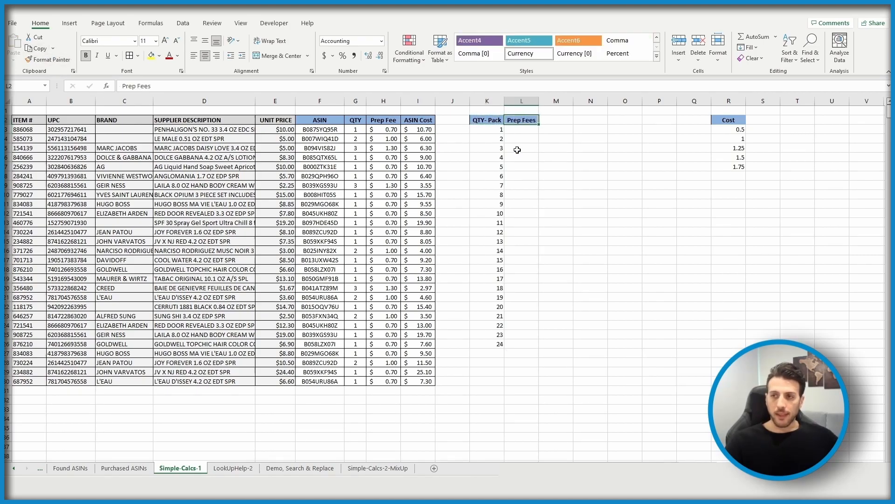
Begin an IF formula in L3 that returns 0.5 when K3 equals 1.
left_click(521, 132)
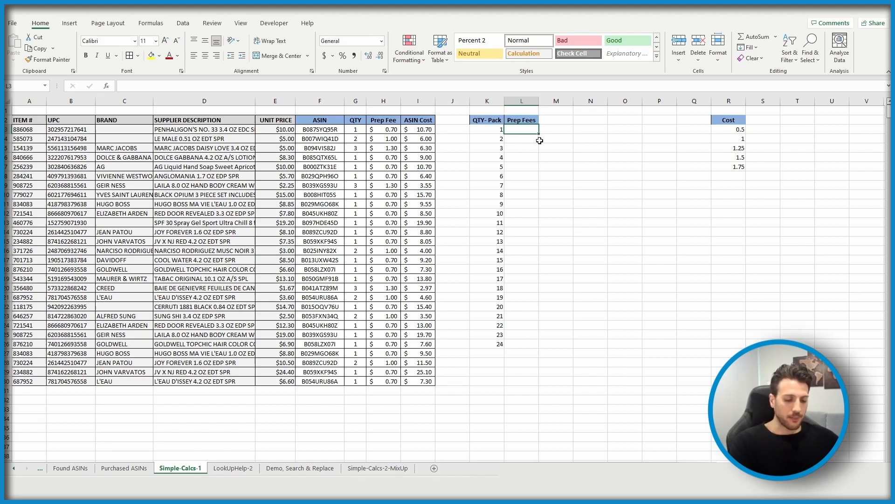
type("=")
key("BackSpace")
type("=")
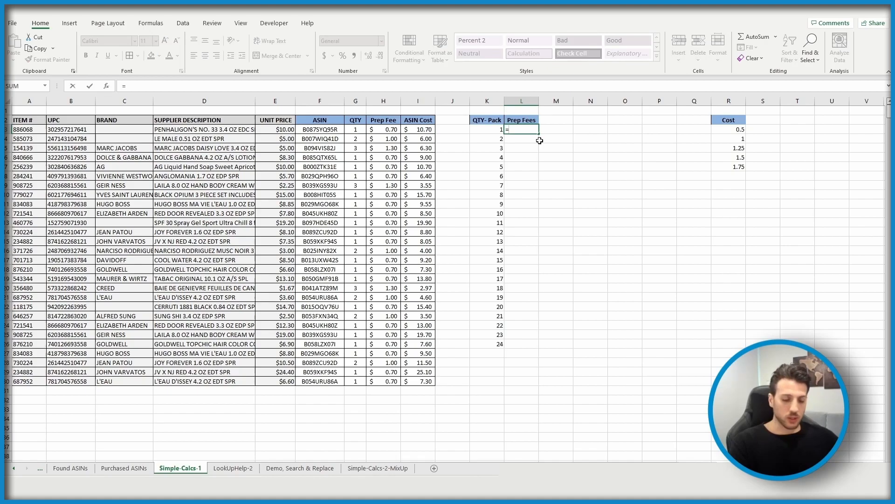
type("IF")
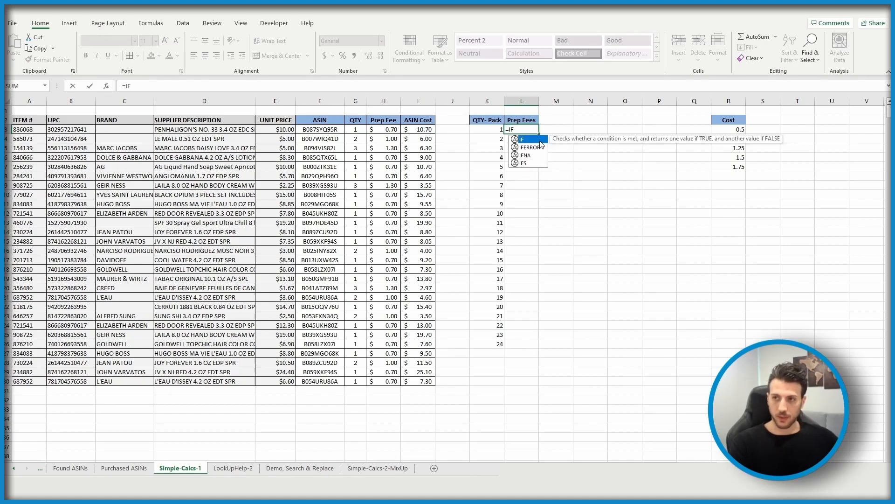
type("(")
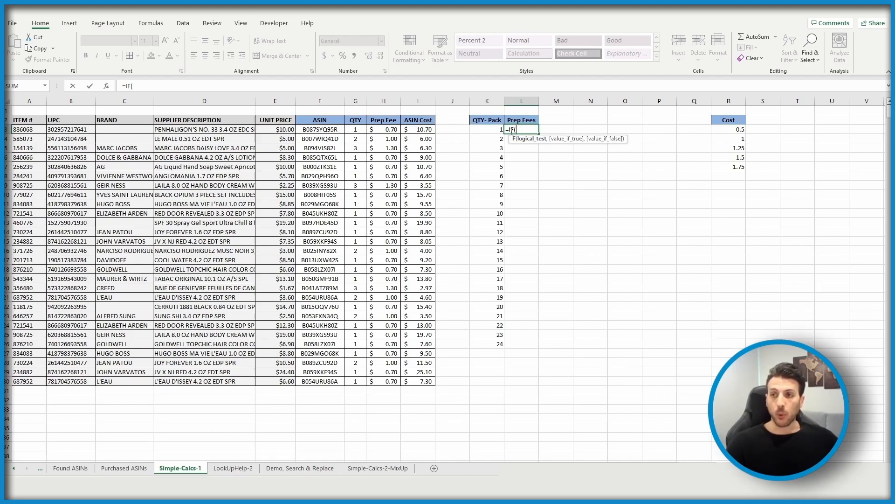
left_click(488, 129)
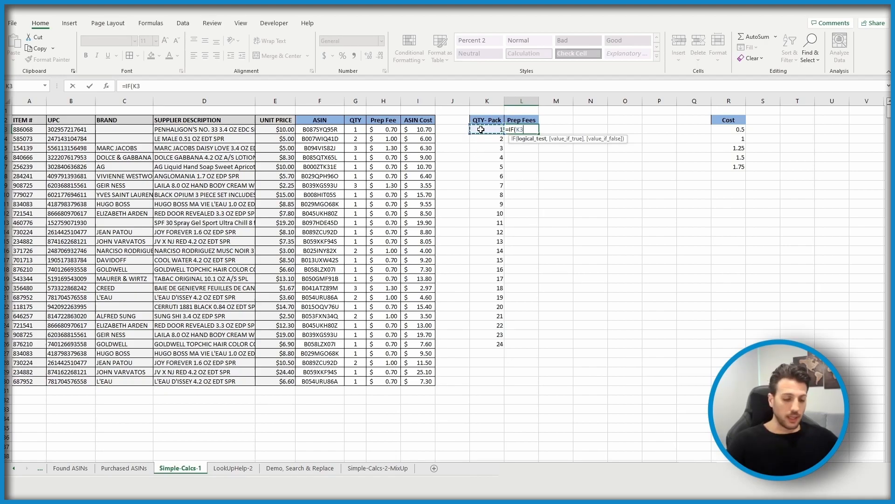
type("=")
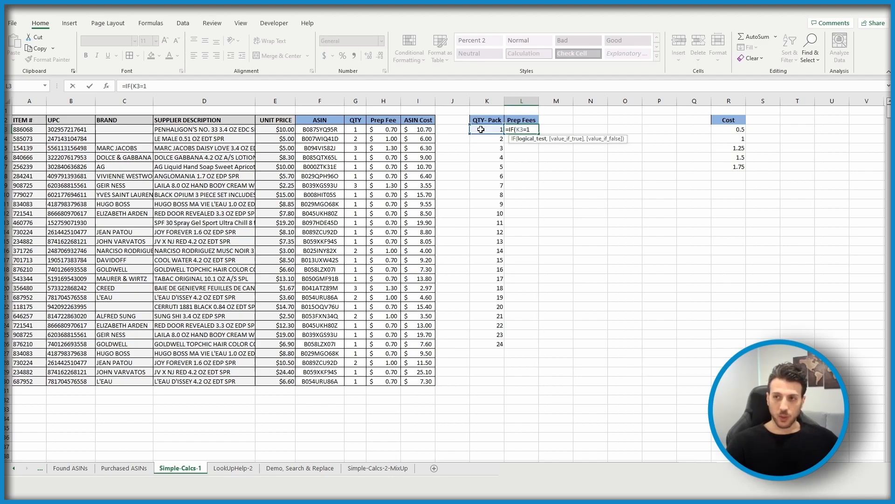
type("1,")
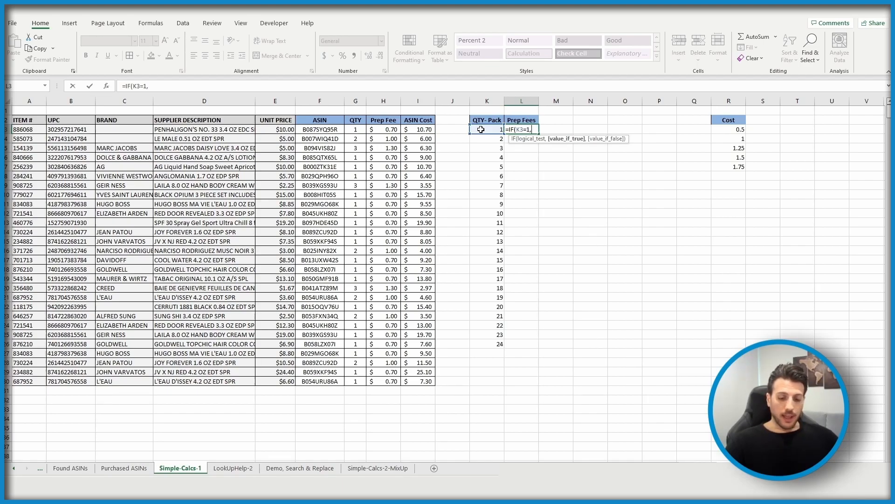
type("0.5")
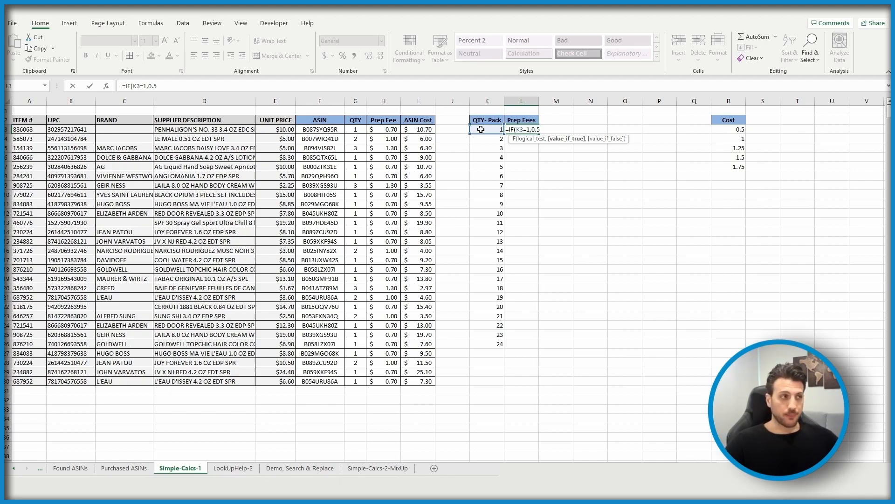
type(",")
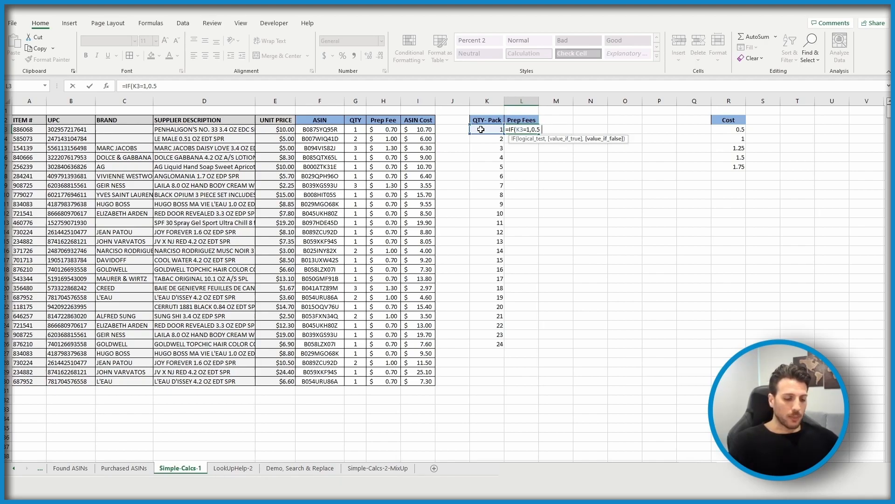
Nest a second IF as the false result, returning 1 when K3 equals 2 and starting its own false value with 1.
type("IF")
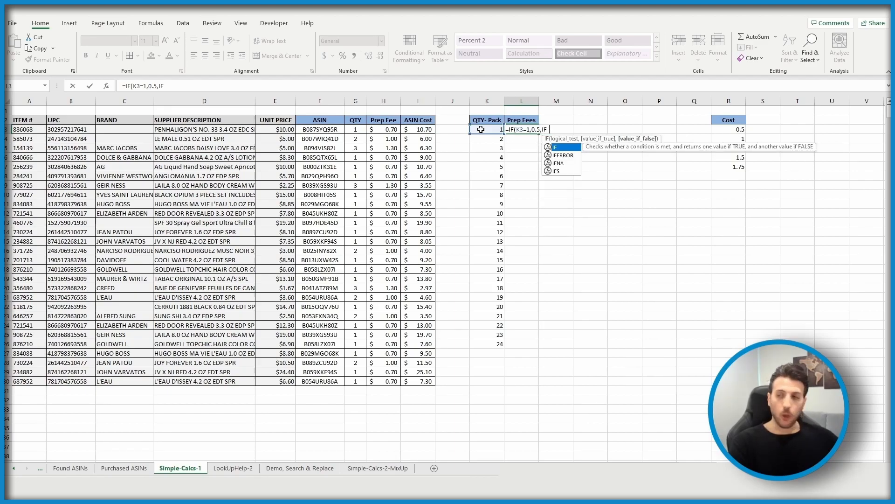
type("(")
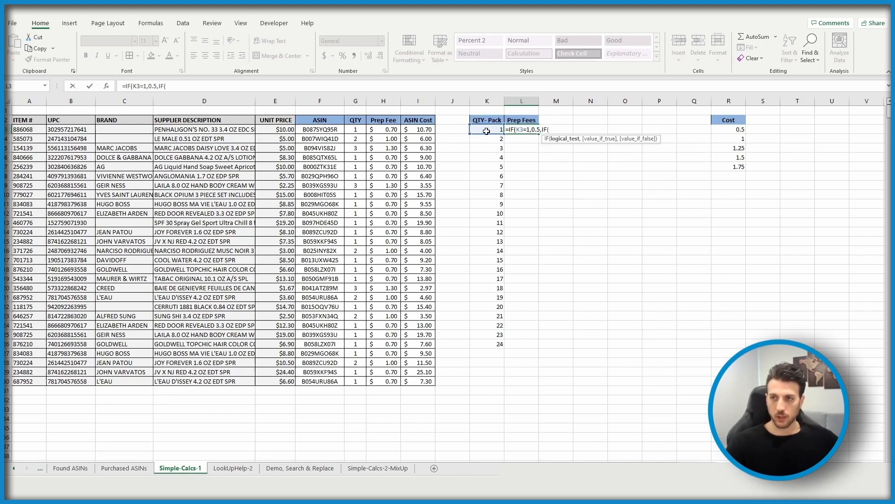
left_click(486, 131)
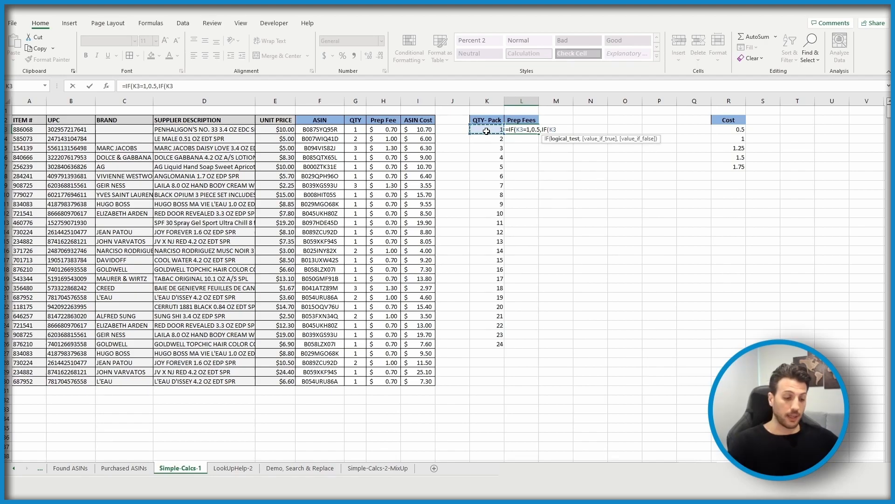
type("=")
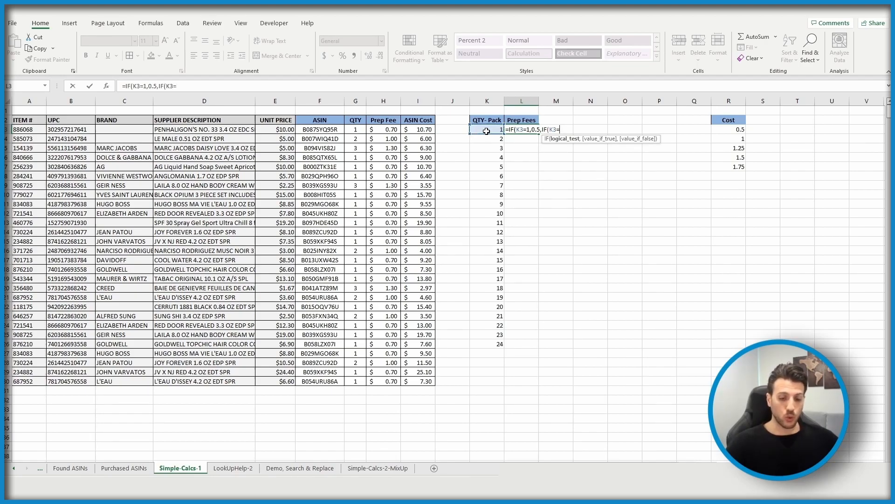
type("2")
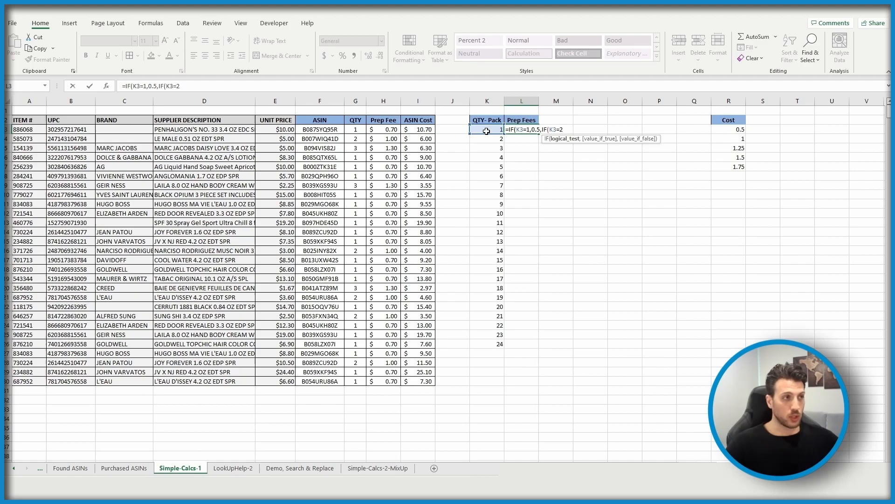
type(",")
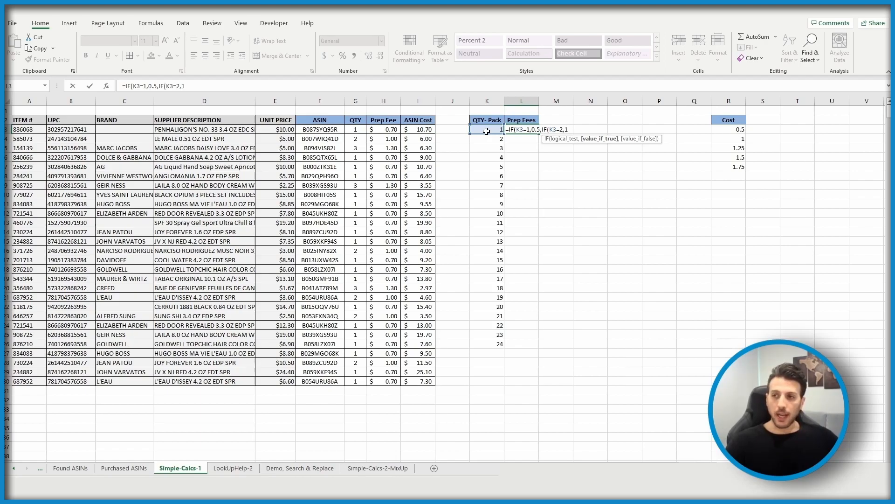
type("1,1")
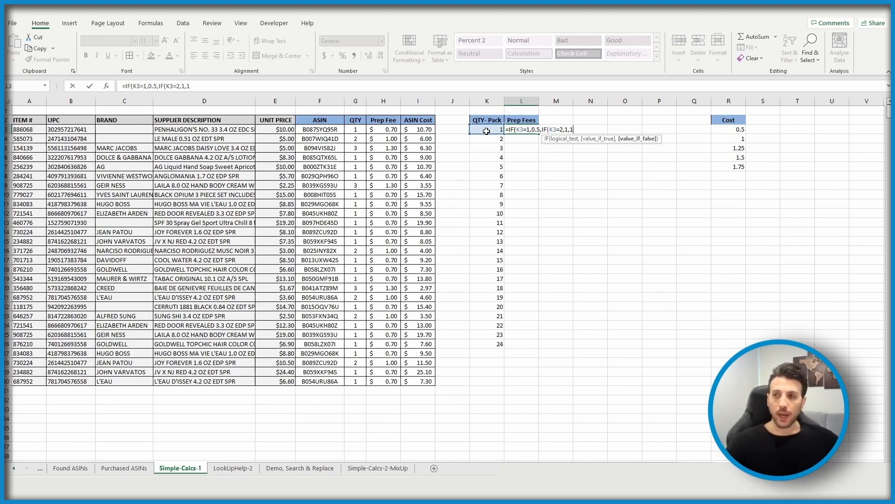
Complete the nested IF's false value as 1+0.25*(K3-2), close all parentheses and enter the formula in L3.
type("+0.25*(")
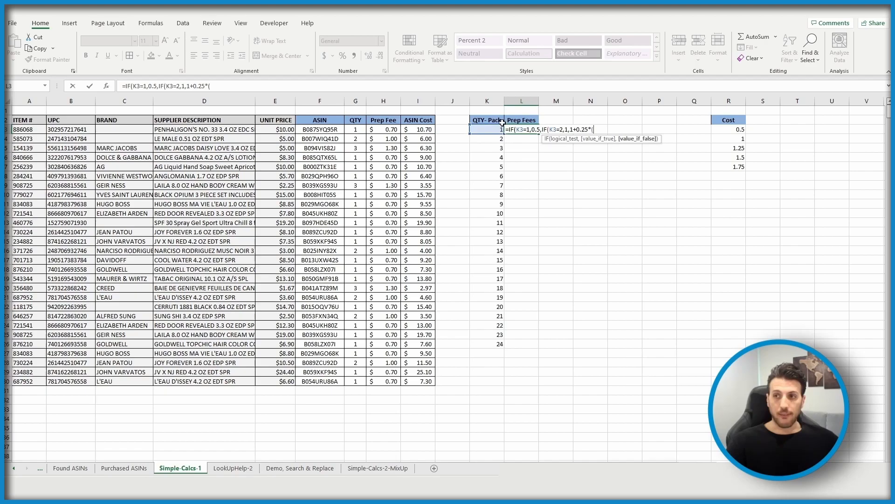
left_click(492, 131)
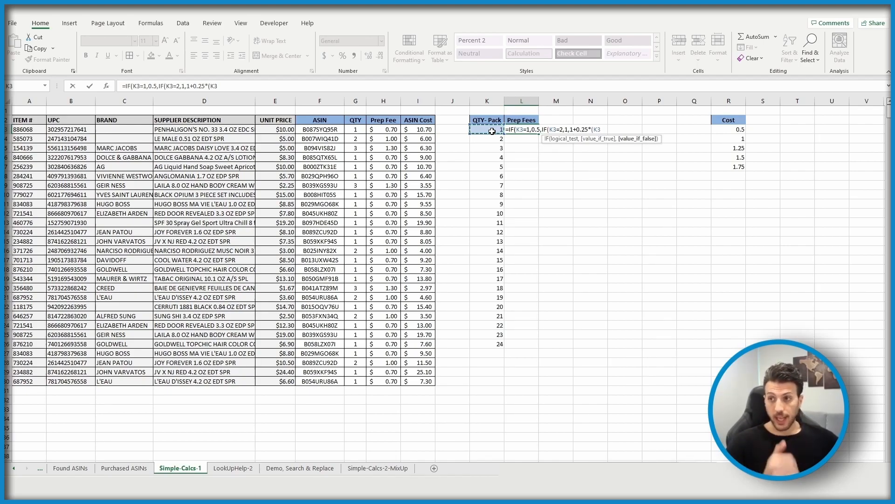
type("-2")
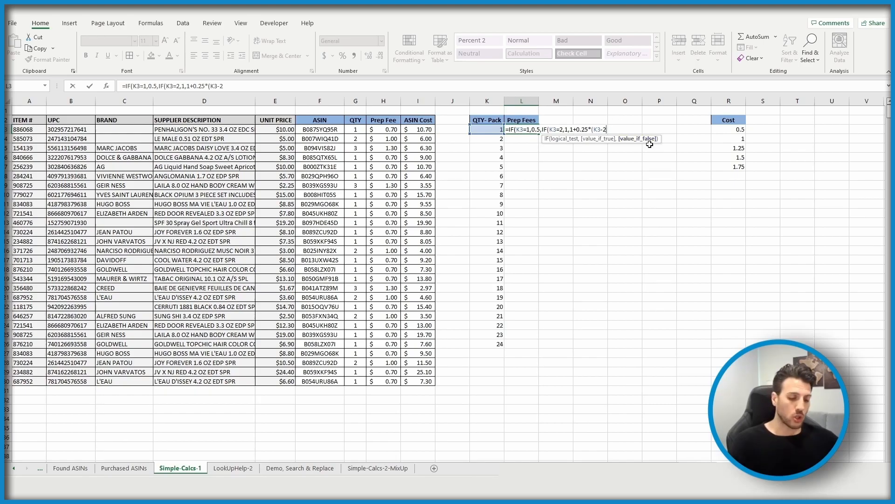
type(")))")
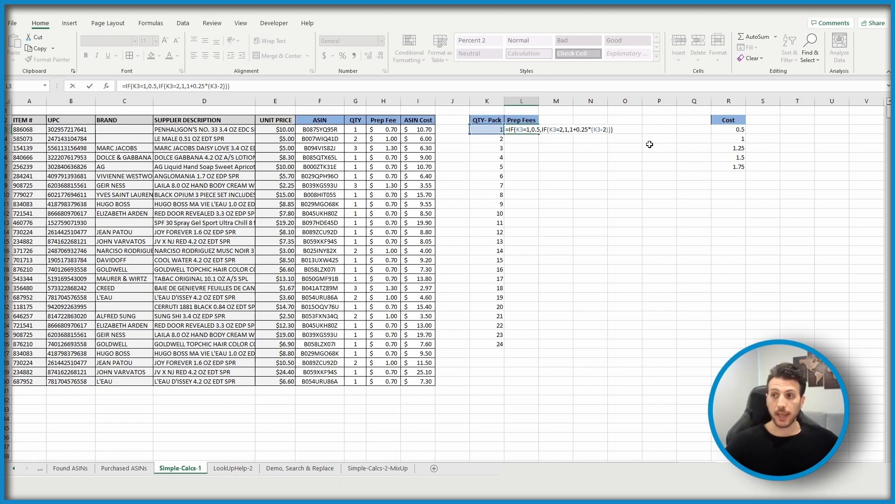
key("Return")
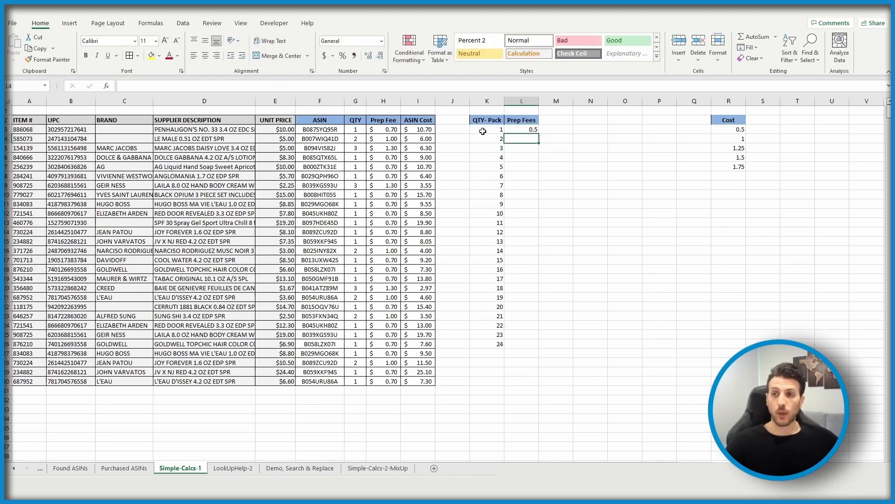
Apply the dollar accounting number format to the prep fee in L3.
left_click(529, 129)
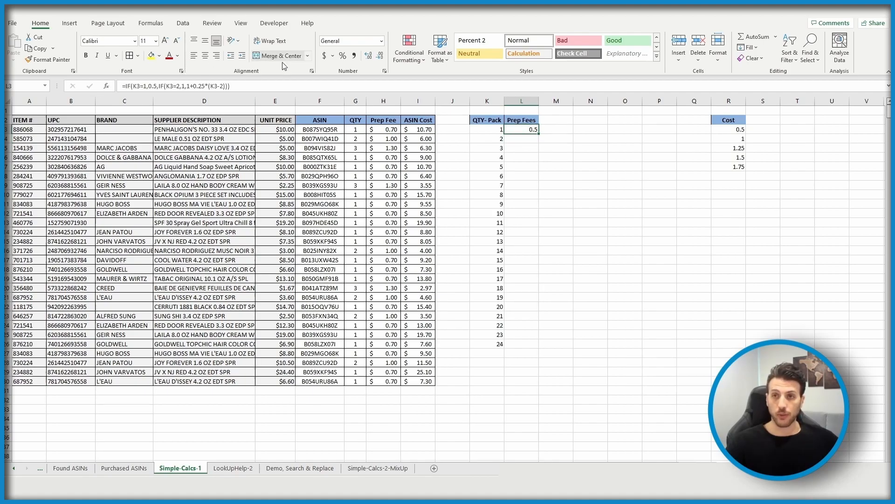
left_click(325, 56)
left_click(513, 165)
left_click(525, 127)
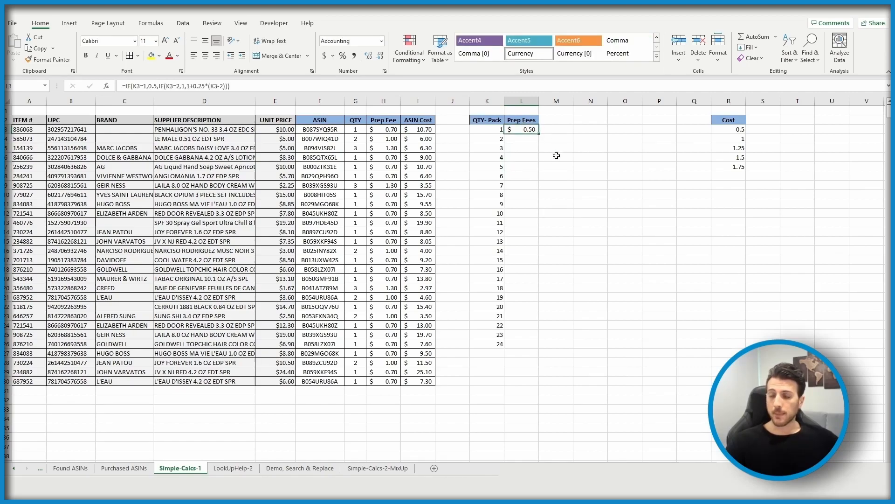
Copy the L3 prep fee formula to L4 and L5, and fill it down to L26 beside pack quantity 24.
key("ctrl+c")
left_click(523, 142)
key("ctrl+v")
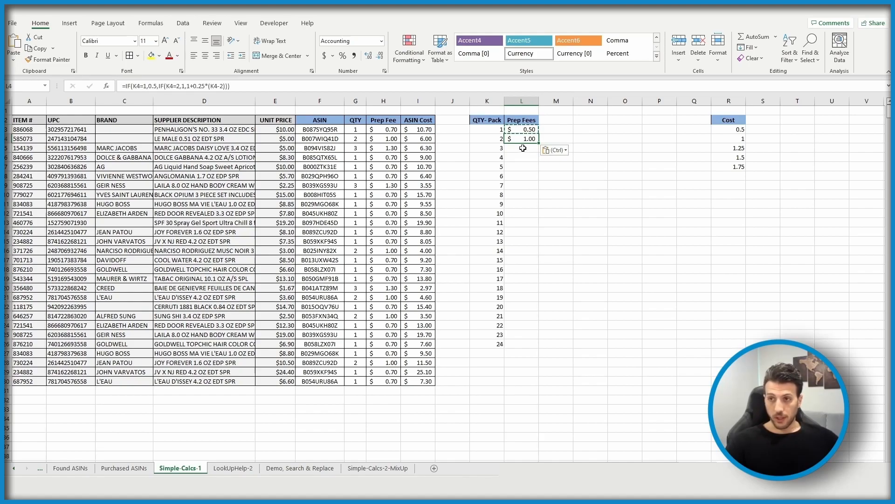
left_click(523, 147)
key("ctrl+v")
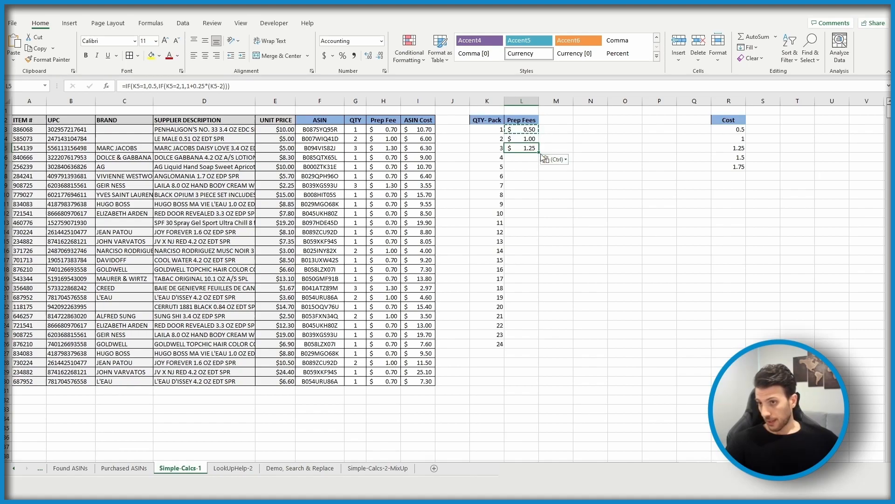
left_click_drag(538, 153, 534, 353)
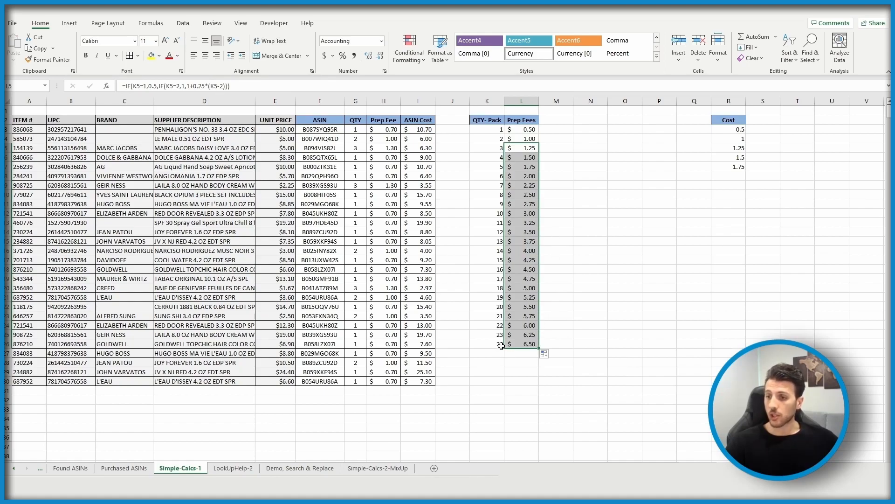
Change the prep fee formula in L3 to return 0.75 when K3 equals 1.
left_click(525, 343)
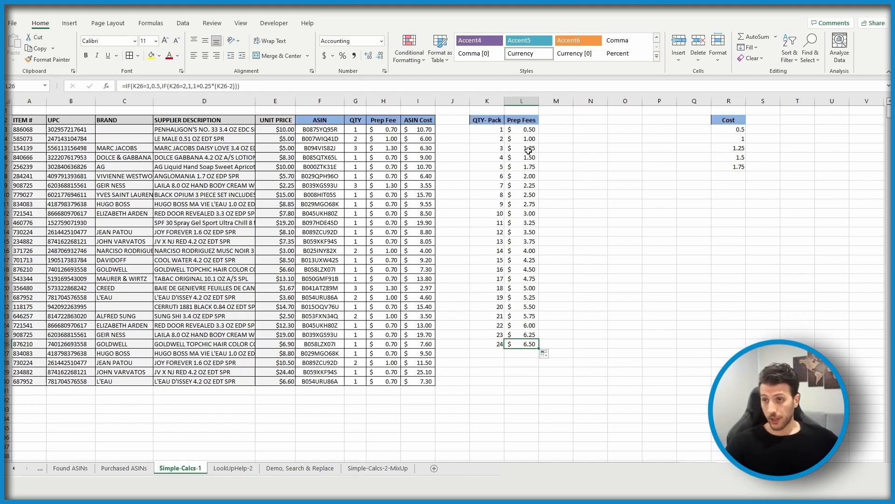
left_click(526, 129)
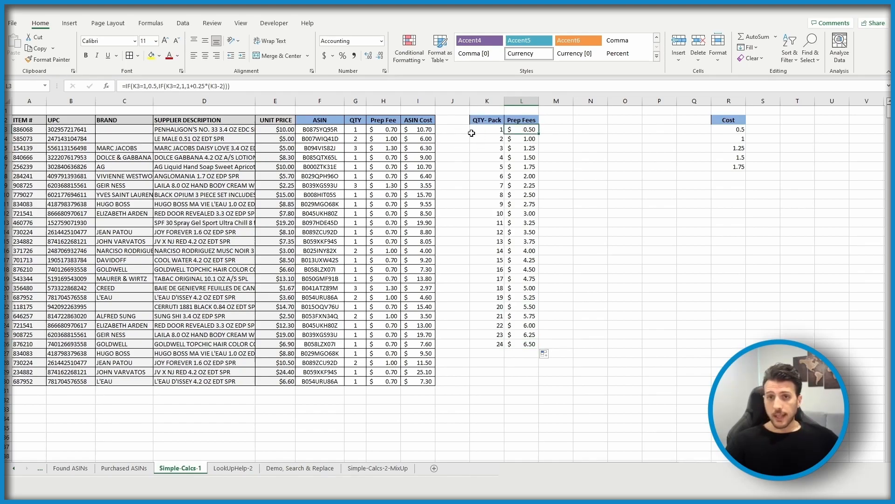
left_click(264, 83)
left_click_drag(229, 85, 121, 87)
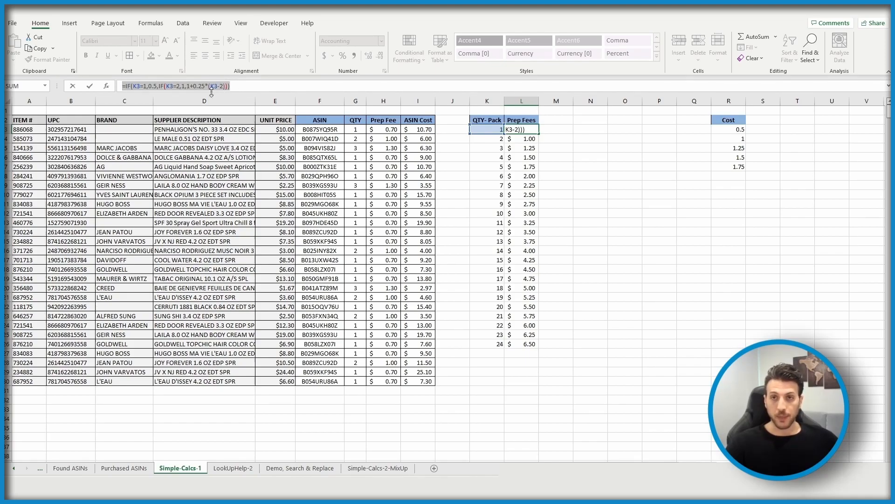
left_click(143, 88)
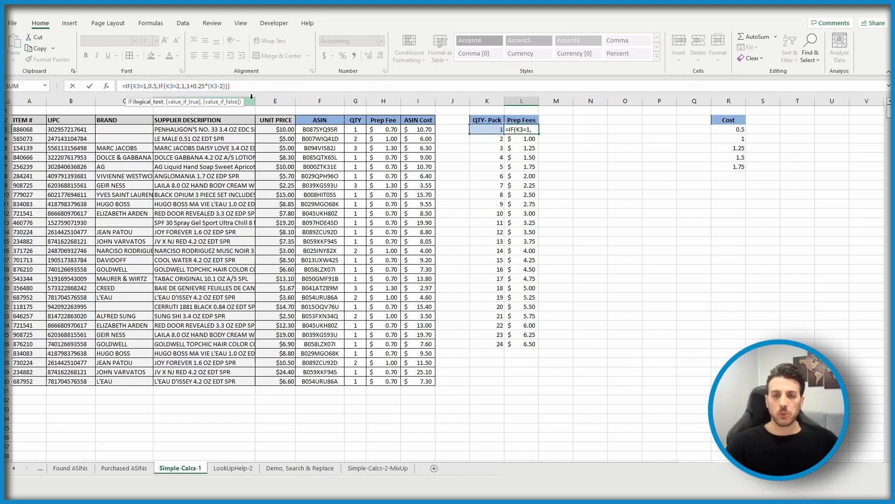
left_click(154, 87)
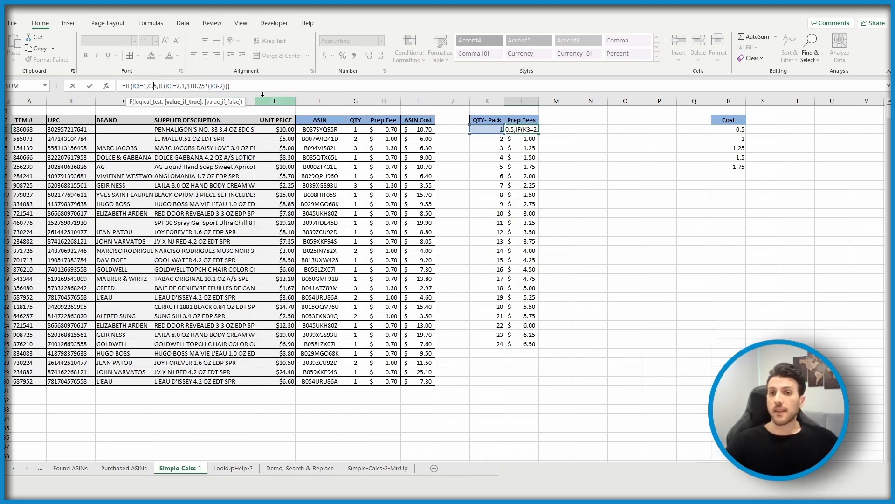
type("7")
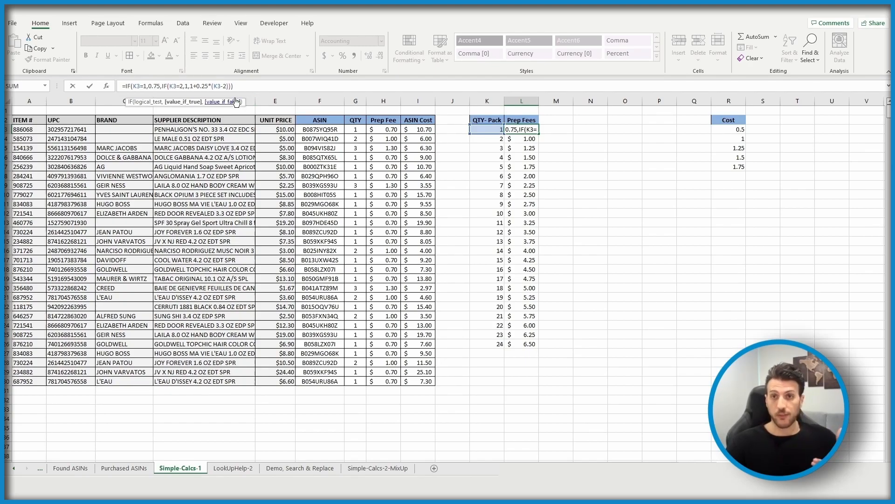
Set both the nested IF's true value and the base amount of its false value to 1.50 in L3's formula.
left_click(188, 87)
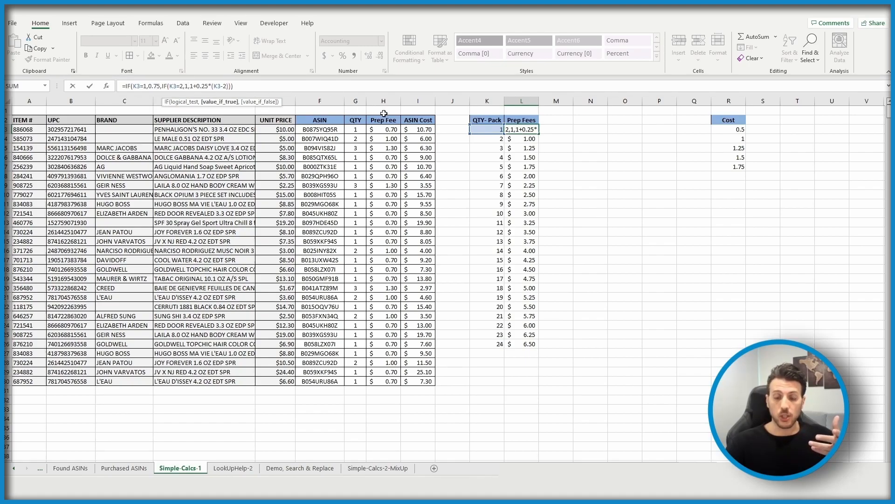
type(".50")
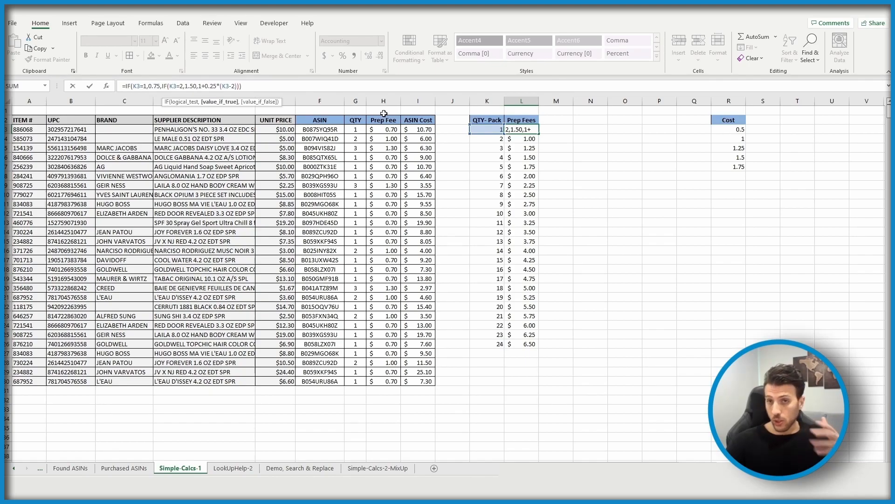
key("Right")
key("Right")
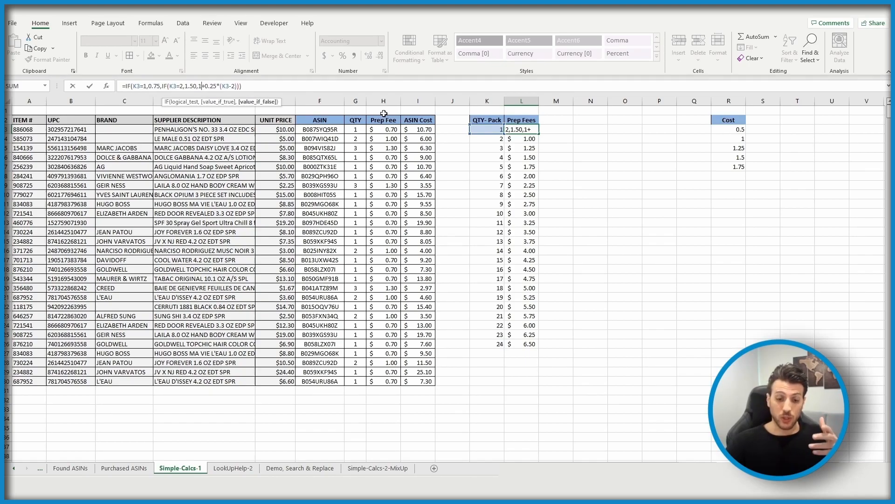
type(".50")
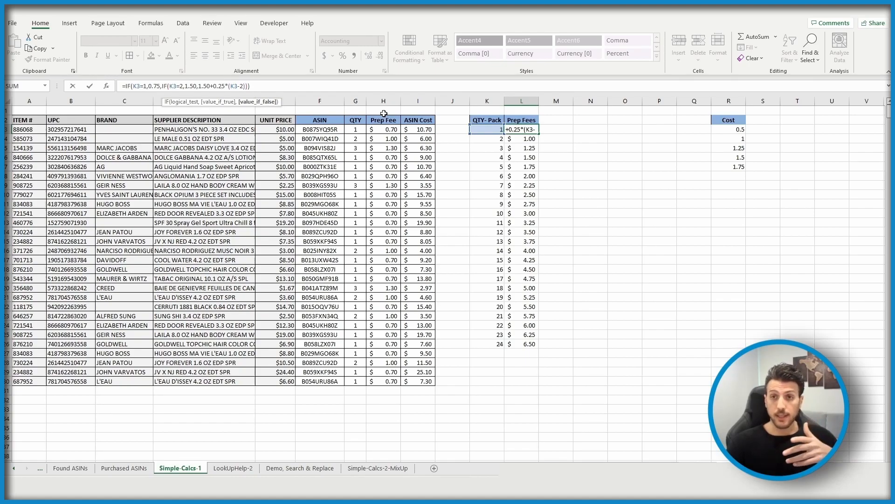
Set the charge per additional unit in L3's formula to 0.35 and enter the formula.
key("BackSpace")
type("3")
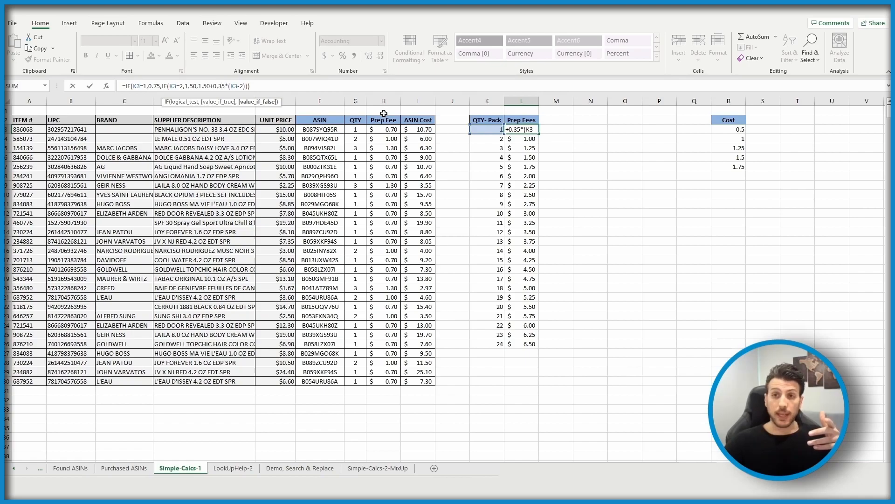
key("Return")
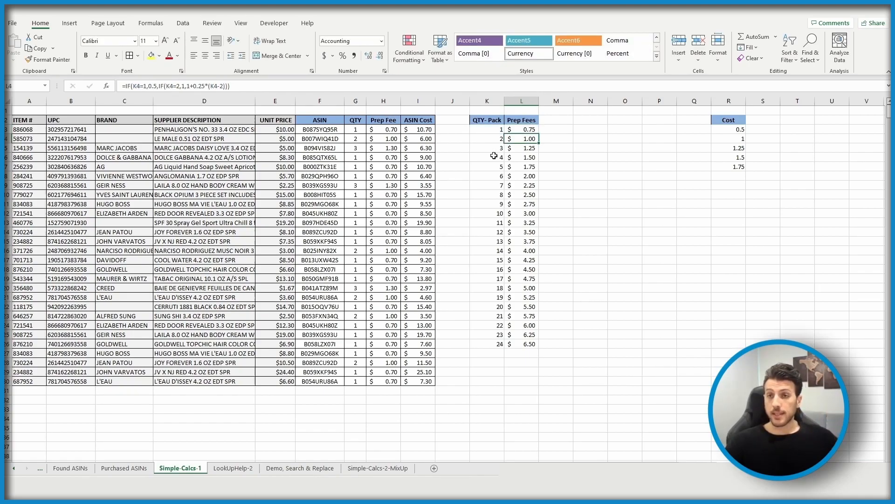
Copy the updated L3 prep fee formula to L4 and L5, and fill it down through L26.
left_click(534, 132)
key("ctrl+c")
key("Down")
key("ctrl+v")
key("Down")
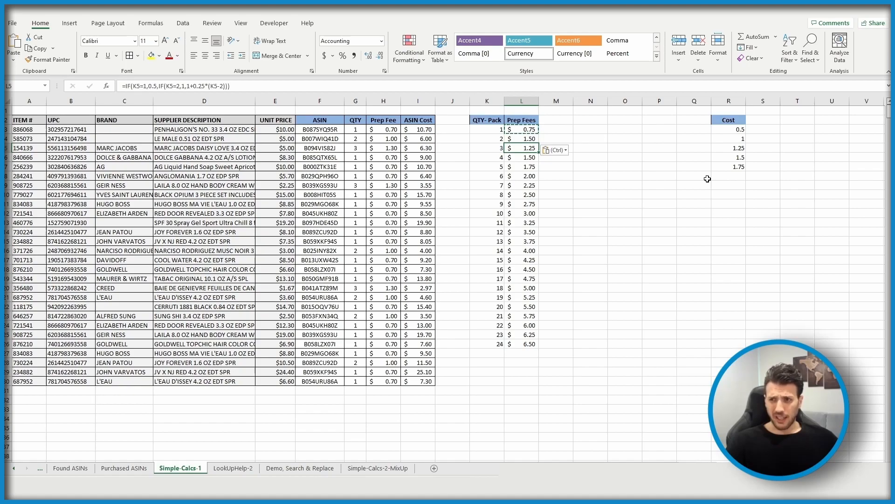
key("ctrl+v")
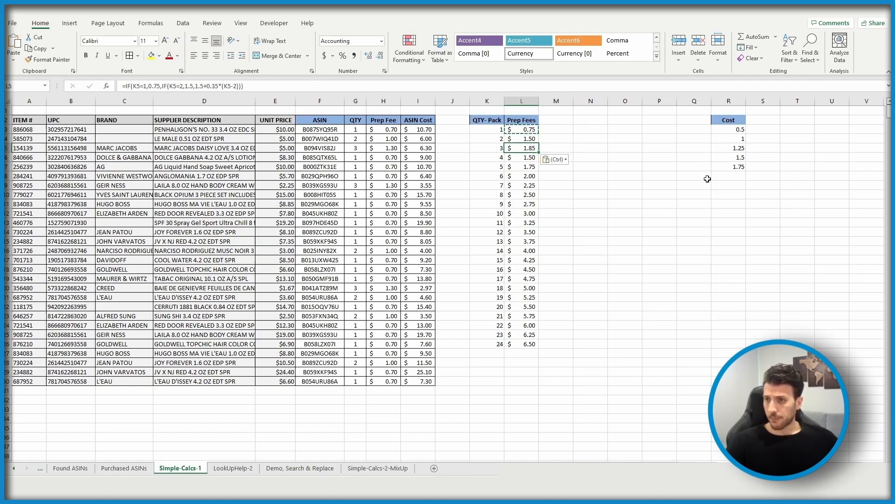
key("Escape")
double_click(539, 153)
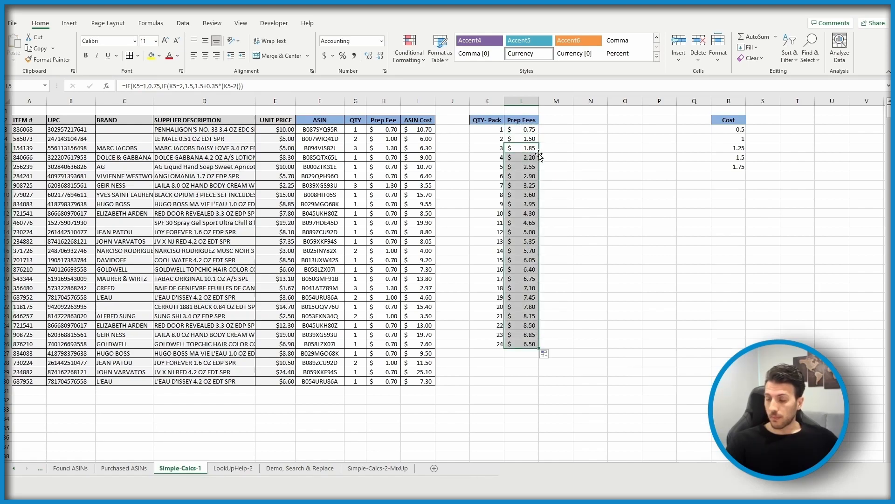
Inspect the nested IF prep fee formula beside pack quantity 15, and select columns K through R containing the helper tables.
left_click_drag(556, 269, 590, 269)
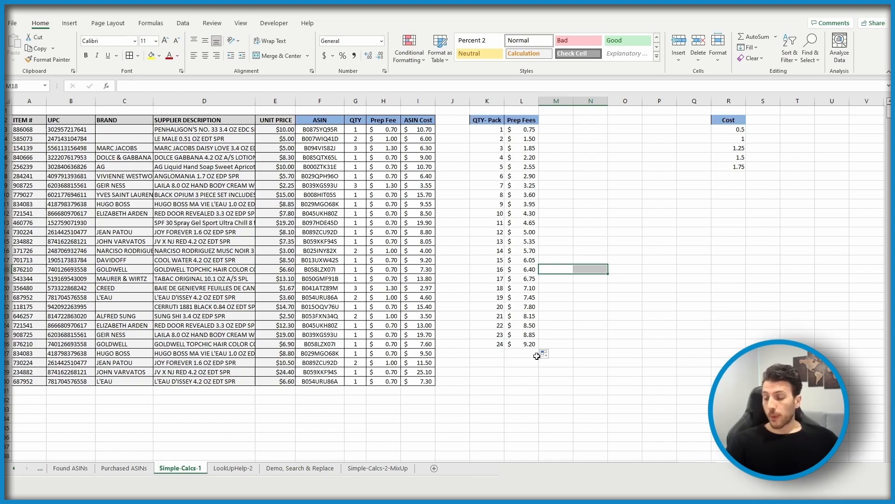
left_click(591, 316)
left_click(530, 256)
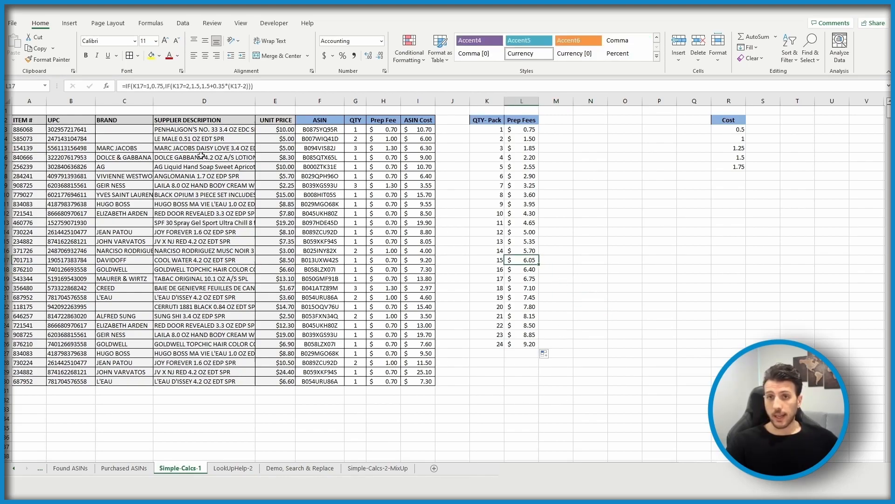
left_click_drag(254, 86, 122, 85)
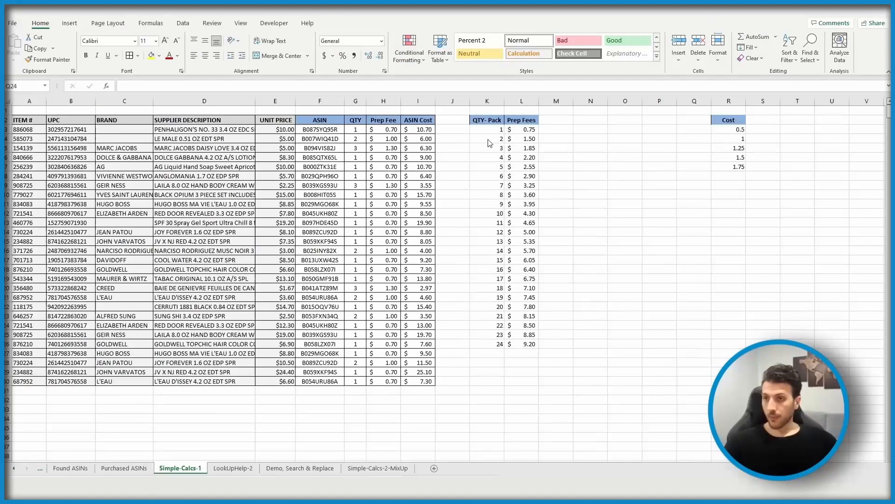
mouse_move(495, 102)
left_mouse_down()
mouse_move(739, 99)
mouse_move(727, 115)
left_mouse_up()
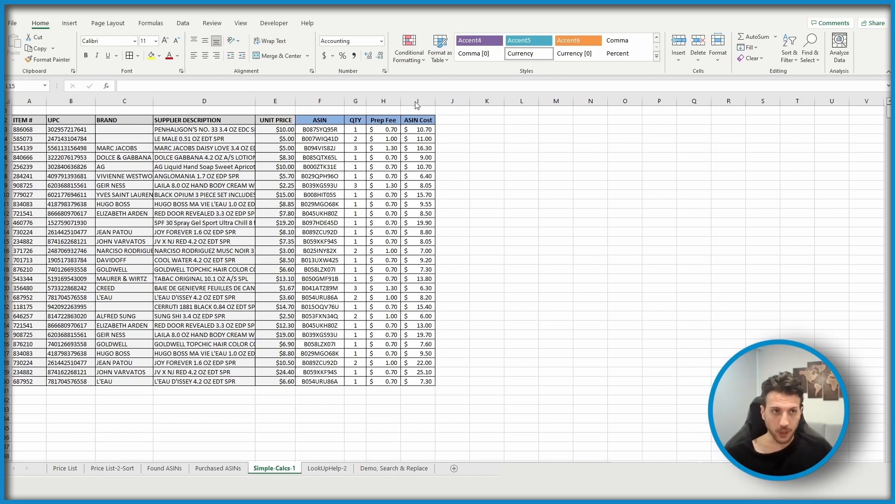
Insert a blank column before the ASIN column and copy the formatting of the Prep Fee cells I2:I30 onto it from F2 down.
left_click(318, 102)
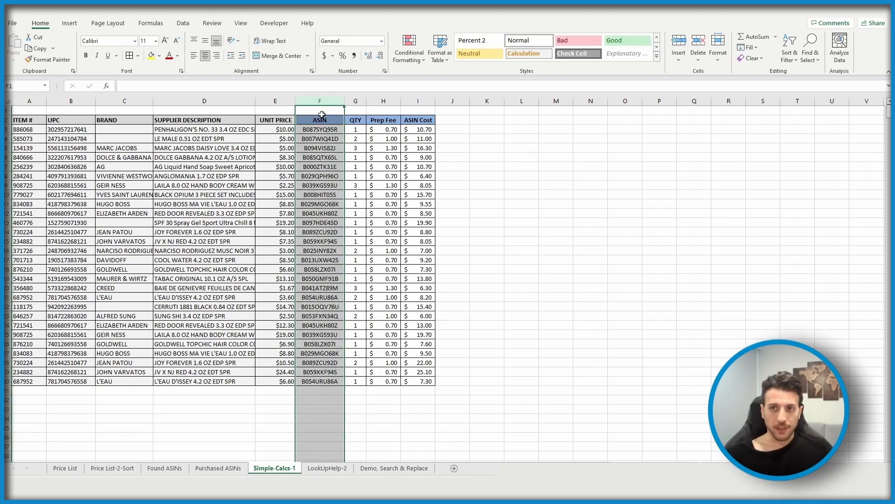
right_click(312, 98)
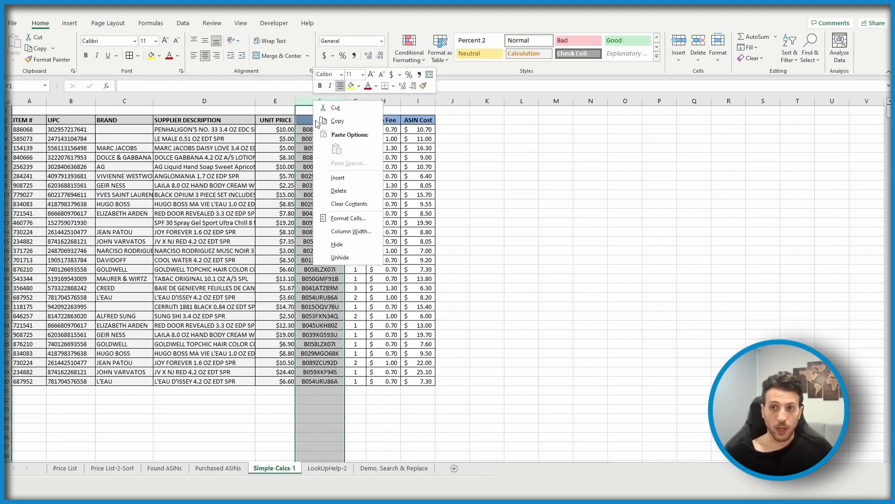
left_click(352, 183)
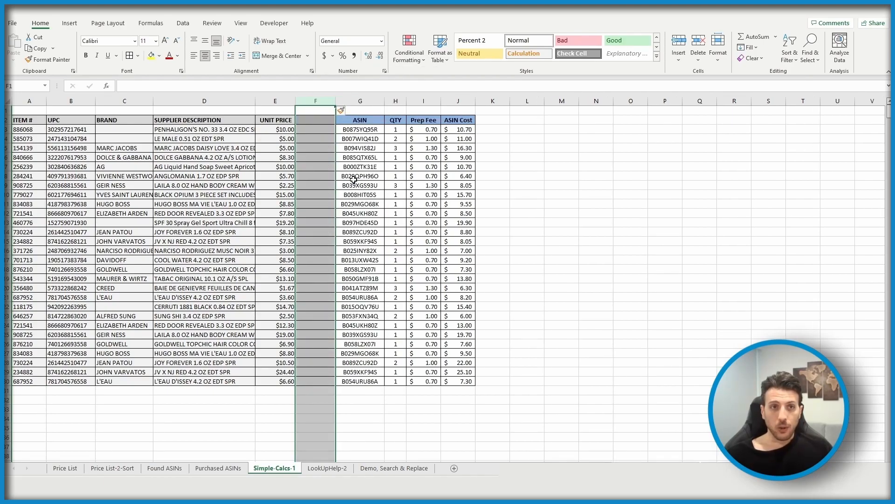
left_click_drag(424, 120, 428, 383)
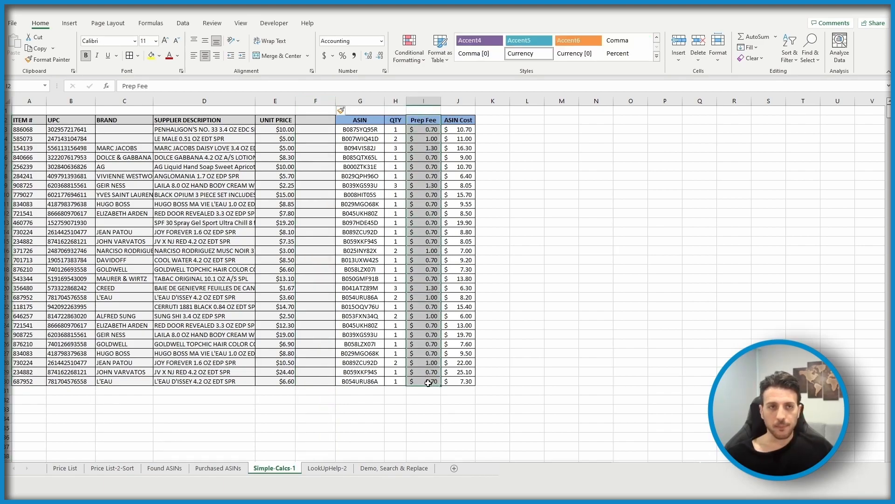
left_click(61, 62)
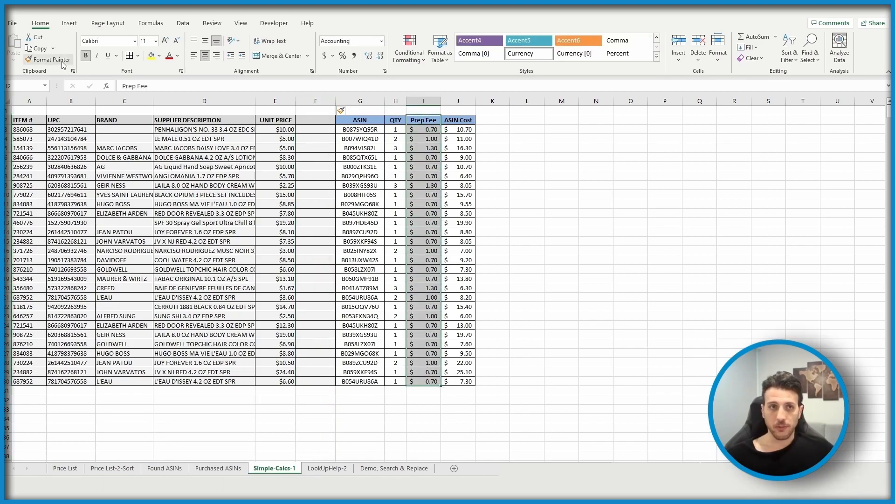
left_click(318, 120)
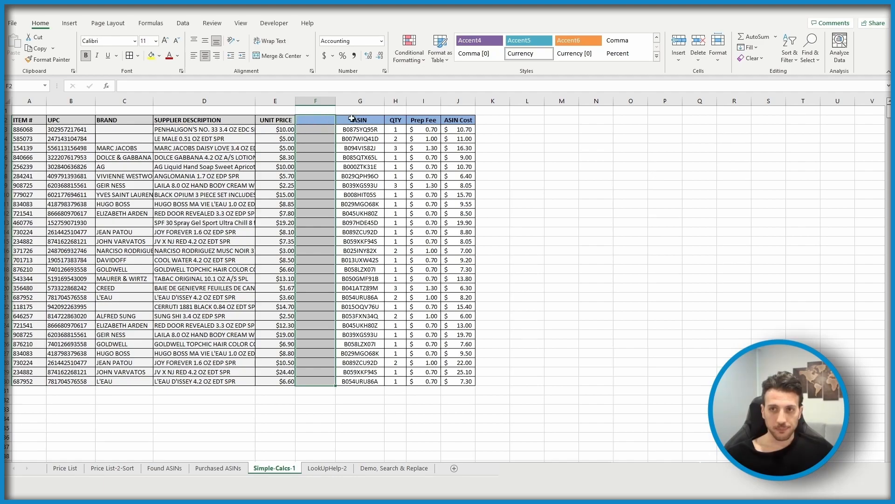
Enter the header Discount in F2.
left_click(318, 119)
type("Dis")
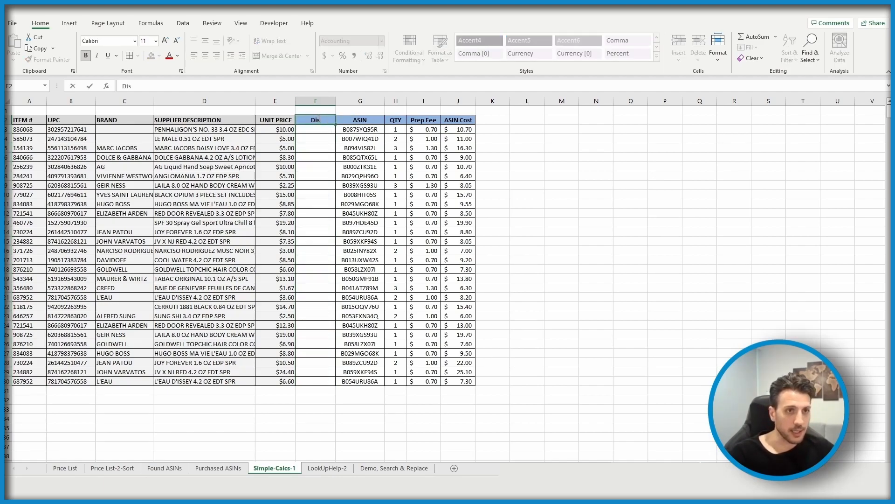
type("count")
key("Return")
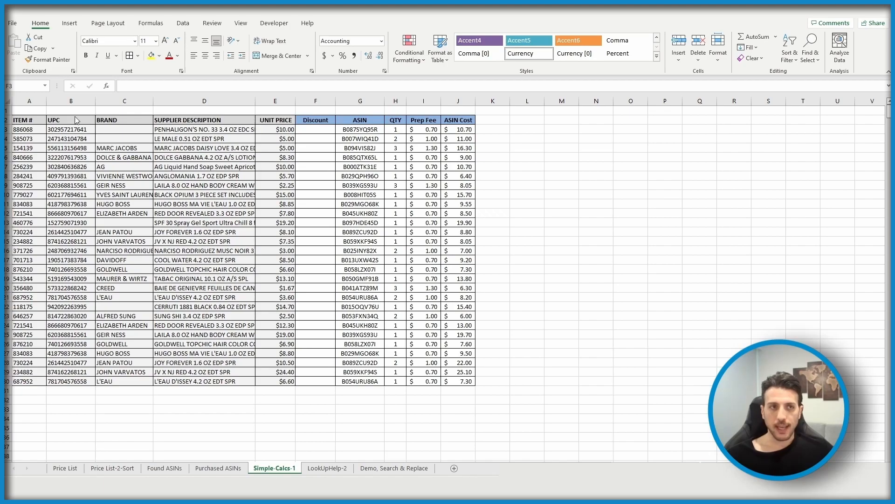
Enter the formula =E3*90% in F3 to calculate the discounted unit price.
left_click(315, 131)
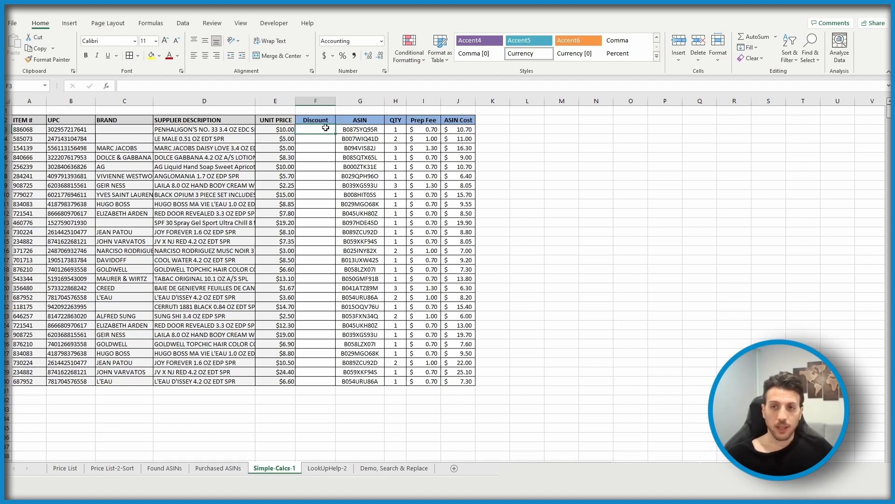
type("=")
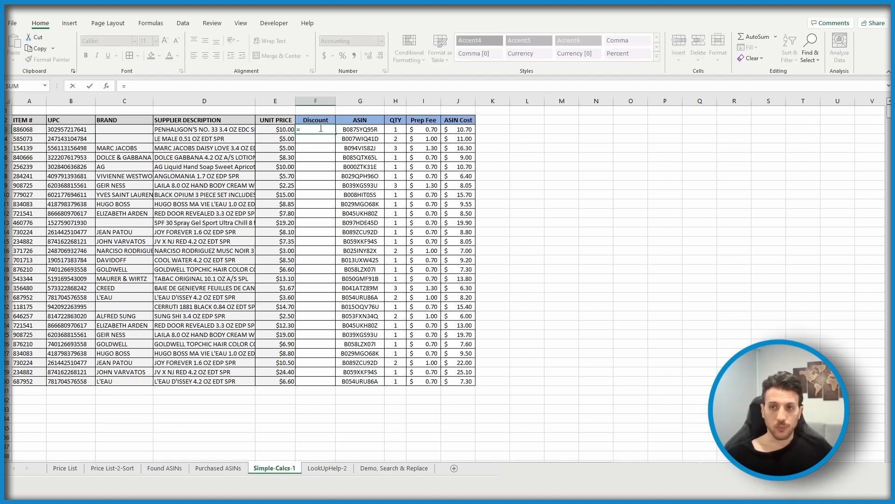
left_click(269, 129)
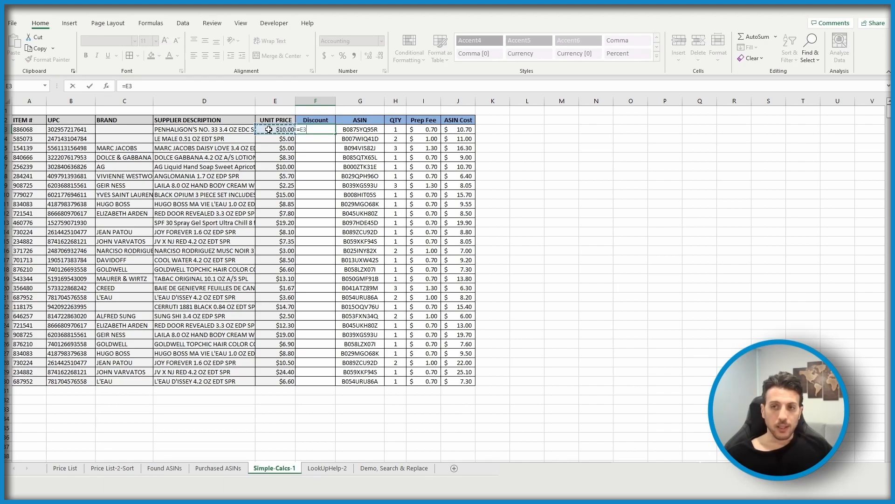
type("*")
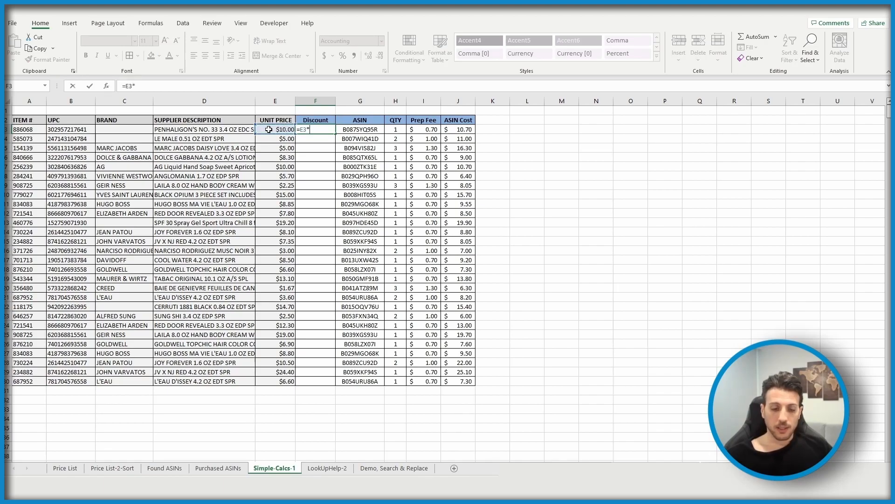
type("90")
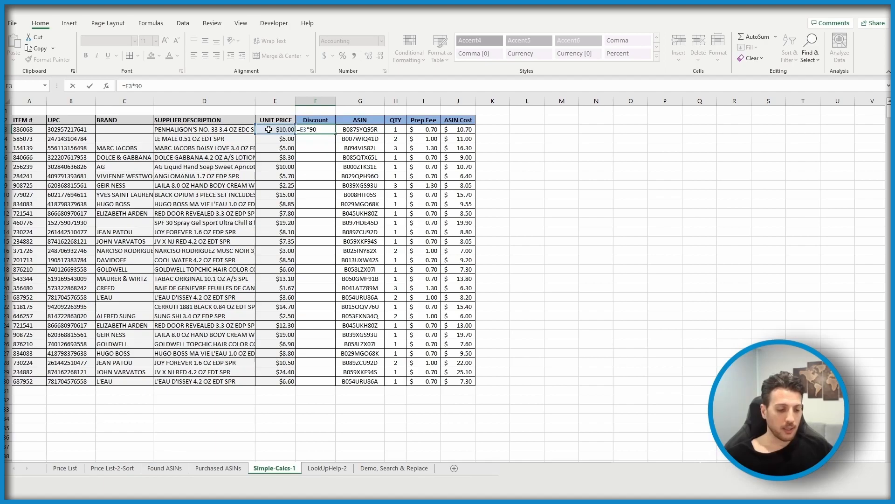
type("%")
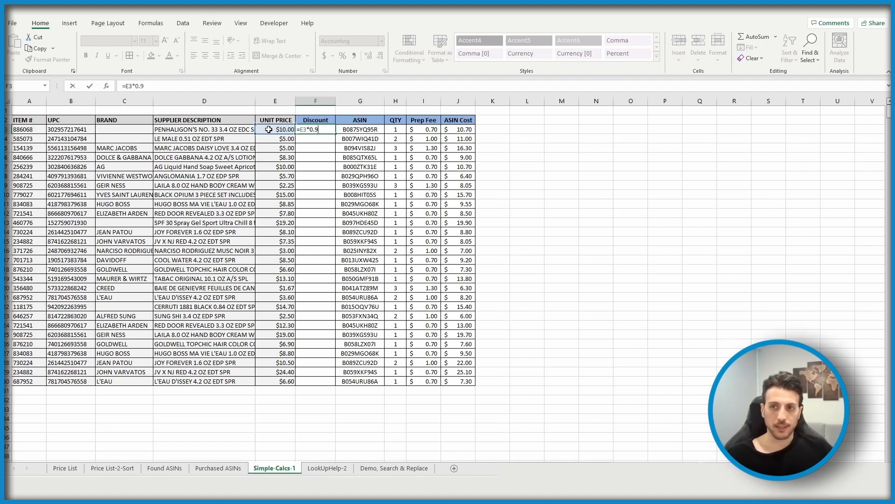
type("90")
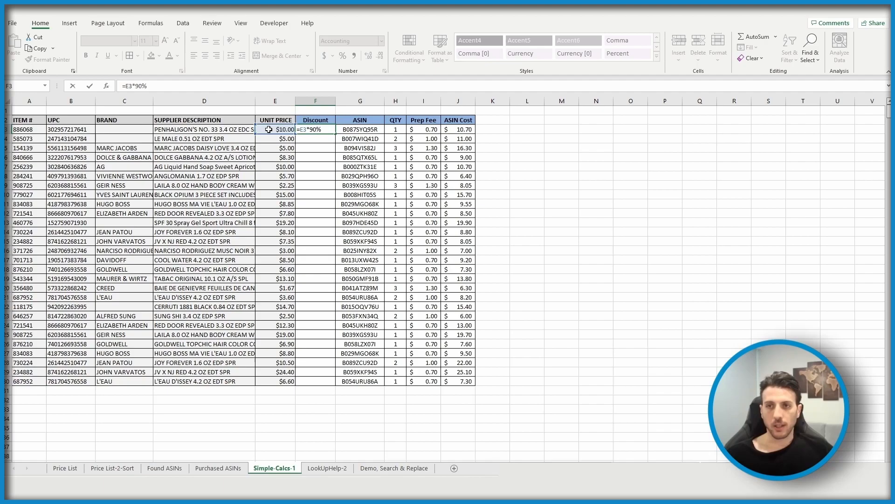
key("Return")
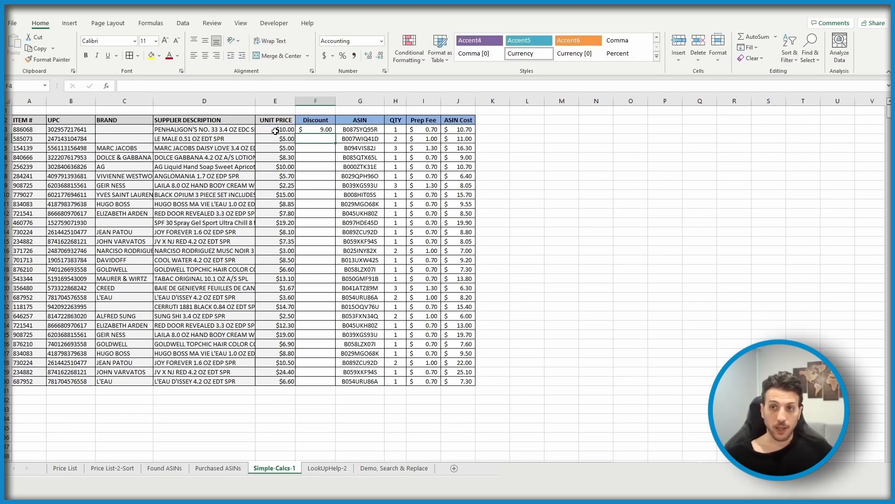
Fill the 90% discount formula from F3 down through F30.
left_click(317, 129)
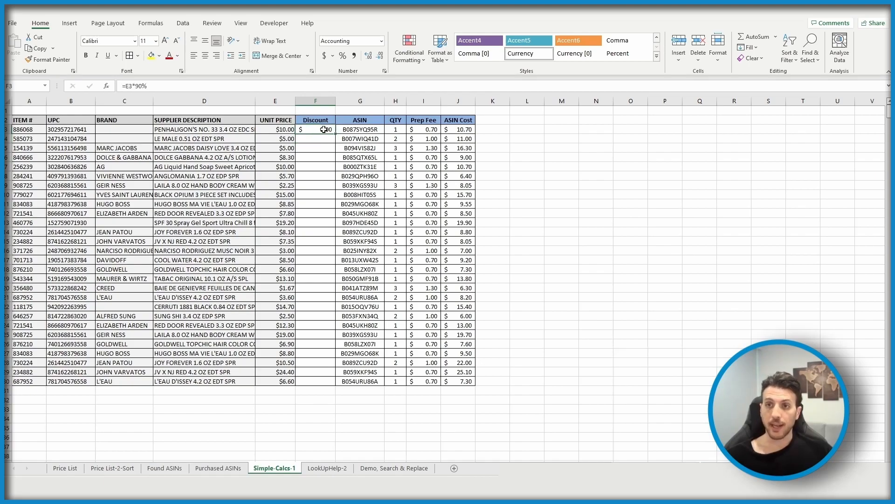
left_click_drag(338, 134, 332, 385)
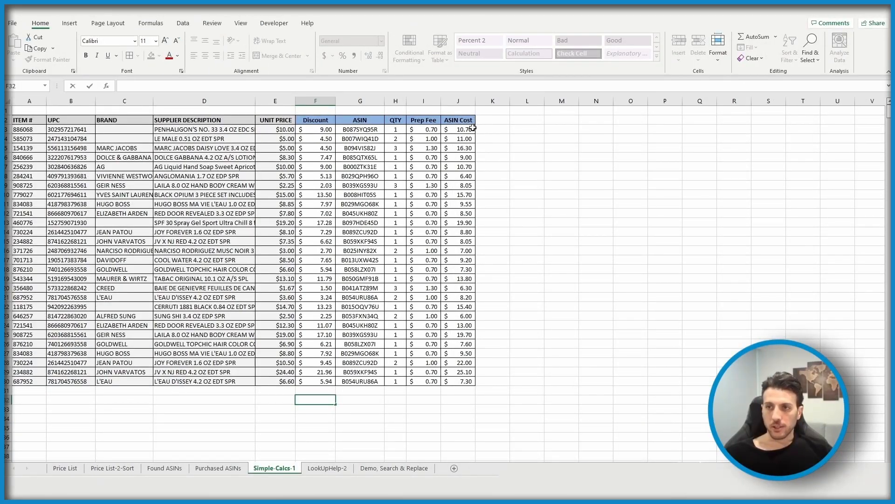
Change the ASIN Cost formula in J3 to =(F3*H3)+I3 so that it uses the discounted price.
left_click(466, 129)
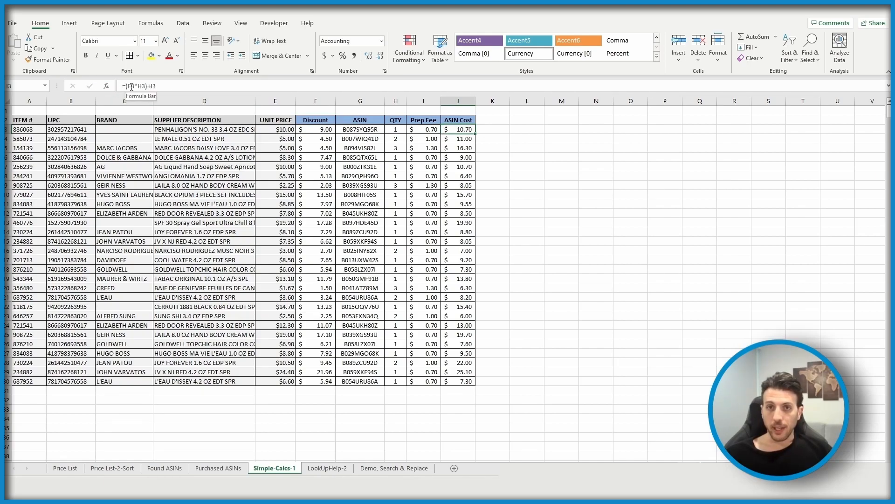
left_click(141, 88)
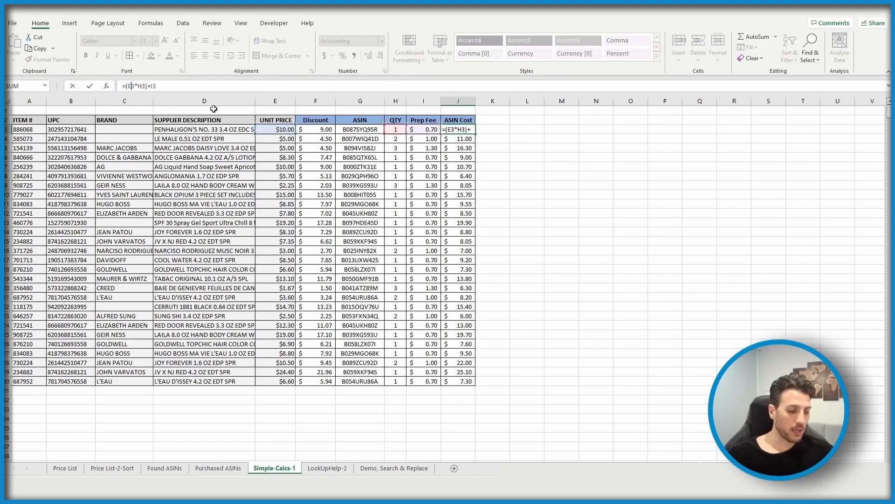
key("BackSpace")
type("F")
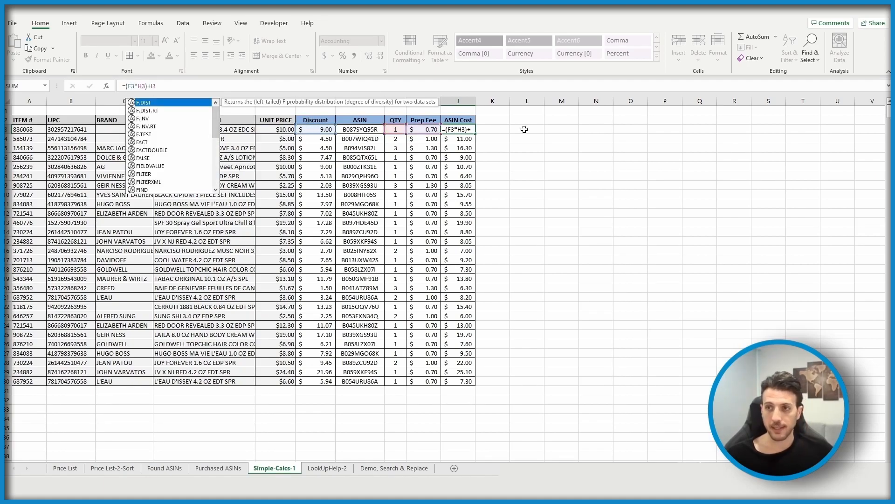
key("Return")
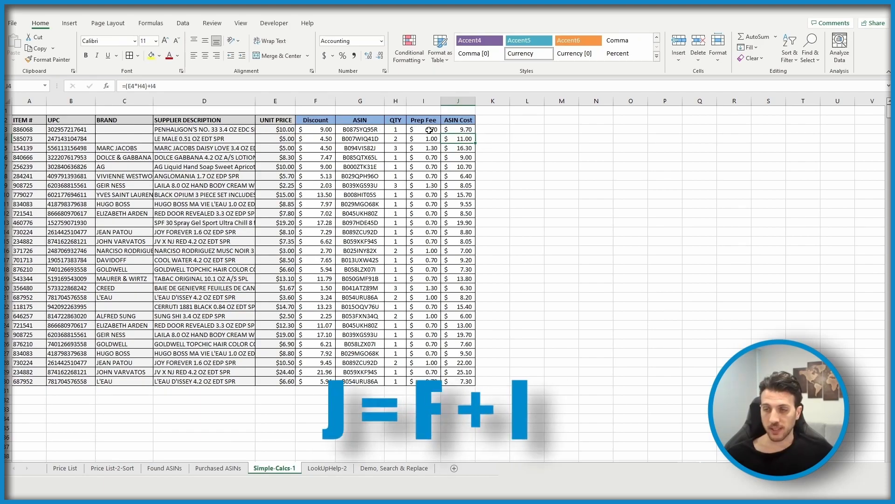
left_click(467, 129)
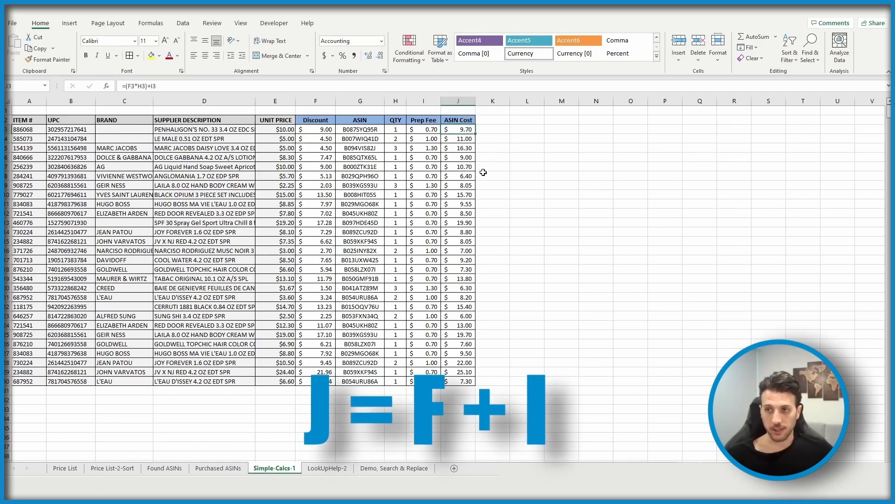
Reopen the ASIN Cost formula in J3, try moving its price reference, and accept it with the reference on F3.
double_click(452, 130)
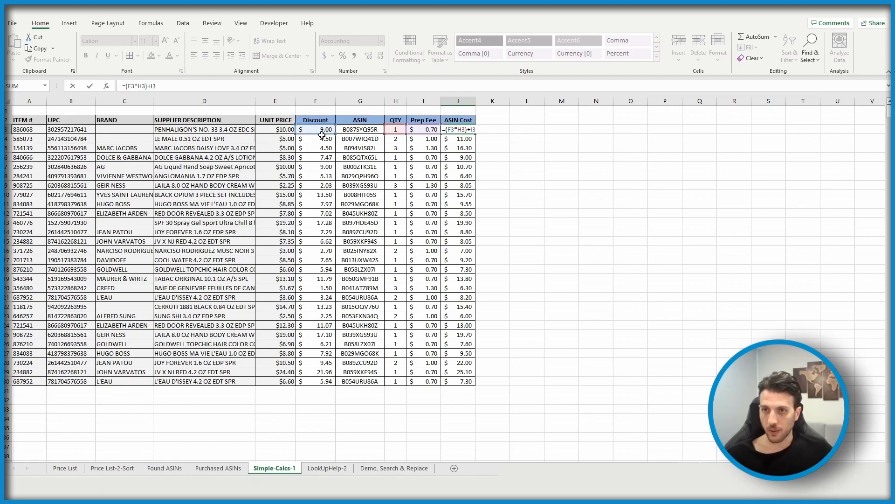
left_click(279, 130)
left_click(278, 168)
left_click(317, 133)
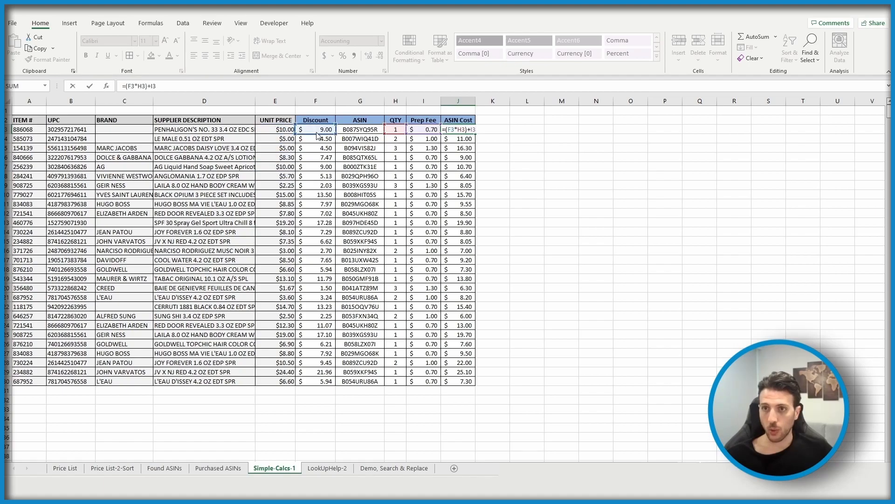
key("Return")
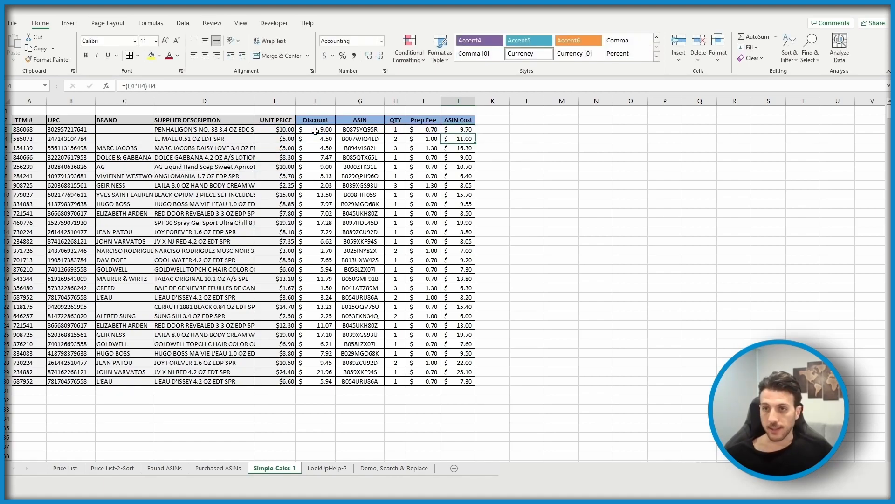
Move the price reference in J4 from the unit price to the discount, giving =(F4*H4)+I4, and fill the formula down to J30.
double_click(457, 138)
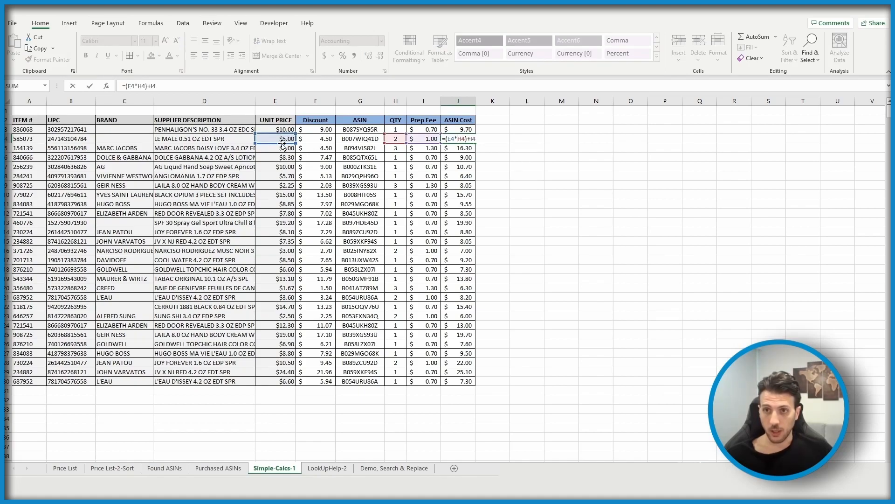
left_click_drag(287, 146, 328, 143)
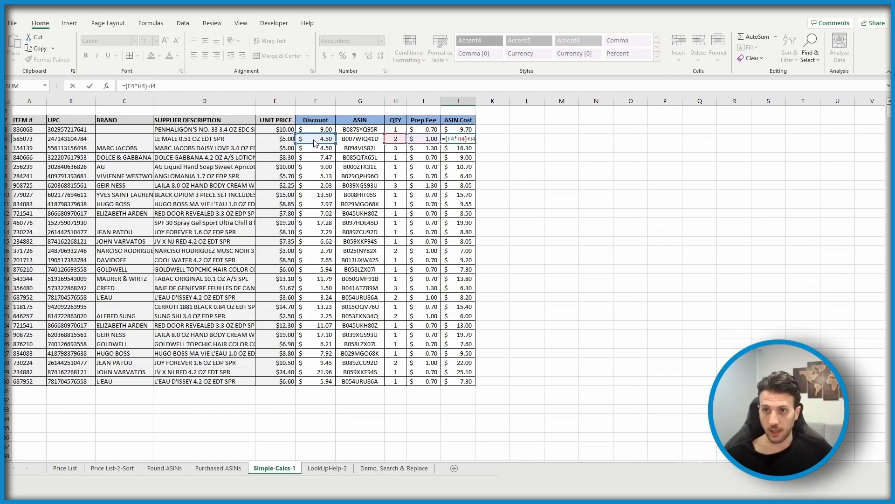
key("Return")
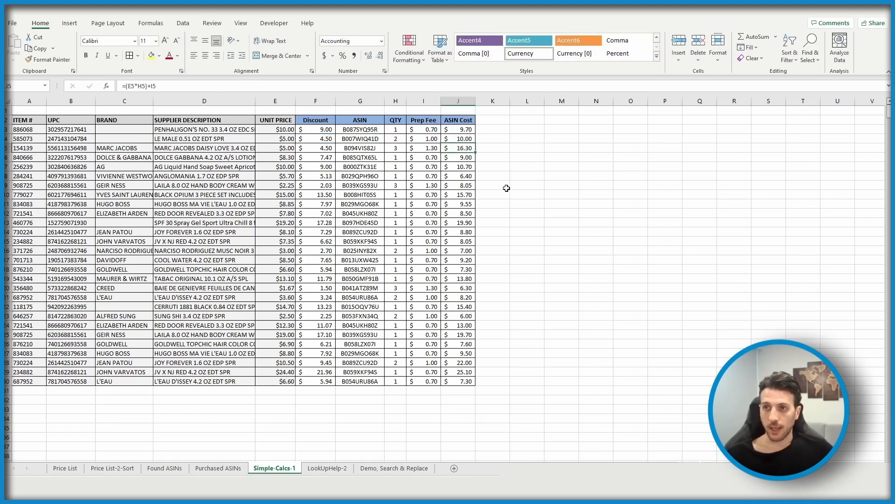
left_click(464, 138)
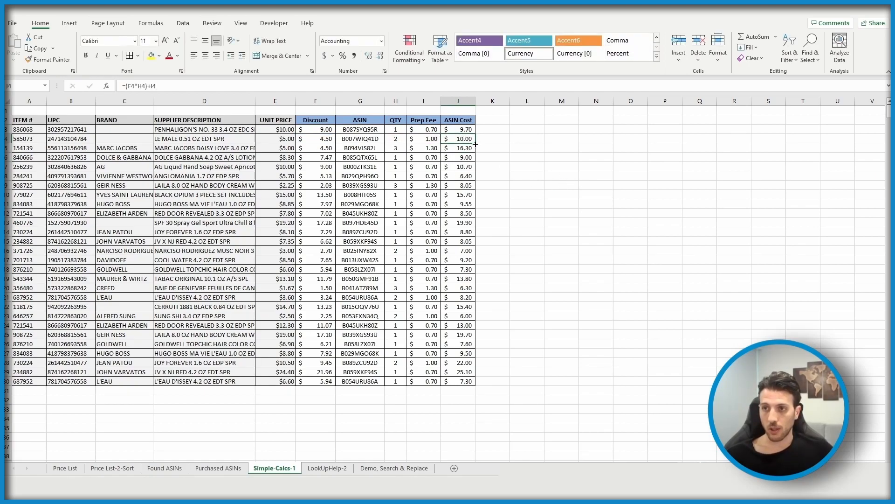
double_click(475, 143)
left_click(514, 202)
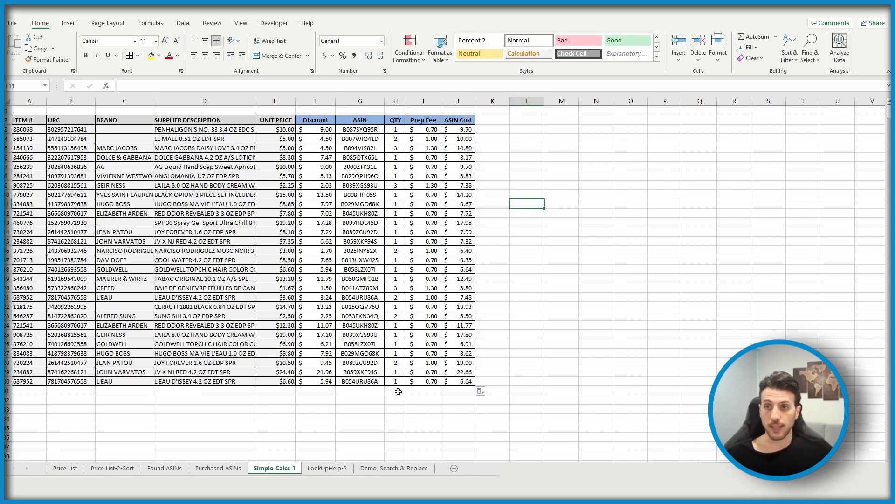
Delete the entire Discount column F.
double_click(424, 400)
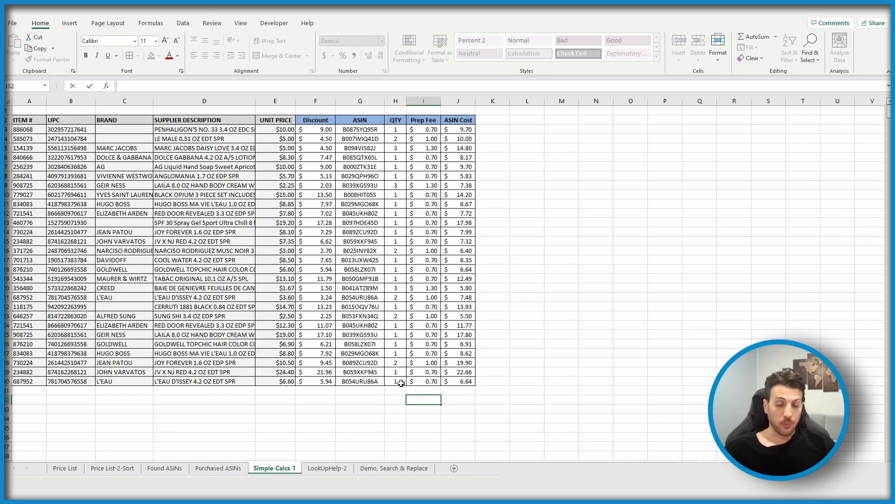
left_click(314, 97)
right_click(313, 97)
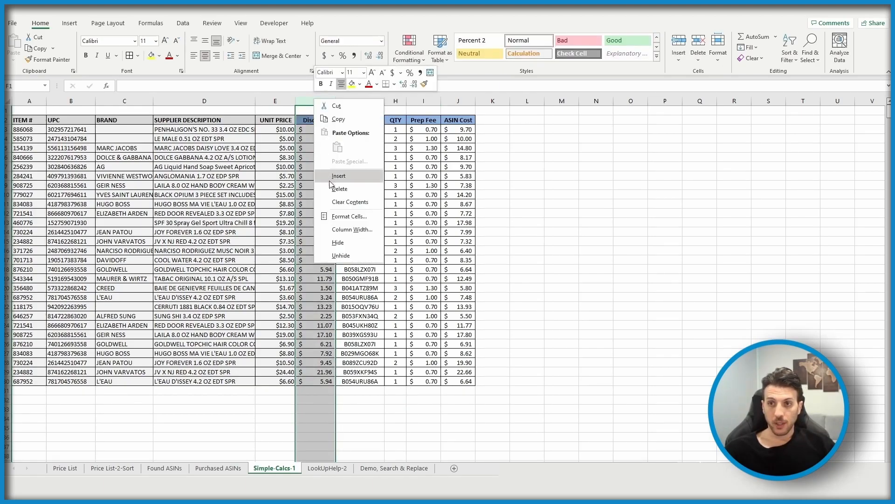
left_click(345, 187)
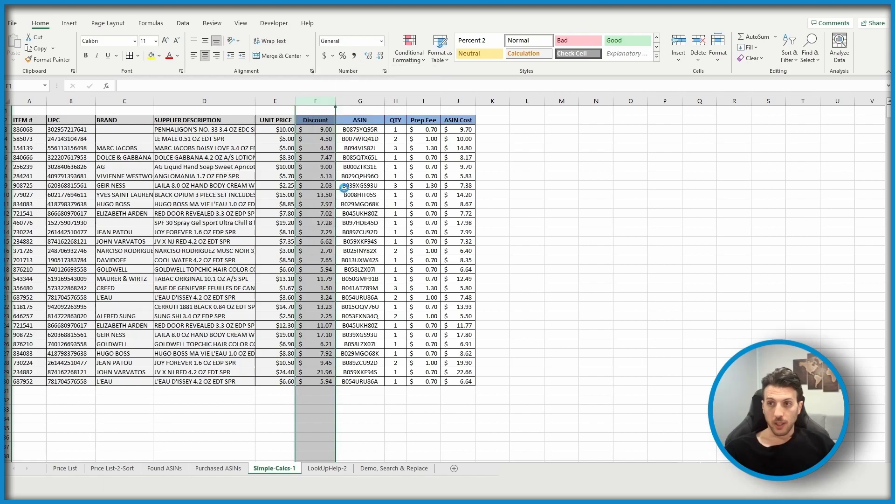
left_click(499, 230)
Replace the broken reference in the I3 ASIN Cost formula with E3, giving =(E3*G3)+H3, and fill it down through I30.
left_click(420, 128)
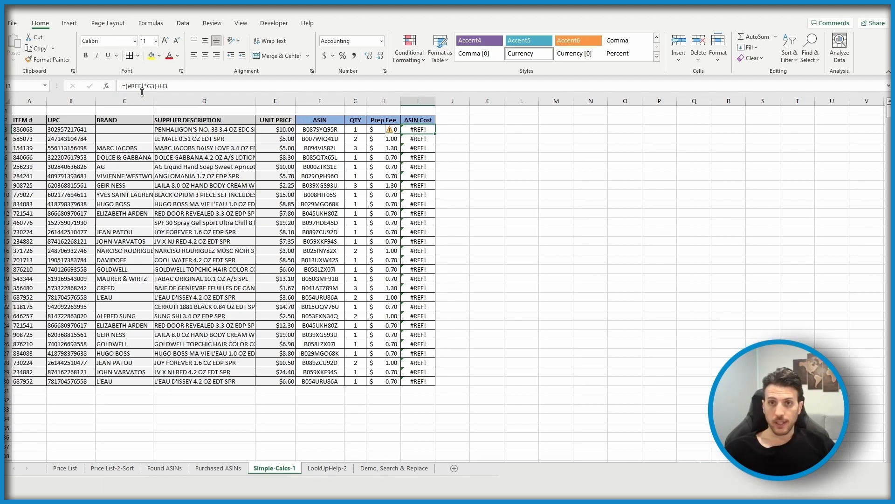
left_click_drag(146, 87, 130, 87)
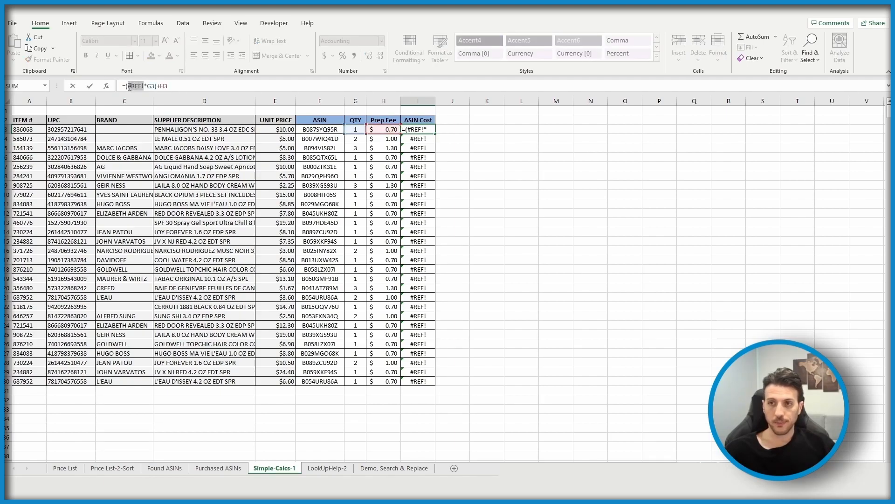
key("Delete")
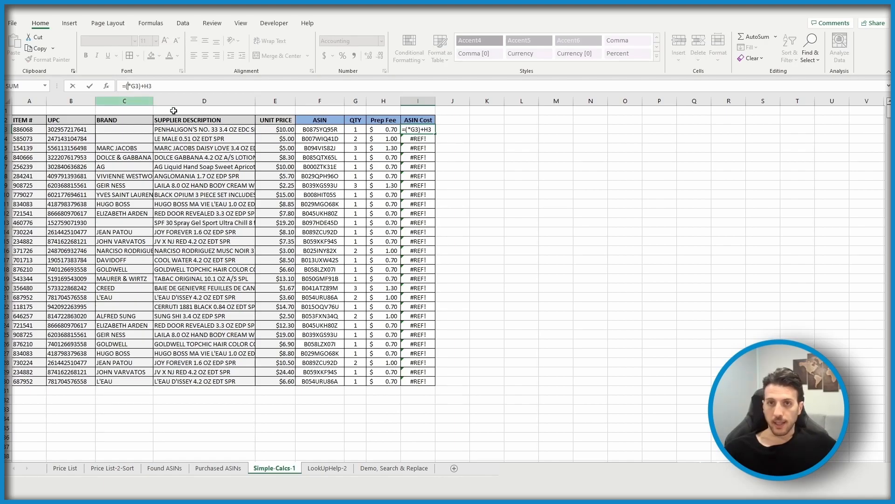
left_click(274, 129)
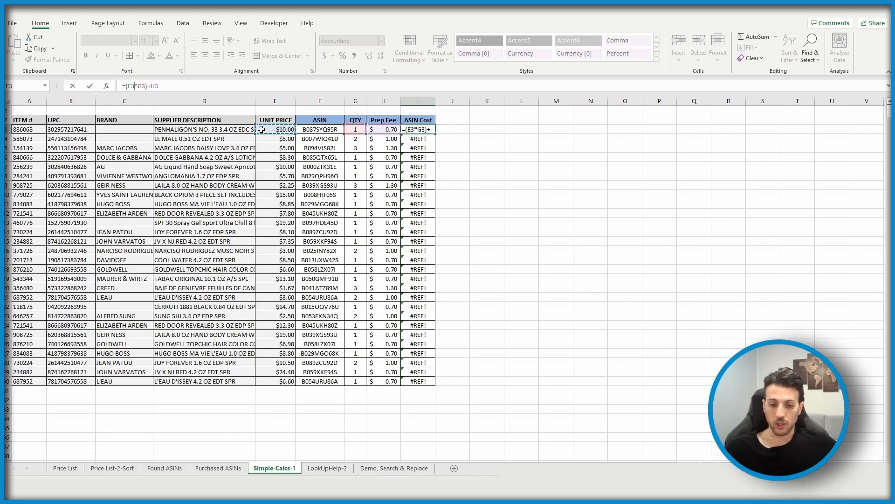
key("Return")
left_click(424, 129)
left_click_drag(435, 134, 423, 383)
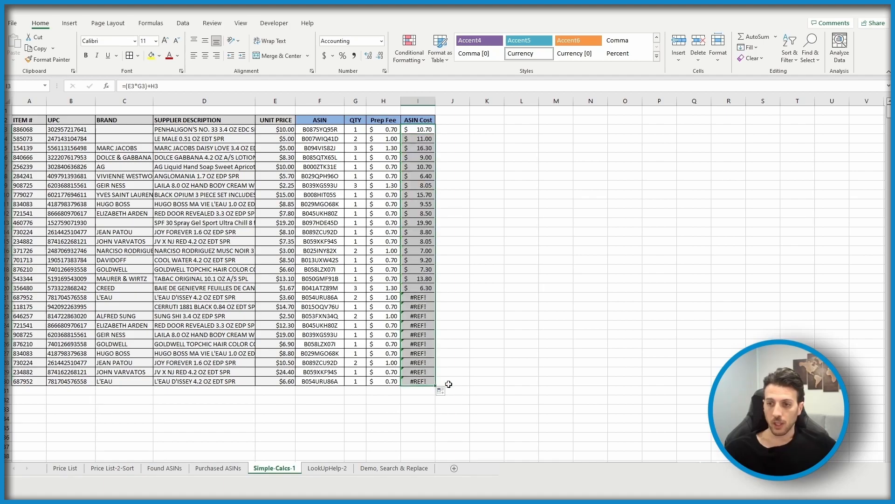
left_click(387, 418)
left_click(384, 397)
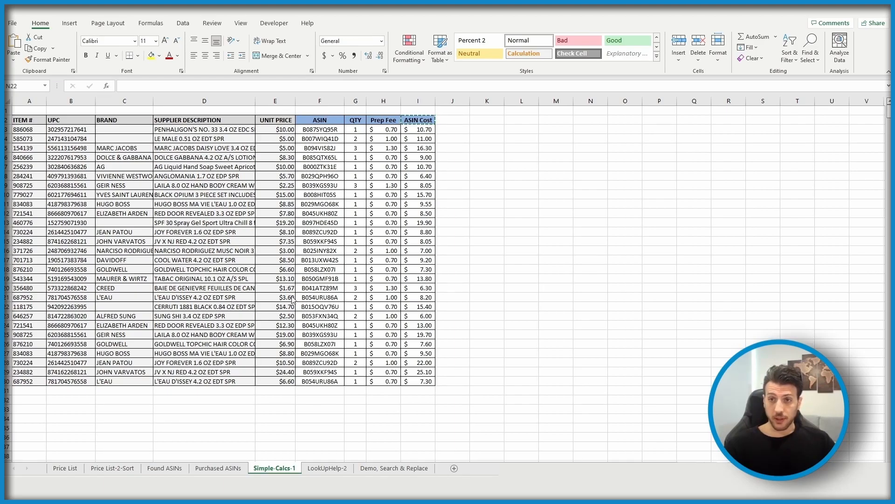
Insert two blank columns between the UNIT PRICE and ASIN columns.
left_click(317, 100)
left_click_drag(317, 99, 353, 97)
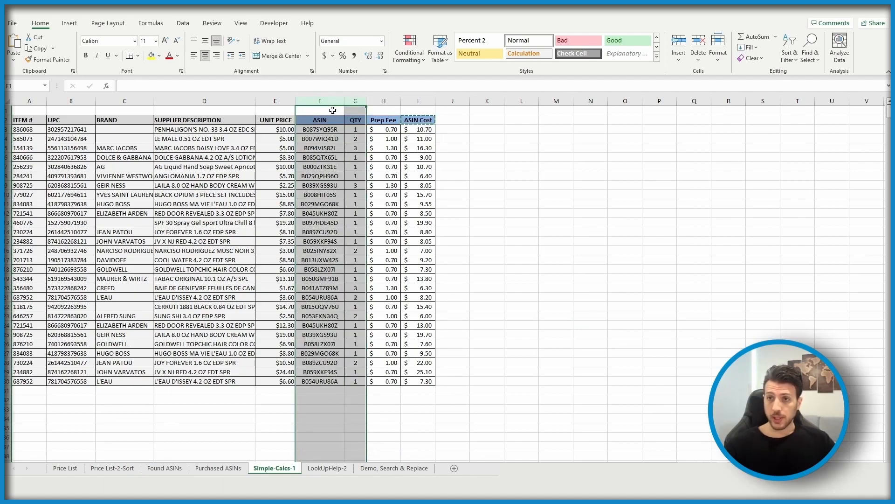
right_click(332, 110)
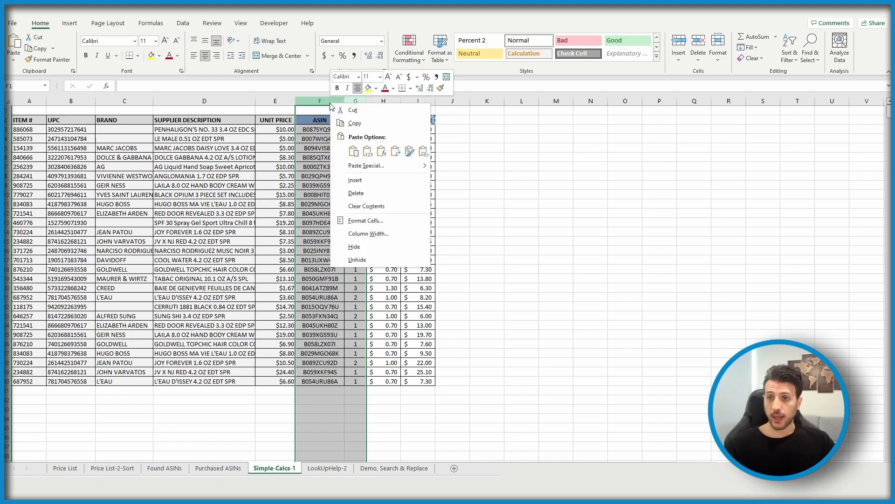
left_click(368, 180)
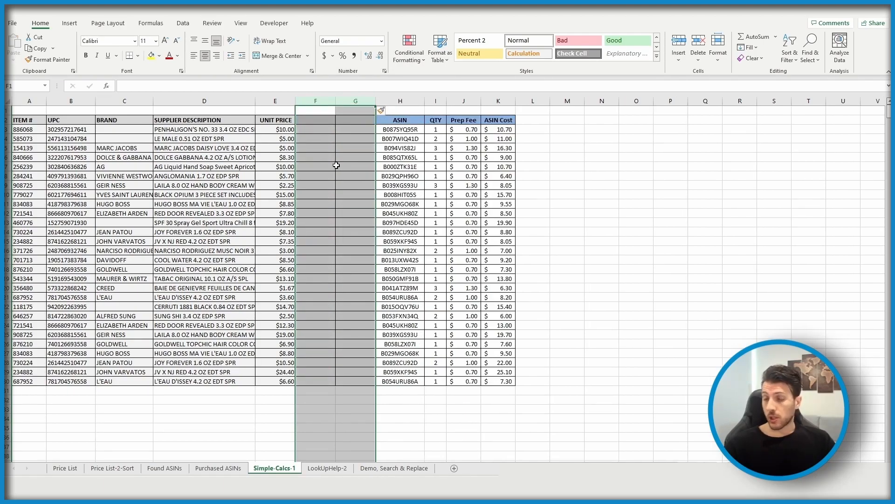
Insert four more blank columns directly before the ASIN column.
left_click_drag(398, 96, 488, 98)
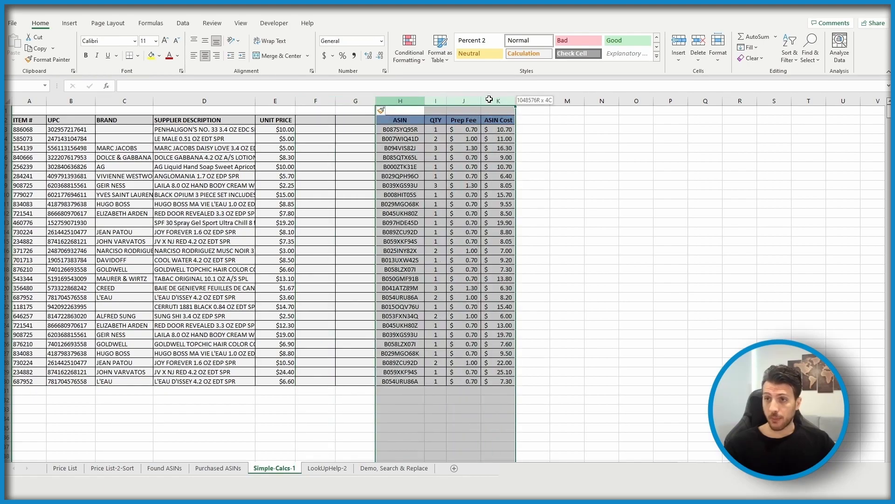
right_click(409, 99)
left_click(450, 177)
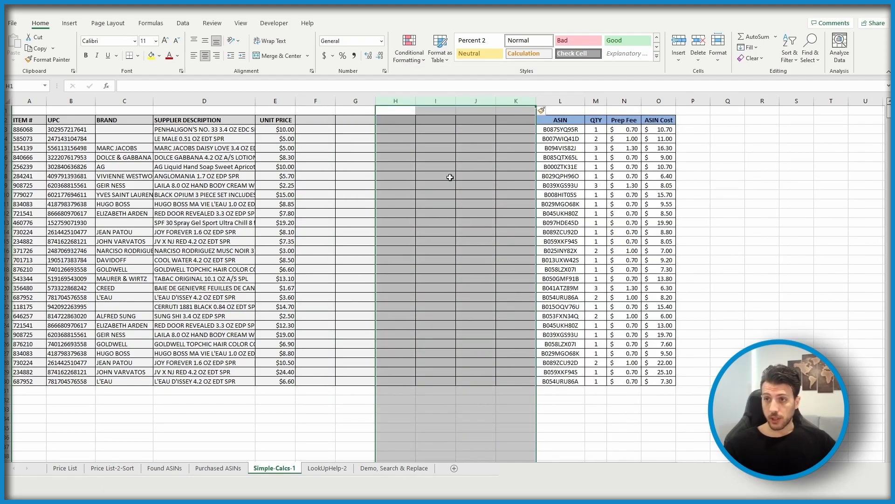
Undo the last insertion of blank columns before the ASIN column.
key("ctrl+z")
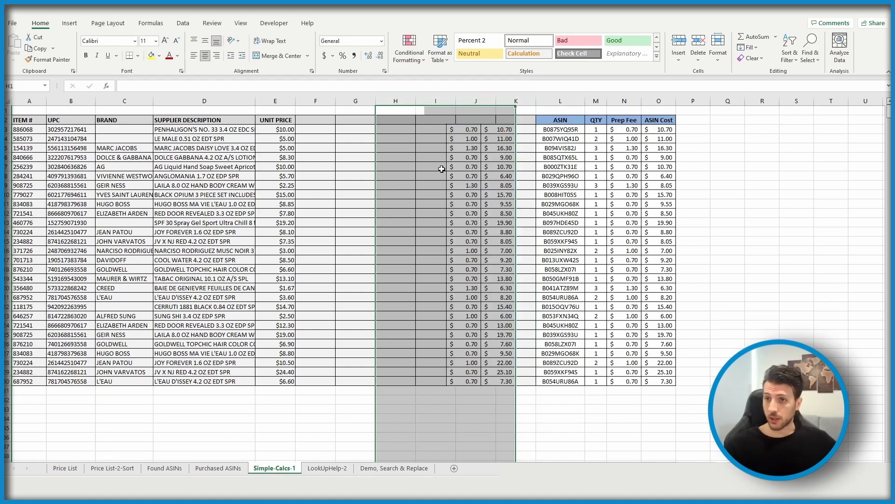
left_click(615, 286)
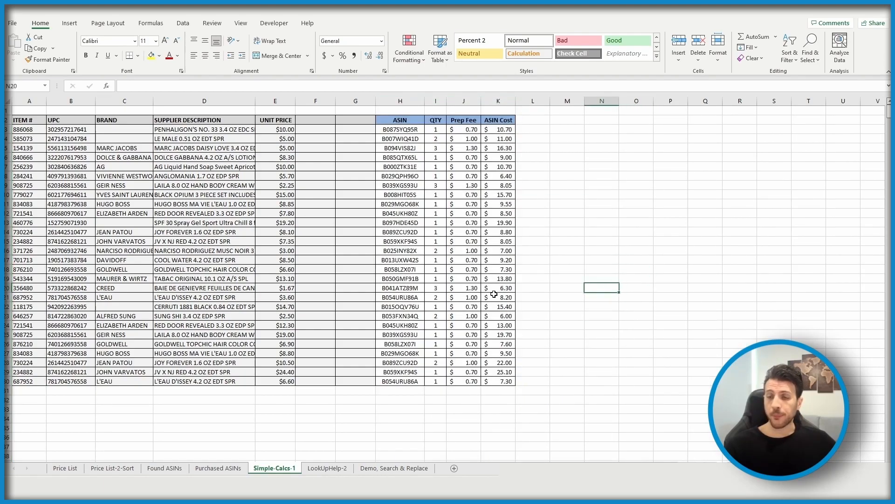
Enter the column headers "Discount %" in F2 and "$ After Discount" in G2.
left_click(314, 119)
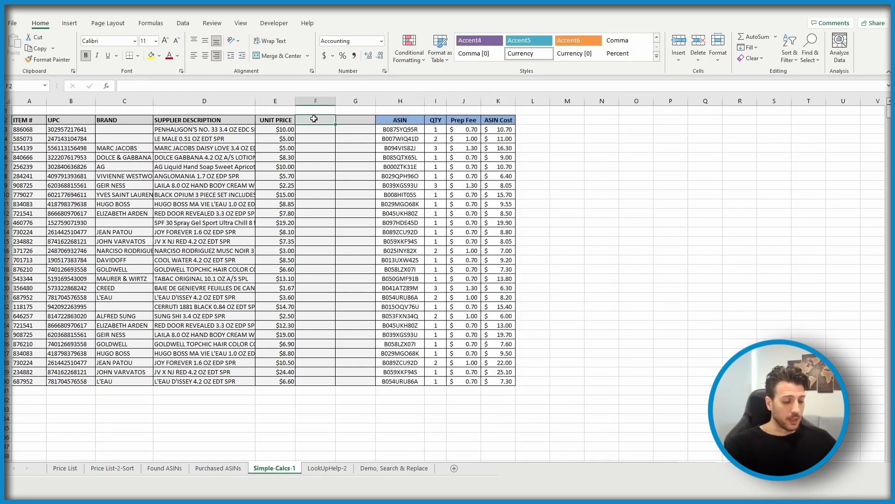
type("Discount")
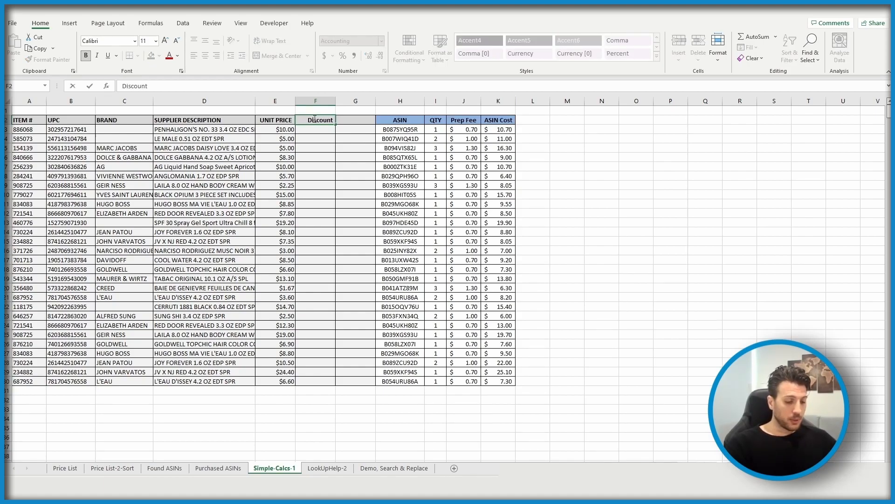
type(" %")
key("Tab")
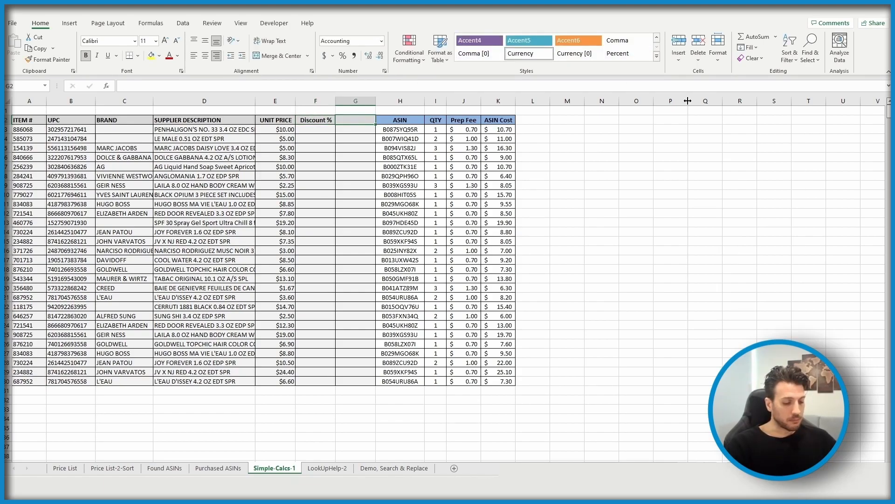
type("$")
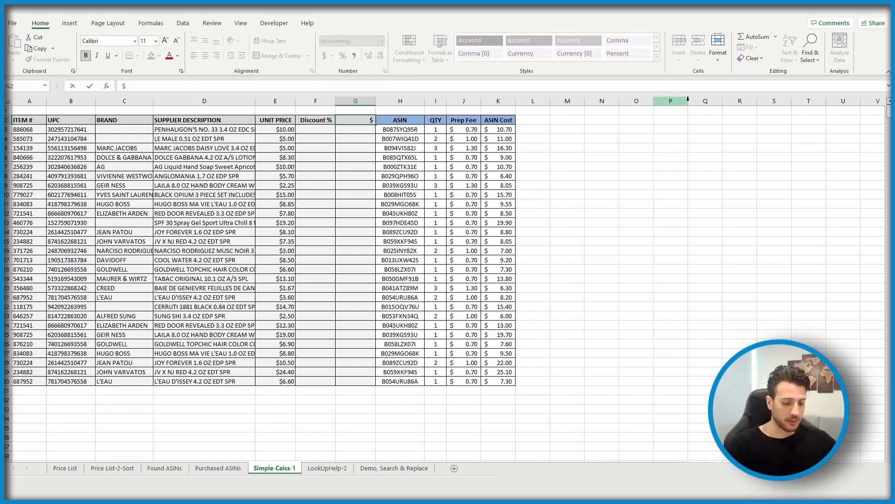
type(" After")
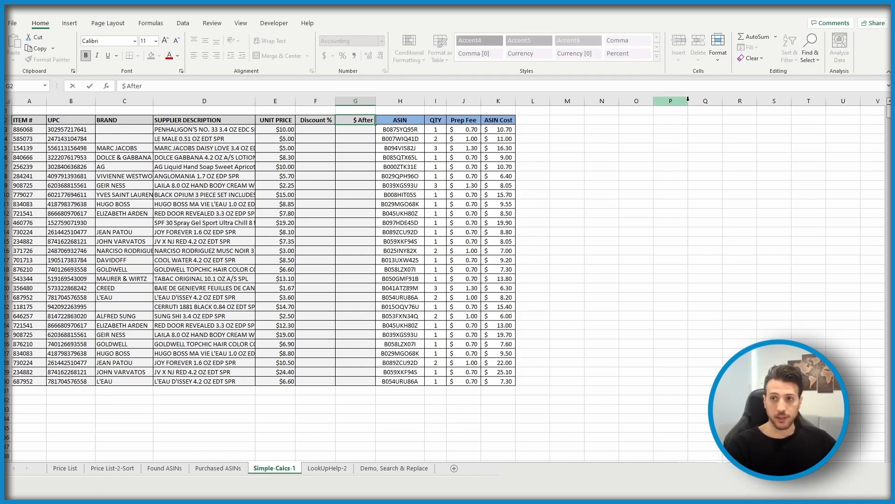
type(" D")
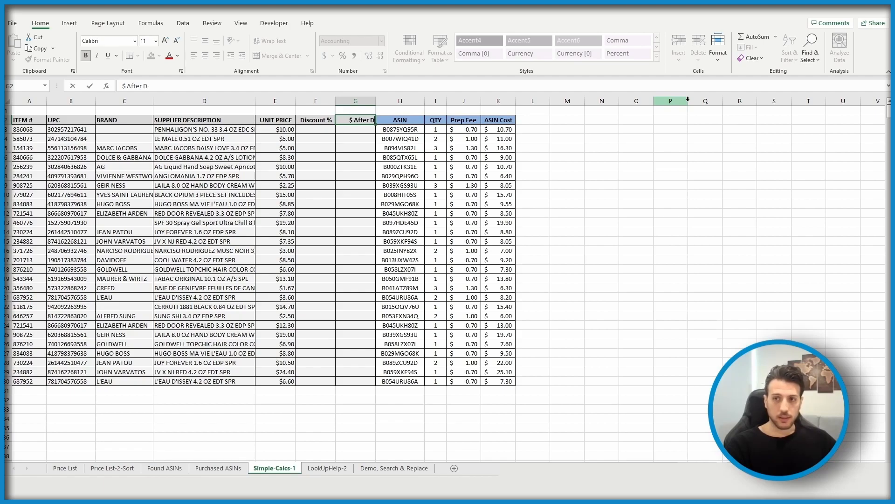
type("iscount")
key("Return")
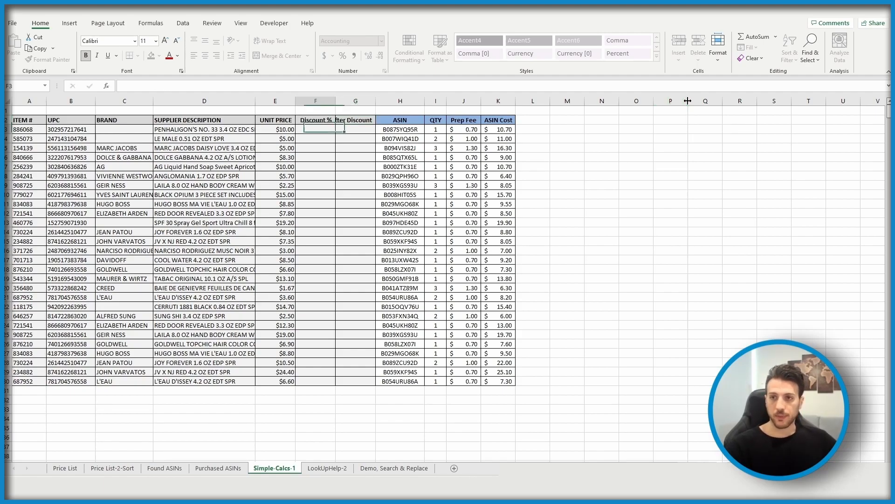
Auto-fit the widths of columns F and G to their header text.
left_click(354, 185)
left_click_drag(315, 98, 344, 100)
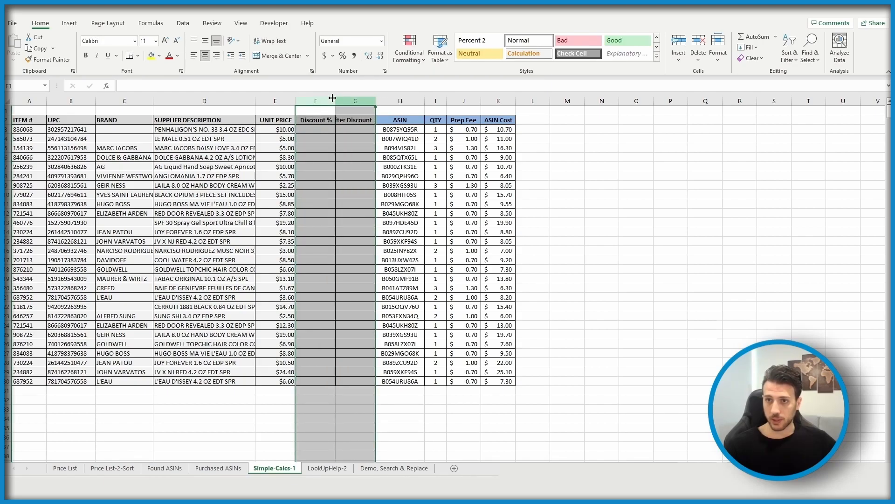
double_click(336, 101)
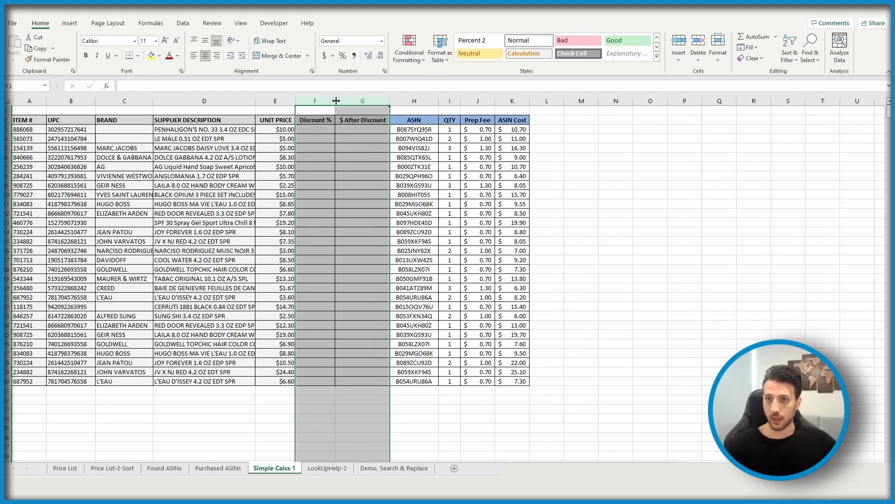
left_click(344, 194)
Copy the formatting of the Prep Fee column, J2:J30, onto the Discount % and $ After Discount columns.
left_click_drag(475, 118, 477, 381)
left_click(47, 60)
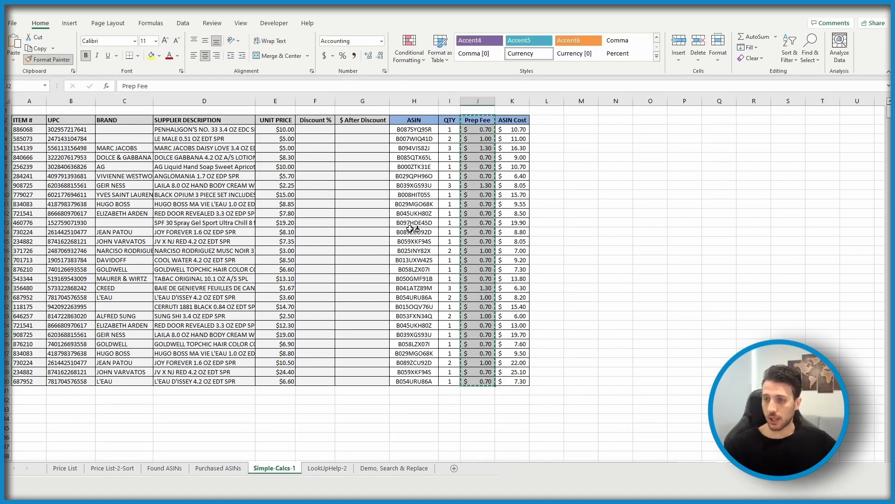
left_click(317, 119)
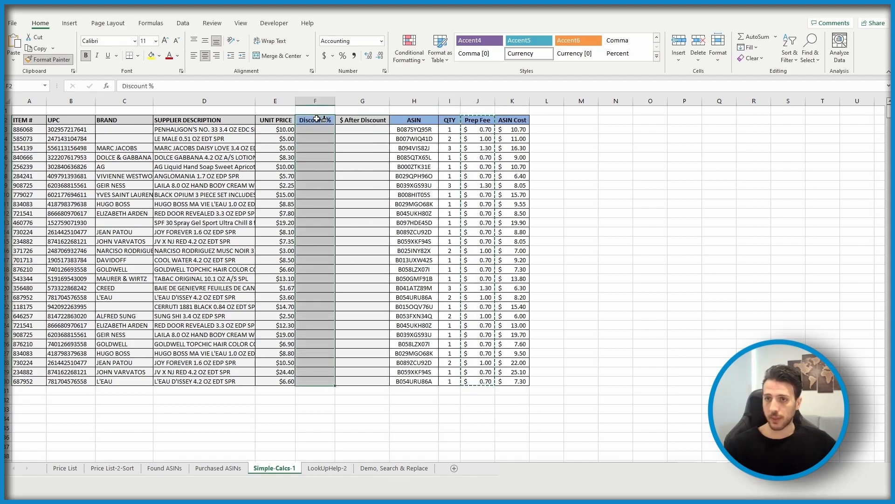
left_click(354, 119)
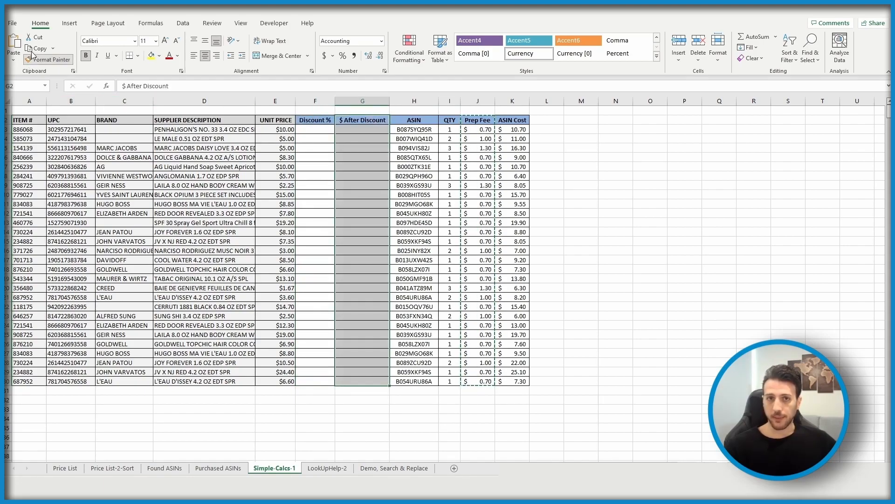
key("Escape")
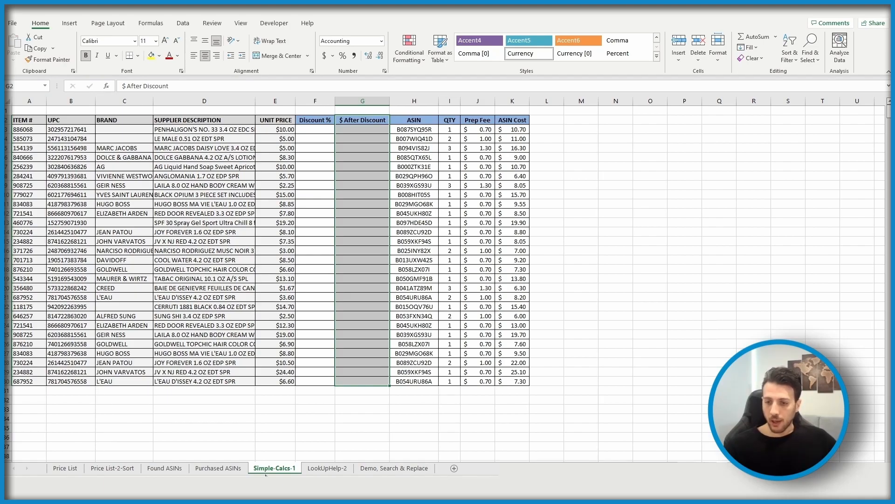
Copy the sample discount percentages from F3:F30 of LookUpHelp-2 into the Discount % column of Simple-Calcs-1, starting at F3.
left_click(330, 470)
left_click(231, 426)
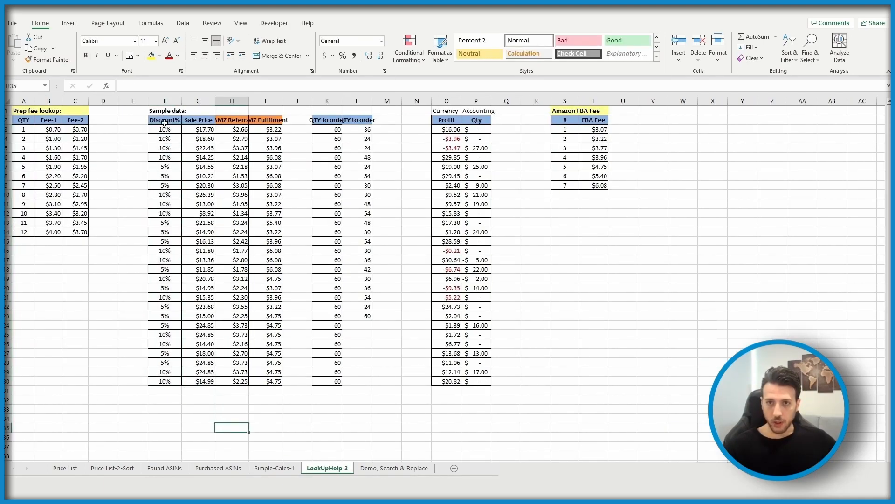
left_click_drag(157, 133, 167, 380)
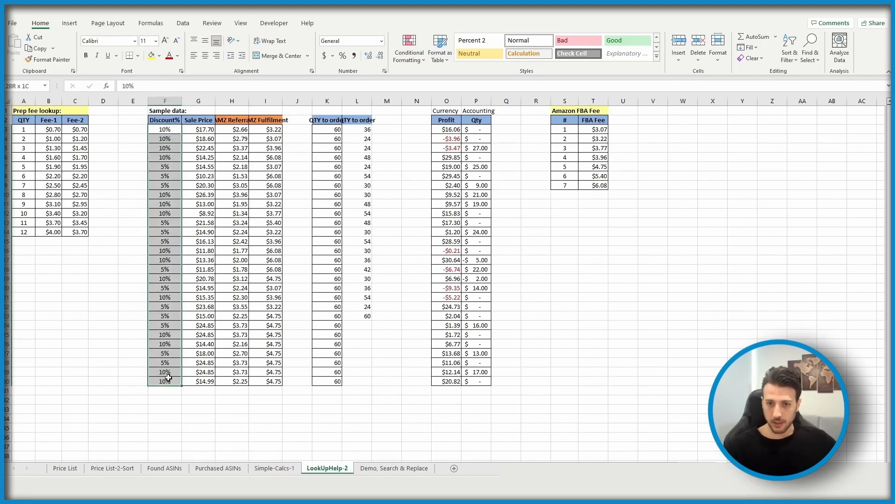
key("ctrl+c")
left_click(271, 468)
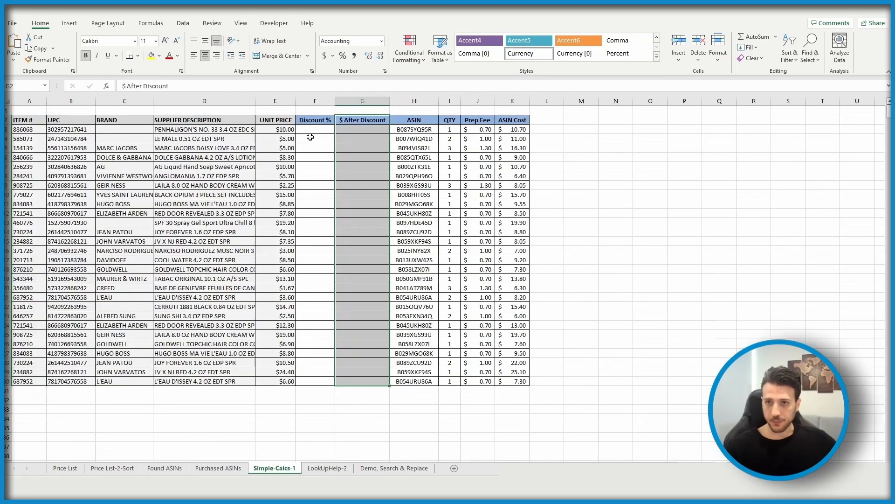
key("ctrl+v")
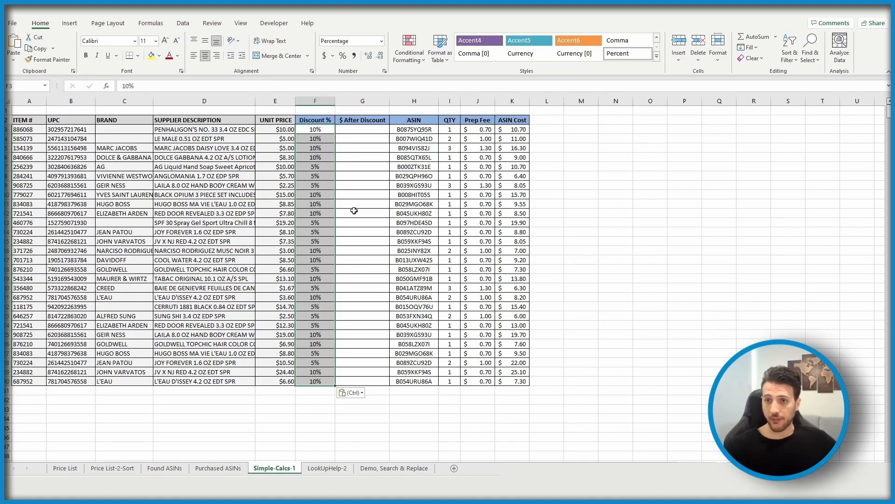
Calculate the discounted unit price in G3 with the formula =E3*(100%-F3).
left_click(345, 129)
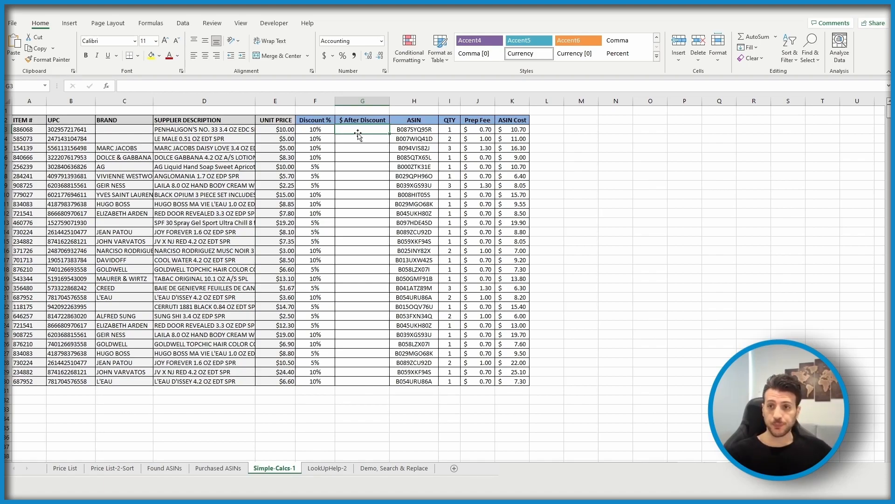
type("=")
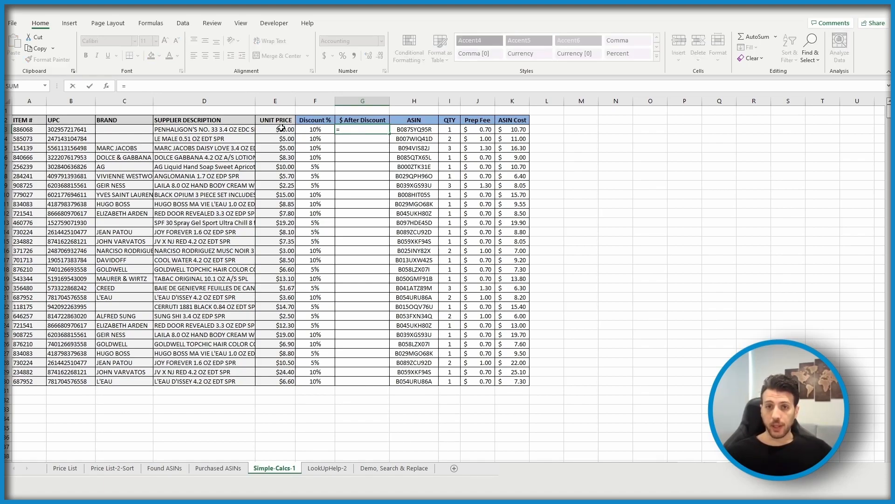
left_click(262, 130)
type("*")
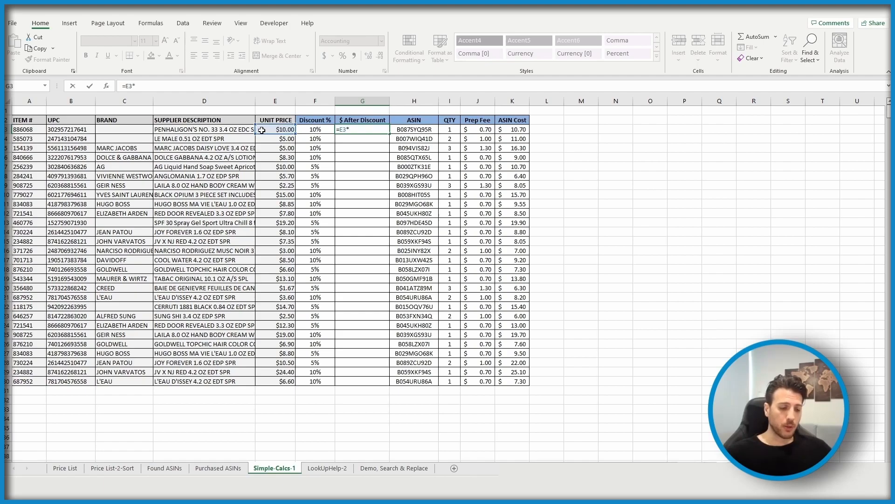
type("(100%-")
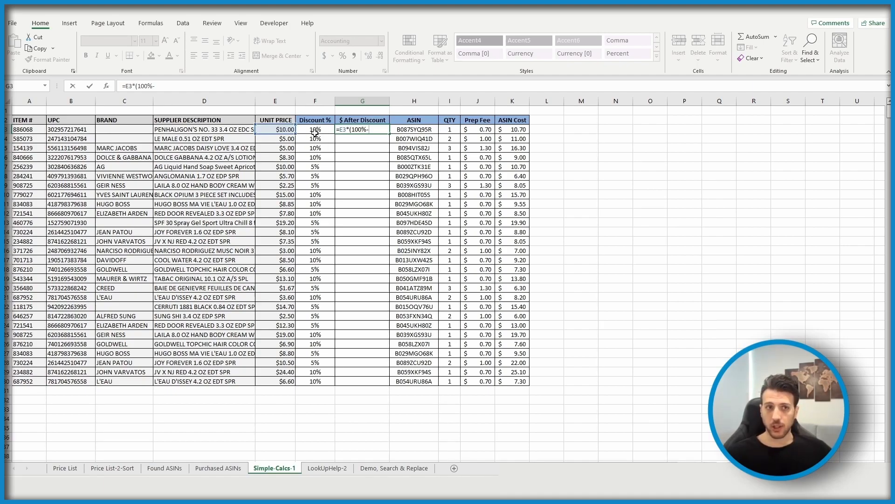
left_click(312, 131)
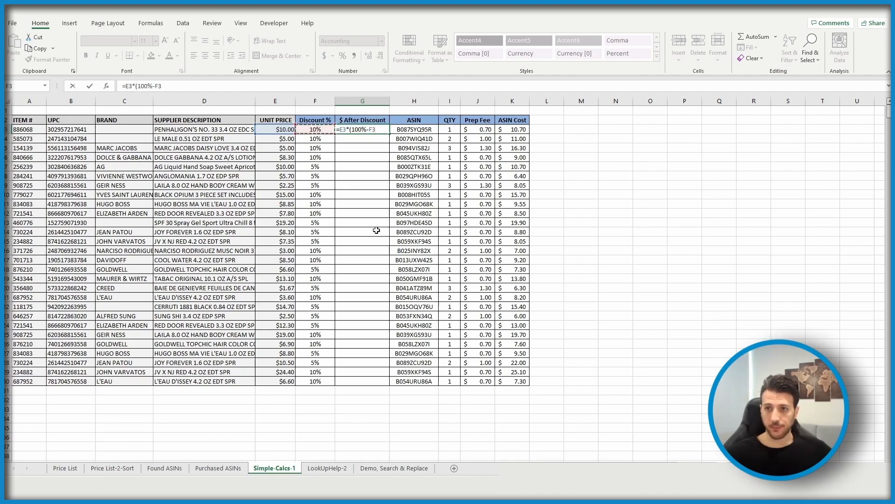
type(")")
key("Return")
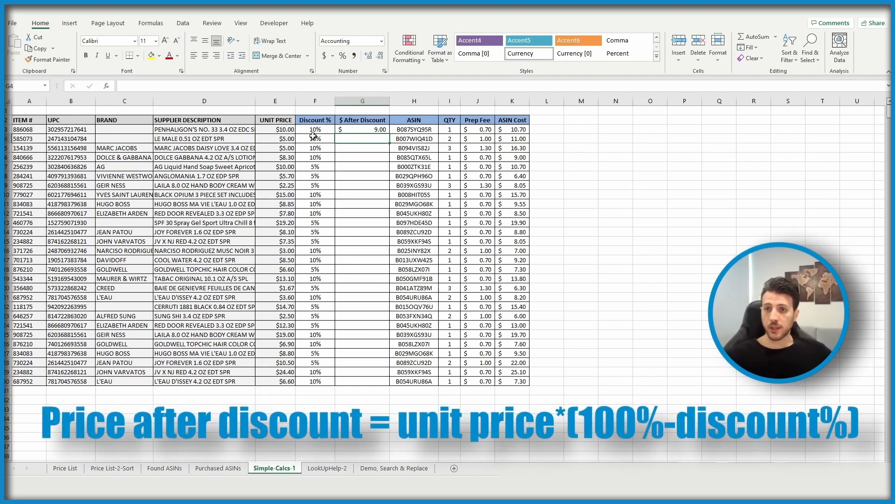
Copy the discounted price formula from G3 to G4 and fill it down to G30.
left_click(376, 130)
key("ctrl+c")
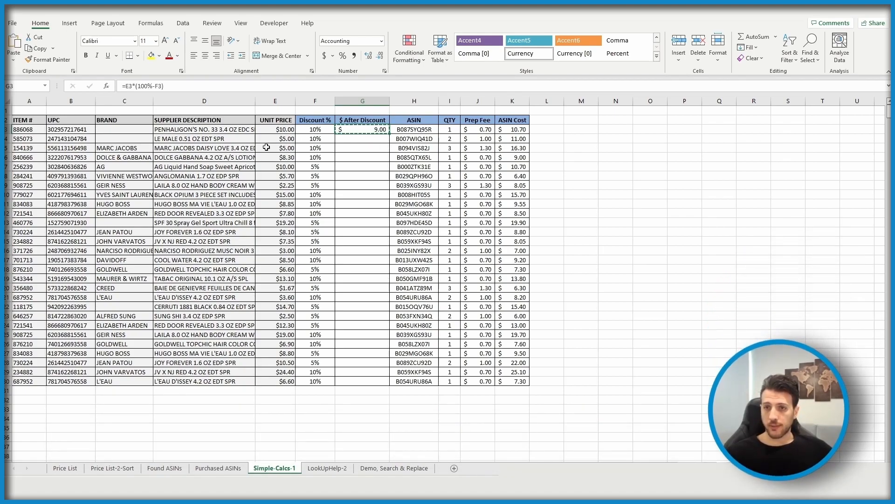
left_click(375, 140)
key("ctrl+v")
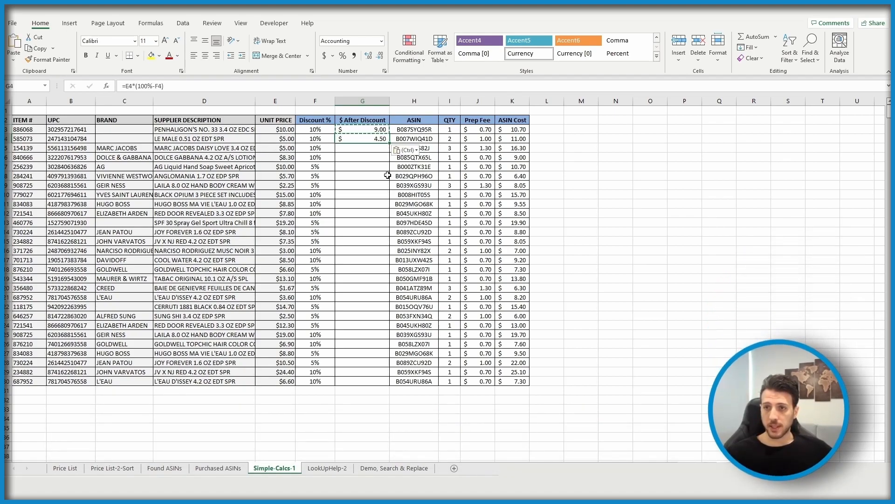
double_click(390, 144)
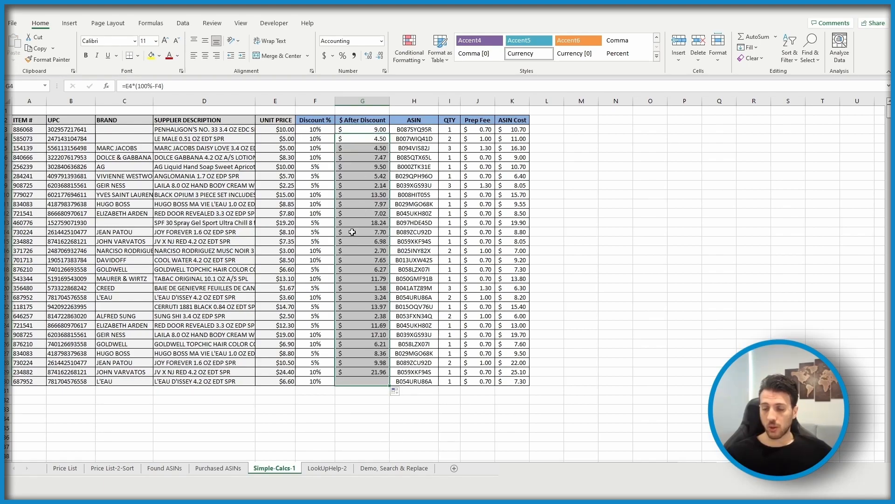
left_click(380, 420)
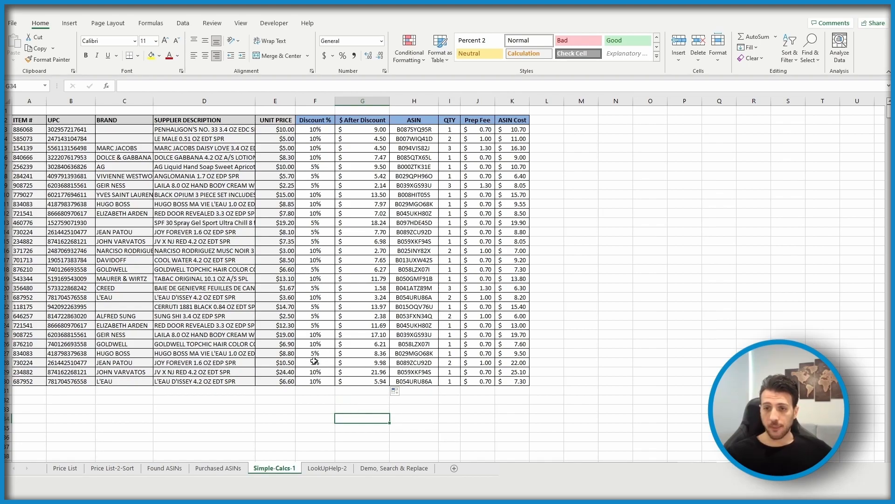
Try a 25% discount for the last item in F30 and undo it.
left_click(323, 383)
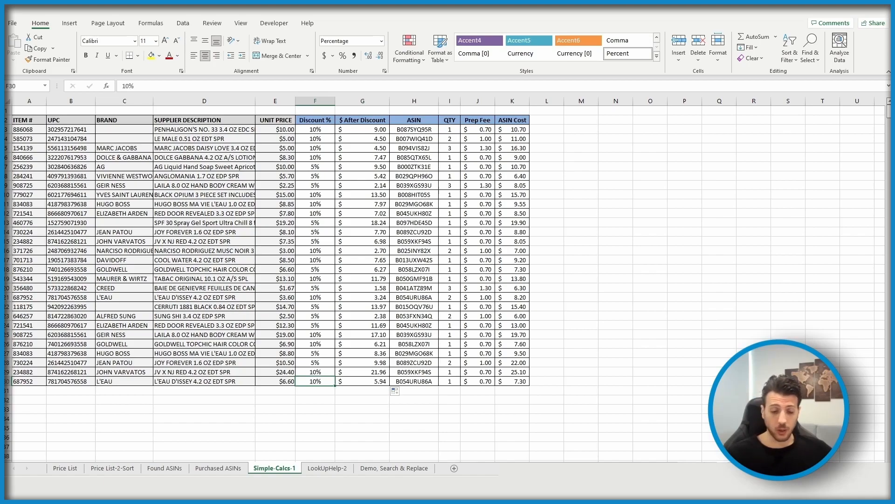
type("25")
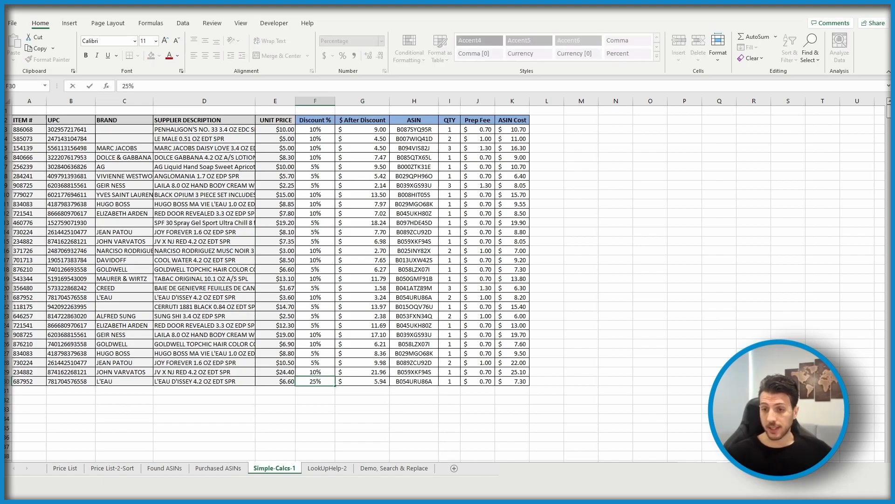
key("Return")
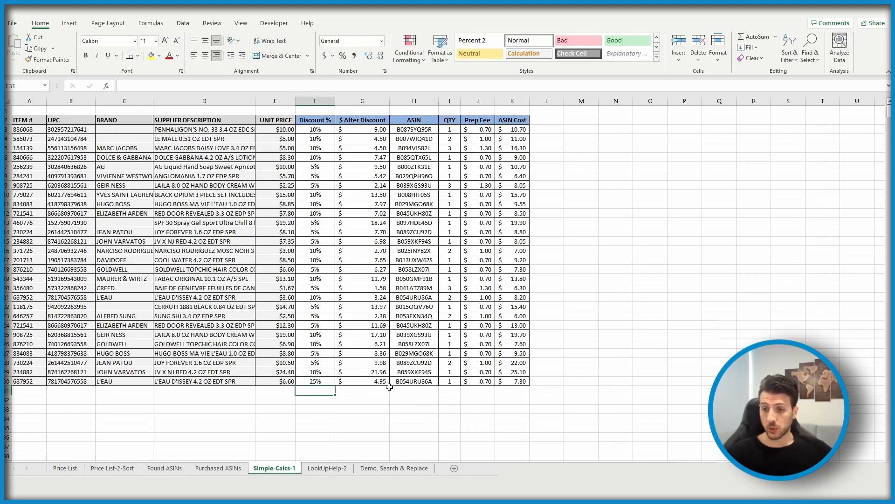
key("ctrl+z")
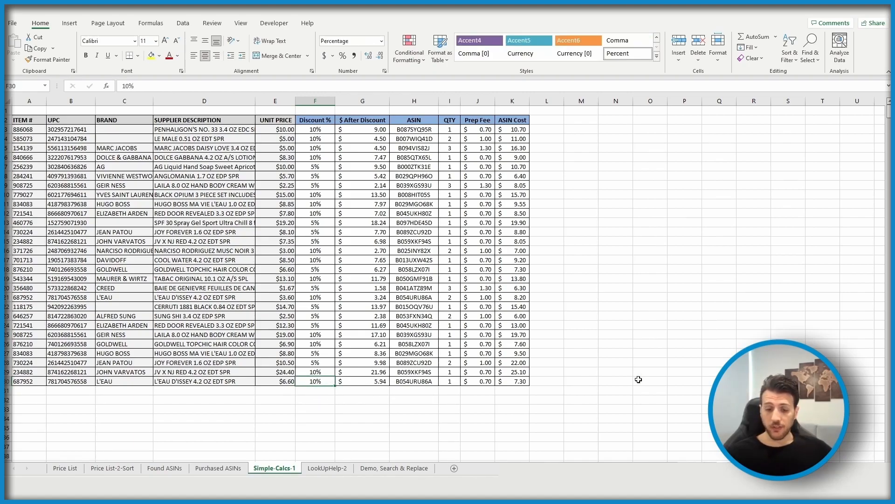
Set the discount of the last item in F30 to 50%.
type("50")
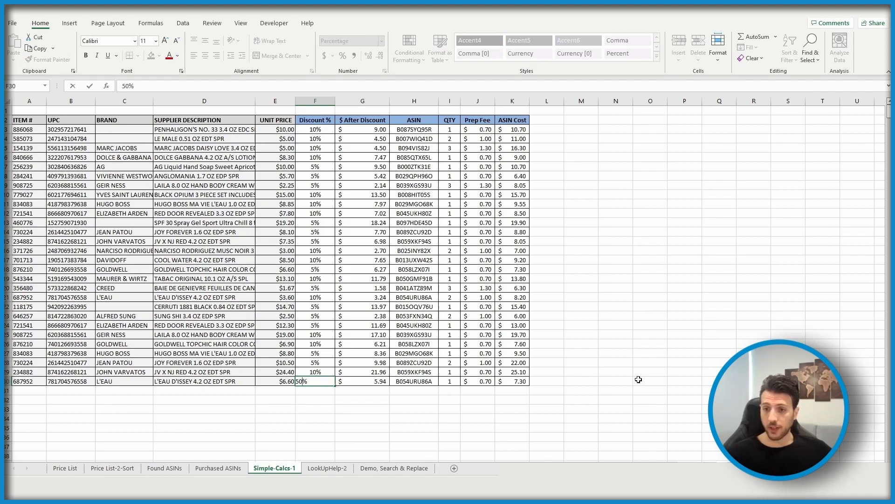
key("Return")
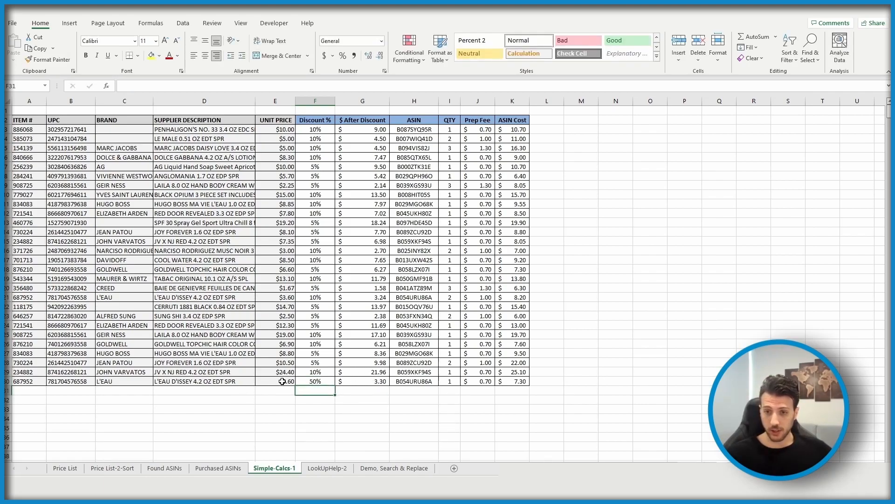
Undo the last discount change in F30.
key("ctrl+z")
left_click(374, 417)
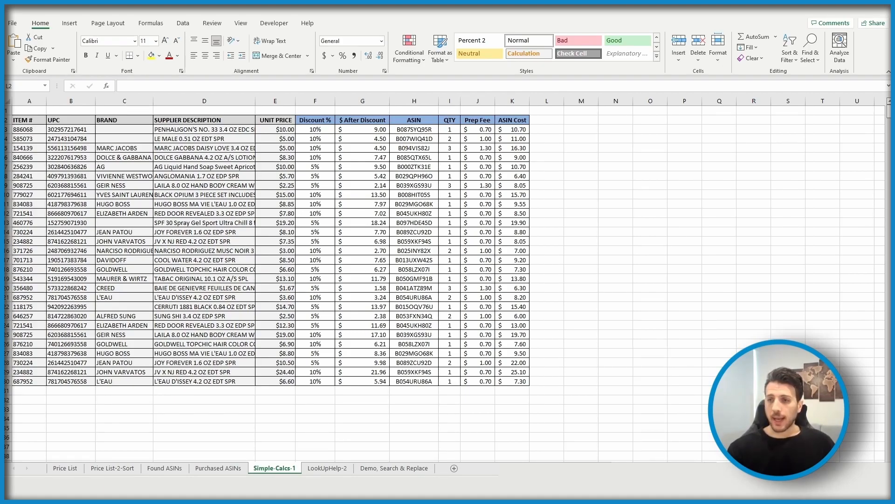
Add the column headers Sale Price, Amz Referral Fee and Amz Fulfilment Fee in L2 to N2.
left_click(543, 129)
left_click(545, 123)
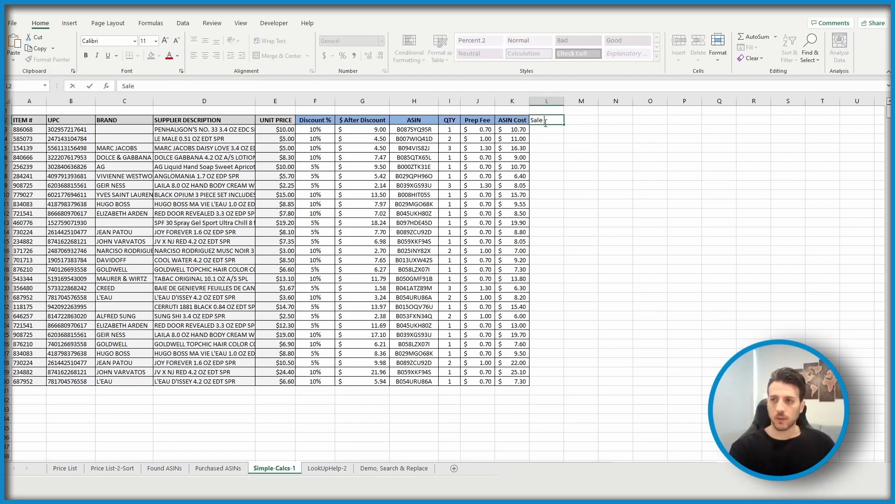
type("Sale Price")
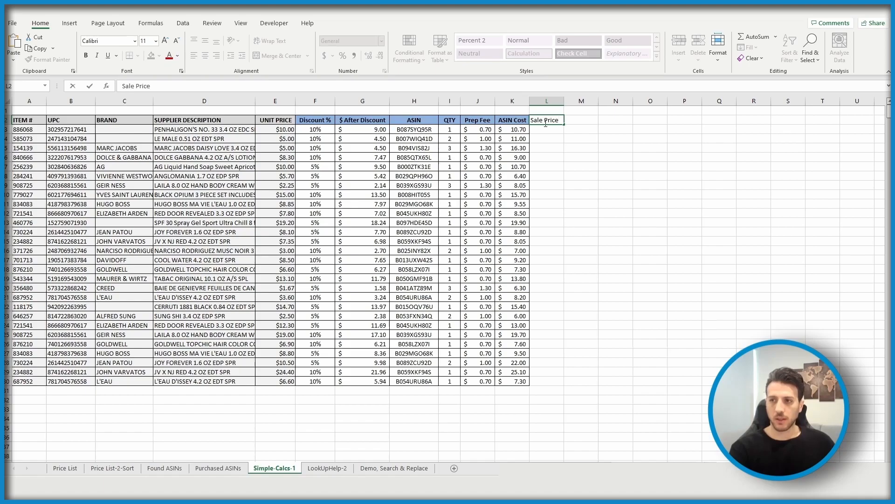
key("Tab")
type("Amz")
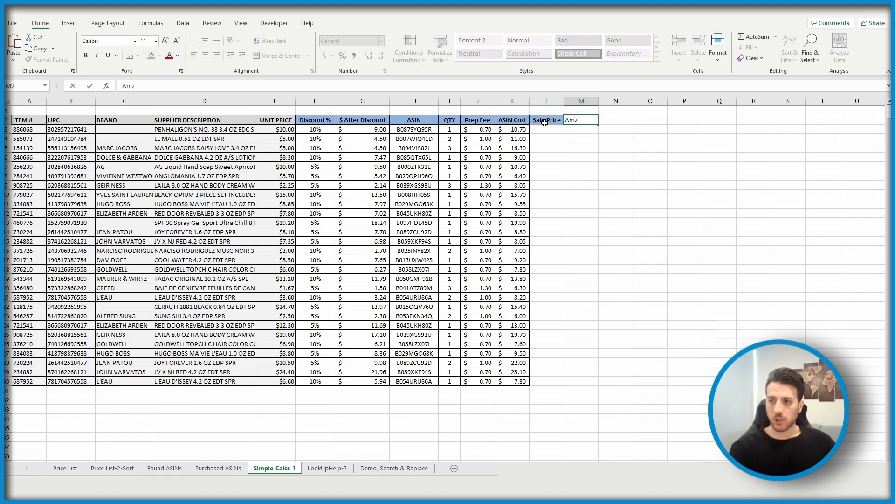
type(" Referral Fee")
key("Tab")
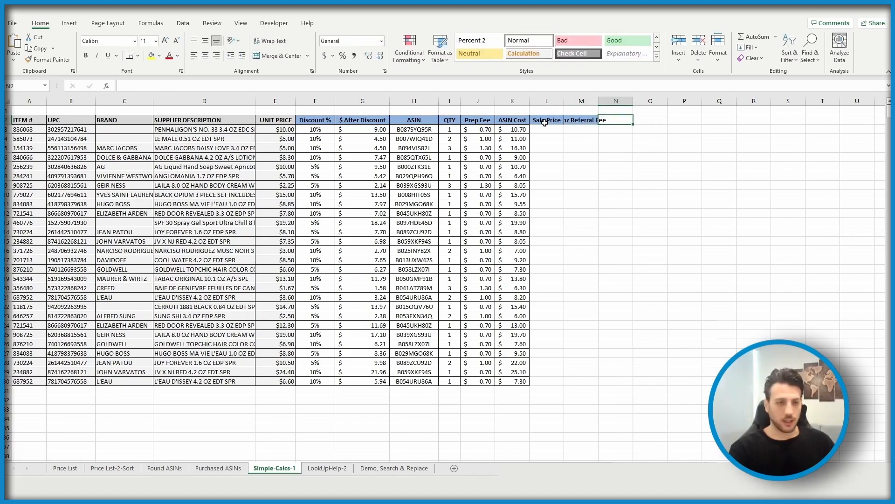
type("Ama")
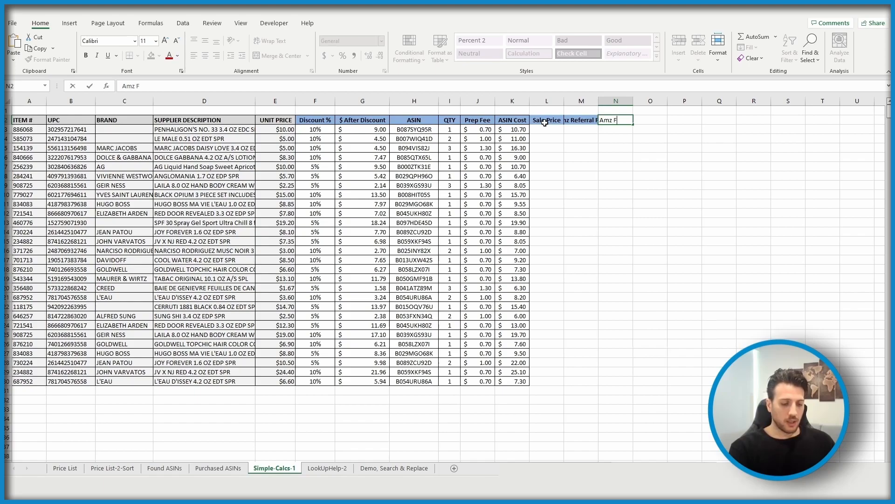
type(" Fulfilment")
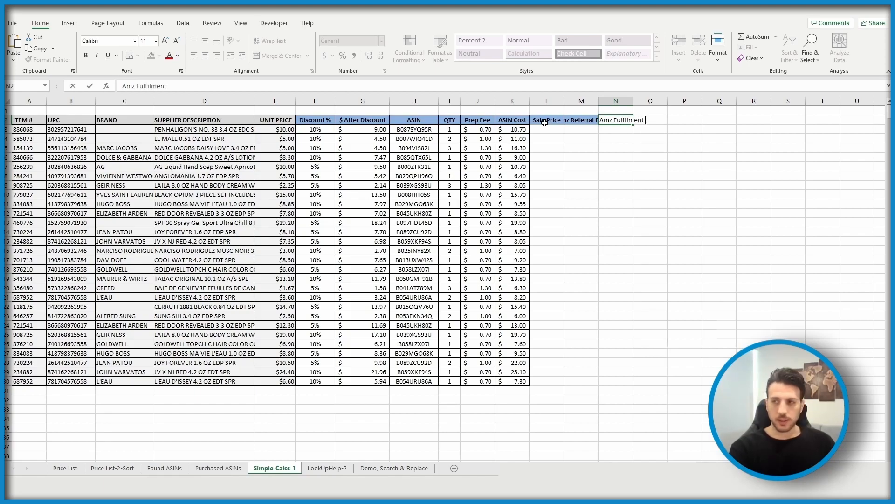
type(" Fee")
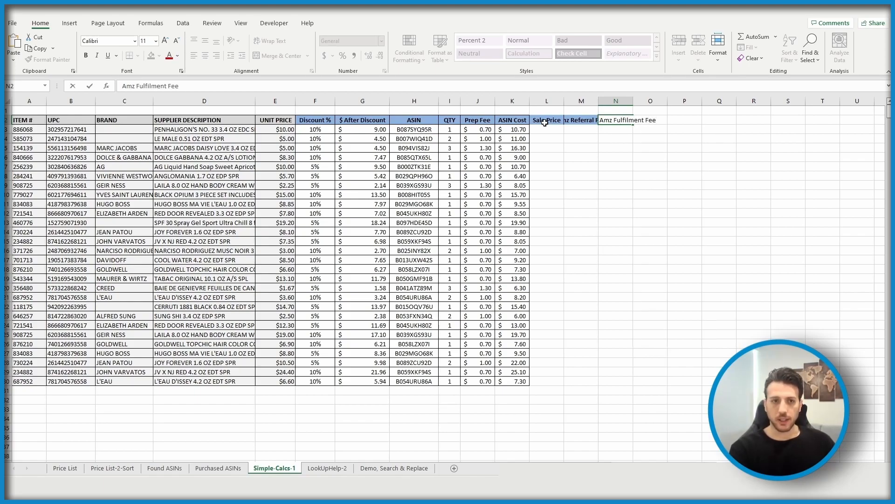
key("Tab")
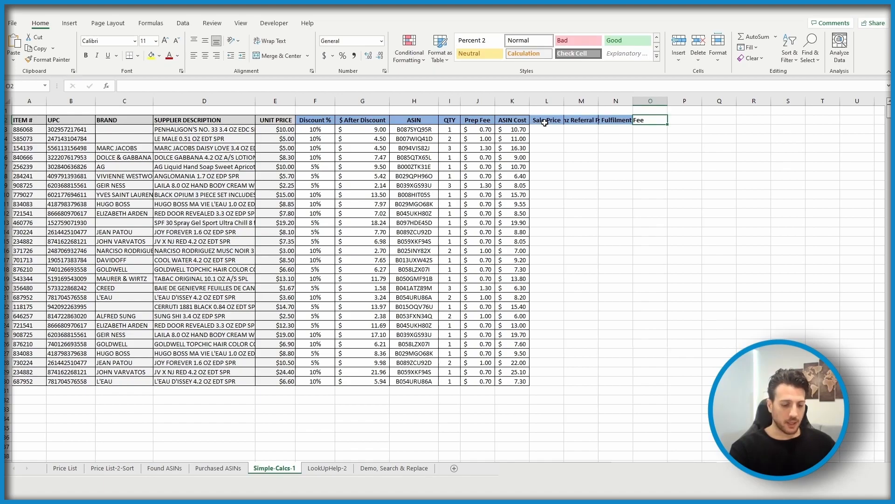
Add the column headers Profit, Margin and ROI in O2 to Q2.
type("Profit")
key("Tab")
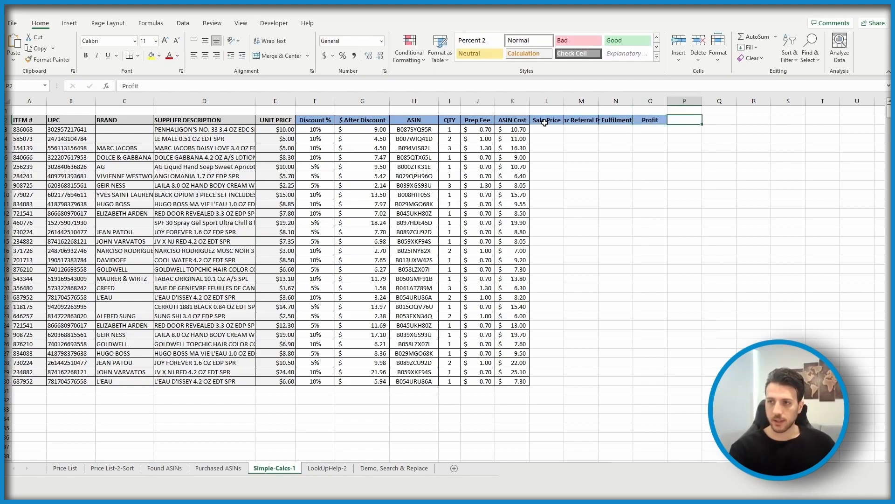
type("Margin")
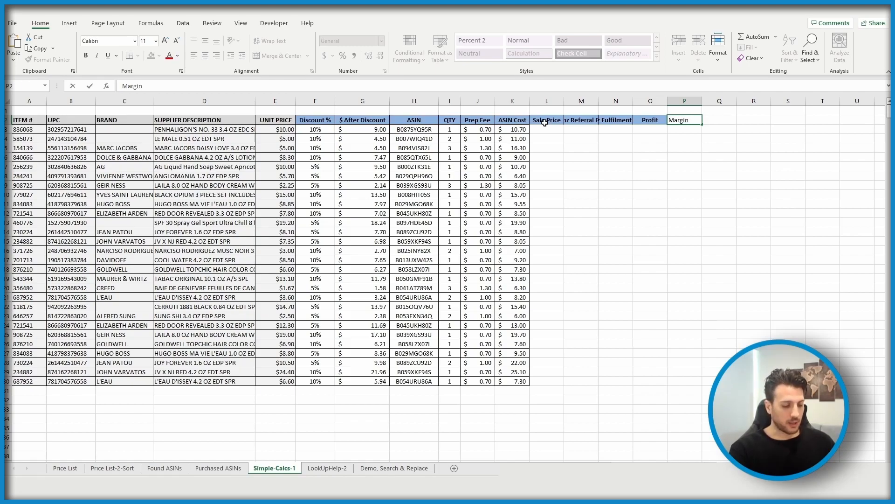
key("BackSpace")
key("BackSpace")
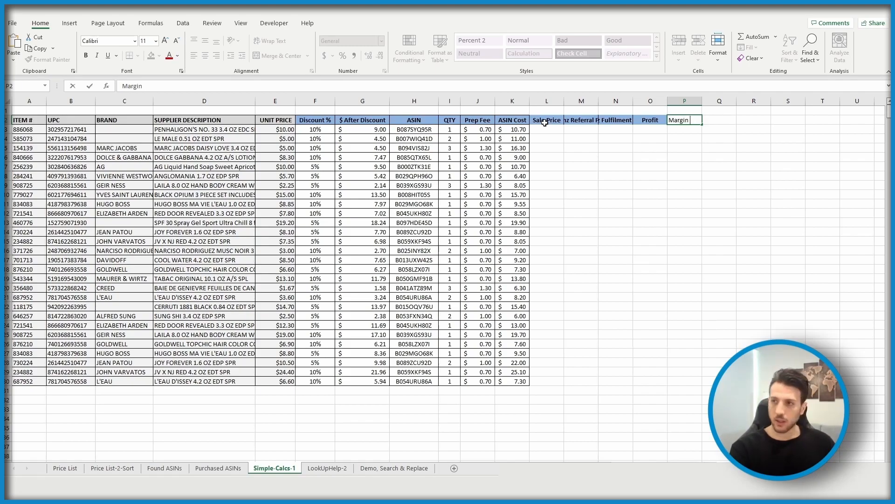
key("Tab")
type("ROI")
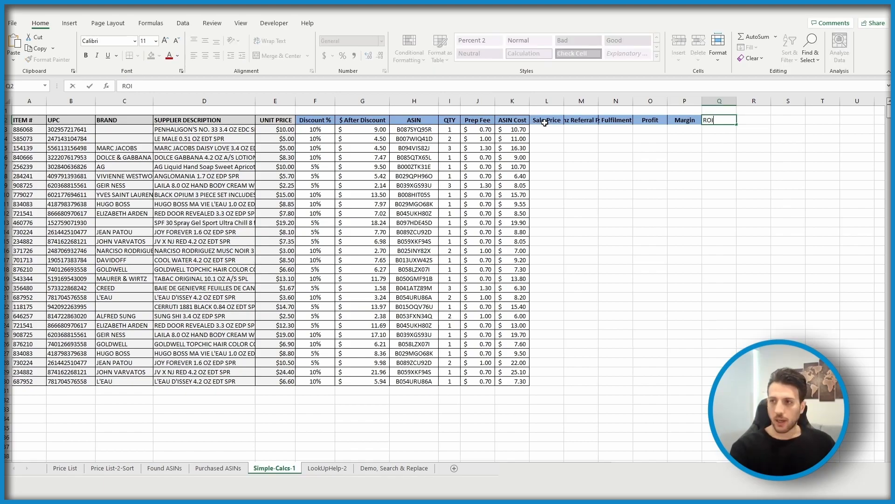
left_click(544, 122)
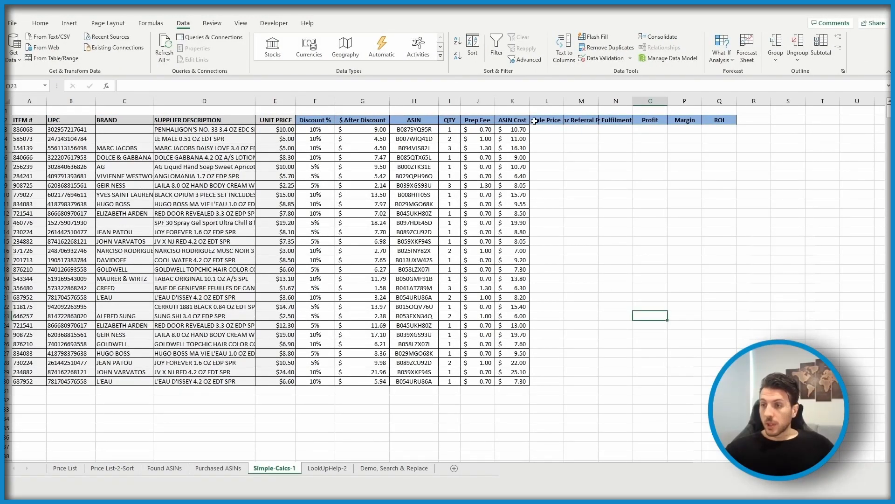
Autofit the widths of columns L to N to their headers.
mouse_move(549, 106)
left_mouse_down()
mouse_move(720, 100)
mouse_move(554, 104)
left_mouse_up()
double_click(633, 101)
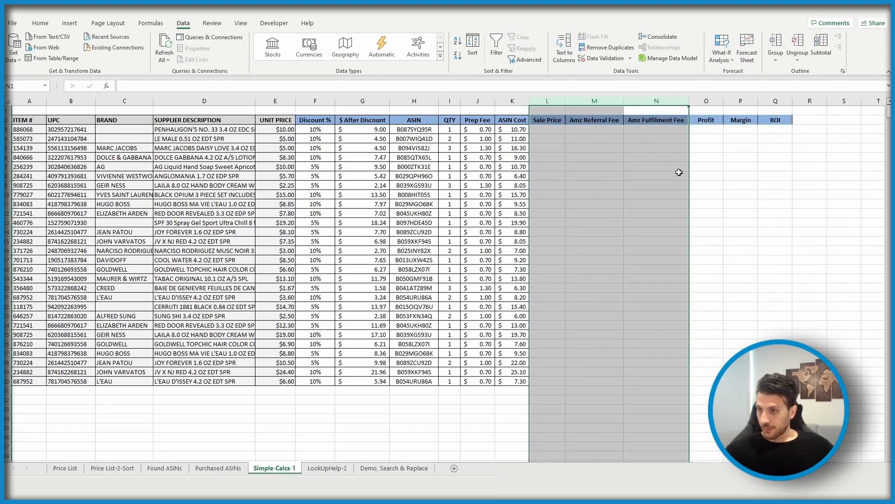
left_click(706, 204)
left_click(761, 225)
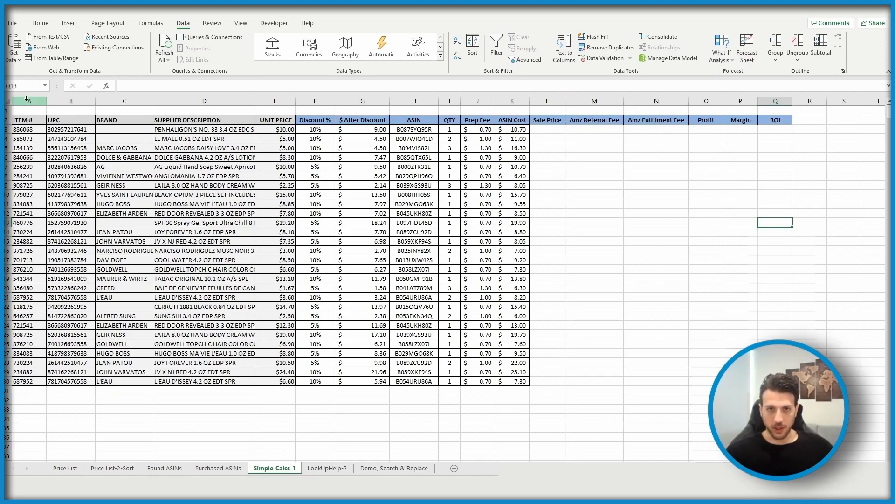
Try hiding columns A to D and undo it.
mouse_move(22, 100)
left_mouse_down()
mouse_move(221, 101)
mouse_move(208, 100)
left_mouse_up()
right_click(207, 101)
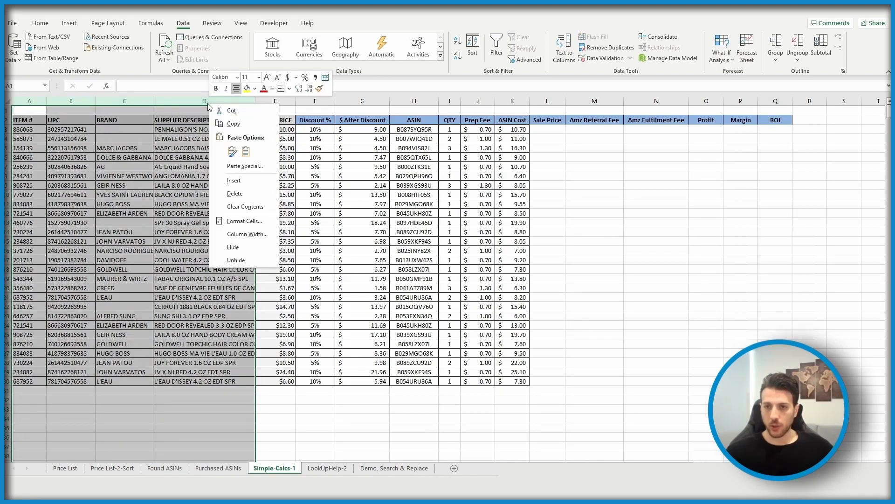
left_click(250, 250)
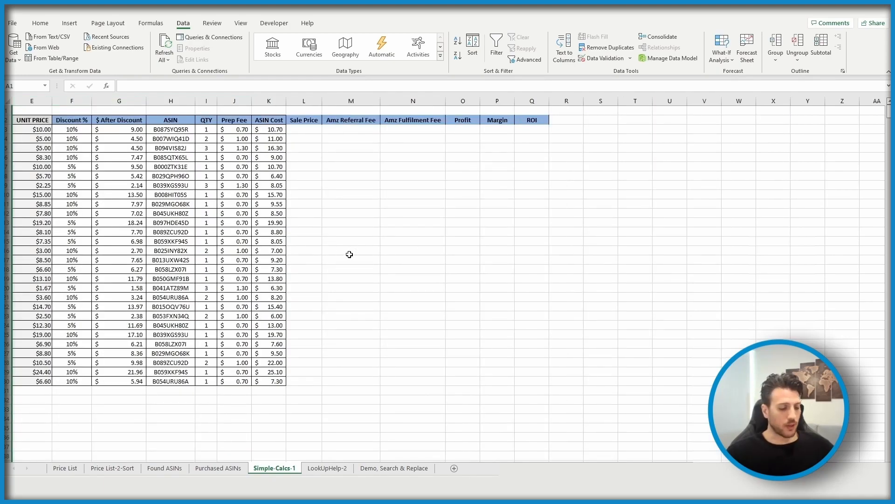
key("ctrl+z")
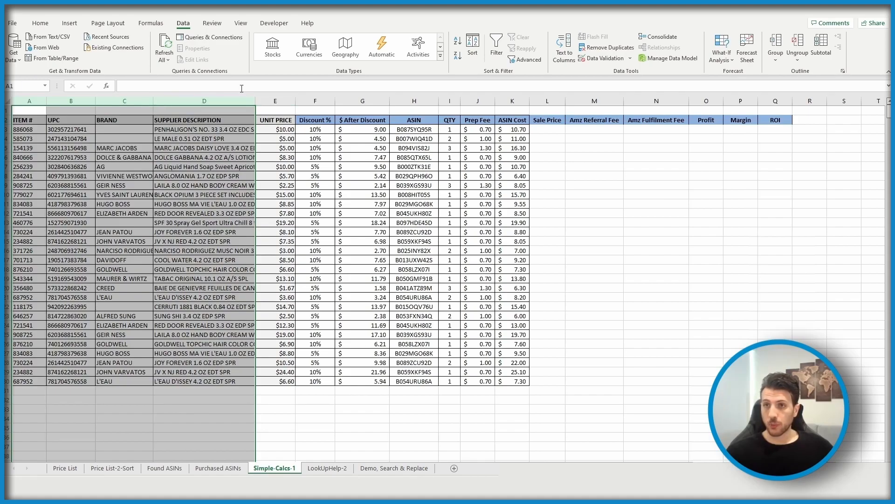
Group columns A to D and collapse the group.
left_click(40, 23)
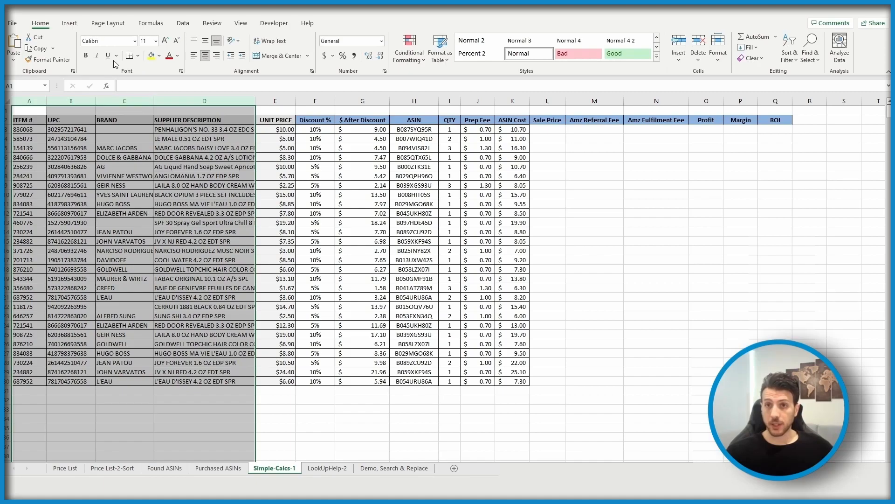
left_click(182, 24)
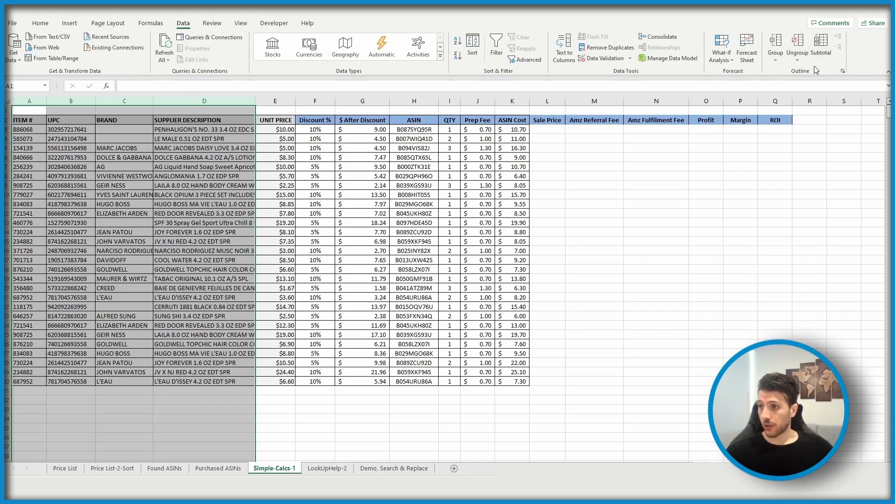
left_click(780, 51)
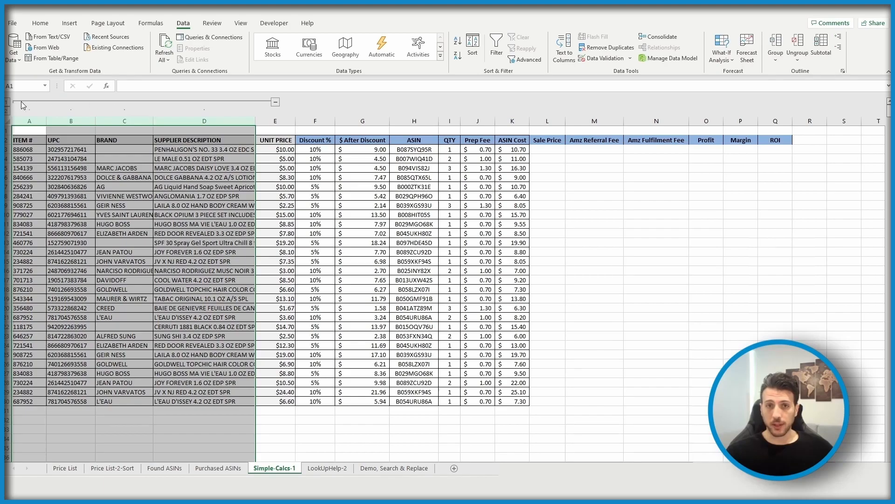
left_click(252, 232)
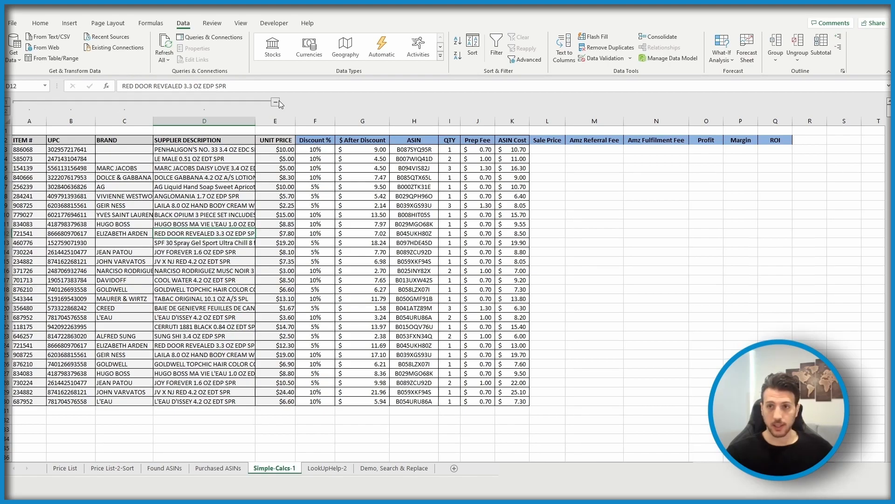
left_click(275, 101)
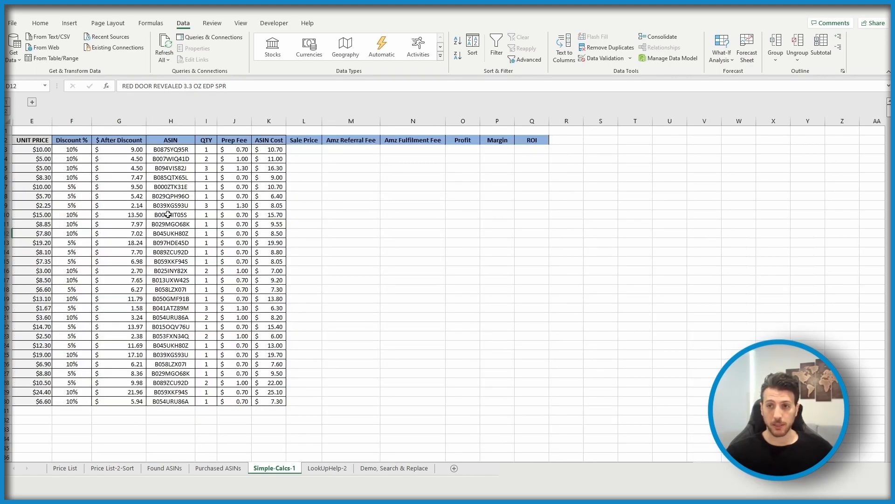
left_click(32, 103)
left_click(275, 101)
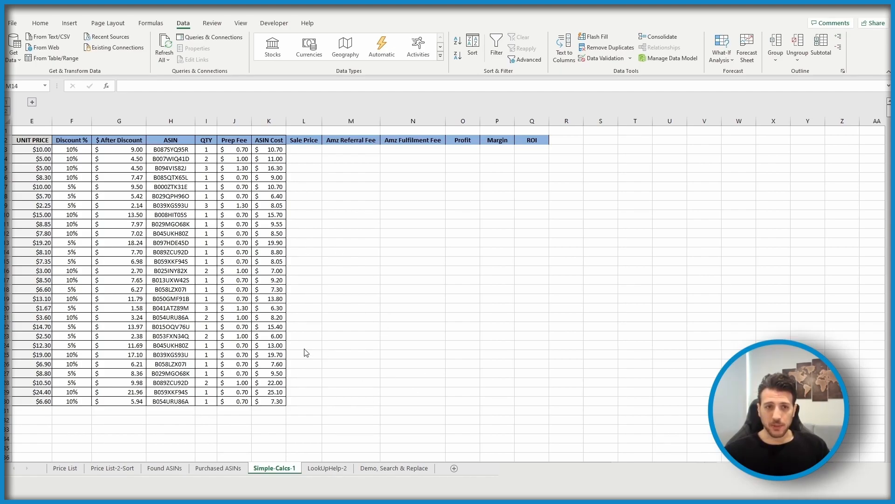
Copy the sale price, referral fee and fulfilment fee data in G3:I30 of LookUpHelp-2 into Simple-Calcs-1 starting at L3.
left_click(329, 467)
left_click_drag(197, 127, 271, 380)
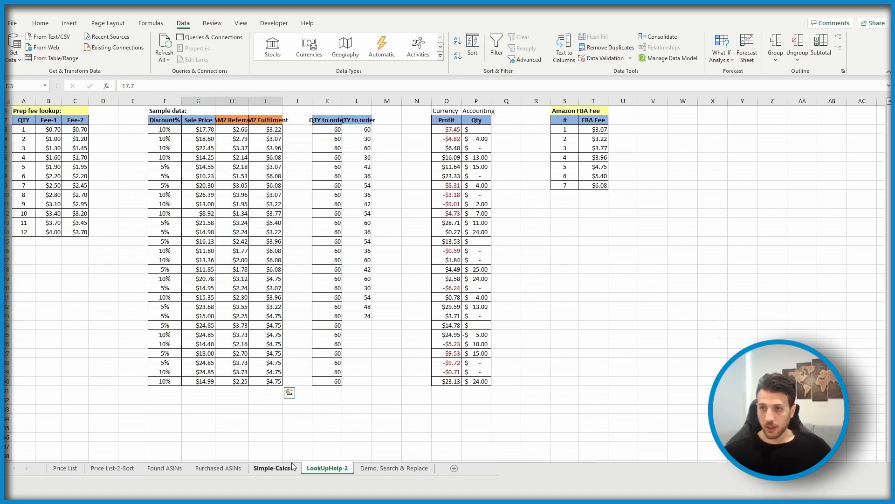
left_click(279, 468)
left_click(310, 152)
type("$17.70\t$2.66\t$3.22 $18.60\t$2.79\t$3.07 $22.45\t$3.37\t$3.96 $14.25\t$2.14\t$6.08 $14.55\t$2.18\t$3.07 $10.23\t$1.53\t$6.08 $20.30\t$3.05\t$6.08 $26.39\t$3.96\t$3.07 $13.00\t$1.95\t$3.22 $8.92\t$1.34\t$3.77 $21.58\t$3.24\t$5.40 $14.90\t$2.24\t$3.22 $16.13\t$2.42\t$3.96 $11.80\t$1.77\t$6.08 $13.36\t$2.00\t$6.08 $11.85\t$1.78\t$6.08 $20.78\t$3.12\t$4.75 $14.95\t$2.24\t$3.07 $15.35\t$2.30\t$3.96 $23.68\t$3.55\t$3.22 $15.00\t$2.25\t$4.75 $24.85\t$3.73\t$4.75 $24.85\t$3.73\t$4.75 $14.40\t$2.16\t$4.75 $18.00\t$2.70\t$4.75 $24.85\t$3.73\t$4.75 $24.85\t$3.73\t$4.75 $14.99\t$2.25\t$4.75")
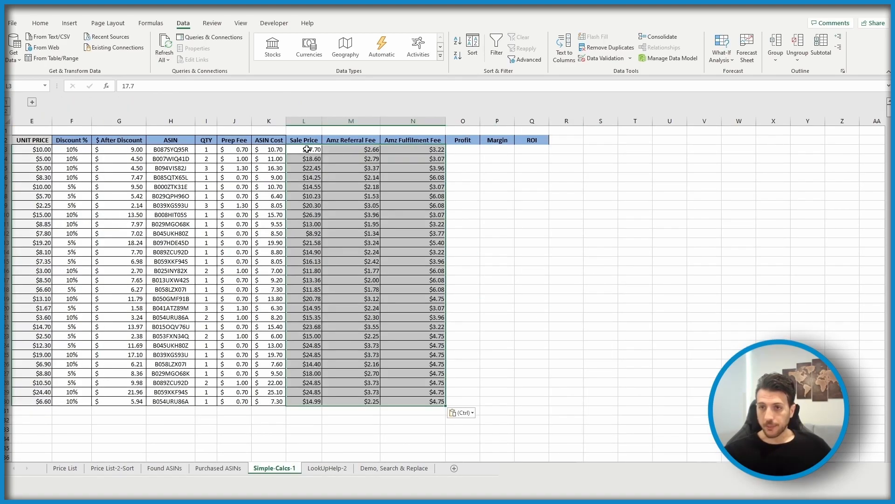
left_click(383, 212)
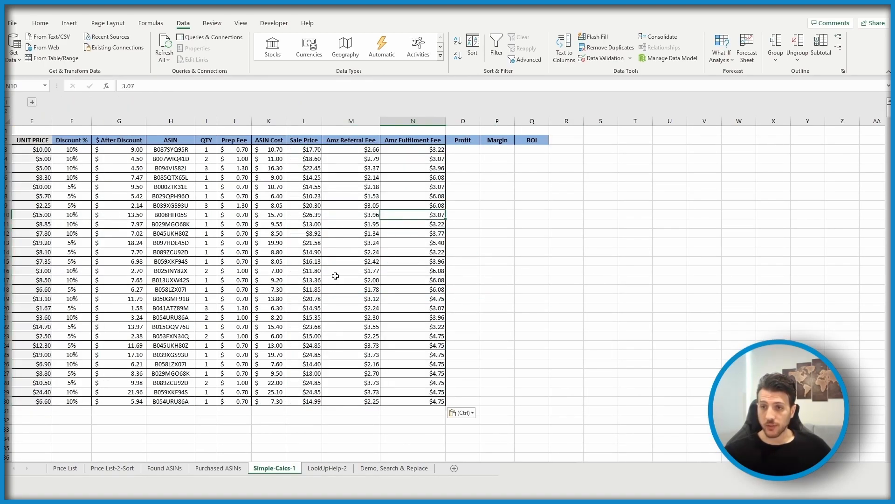
left_click_drag(362, 151, 353, 392)
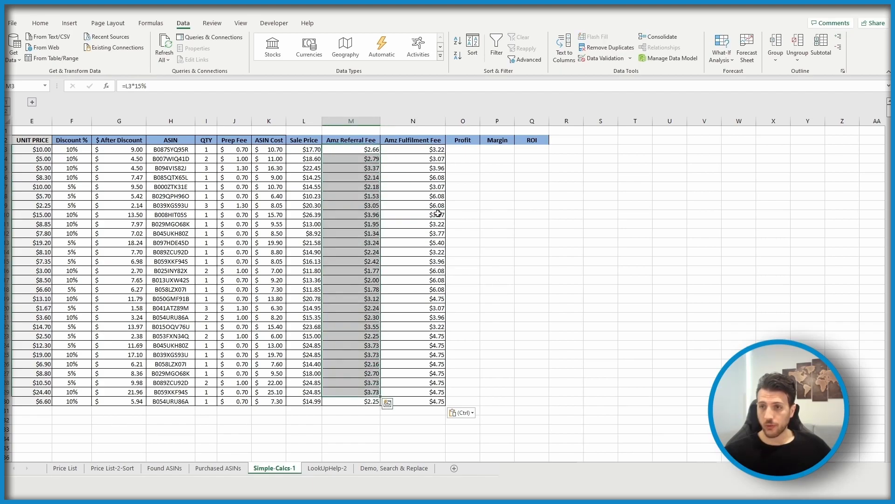
left_click_drag(422, 150, 408, 402)
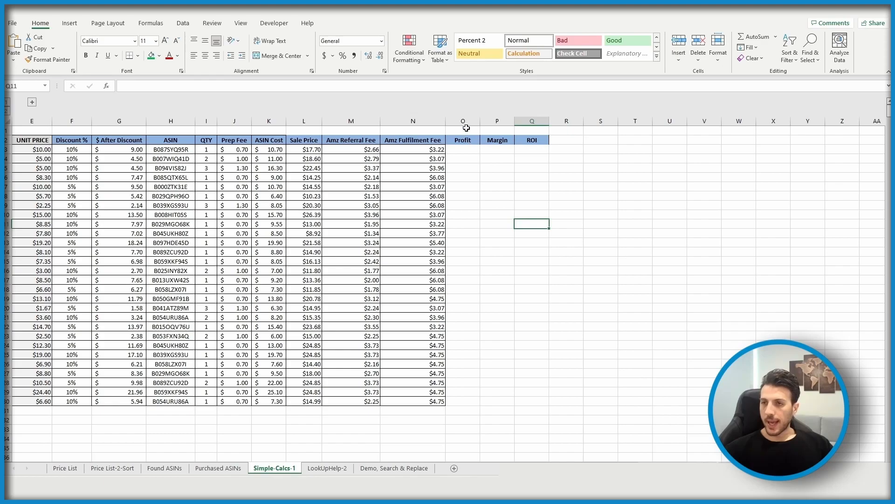
Insert a new column before the Profit column and give it the header "AMZ Tot Fee".
left_click(461, 119)
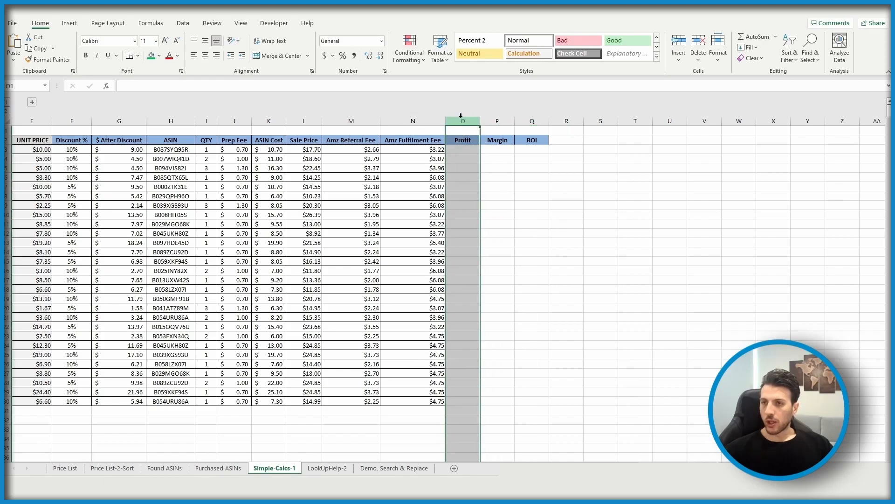
right_click(462, 120)
left_click(476, 197)
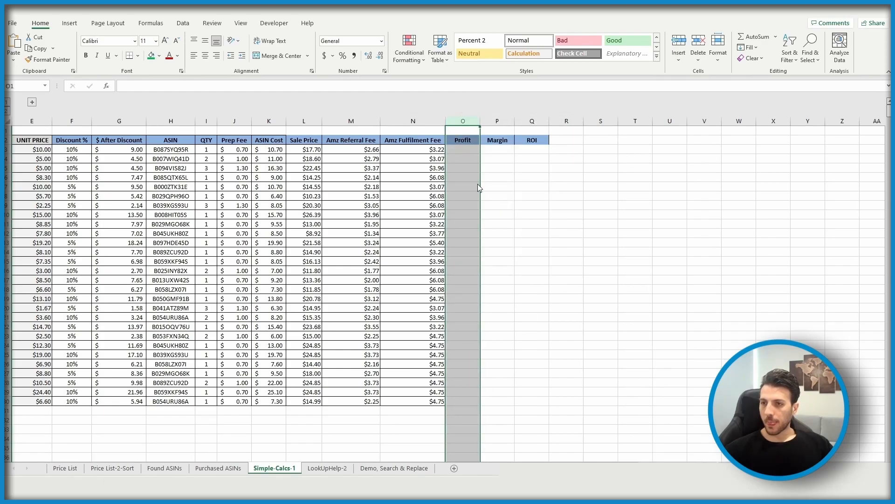
left_click(463, 141)
type("A")
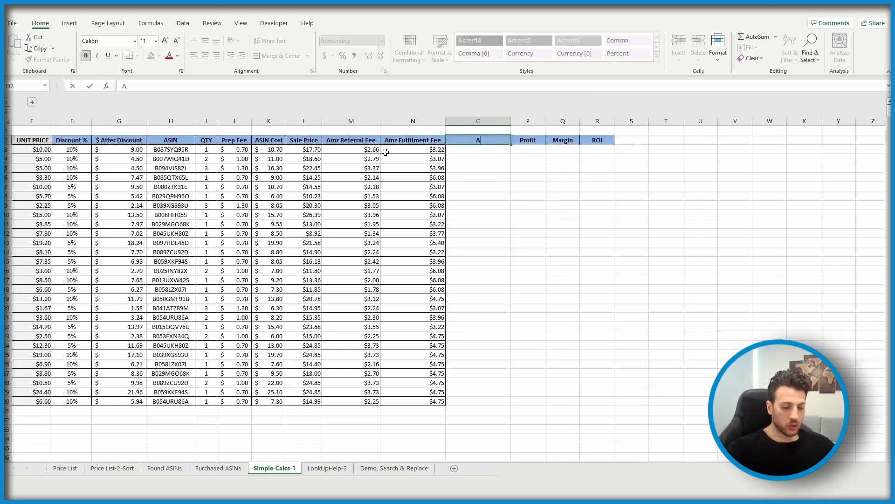
type("MZ To")
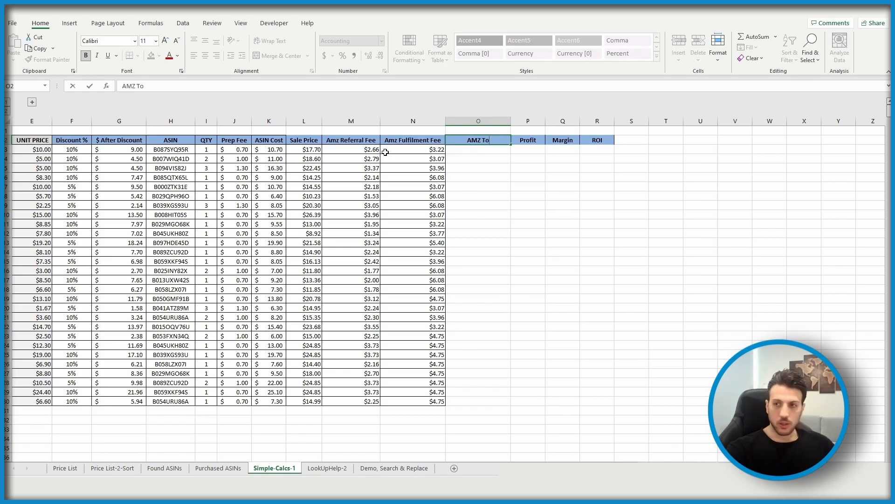
type("t Fee")
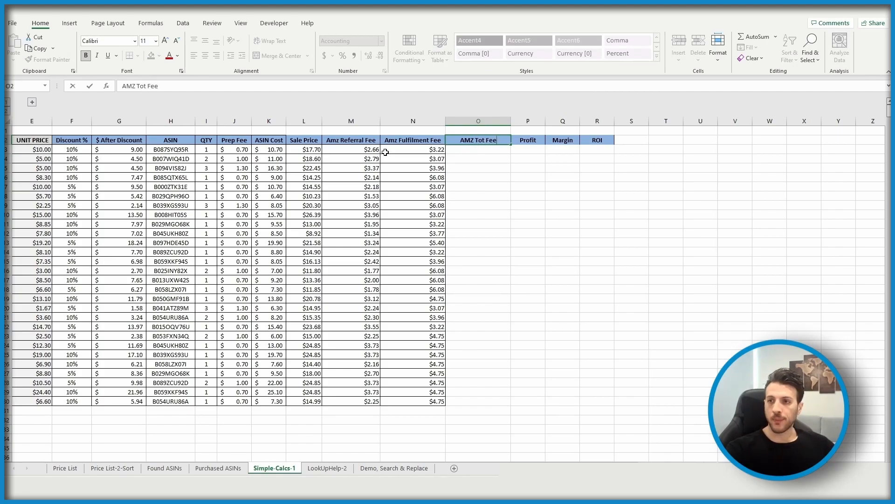
key("Return")
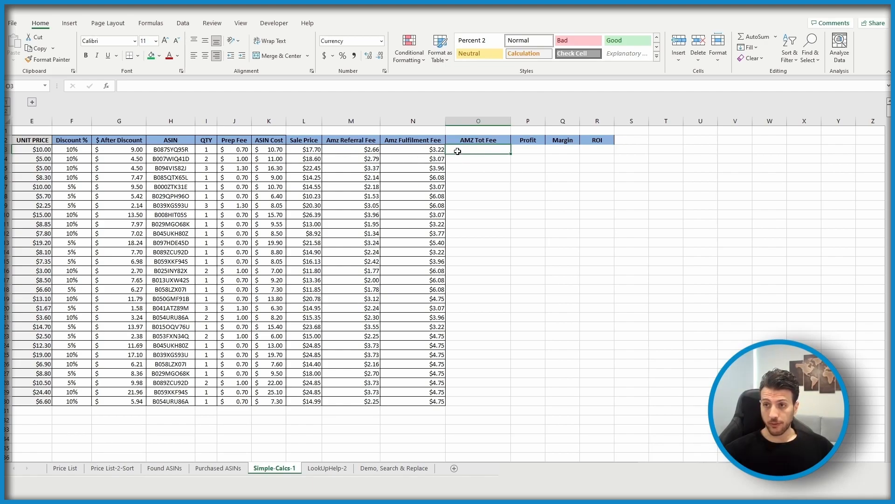
Enter the formula =M3+N3 in O3 to add the referral fee and the fulfilment fee.
type("=")
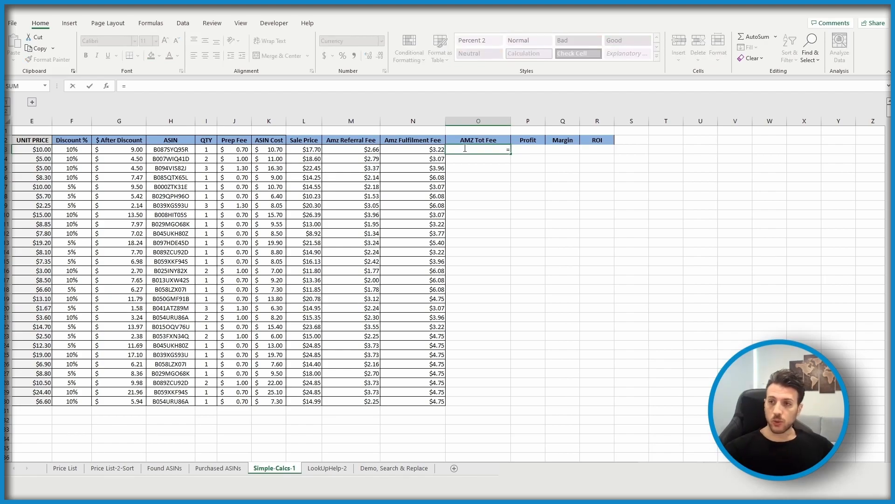
left_click(350, 149)
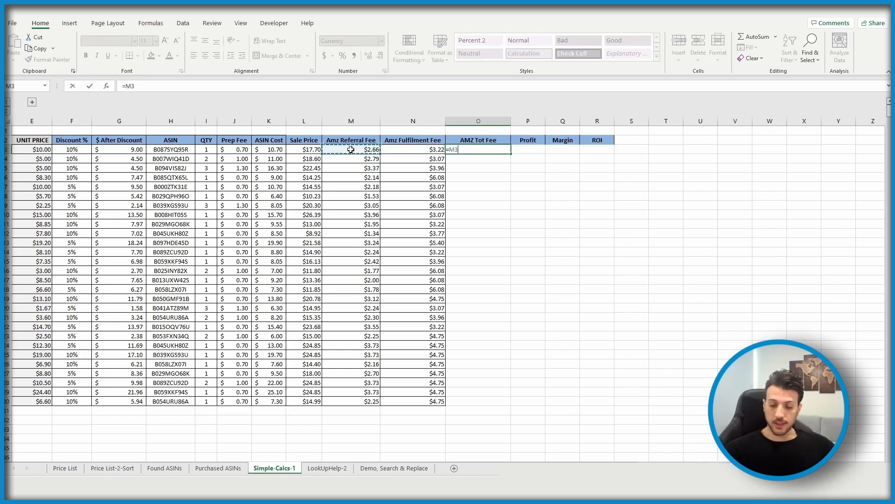
type("+")
left_click(437, 149)
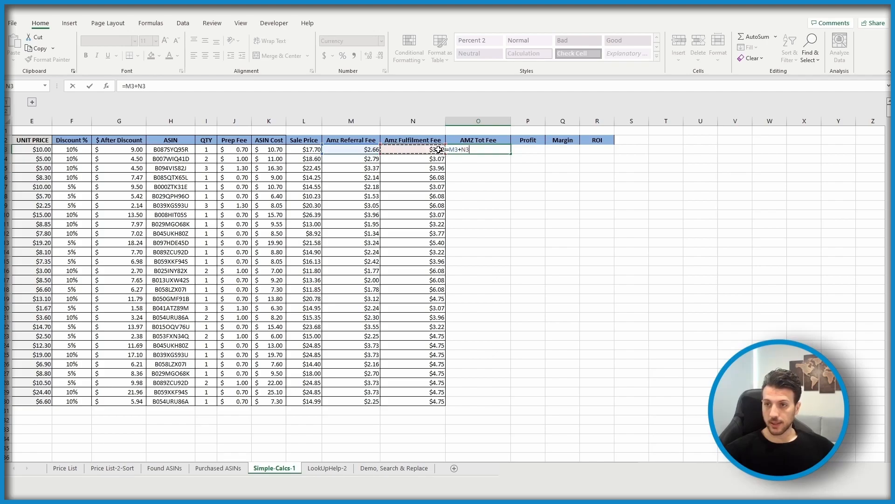
key("Return")
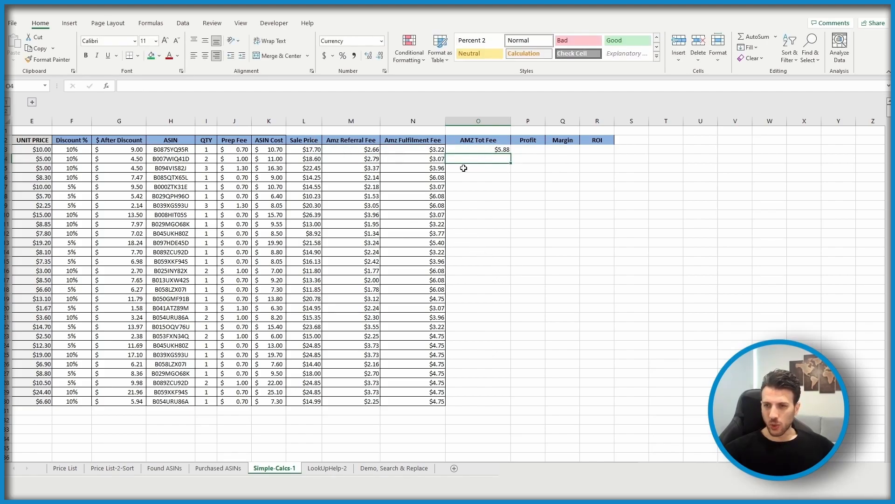
Fill the Sale Price header cell with the theme orange.
left_click(306, 139)
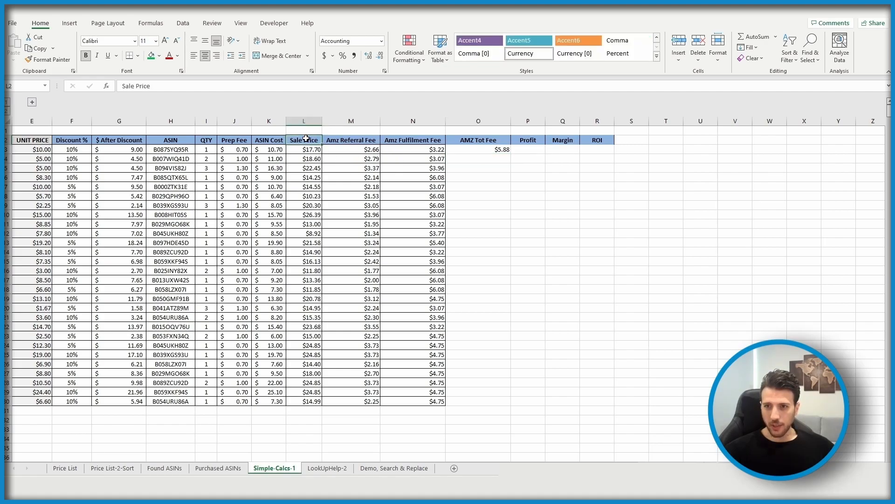
left_click(159, 56)
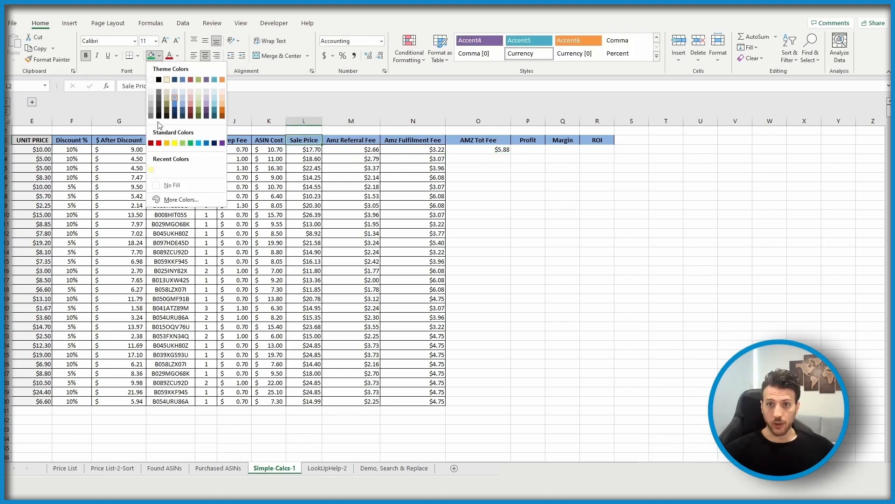
left_click(222, 79)
Copy the formatting of L2:L30 to the Amz Referral Fee, Amz Fulfilment Fee and AMZ Tot Fee columns with Format Painter.
left_click(304, 121)
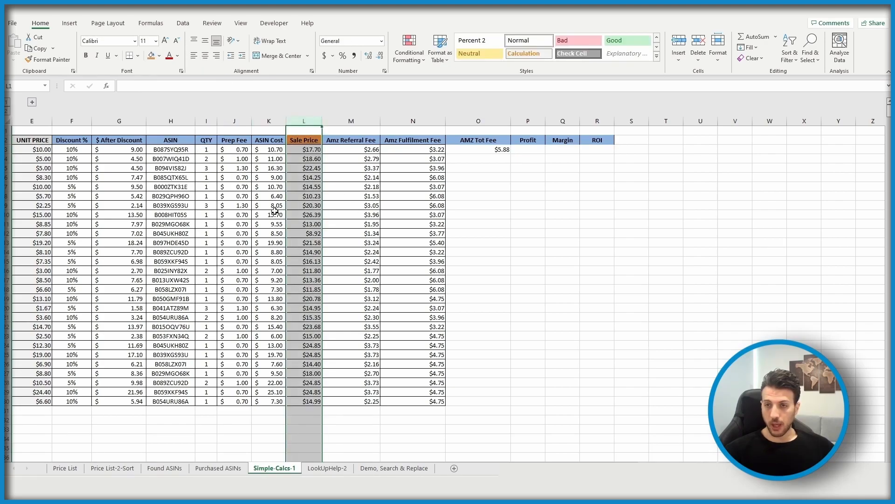
left_click(64, 59)
left_click_drag(303, 140, 299, 400)
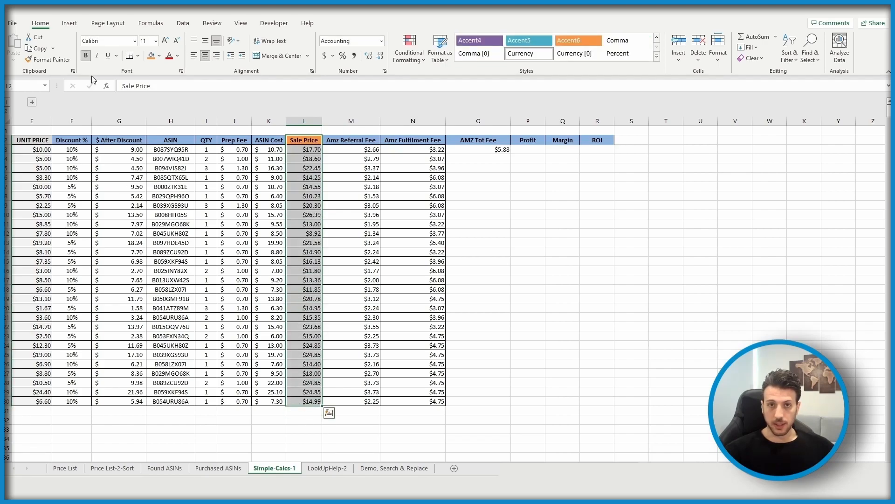
left_click(49, 59)
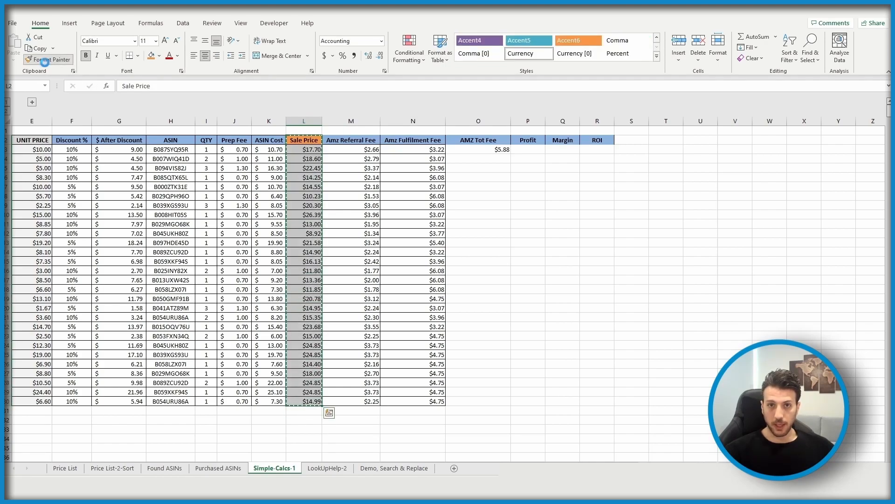
left_click(359, 140)
left_click(407, 140)
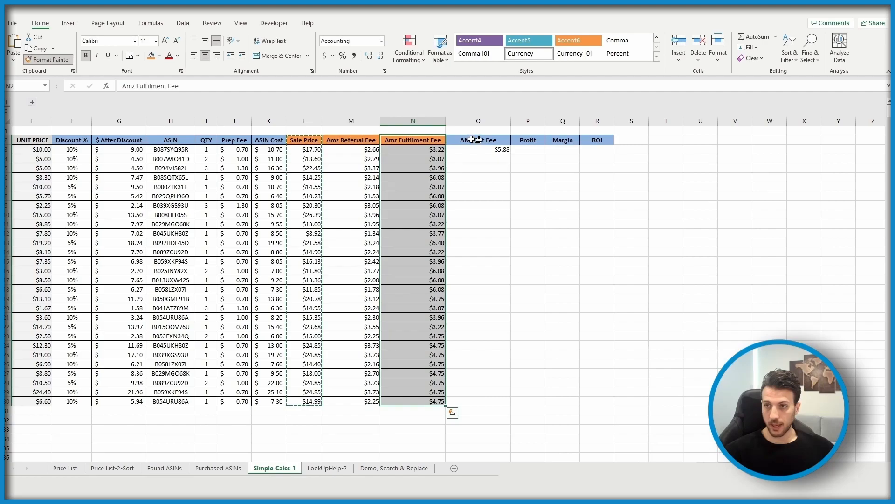
left_click(468, 140)
left_click(51, 59)
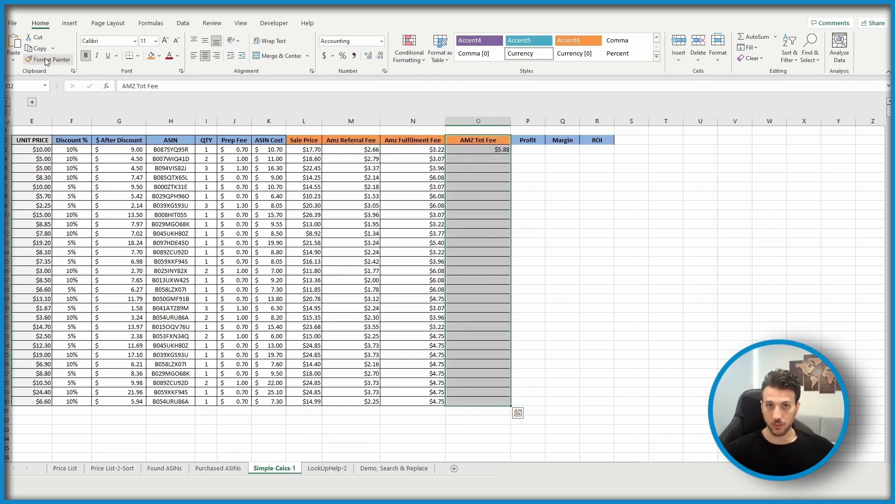
Fill the total fee formula in O3 down to row 30 and autofit the width of column O.
left_click(494, 152)
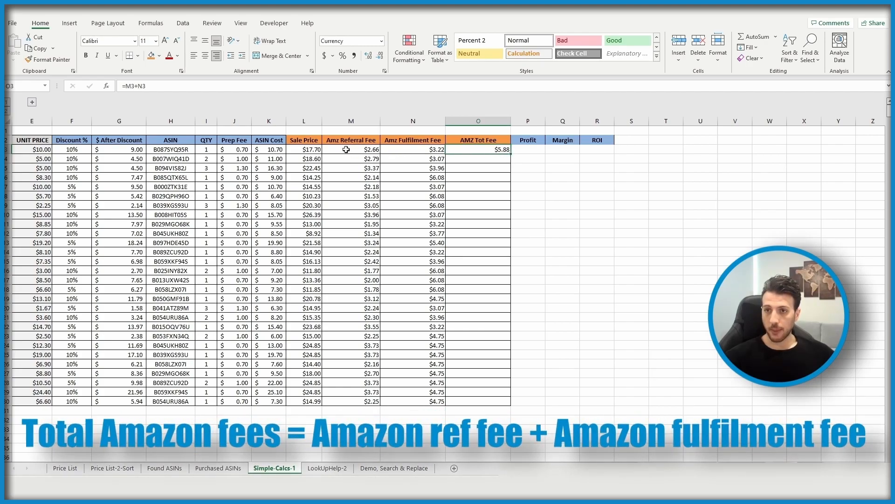
double_click(511, 154)
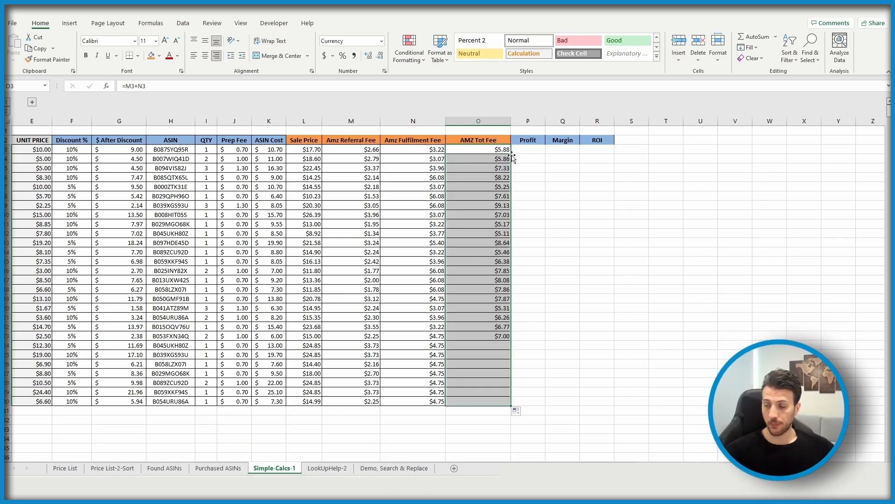
double_click(511, 122)
left_click(537, 263)
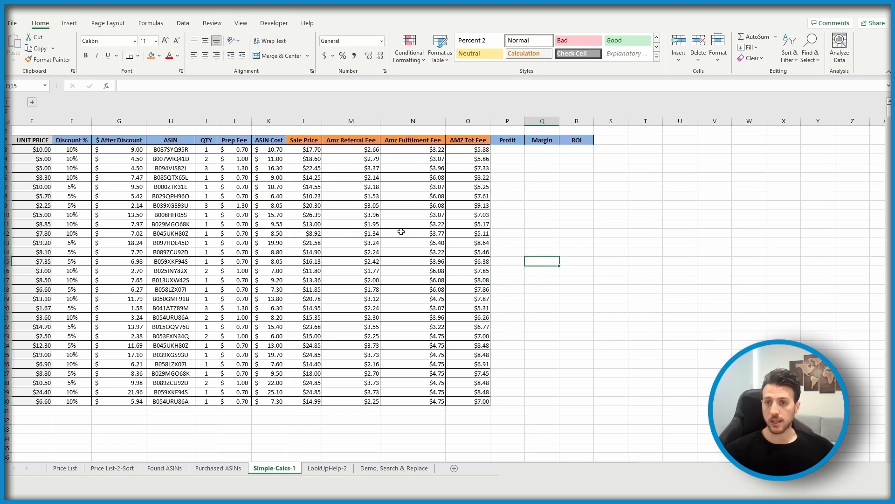
Try hiding columns M and N and undo it.
left_click_drag(350, 121, 418, 120)
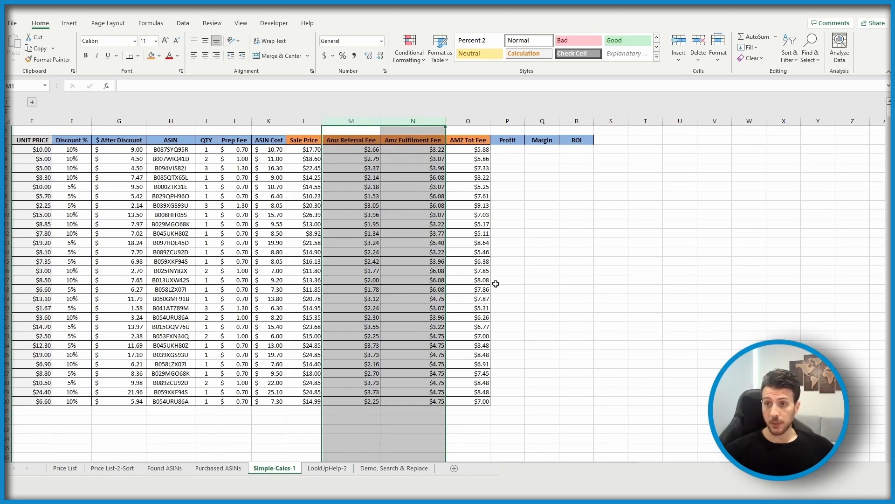
right_click(362, 122)
left_click(413, 267)
left_click(338, 216)
key("ctrl+z")
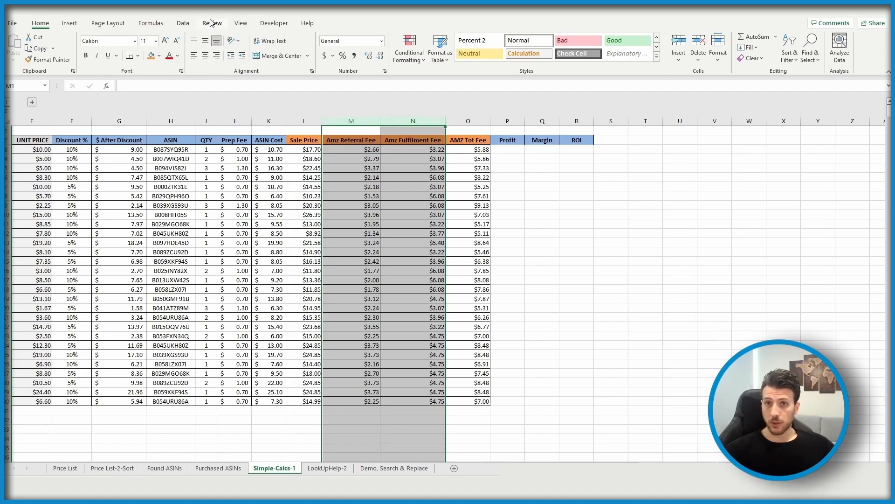
Group columns M and N and collapse the group.
left_click(183, 23)
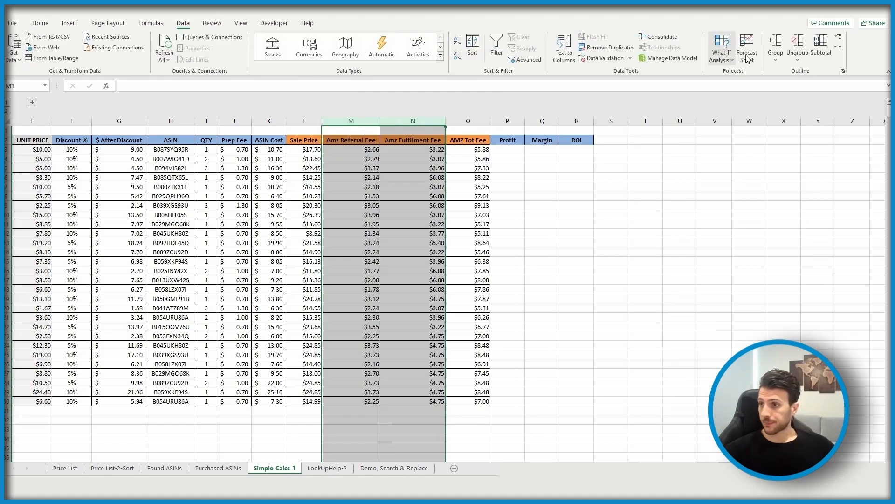
left_click(777, 55)
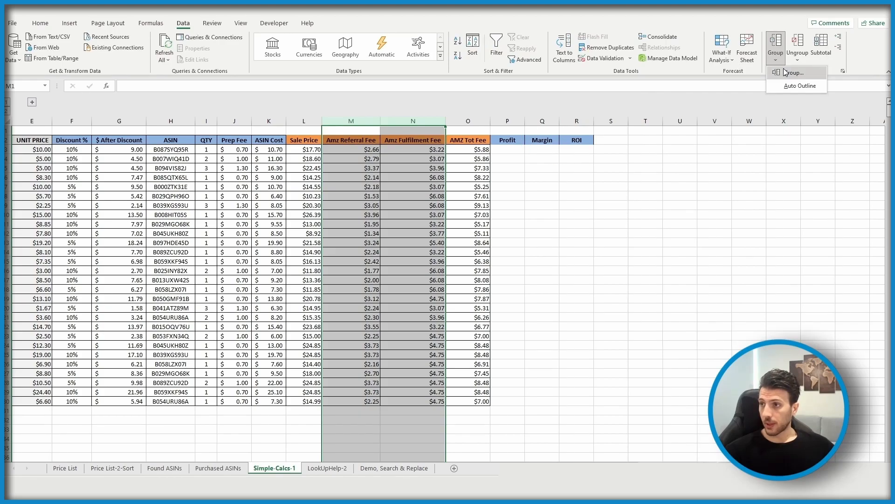
left_click(784, 76)
left_click(635, 250)
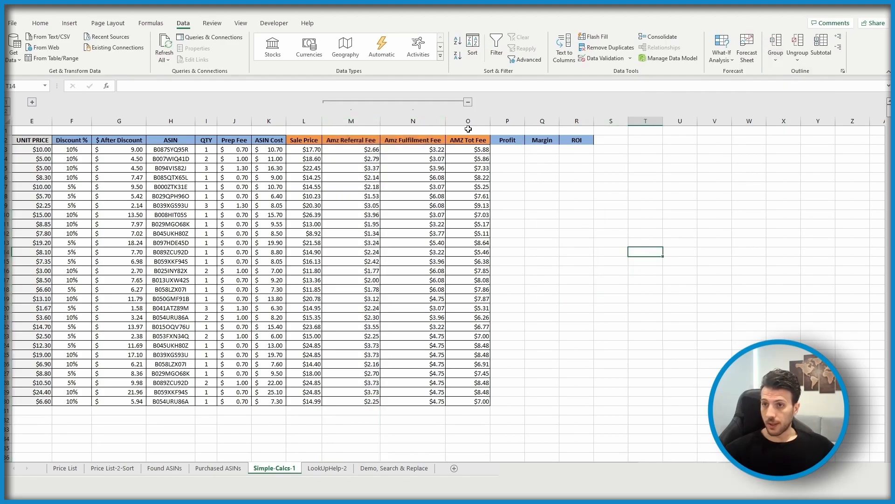
left_click(468, 102)
left_click(393, 187)
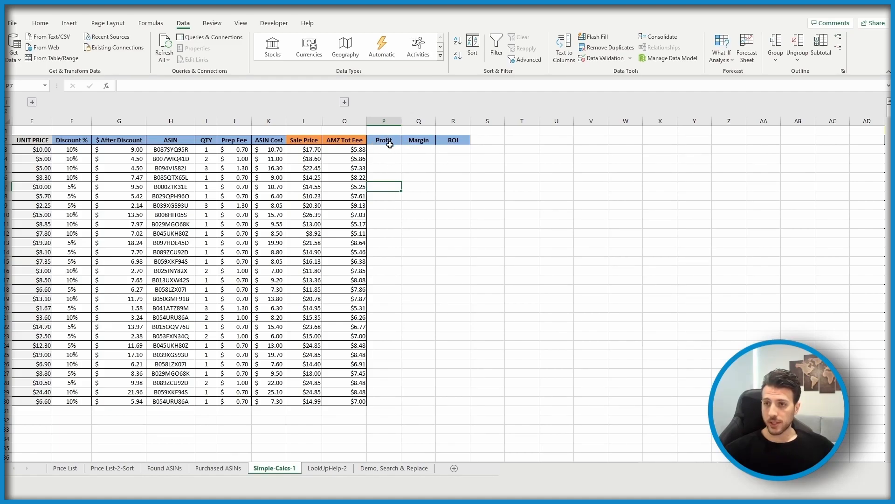
Fill the Profit, Margin and ROI header cells with standard green.
left_click_drag(384, 141, 460, 140)
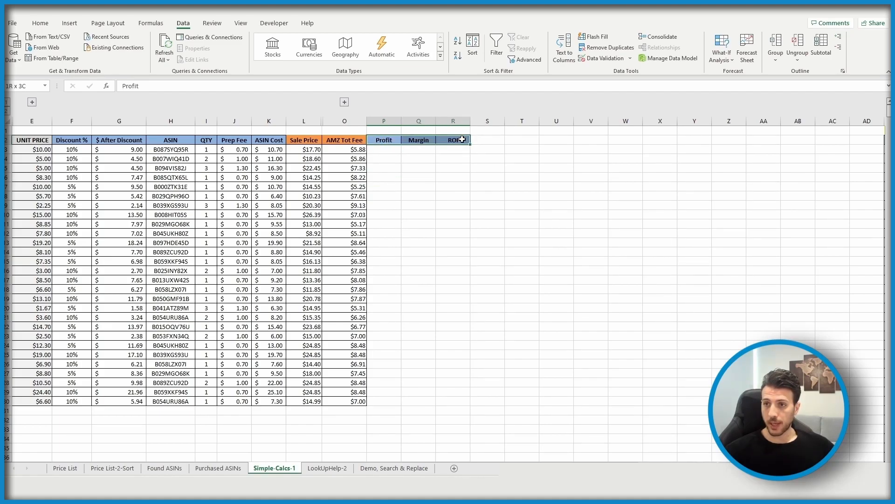
left_click(418, 177)
left_click_drag(385, 141, 452, 140)
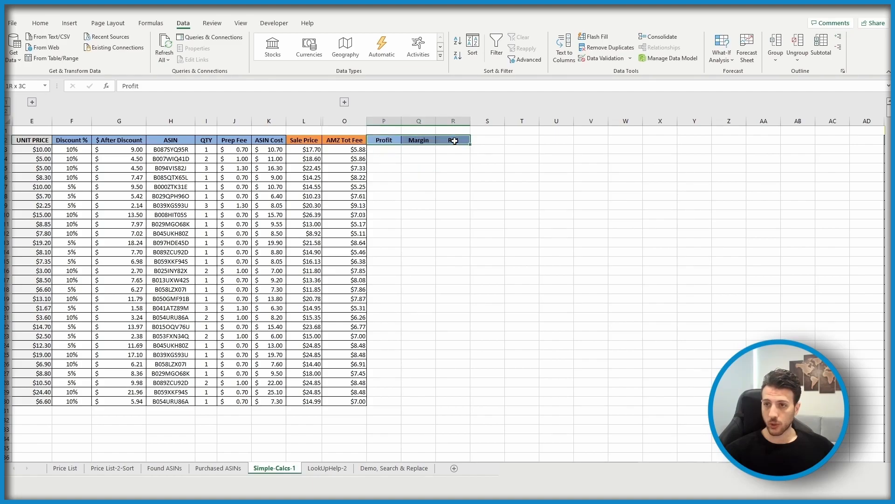
left_click(40, 23)
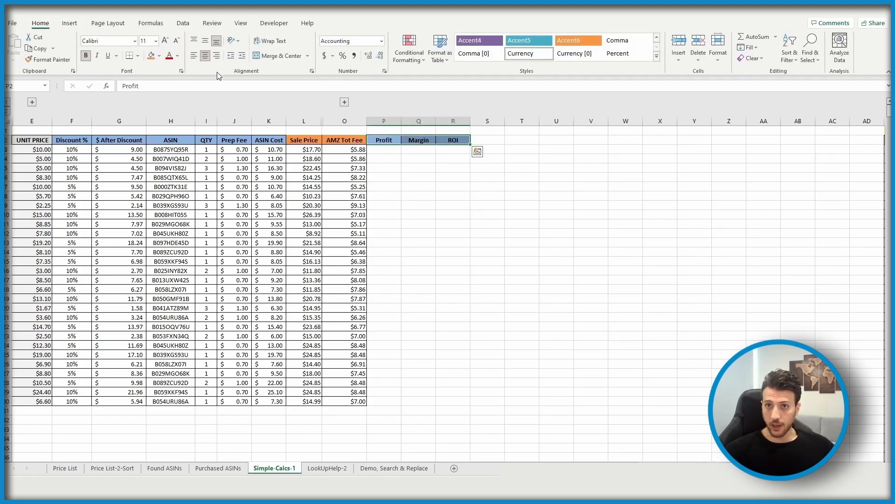
left_click(159, 56)
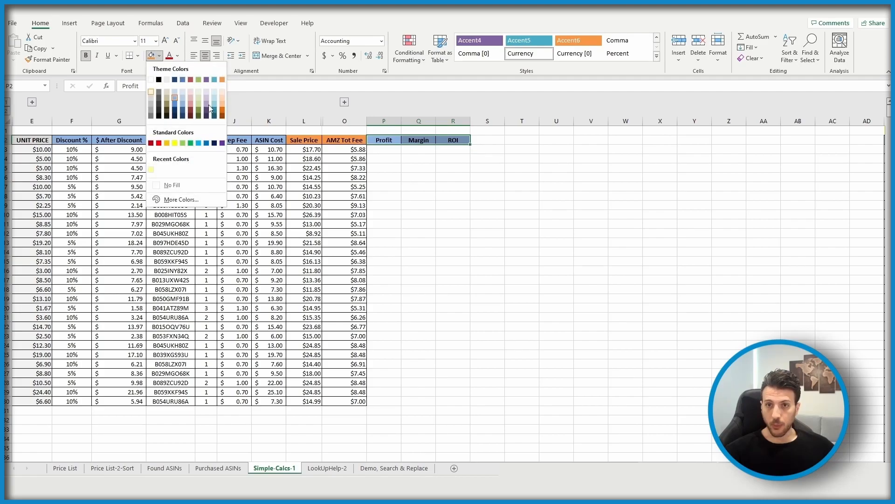
left_click(190, 143)
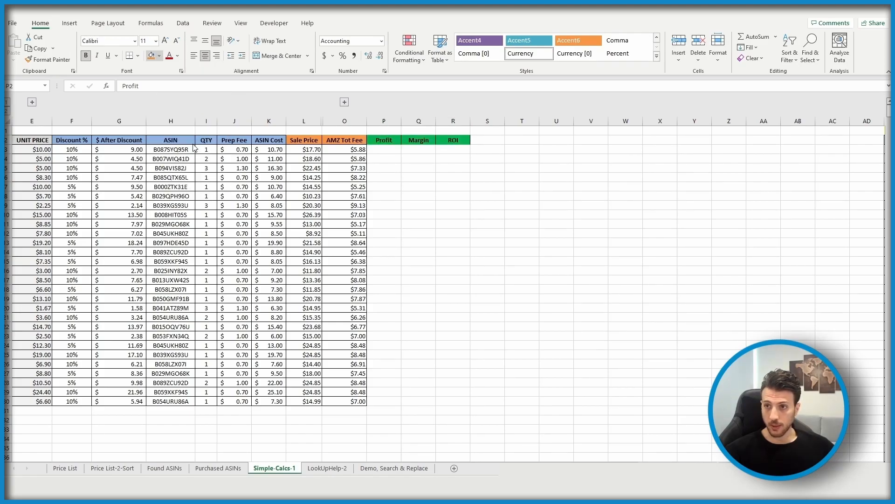
left_click(422, 177)
left_click(411, 243)
left_click(387, 148)
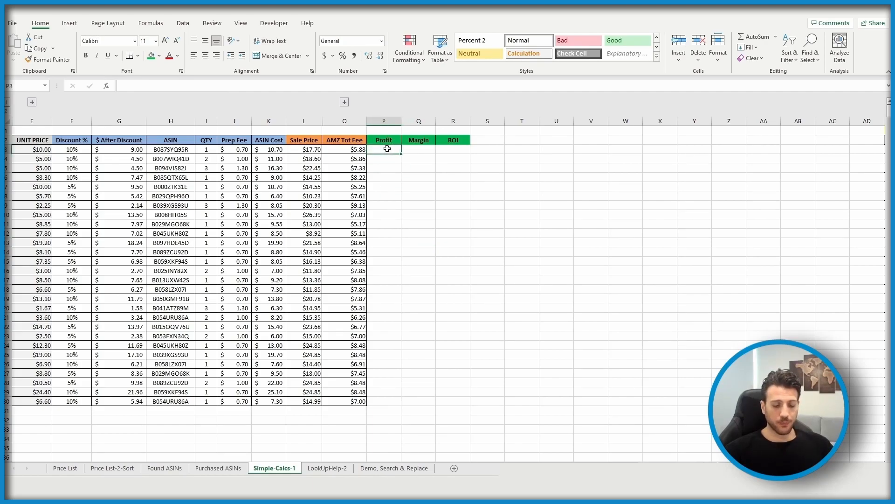
type("=")
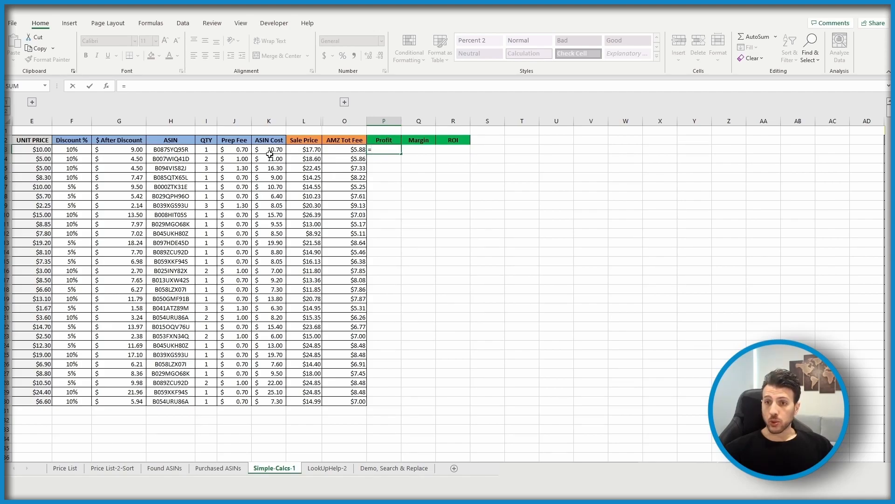
left_click(305, 149)
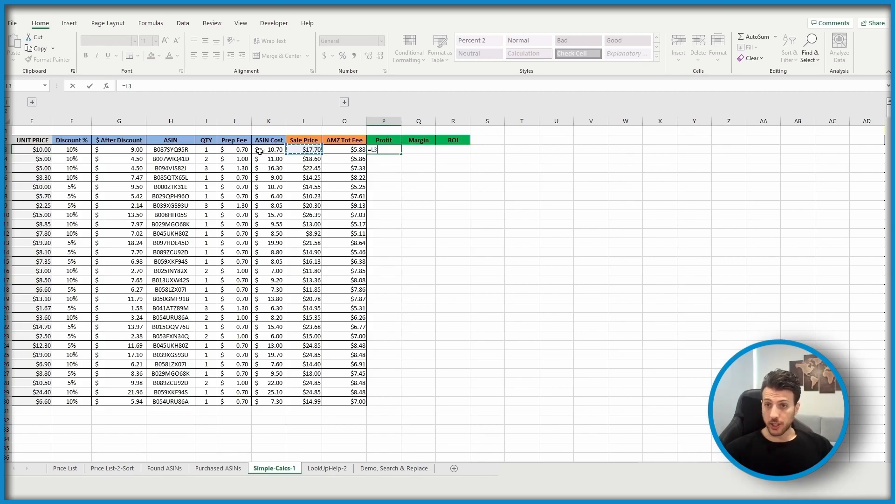
key("Escape")
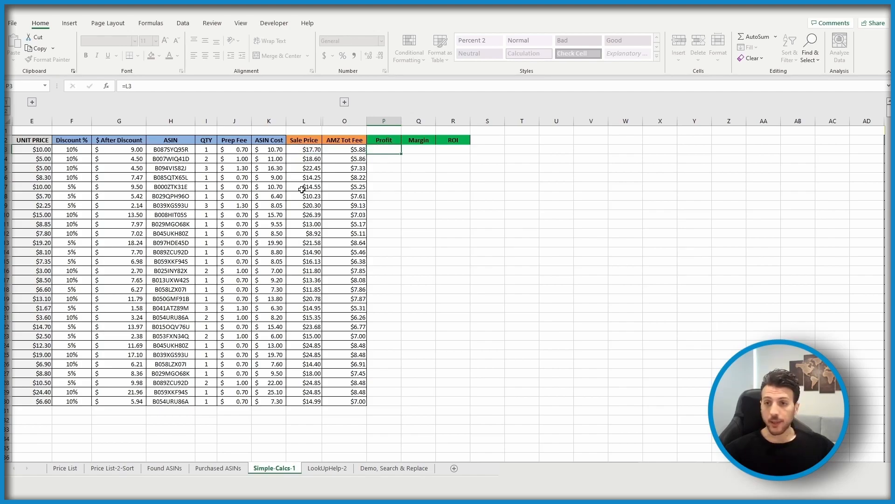
Change the ASIN Cost formula in K3 to =(G3*I3)+J3 so it uses the discounted price.
left_click(280, 152)
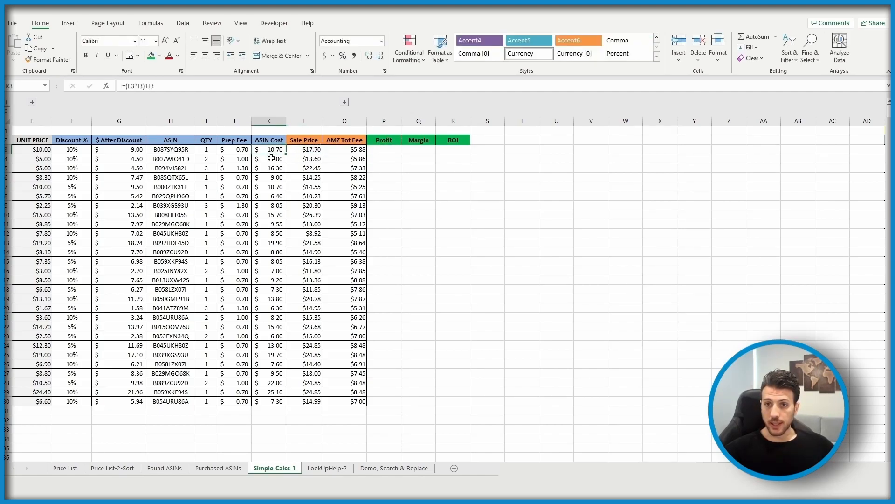
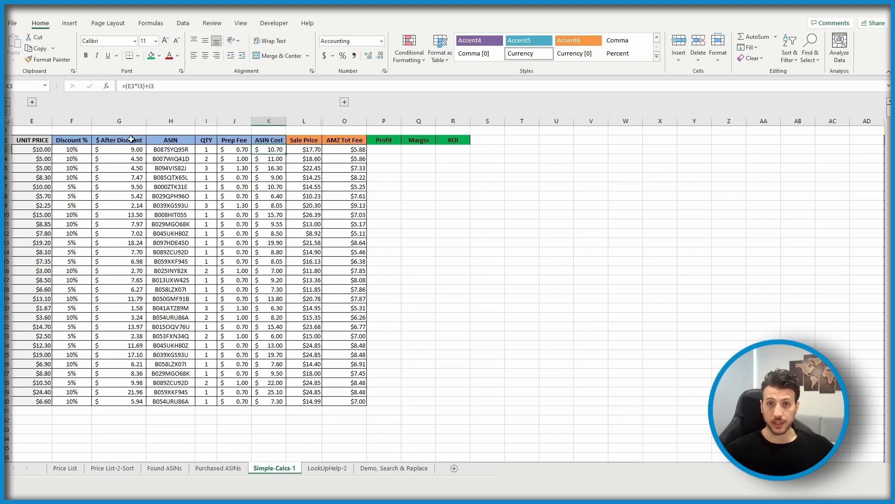
left_click(132, 87)
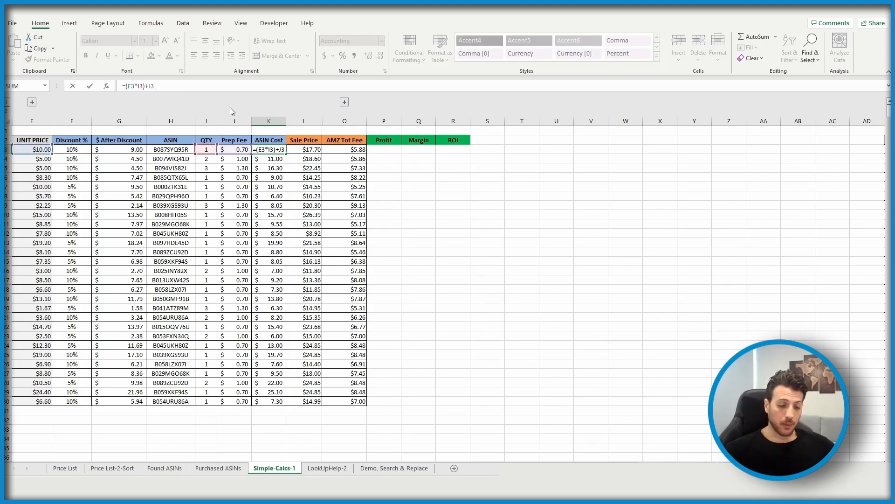
key("Delete")
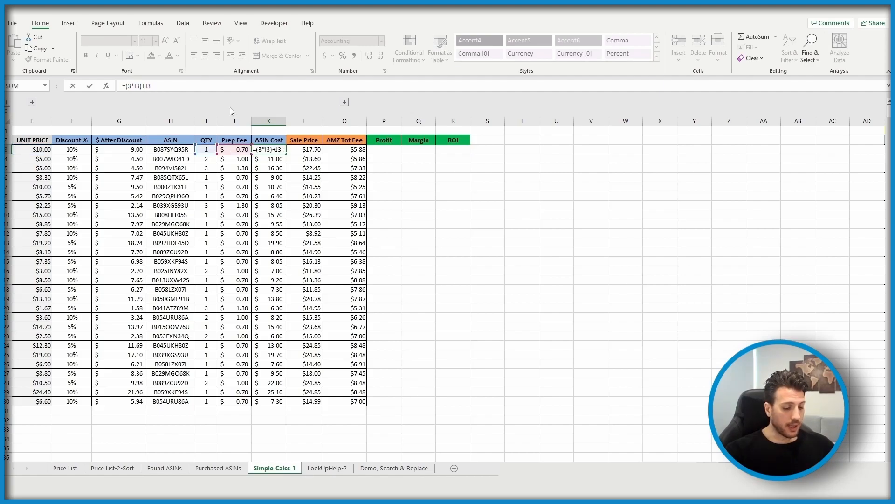
type("G")
key("Return")
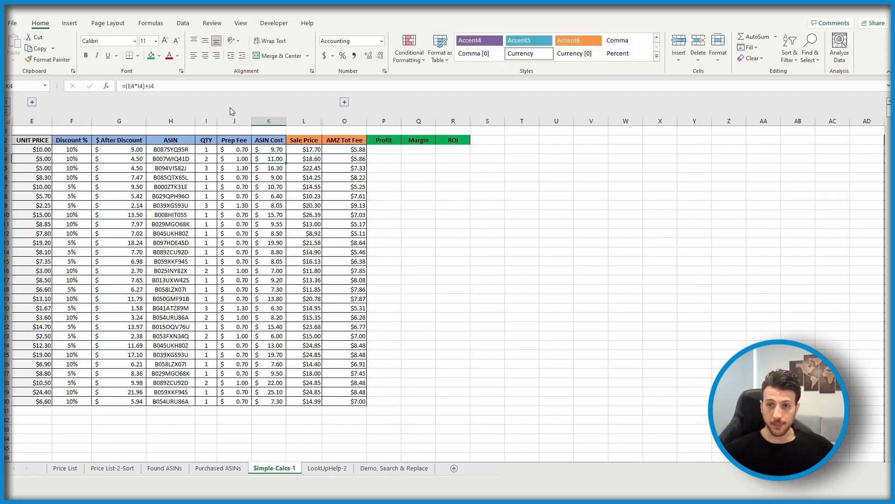
Fill the ASIN Cost formula in K3 down to row 30.
left_click(269, 150)
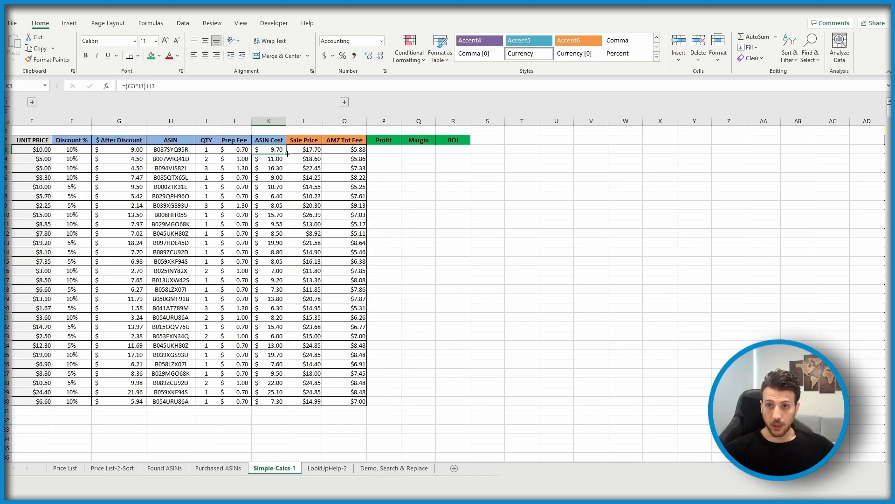
double_click(286, 154)
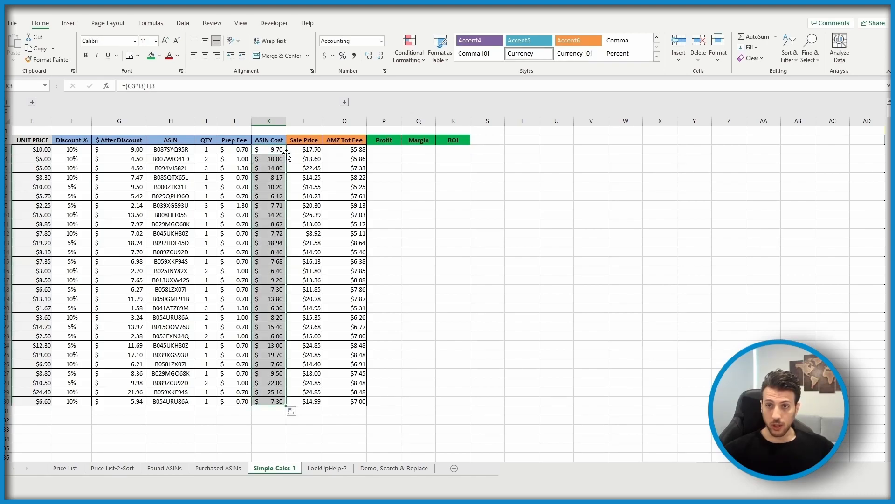
left_click(457, 301)
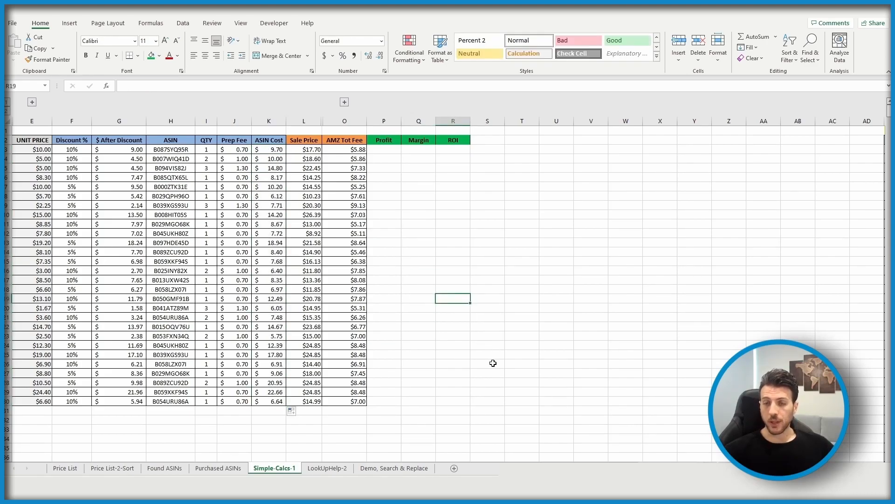
Enter the profit formula =L3-K3-O3 in P3, subtracting ASIN cost and total Amazon fee from the sale price.
left_click(387, 150)
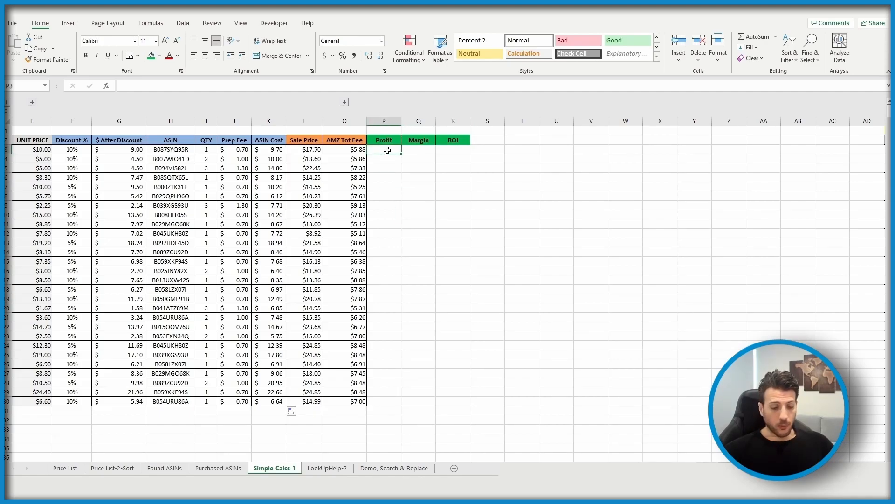
type("=")
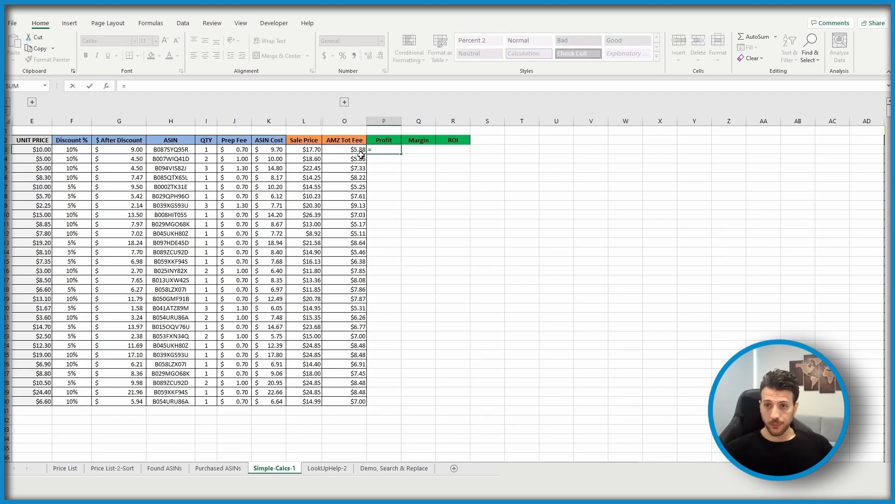
left_click(298, 149)
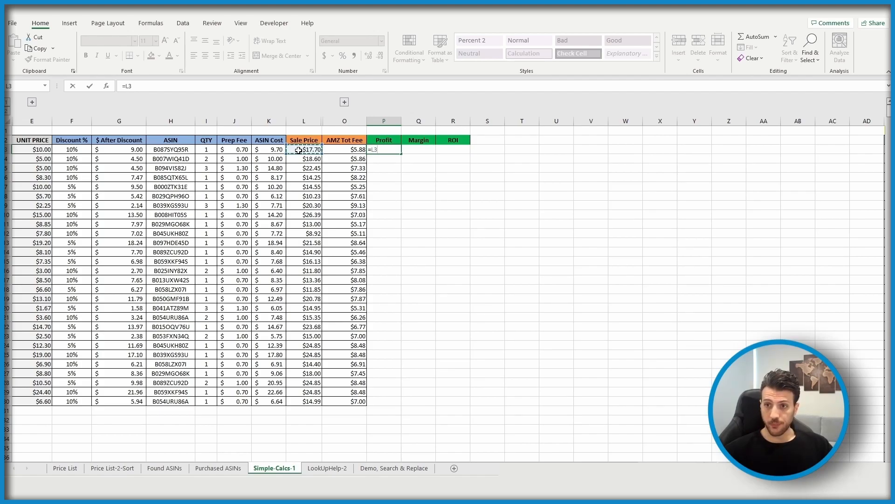
type("-")
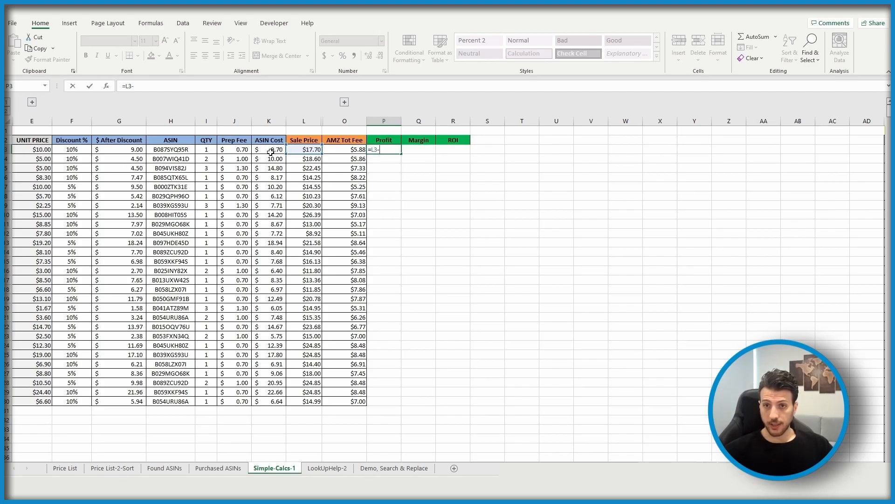
left_click(264, 150)
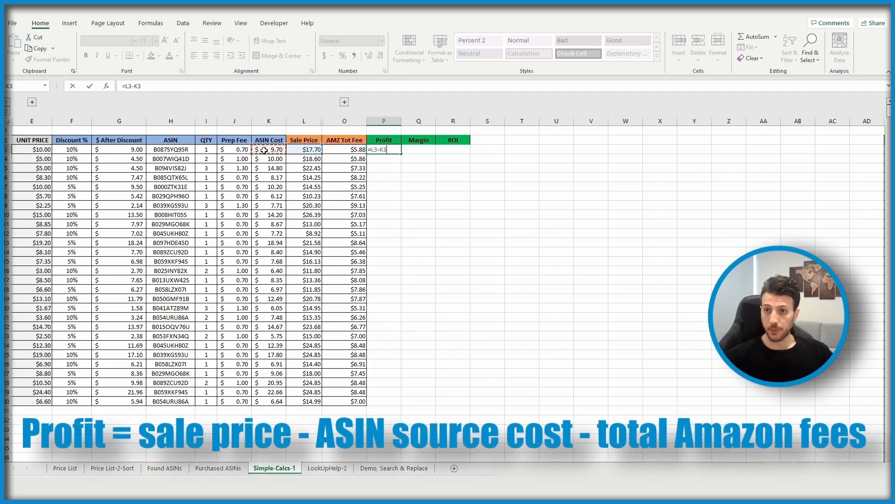
type("-")
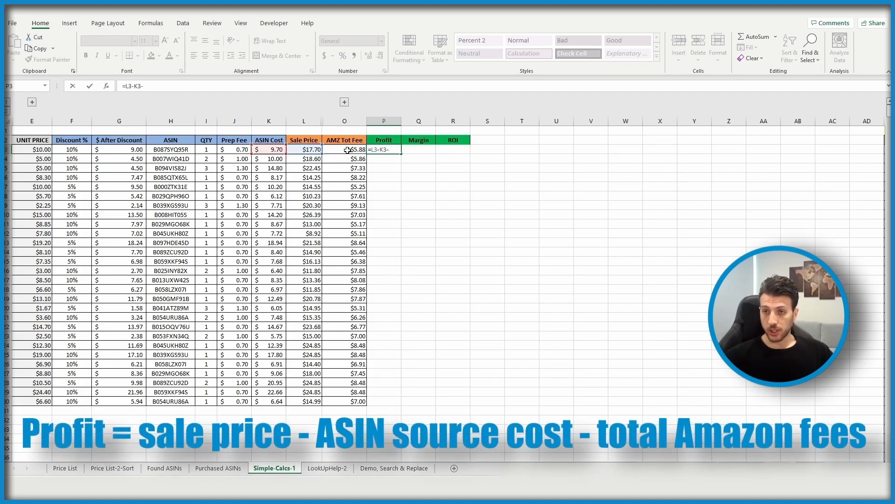
left_click(348, 150)
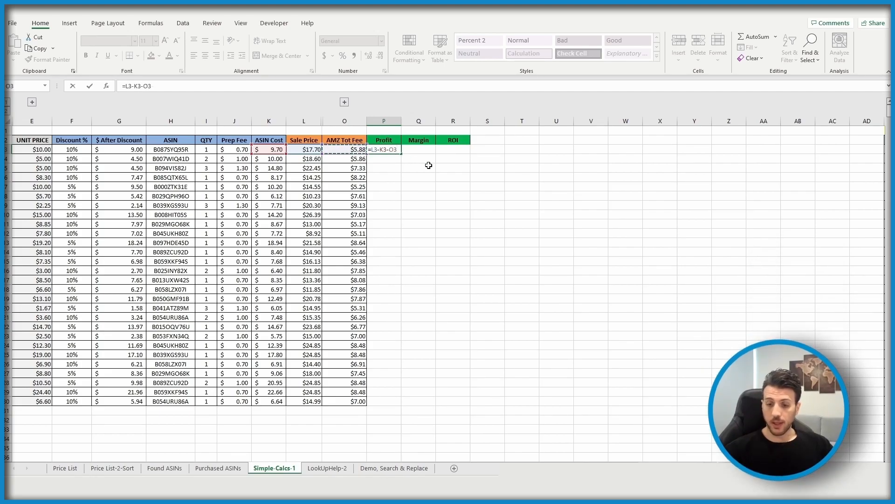
key("Return")
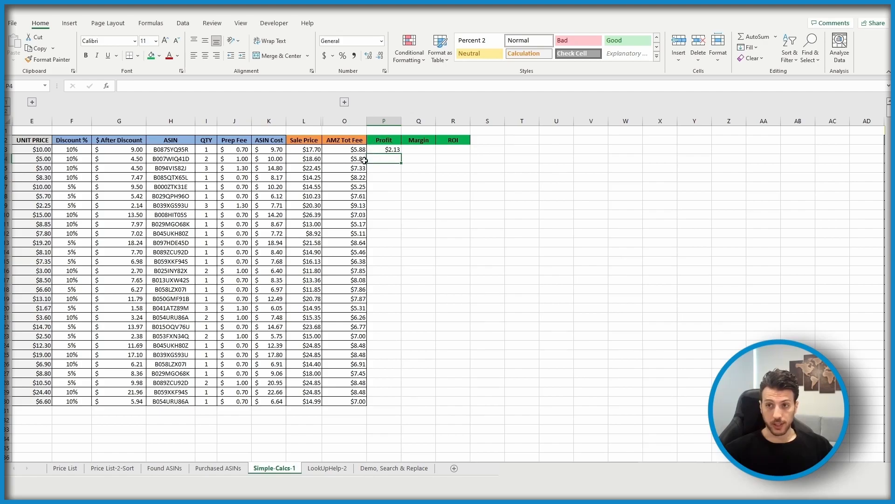
Enter the margin formula =P3/L3 in Q3 and format the cell as a percentage.
left_click(419, 152)
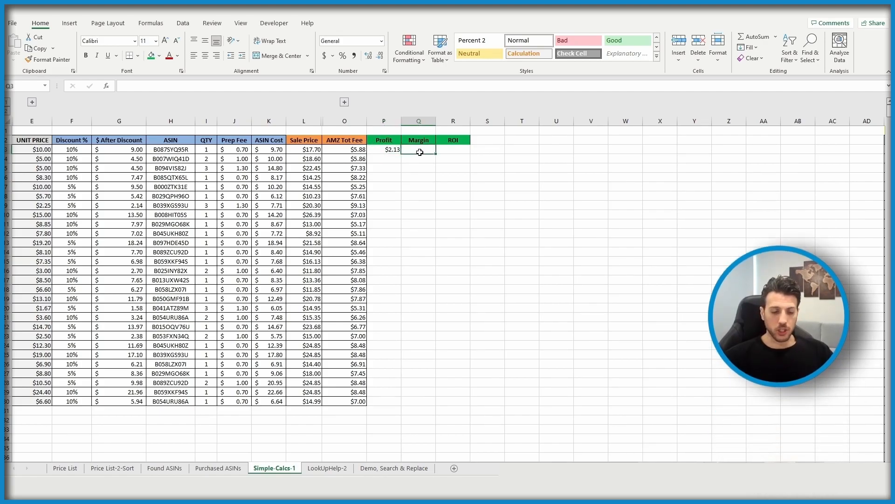
type("=")
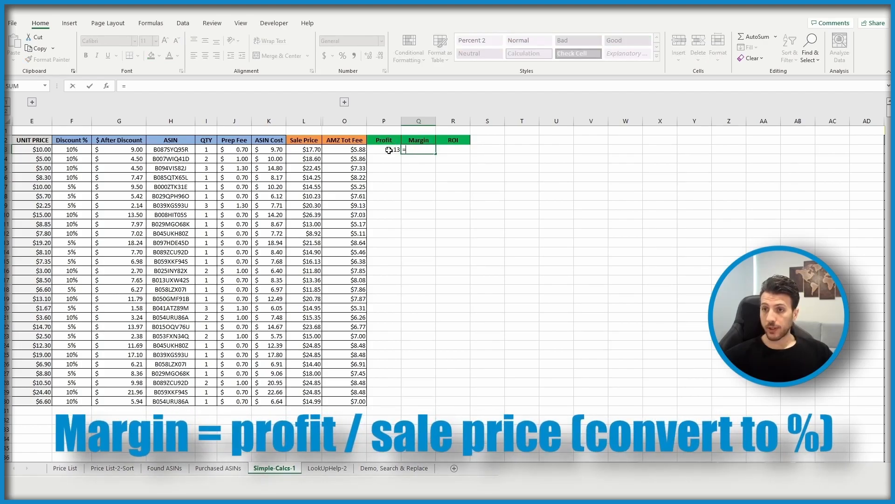
left_click(382, 148)
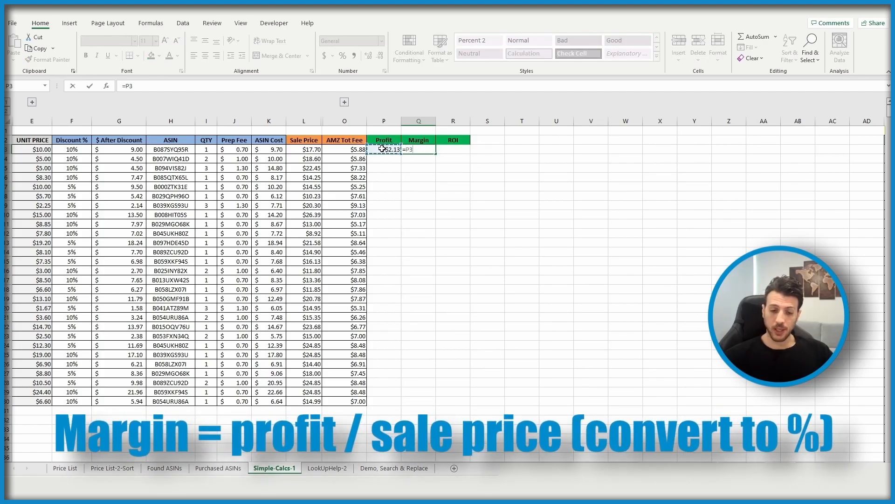
type("/")
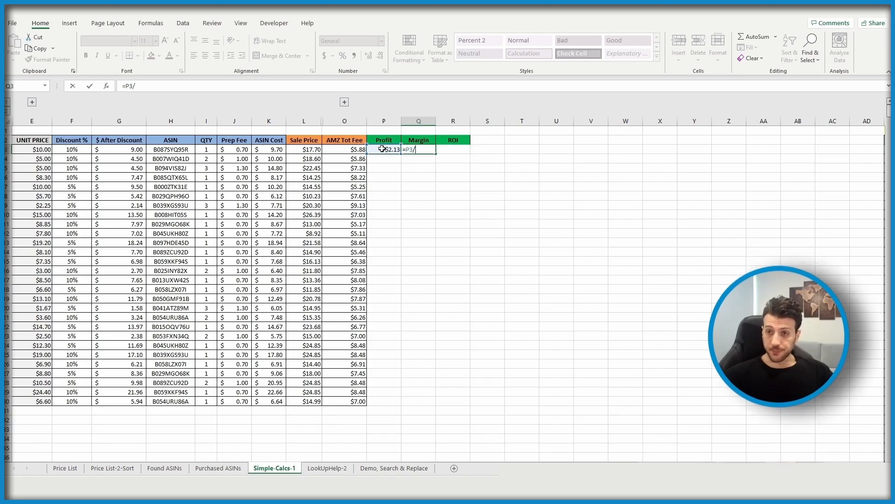
left_click(303, 150)
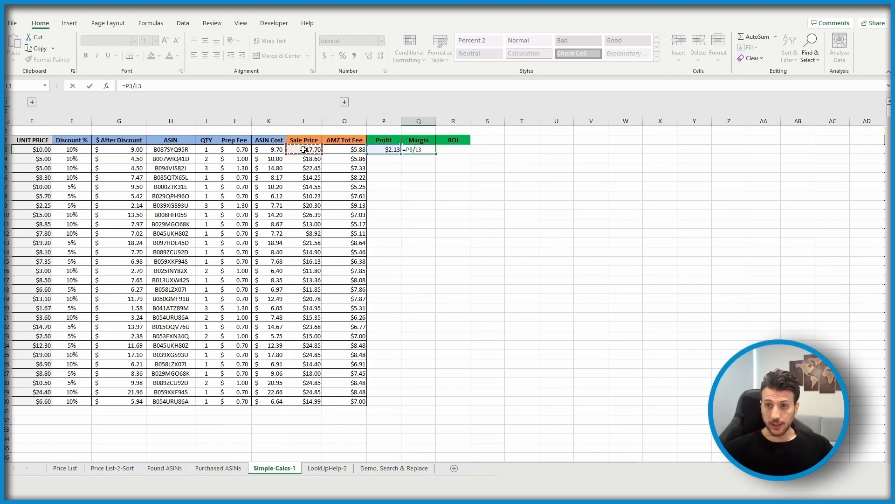
key("Return")
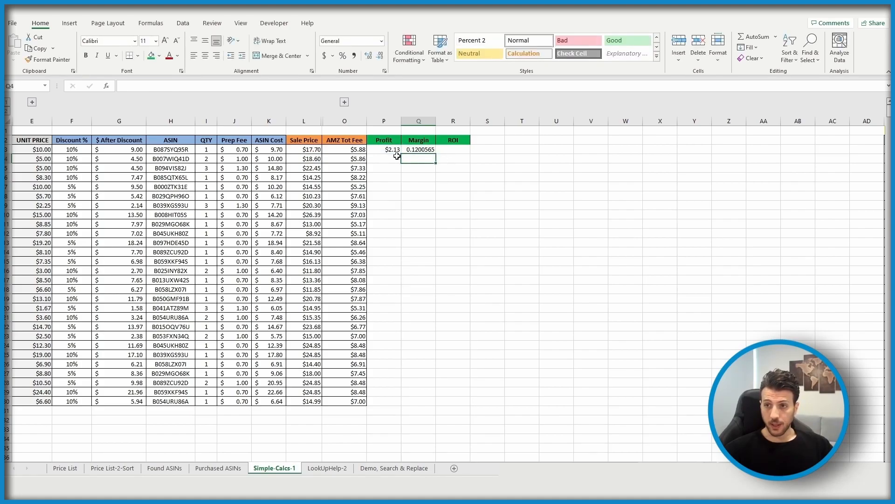
left_click(417, 150)
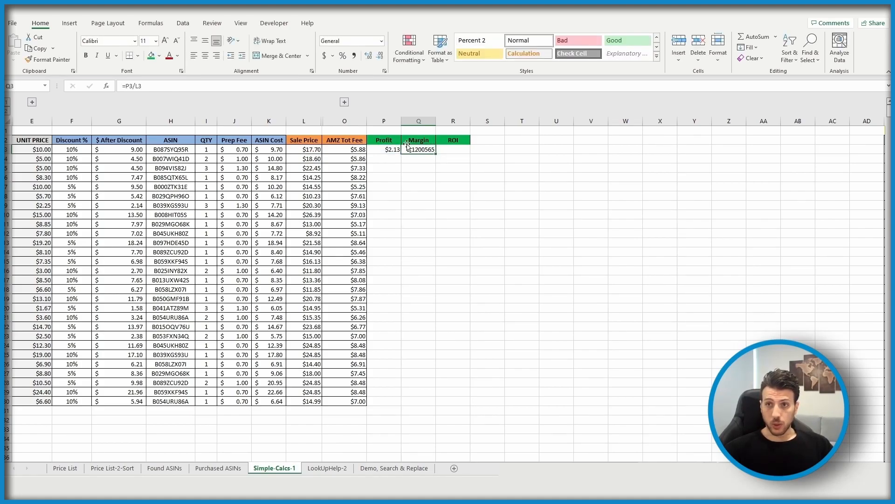
left_click(344, 56)
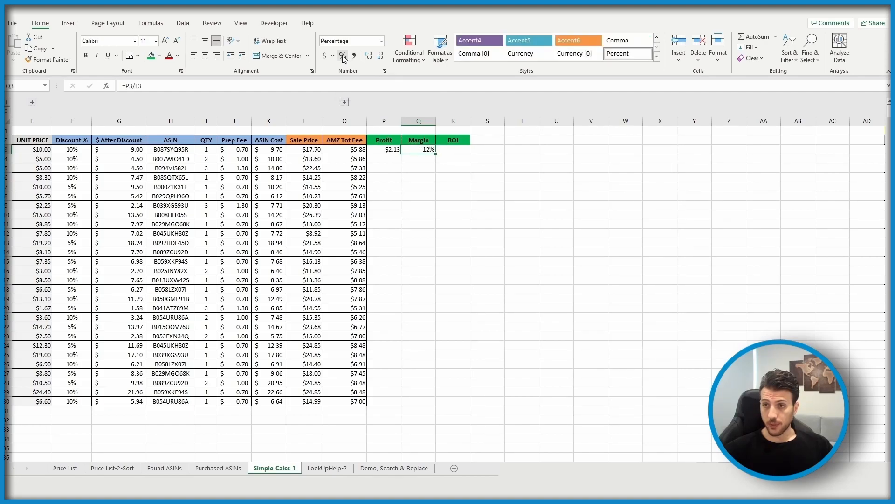
Enter the ROI formula =P3/K3 in R3 and format the cell as a percentage.
left_click(454, 150)
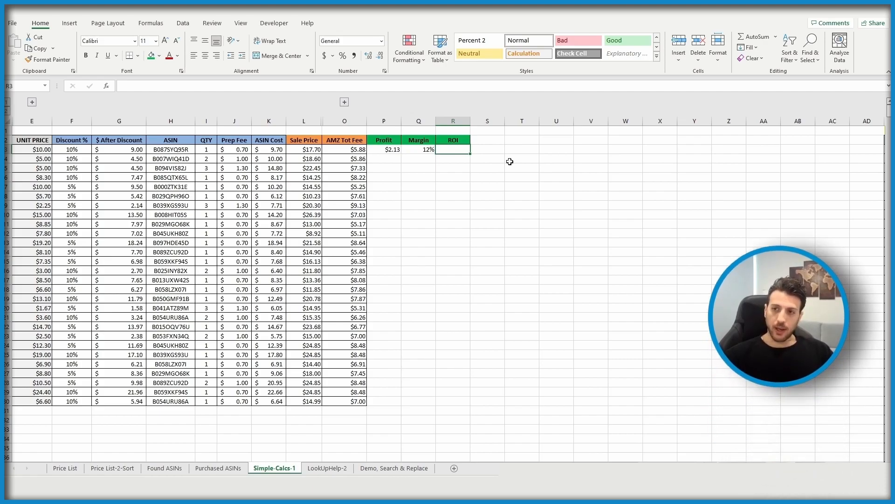
type("=")
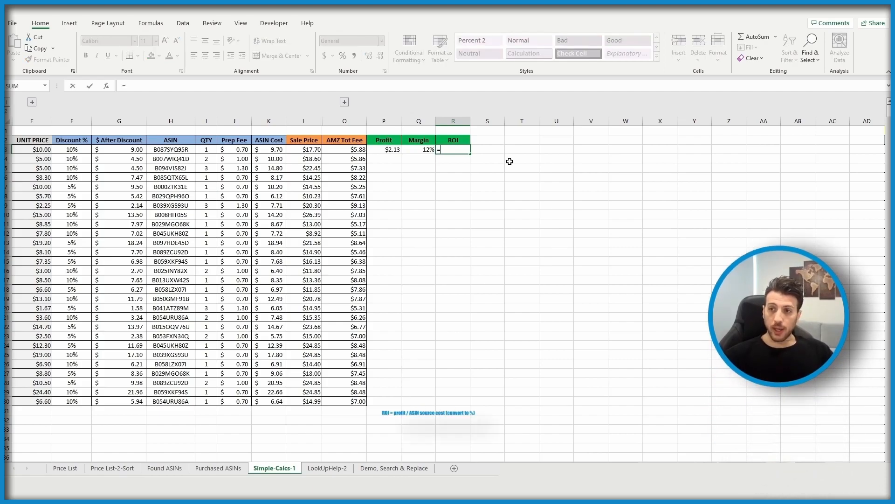
left_click(386, 150)
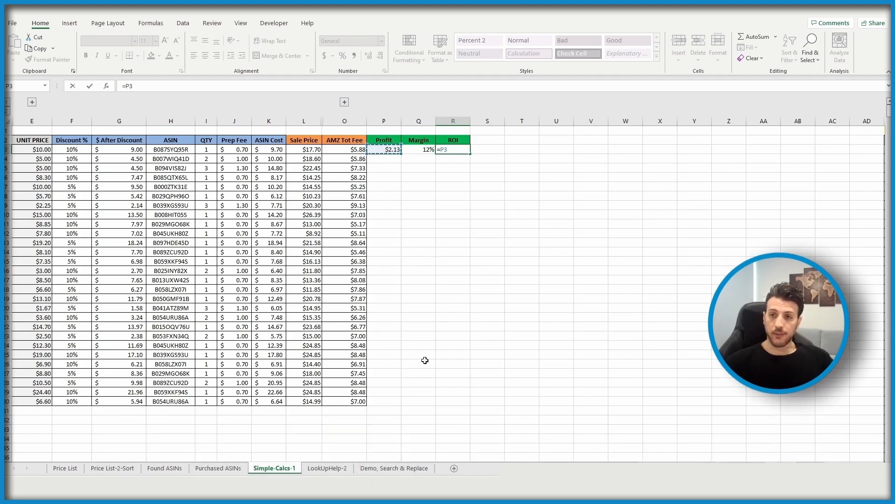
type("/")
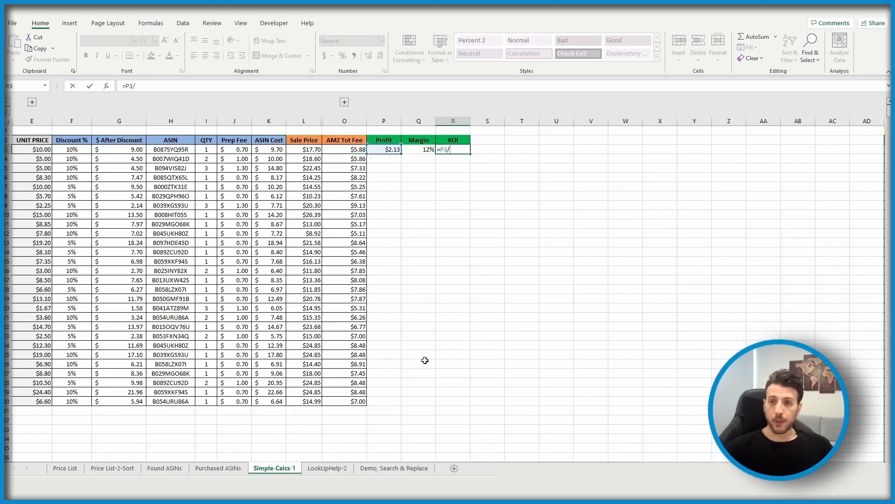
left_click(267, 150)
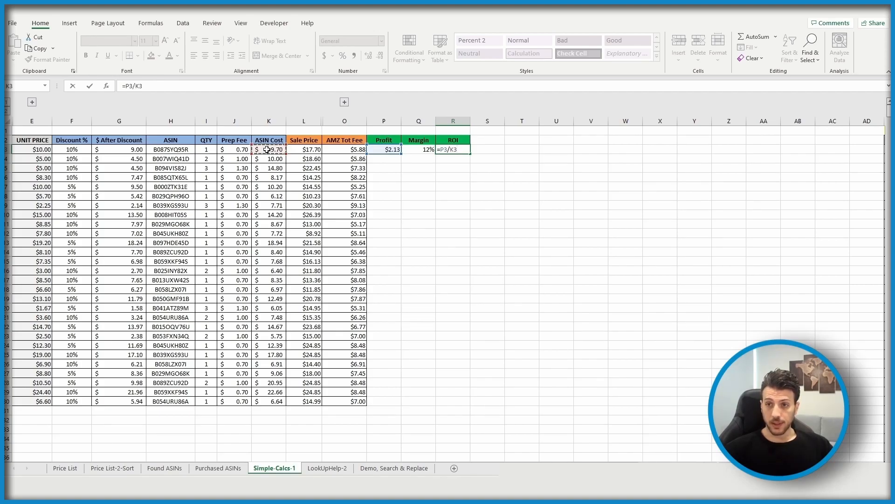
key("Return")
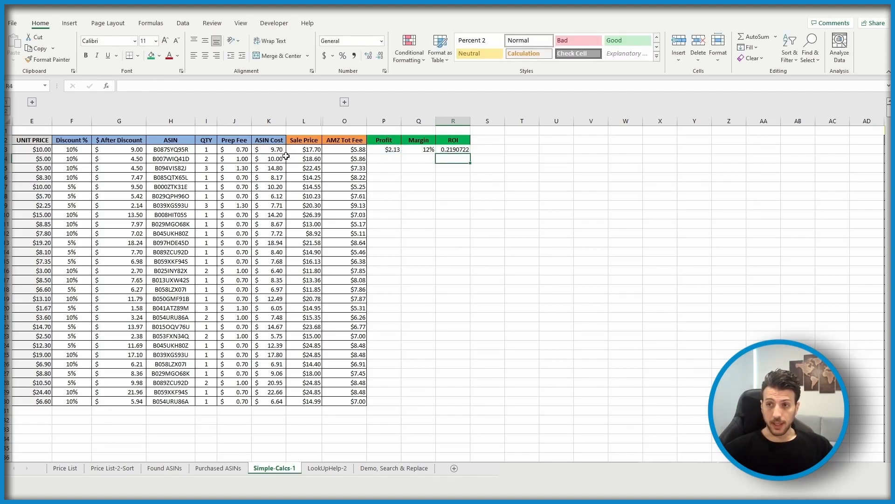
left_click(456, 150)
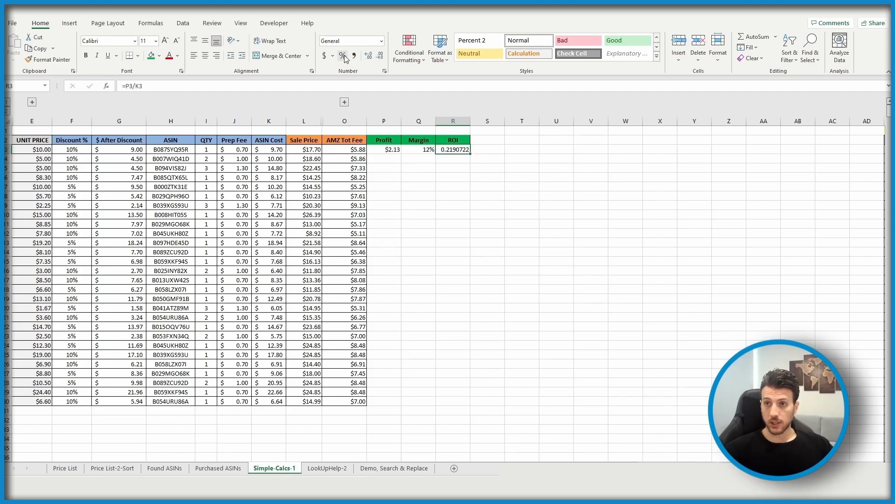
left_click(343, 56)
left_click(440, 208)
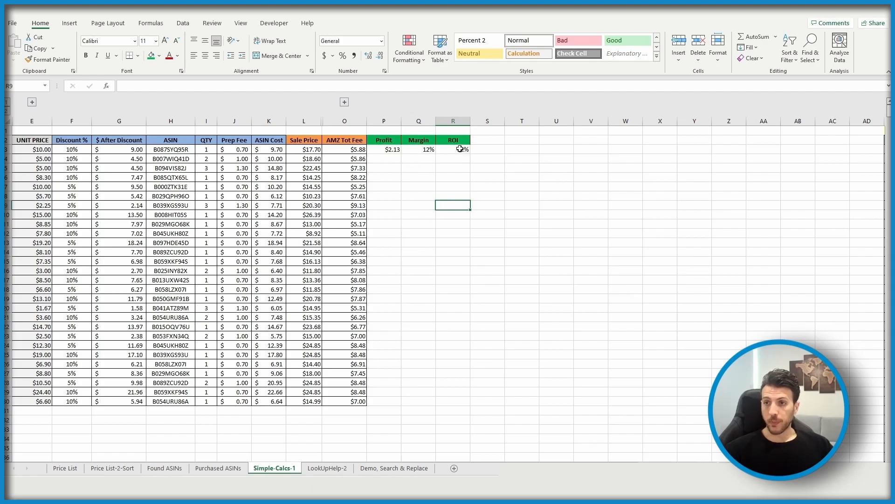
Fill the Profit, Margin and ROI formulas in P3:R3 down to row 30.
left_click(386, 150)
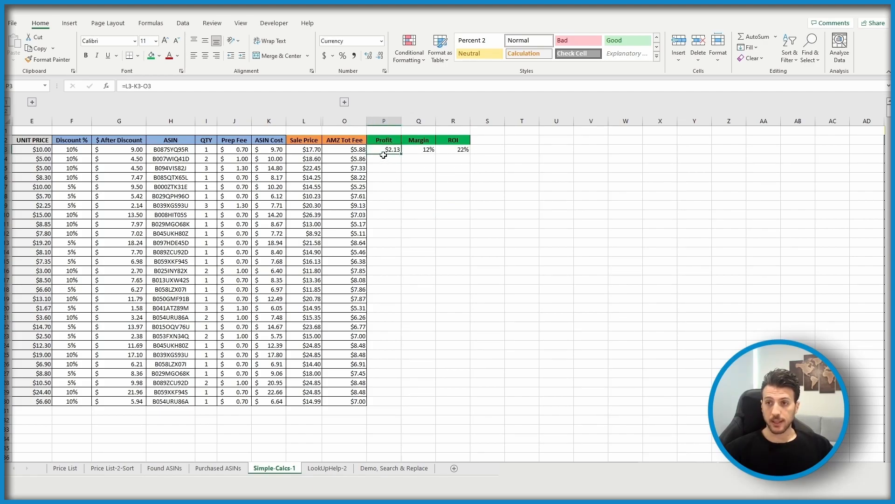
mouse_move(382, 148)
left_mouse_down()
mouse_move(462, 150)
mouse_move(475, 174)
mouse_move(466, 402)
mouse_move(468, 392)
left_mouse_up()
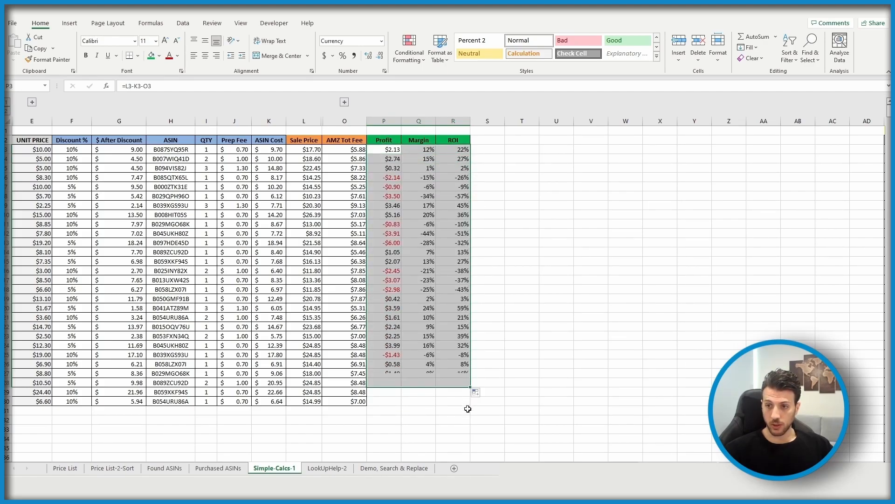
left_click(394, 420)
left_click_drag(387, 383, 468, 404)
left_click(413, 429)
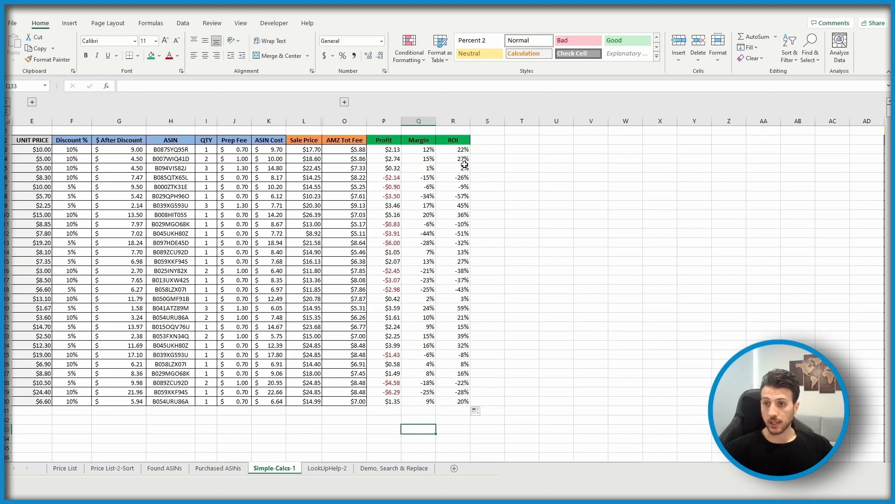
Apply all borders to the Profit, Margin and ROI values in P3:R30.
left_click_drag(384, 149, 462, 404)
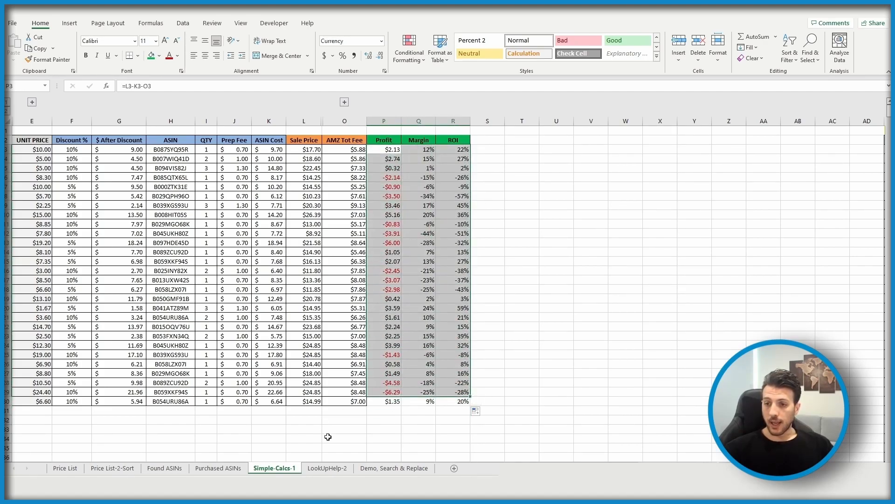
left_click(384, 438)
mouse_move(371, 404)
left_mouse_down()
mouse_move(397, 399)
mouse_move(448, 206)
mouse_move(438, 149)
left_mouse_up()
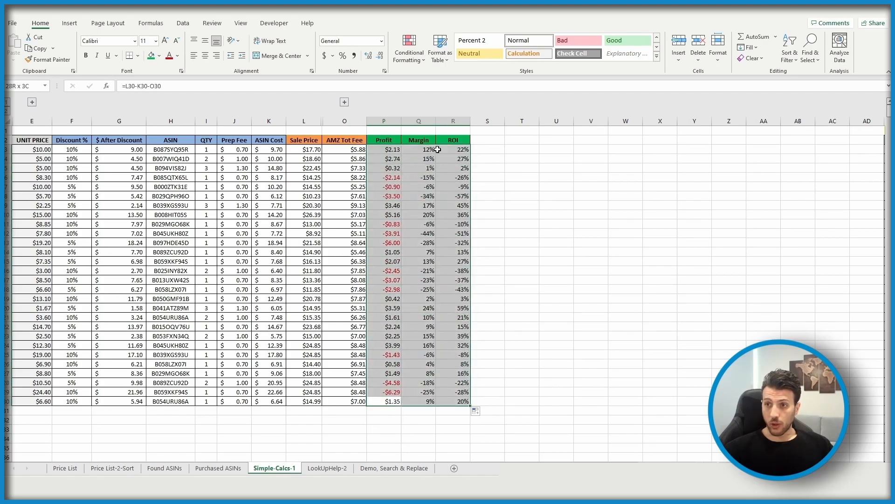
left_click(138, 58)
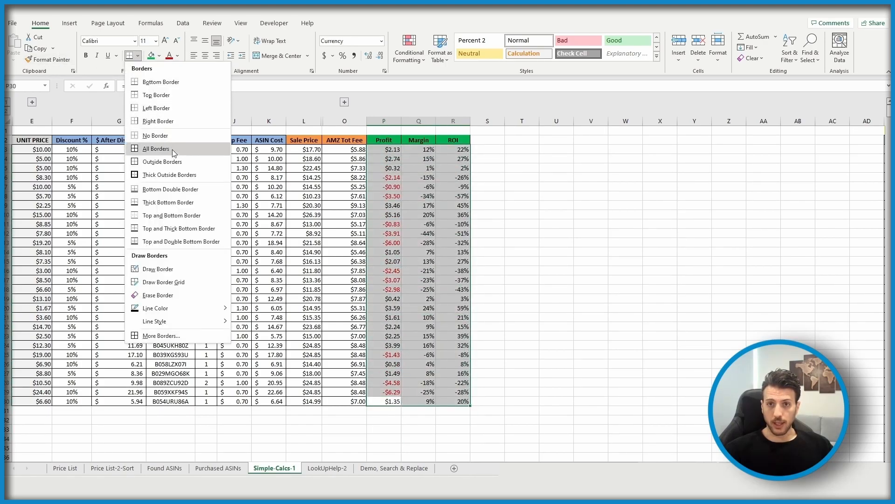
left_click(172, 150)
left_click(420, 448)
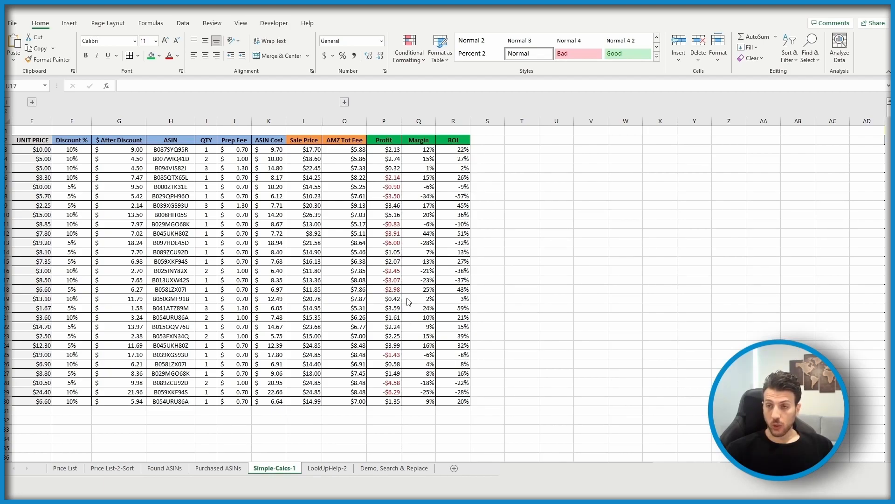
Expand all grouped columns so the item details and separate Amazon fee columns are shown.
left_click(280, 447)
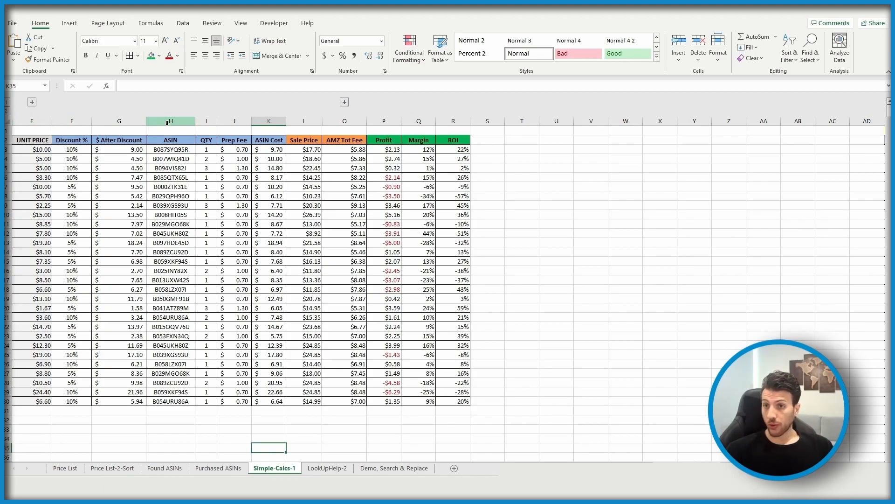
left_click(7, 114)
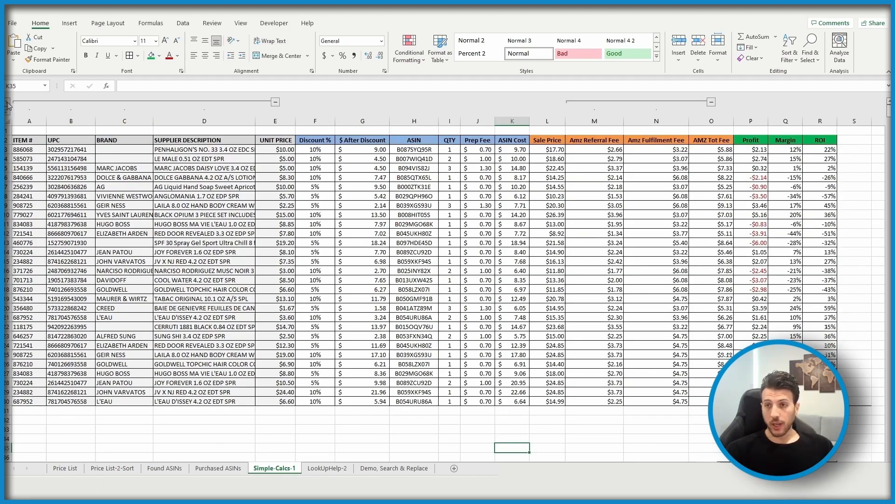
left_click(7, 104)
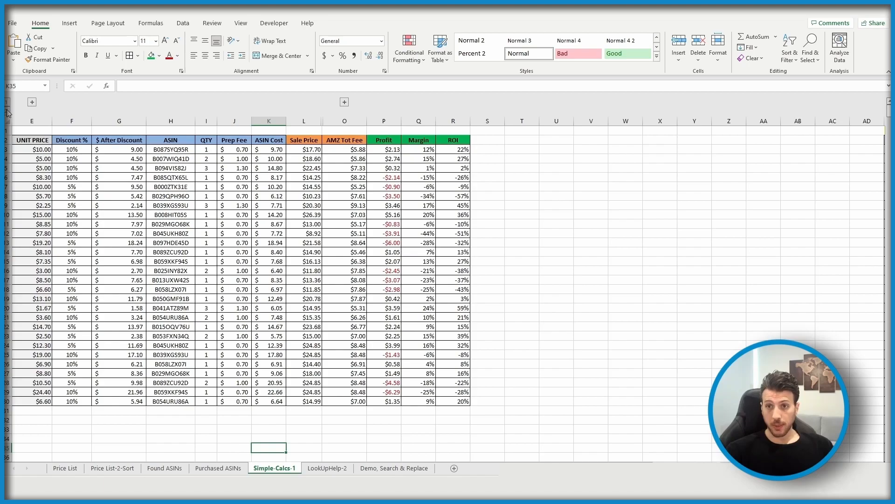
left_click(7, 112)
left_click(513, 364)
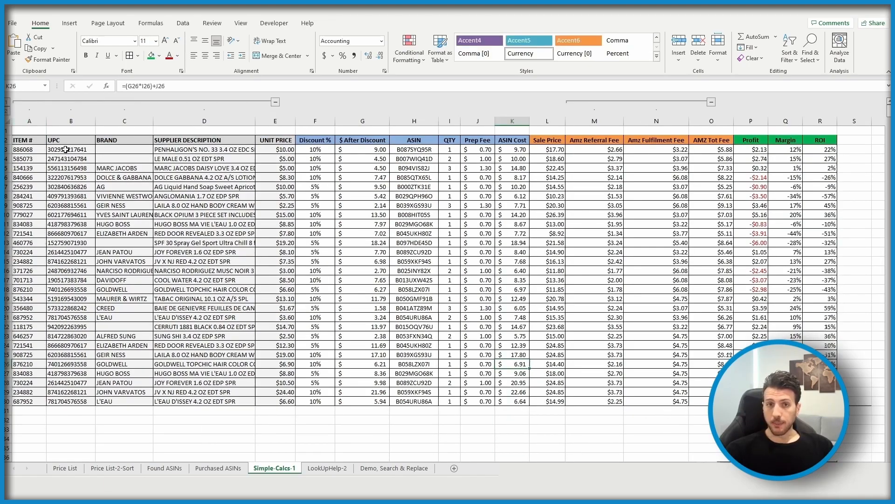
Add filters to the header row across A2:R2, from ITEM # to ROI.
left_click_drag(18, 140, 824, 140)
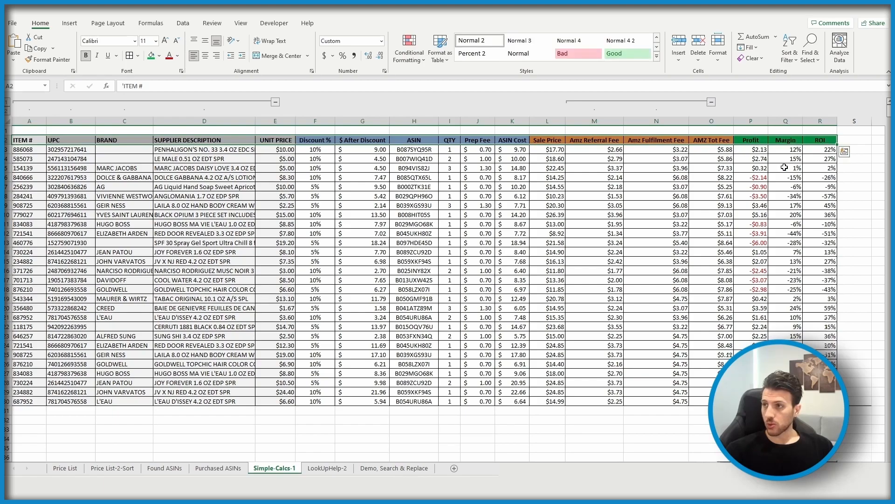
left_click(796, 58)
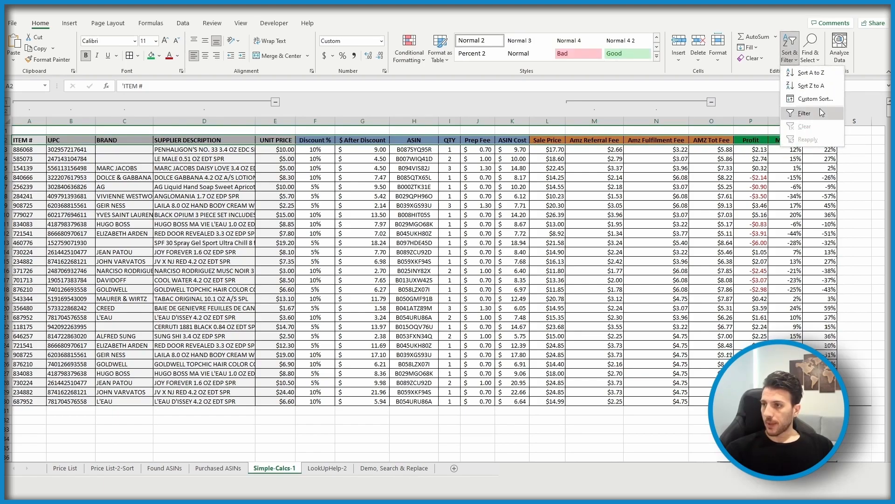
left_click(813, 113)
left_click(387, 430)
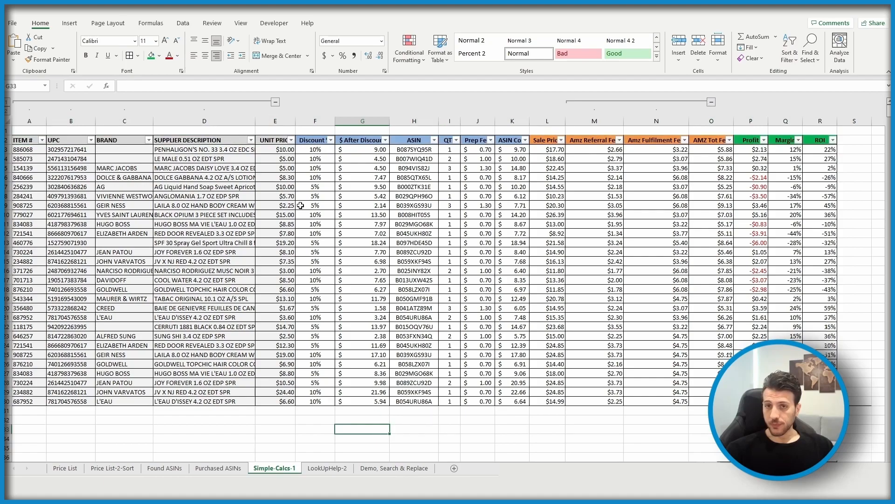
Collapse the grouped columns to hide the item details and the separate Amazon fee columns.
left_click(6, 106)
left_click(544, 298)
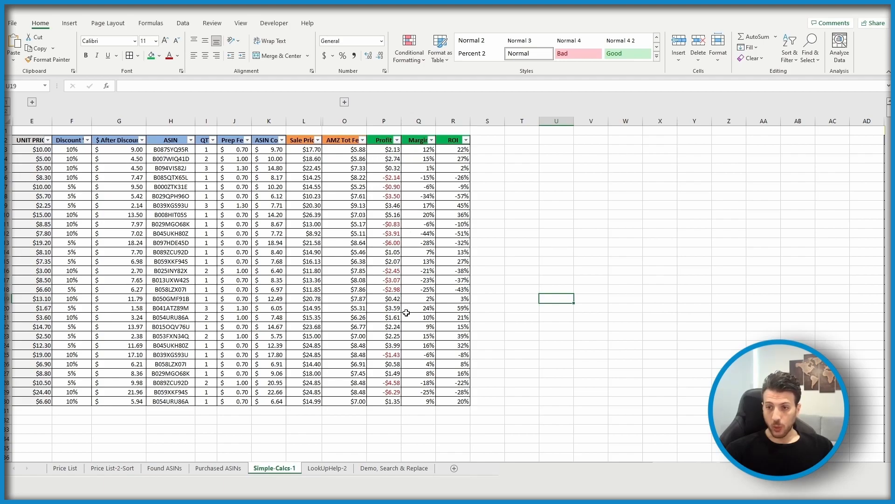
left_click(396, 245)
left_click(545, 322)
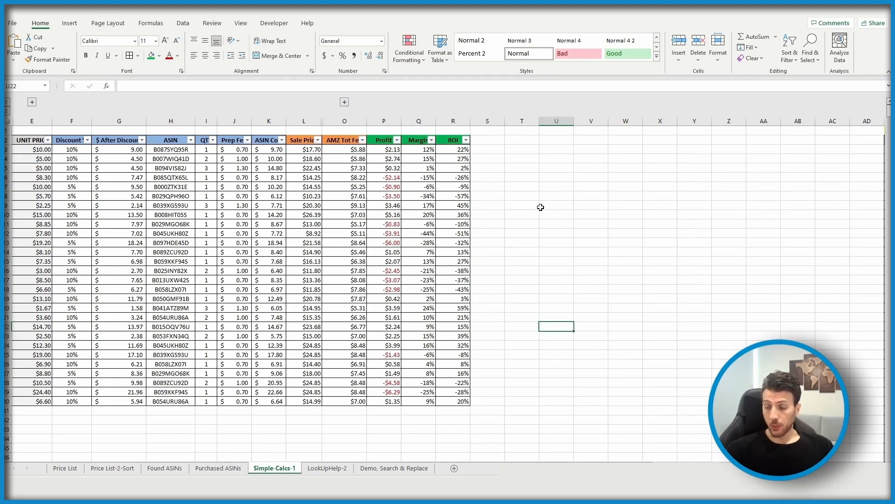
Filter the Profit column to show only rows with a value greater than 2.
left_click(397, 140)
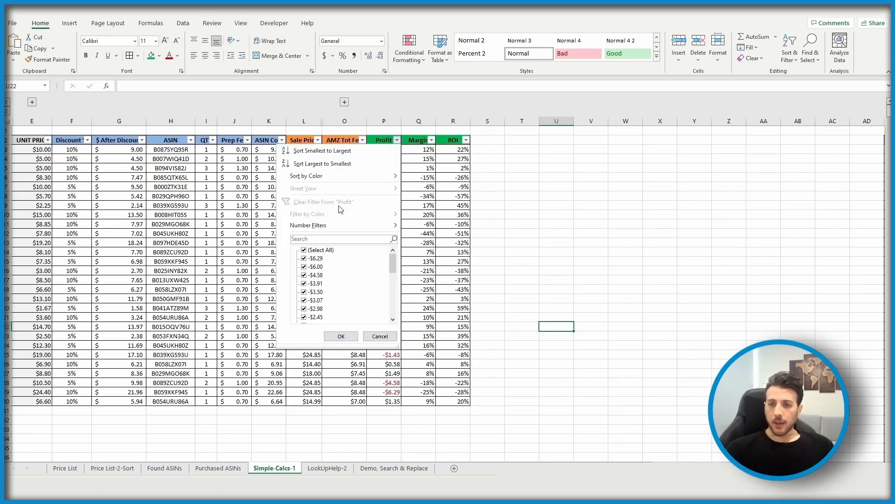
mouse_move(320, 229)
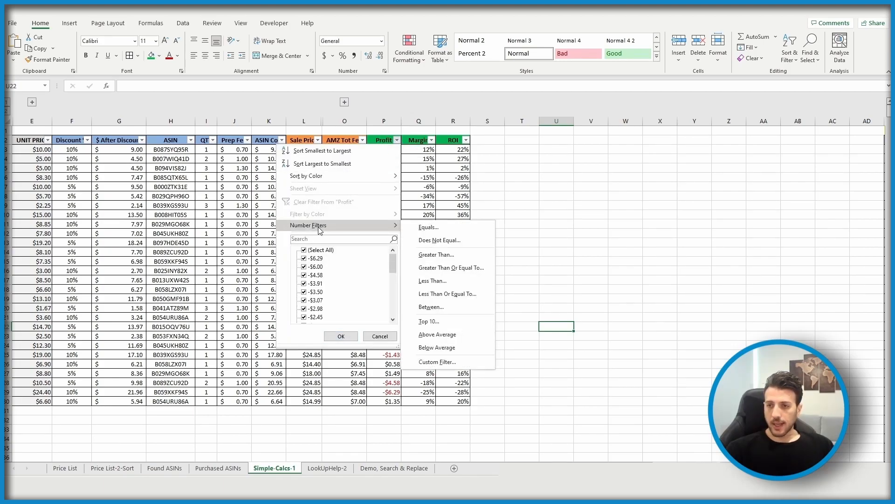
left_click(461, 254)
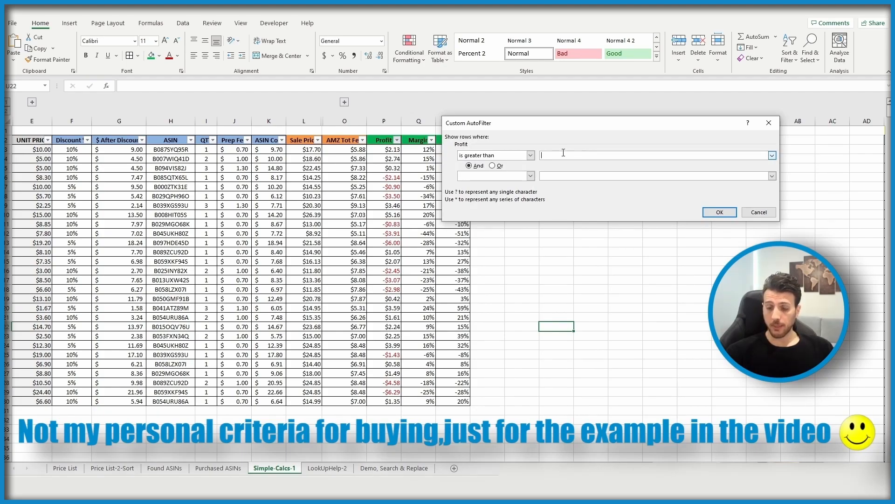
type("2")
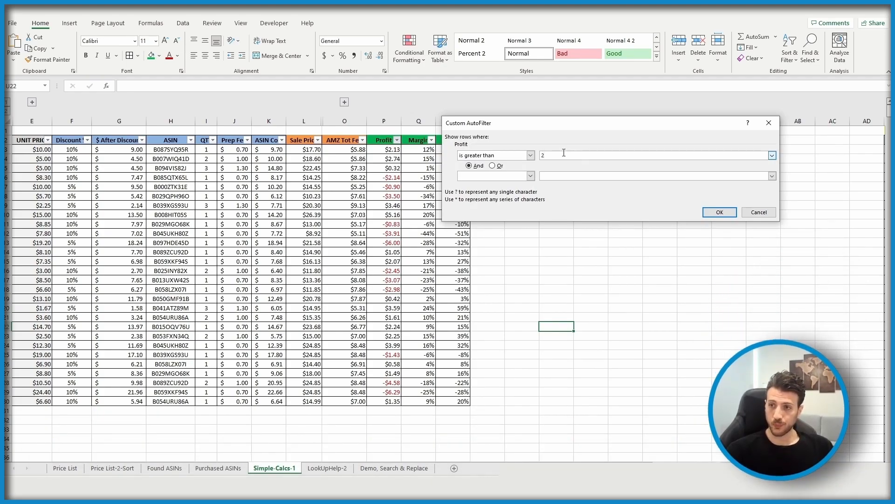
left_click(720, 213)
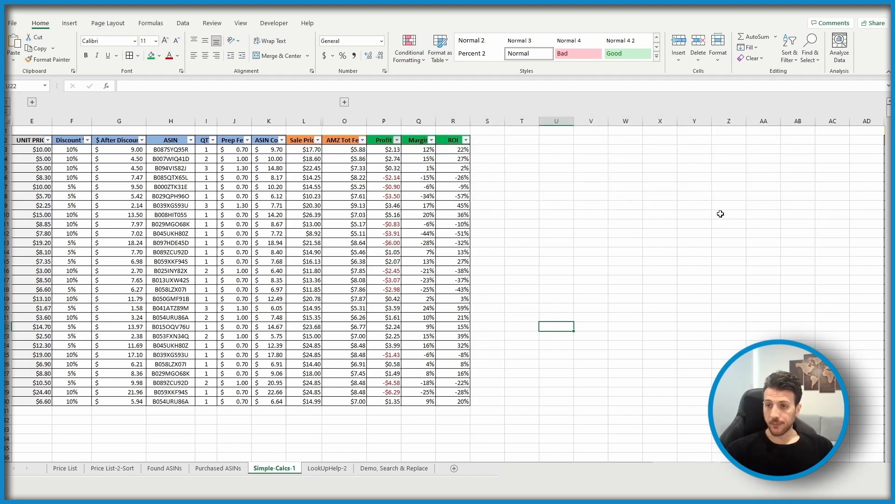
Filter the ROI column to show only rows greater than 20% and review the remaining ASINs.
left_click(465, 141)
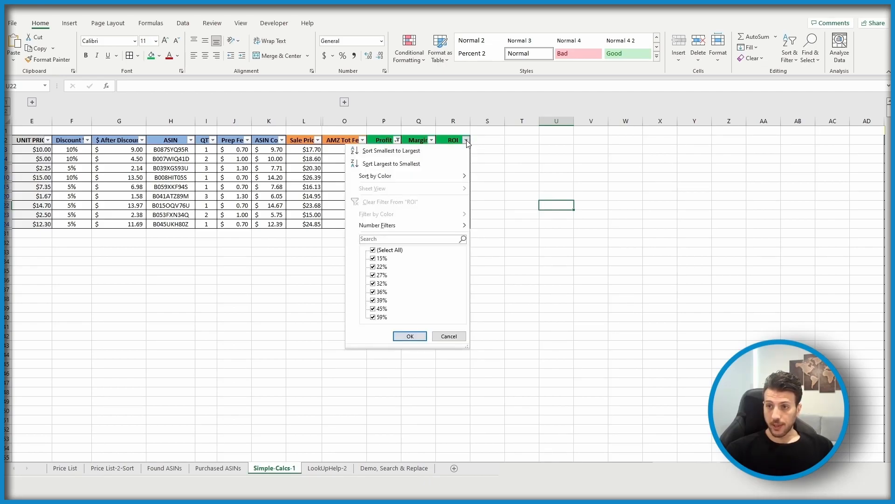
mouse_move(418, 226)
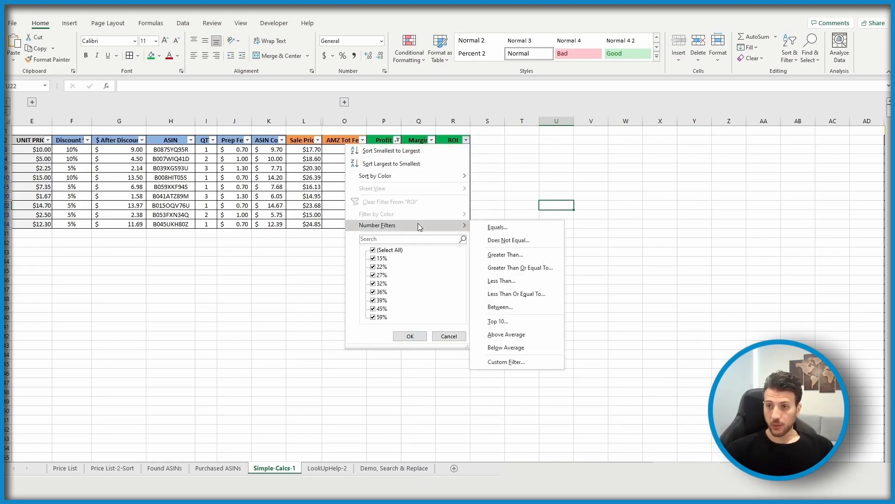
left_click(520, 255)
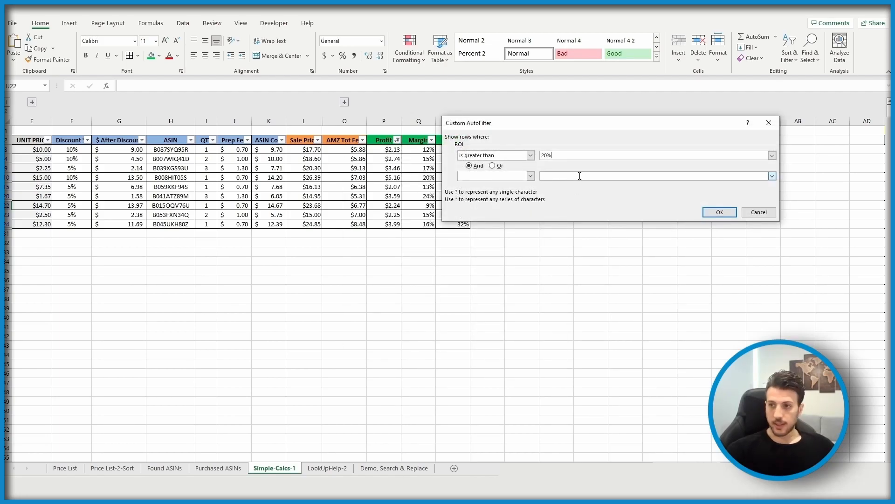
left_click(720, 212)
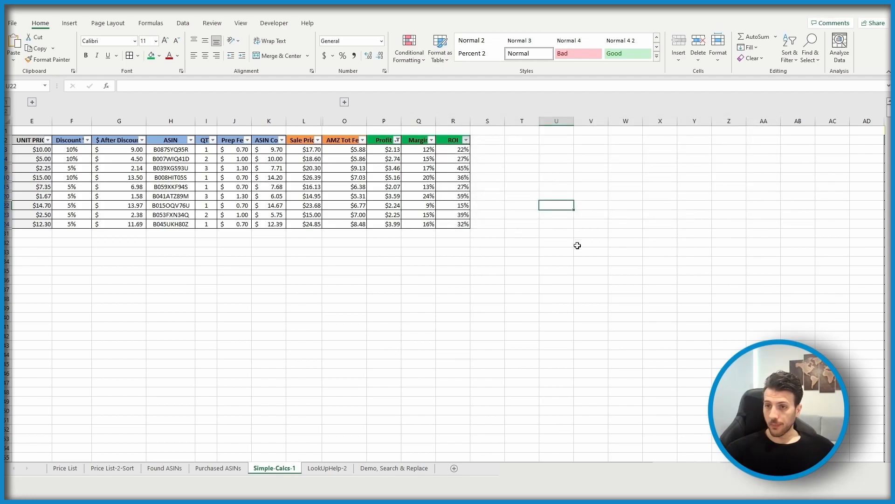
left_click(475, 263)
left_click_drag(157, 151, 171, 215)
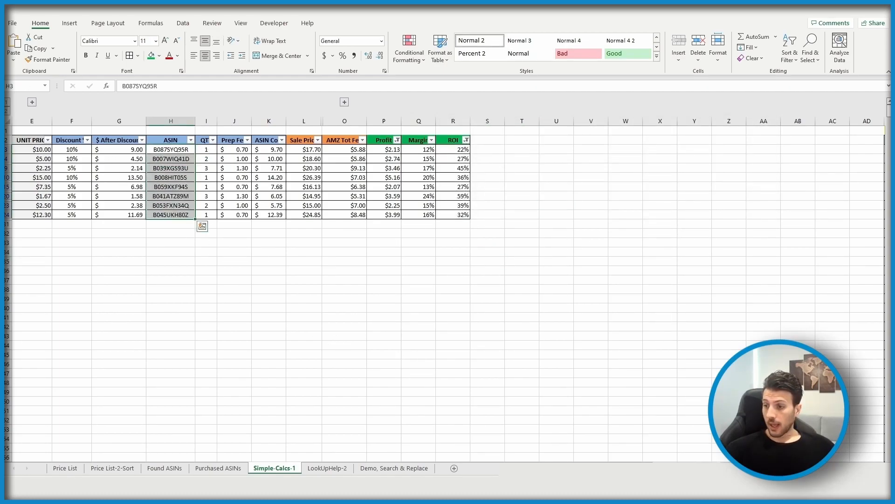
left_click(317, 326)
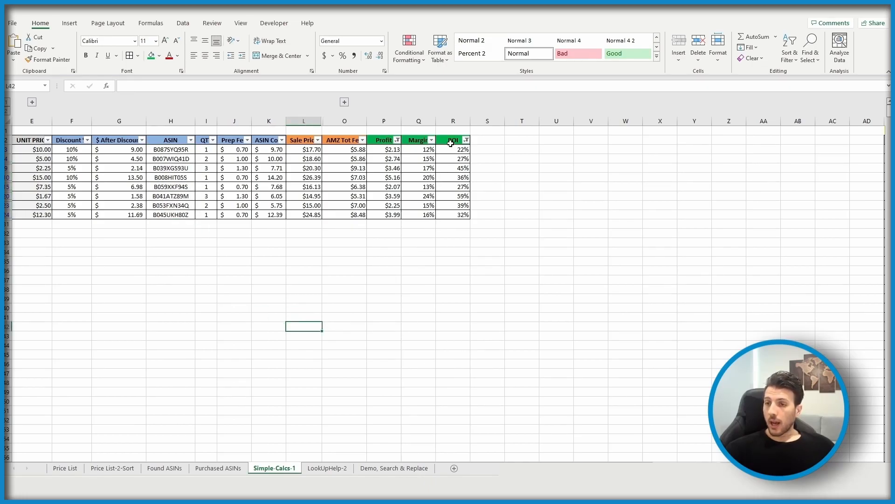
Sort the filtered products by ROI from largest to smallest.
left_click(467, 140)
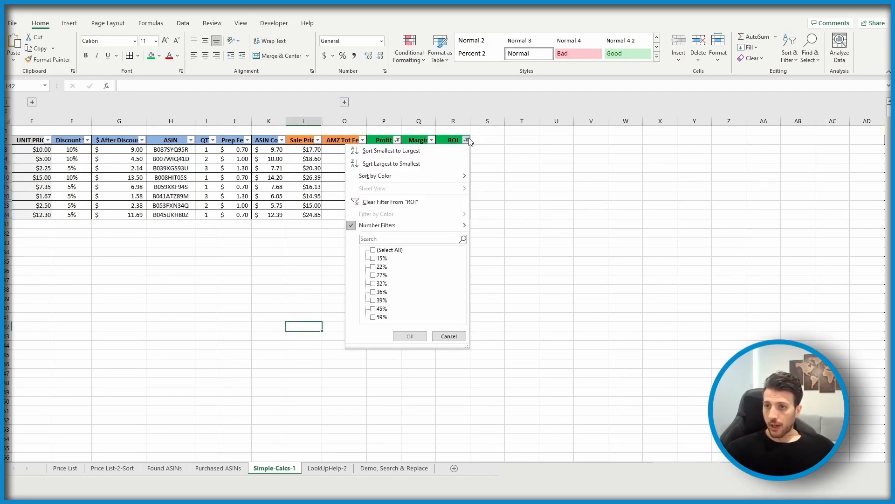
left_click(391, 164)
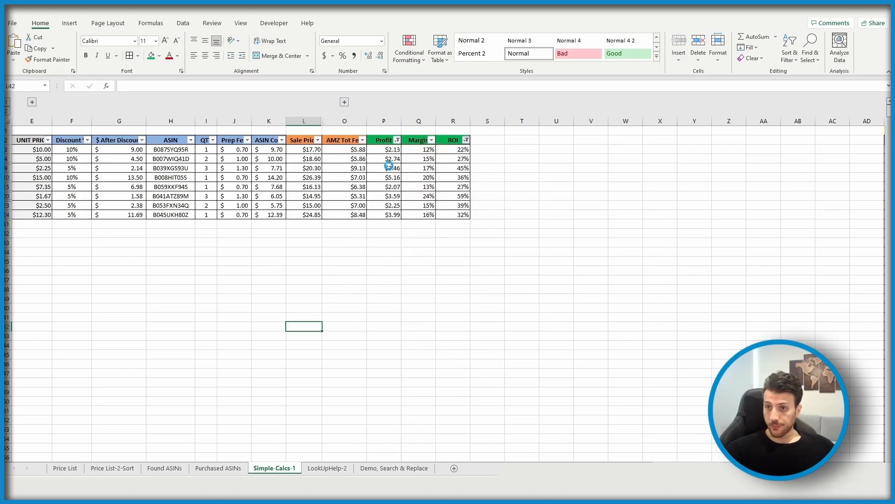
left_click(465, 148)
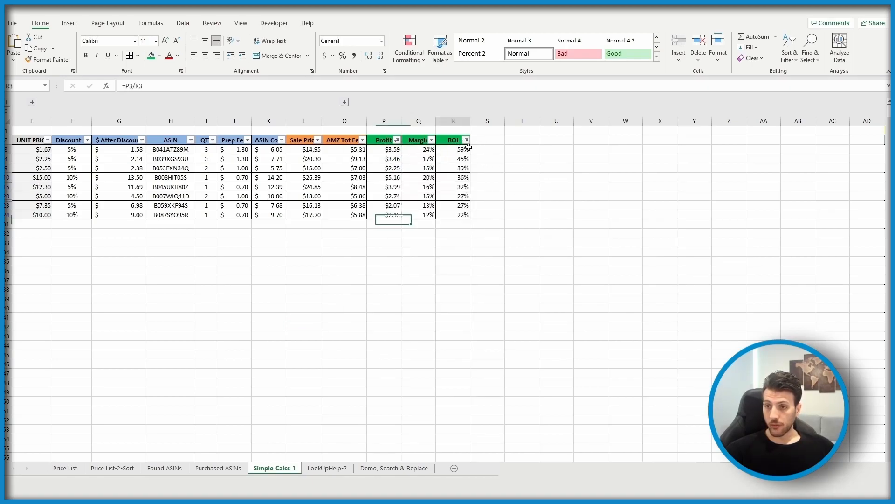
left_click(461, 216)
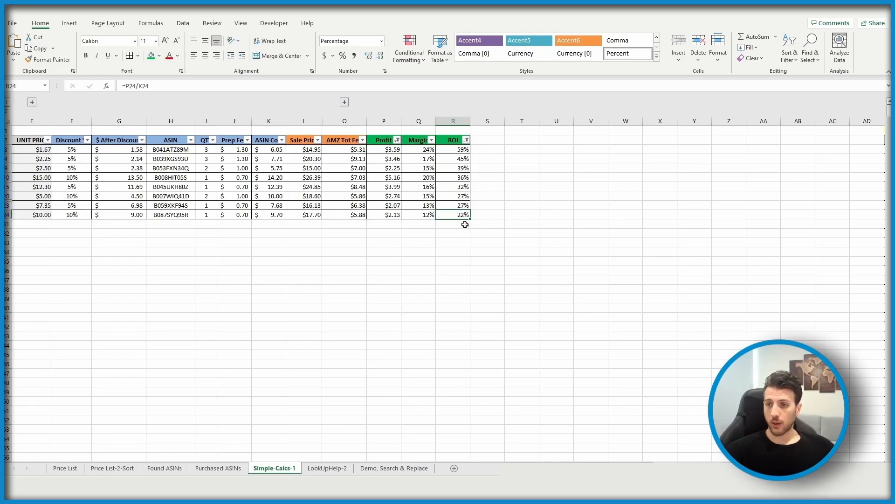
left_click(464, 287)
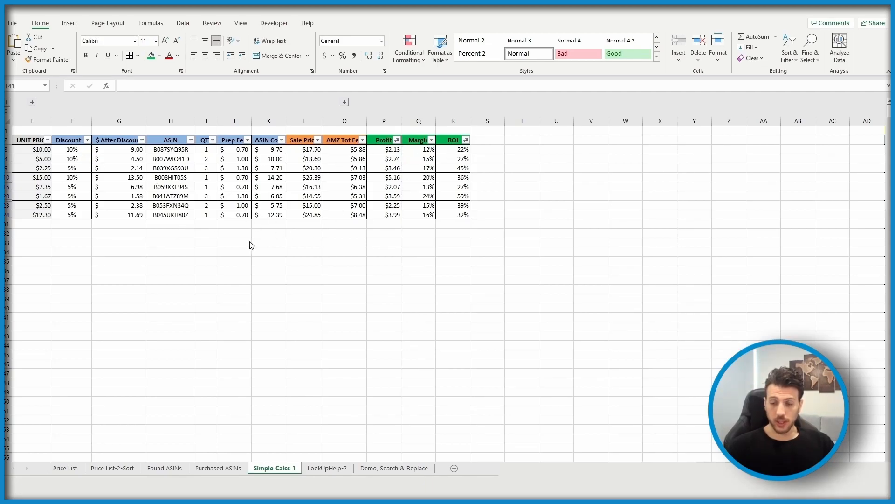
Duplicate the Simple-Calcs-1 sheet and place the copy directly after the original, before LookUpHelp-2.
left_click(272, 471)
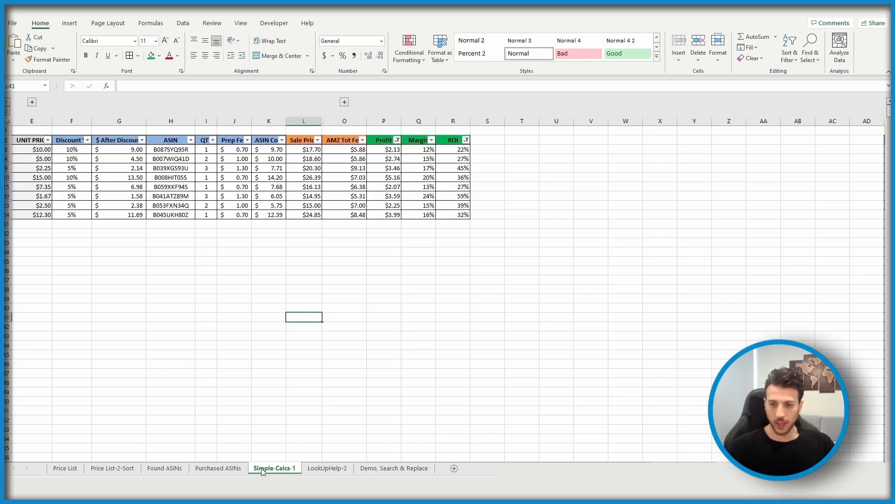
right_click(262, 472)
left_click(295, 375)
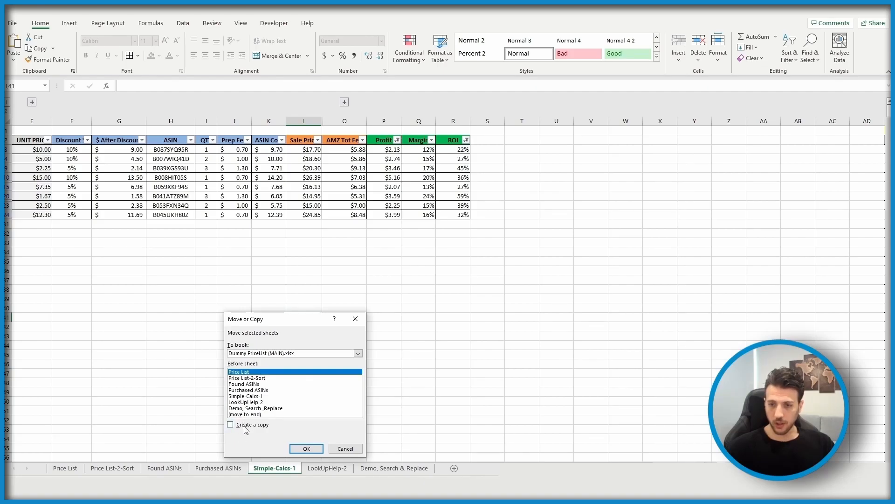
left_click(230, 425)
left_click(304, 448)
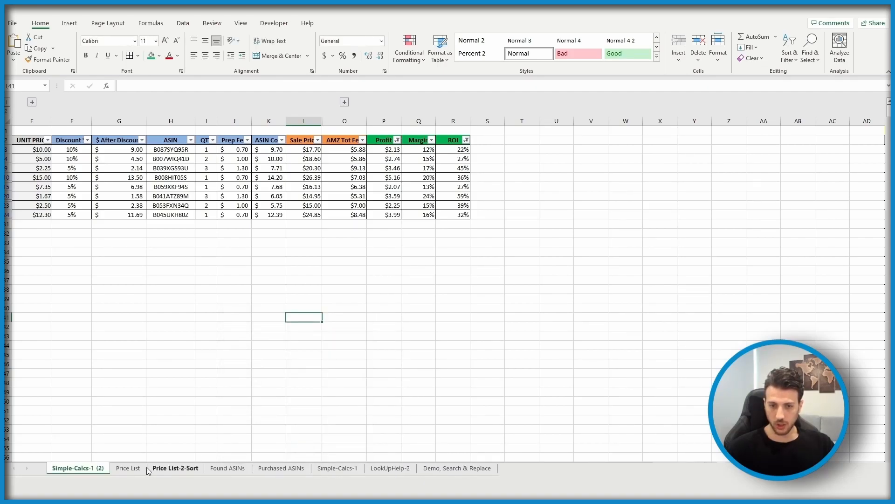
left_click_drag(79, 472, 373, 469)
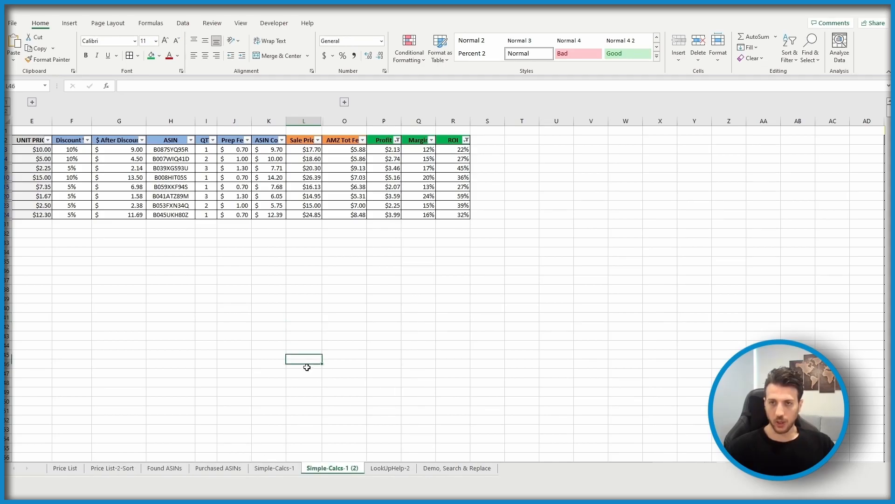
left_click(332, 278)
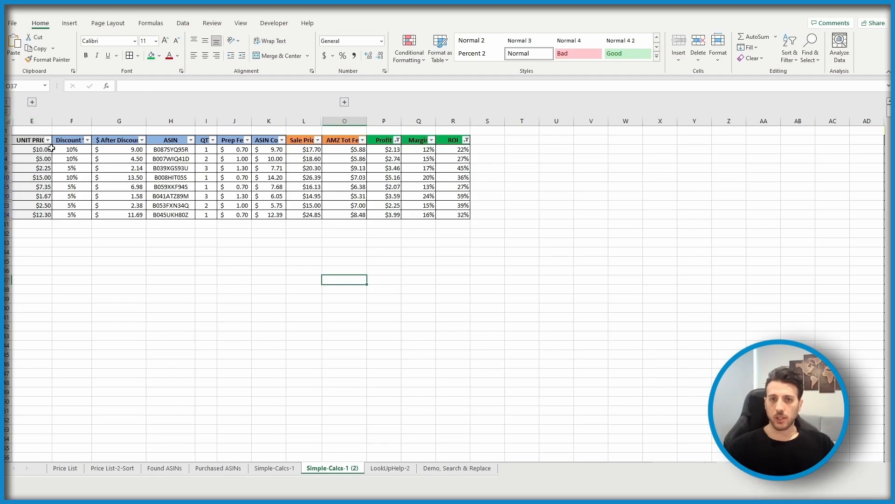
left_click(133, 255)
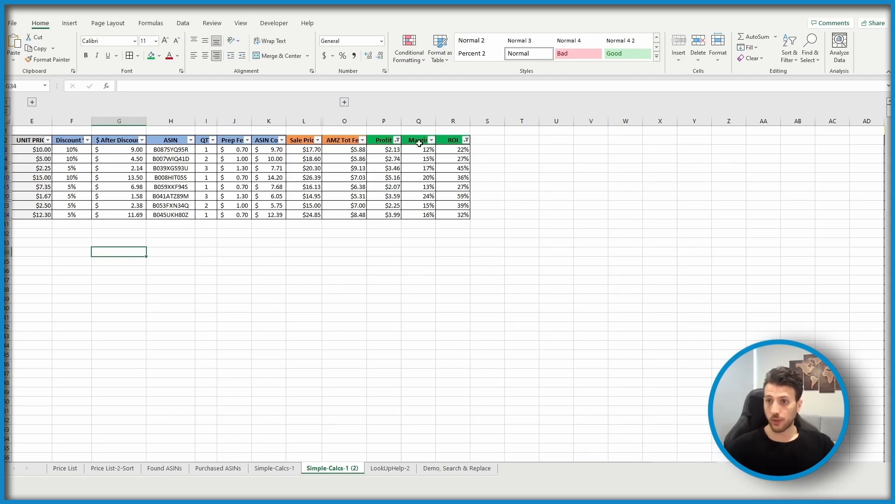
Turn off filtering on the duplicated Simple-Calcs-1 (2) sheet so every product row is shown.
left_click(397, 140)
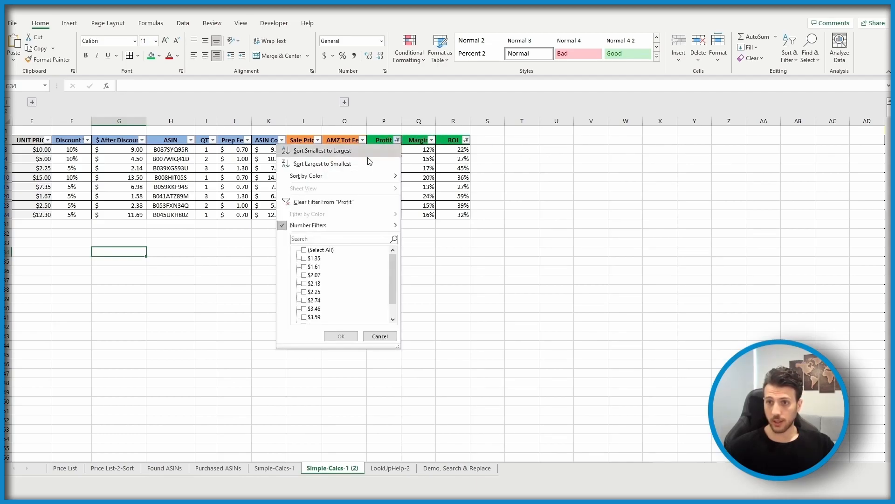
left_click(468, 225)
left_click(499, 253)
left_click(800, 60)
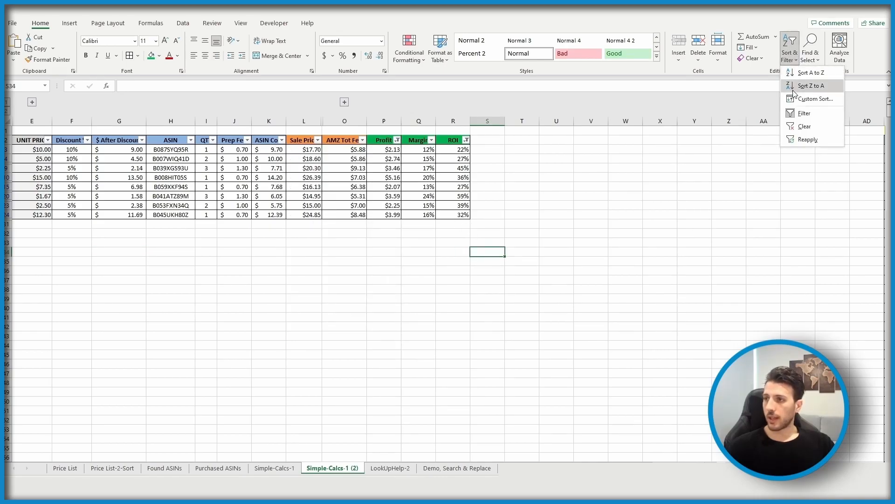
left_click(804, 114)
left_click(596, 261)
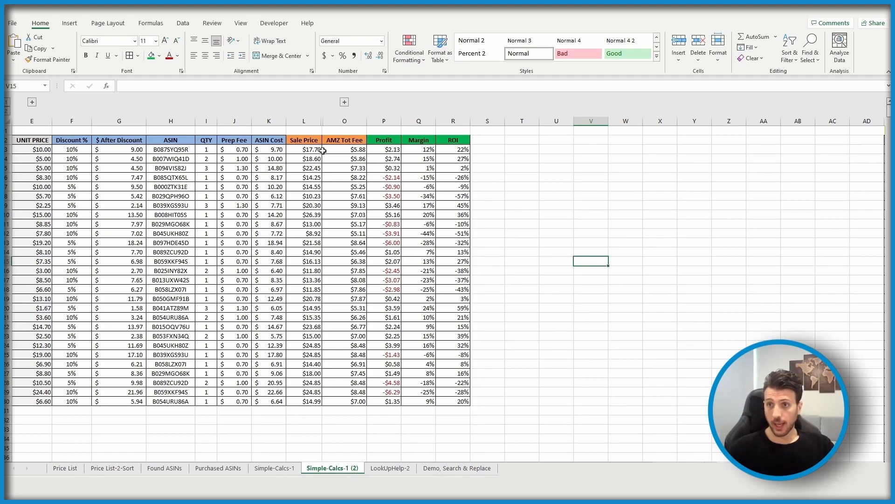
Add filter controls back to the header row from UNIT PRICE through ROI.
left_click(6, 140)
left_click(478, 208)
left_click_drag(43, 140, 466, 135)
left_click(792, 55)
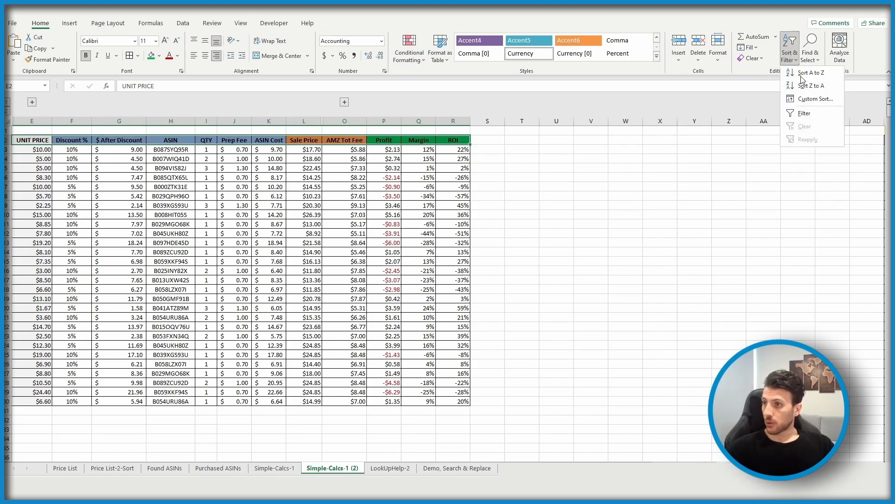
left_click(813, 112)
left_click(596, 201)
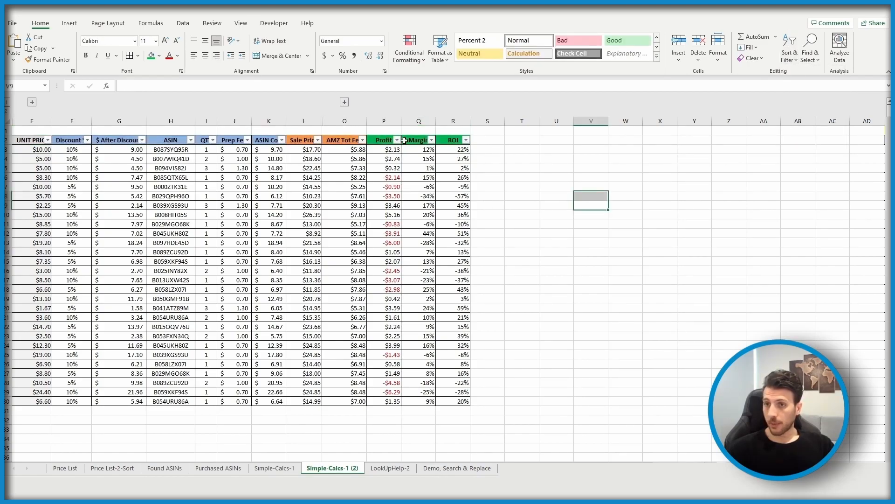
Sort the product list by Profit from largest to smallest.
left_click(397, 140)
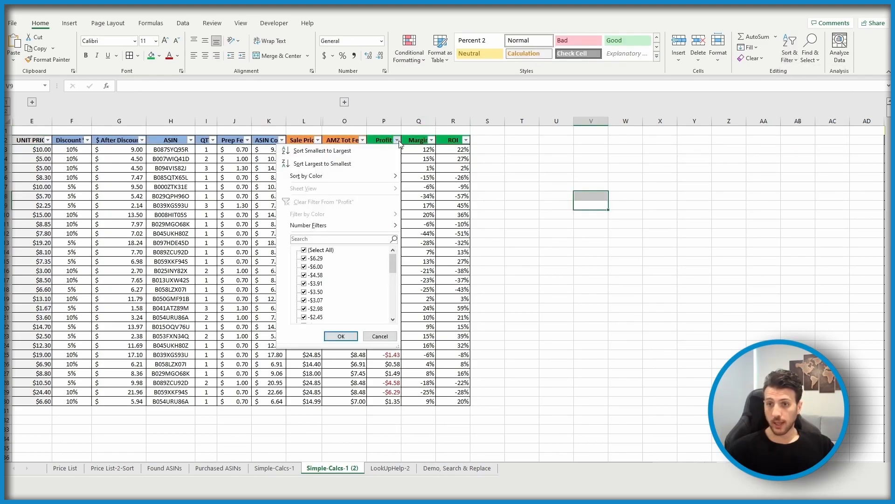
mouse_move(336, 223)
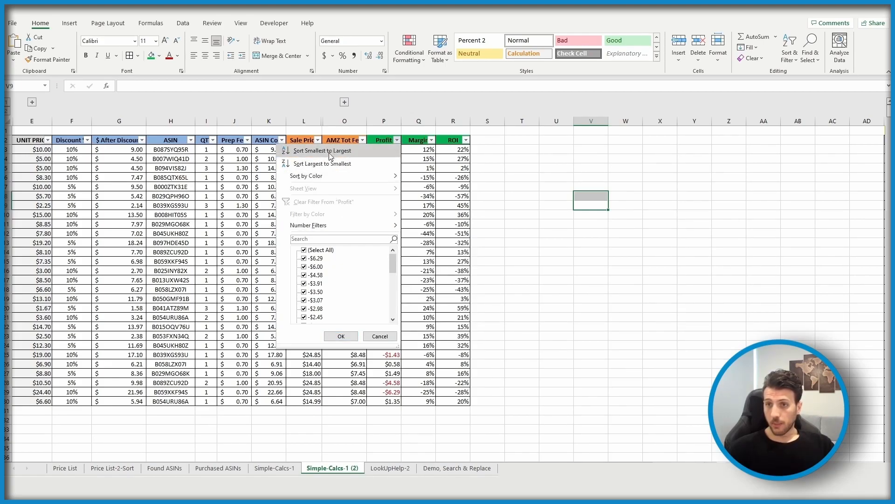
left_click(334, 164)
left_click(568, 299)
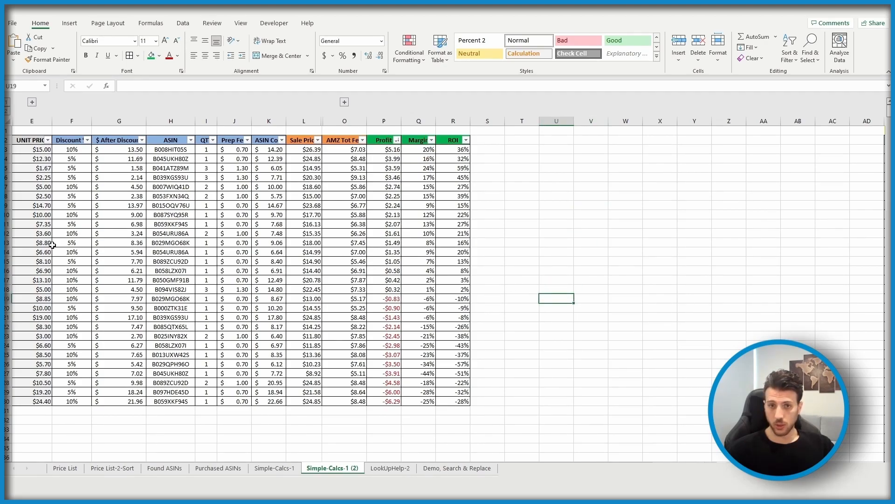
Delete all product rows with a profit below $2, from the $1.61 row down to the last product.
left_click_drag(7, 233, 24, 402)
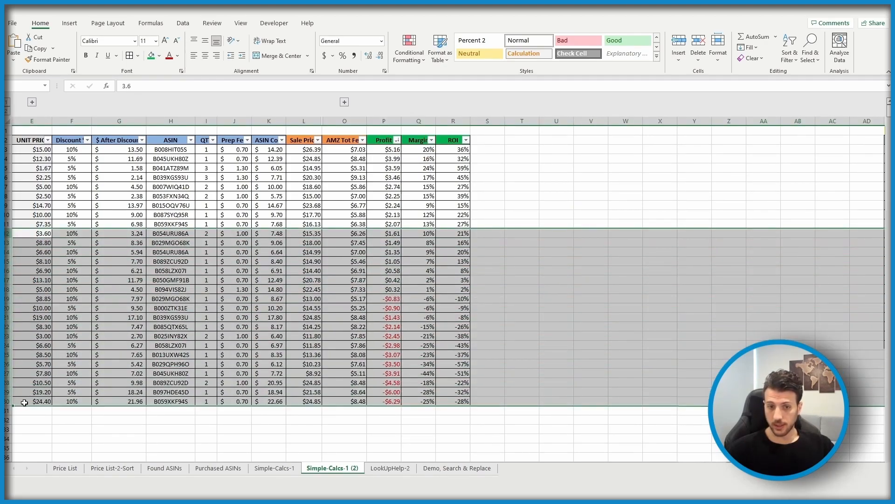
right_click(8, 305)
left_click(53, 394)
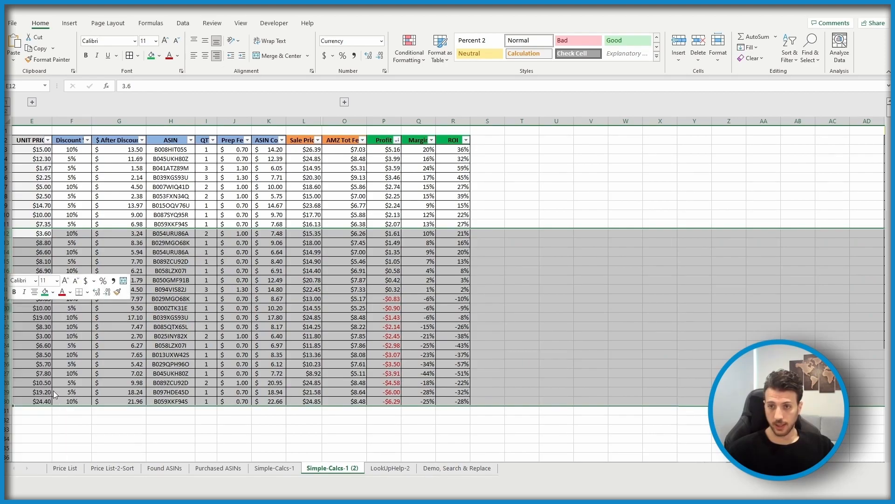
left_click(552, 369)
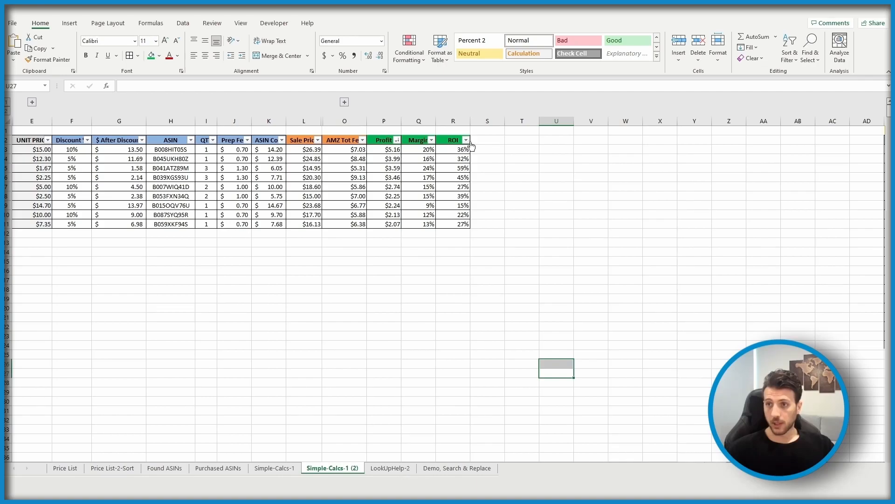
Sort the remaining products by ROI from largest to smallest.
left_click(466, 140)
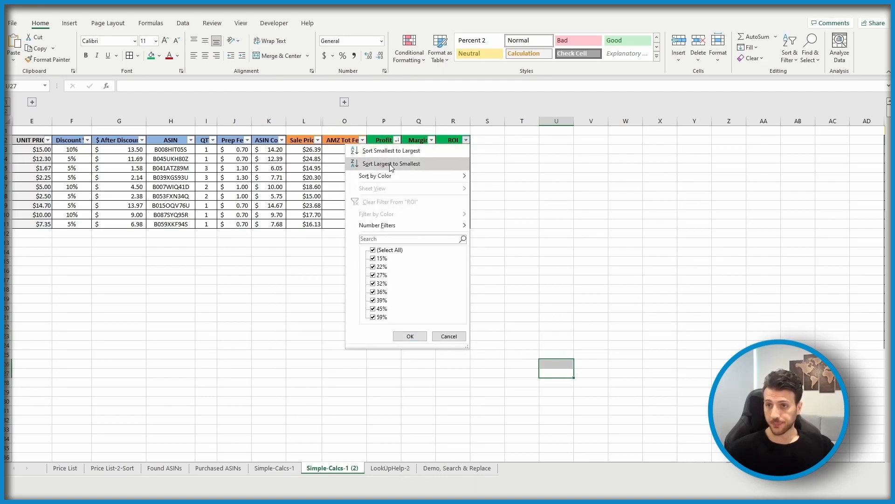
left_click(403, 163)
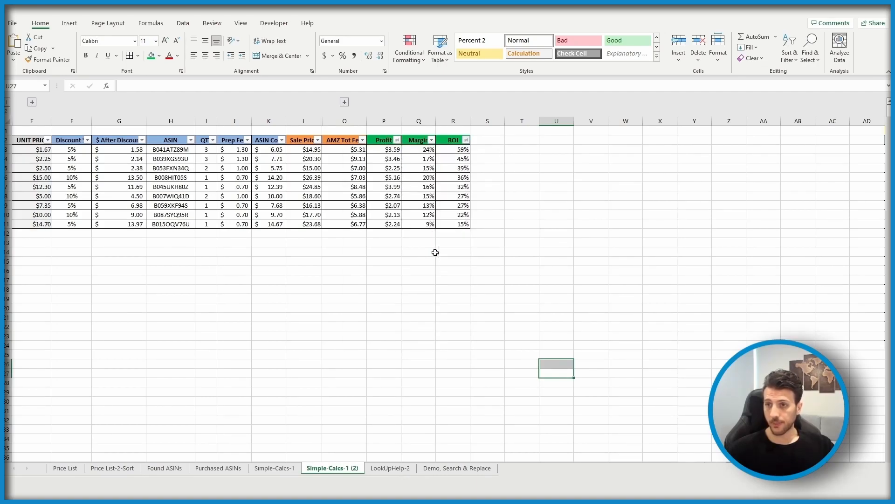
left_click(458, 279)
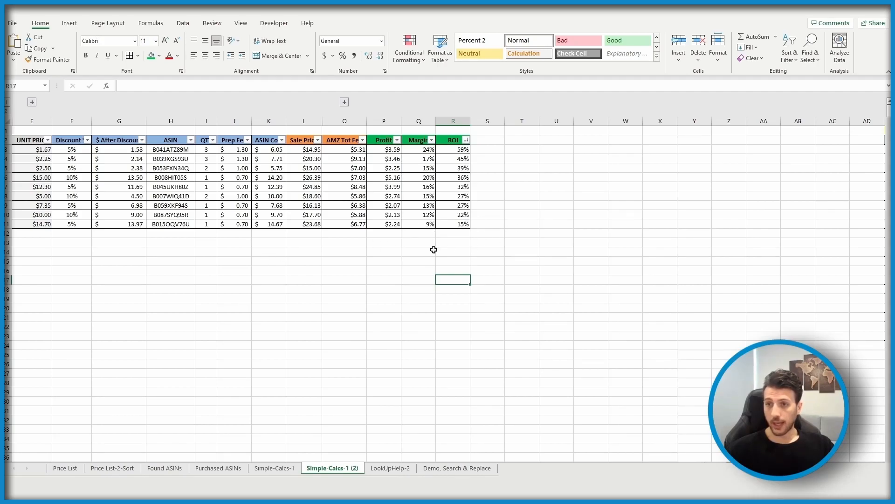
Delete the last product row, whose ROI of 15% is below the 20% criterion.
left_click(9, 225)
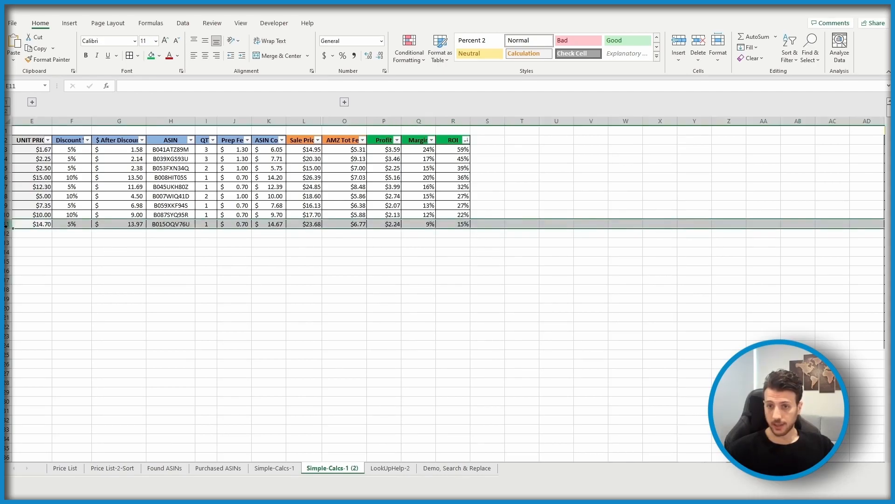
right_click(9, 225)
left_click(49, 311)
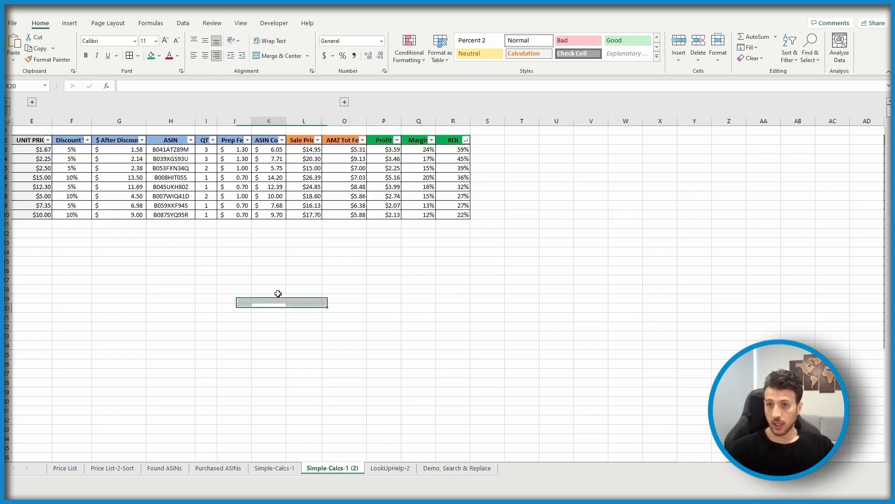
Add the headers "Qty to Buy", "Total ASIN Cost" and "Total ASIN Profit" in columns S to U, beside ROI.
left_click(166, 148)
left_click_drag(166, 148, 180, 214)
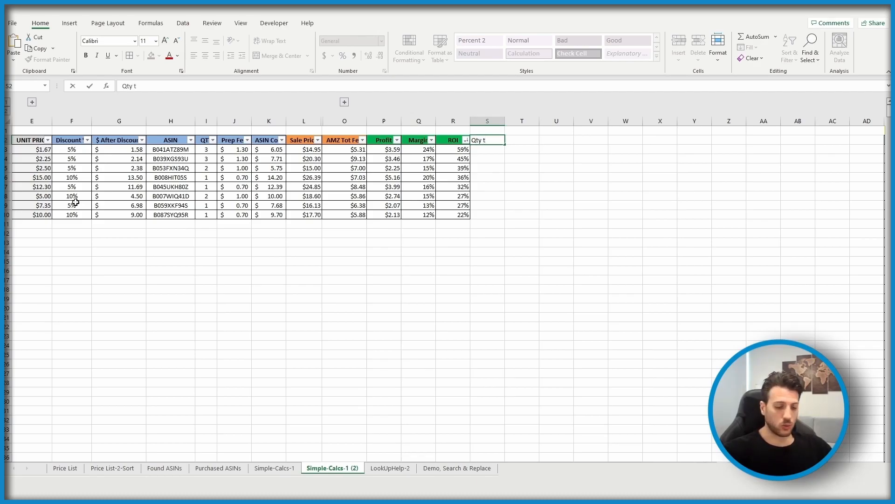
key("Tab")
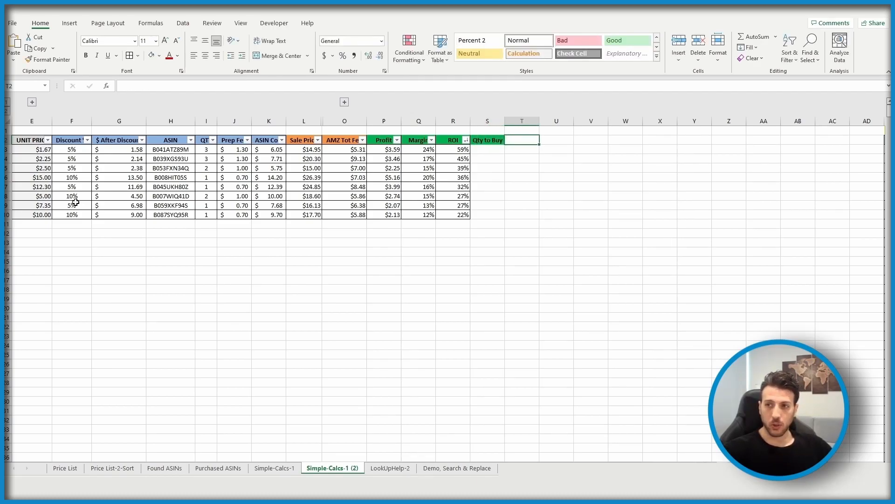
type("T")
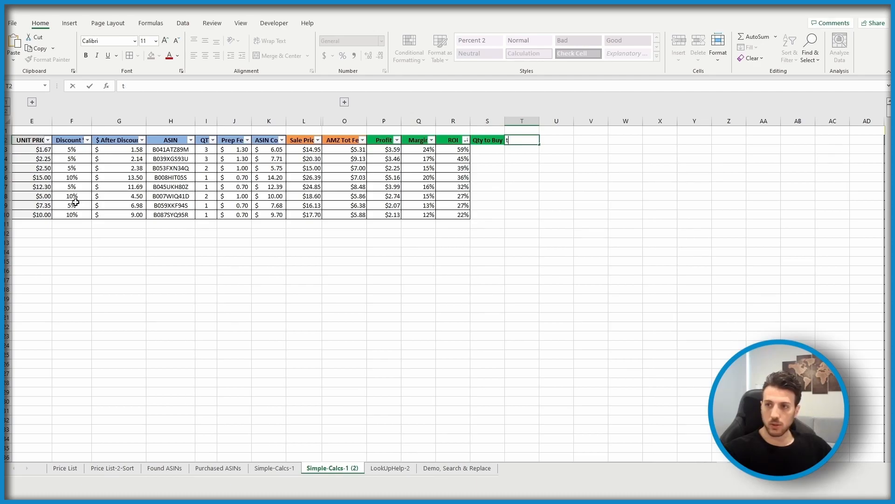
type("oatl")
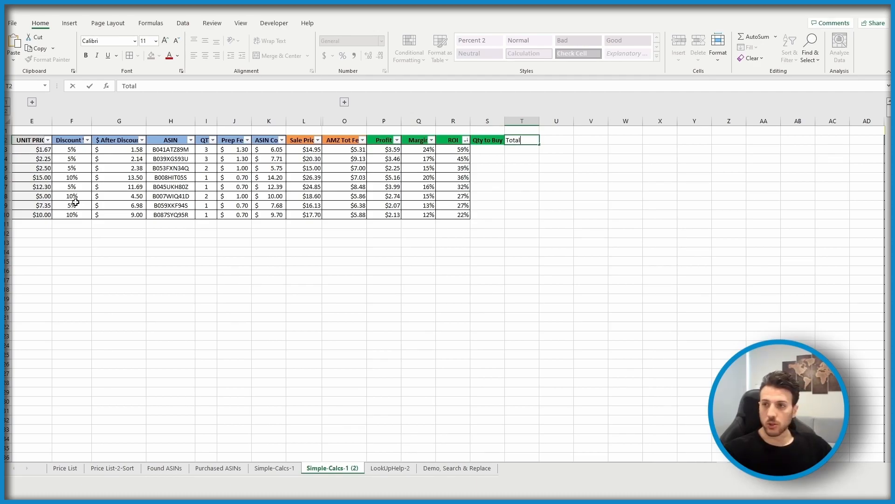
type("N Cosd")
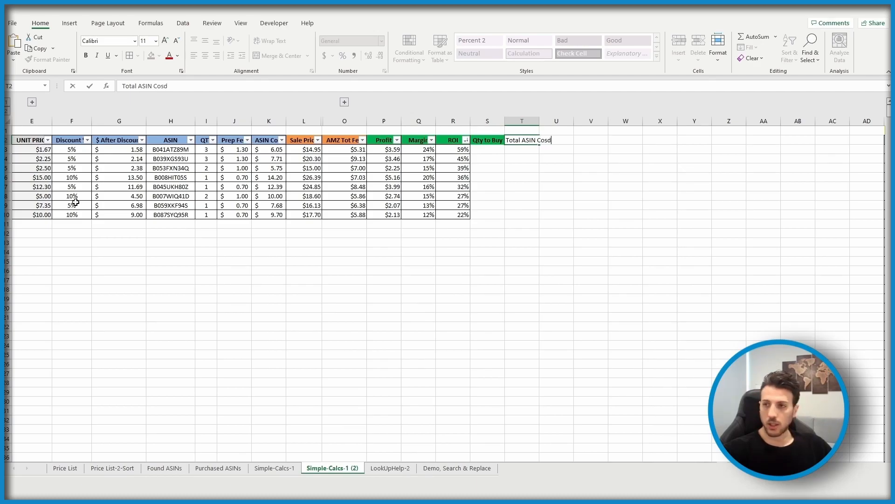
key("Tab")
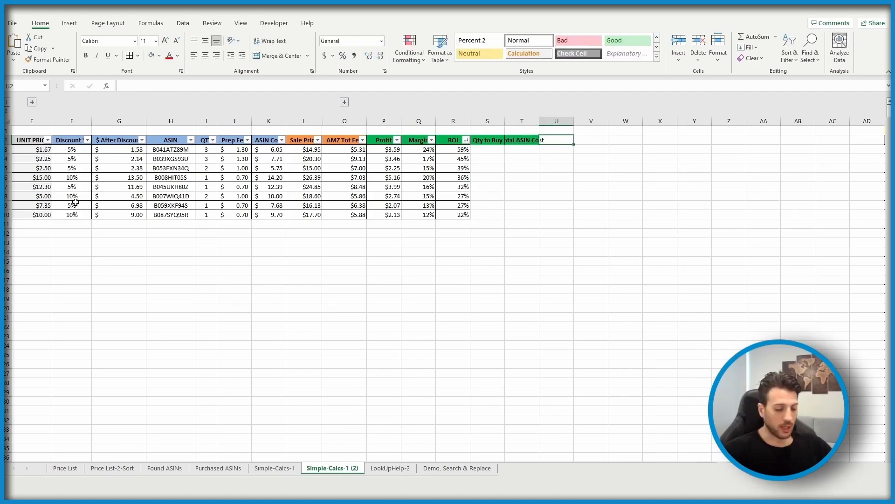
type("Tot")
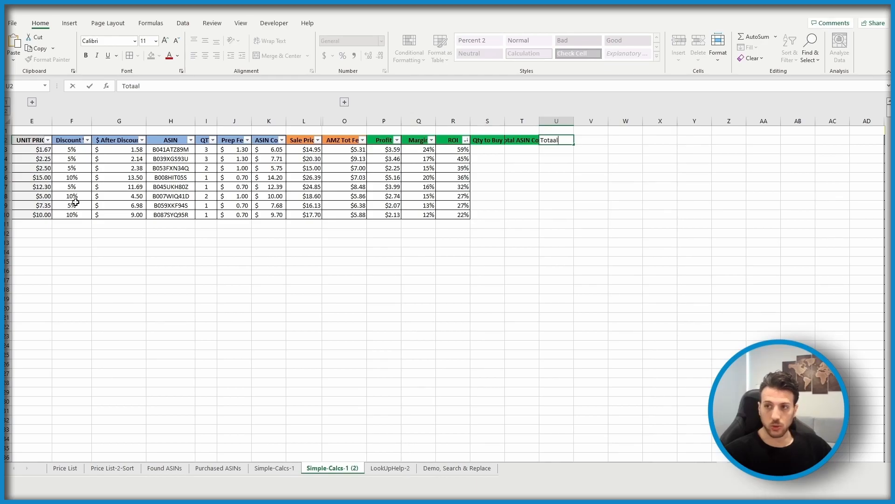
type("al ASIN Profit")
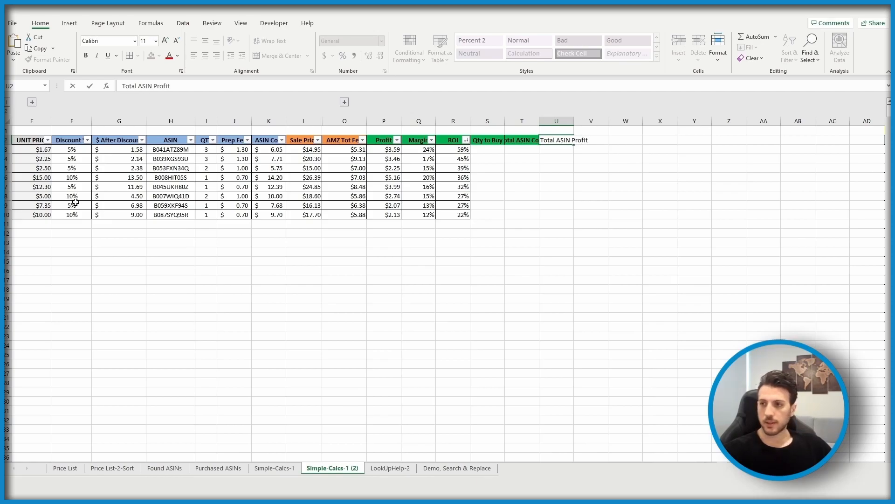
key("Return")
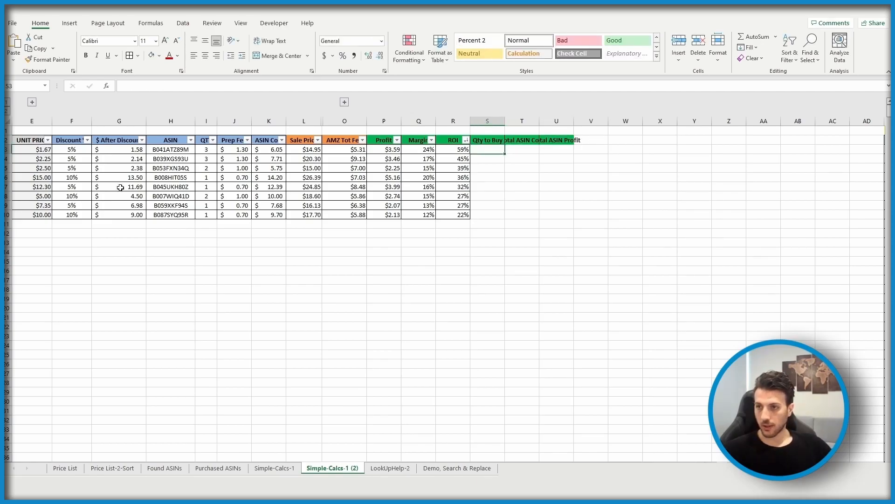
Fill the three new header cells in S2:U2 with a light green theme colour.
left_click(489, 143)
left_click_drag(489, 143, 575, 144)
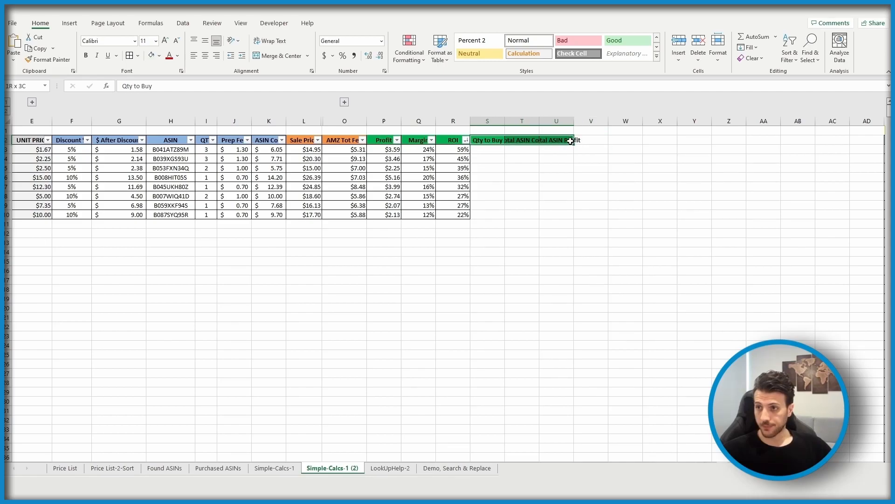
left_click(159, 55)
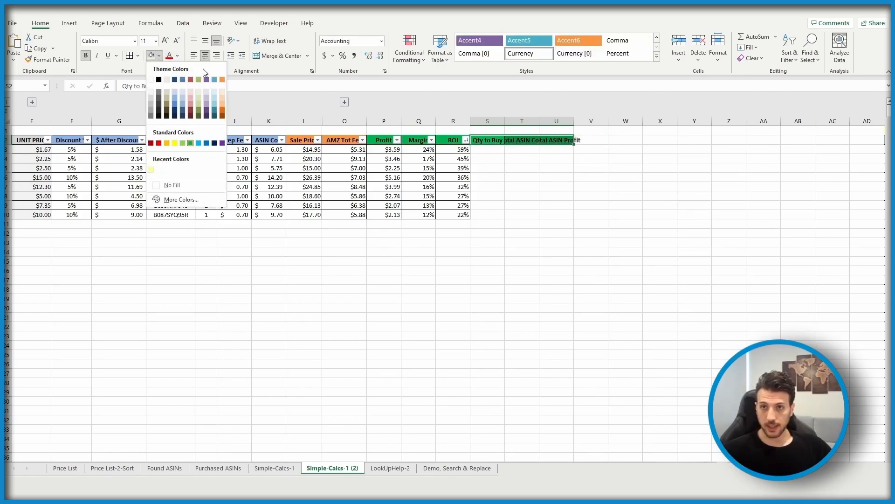
left_click(198, 90)
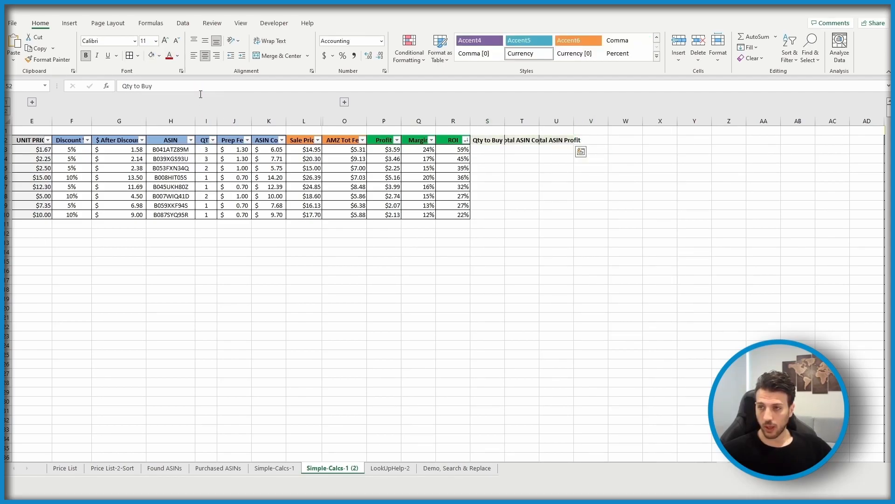
Apply cell borders to the three new columns down to the last product and autofit the widths of columns S to U.
left_click(514, 164)
left_click_drag(486, 140, 569, 215)
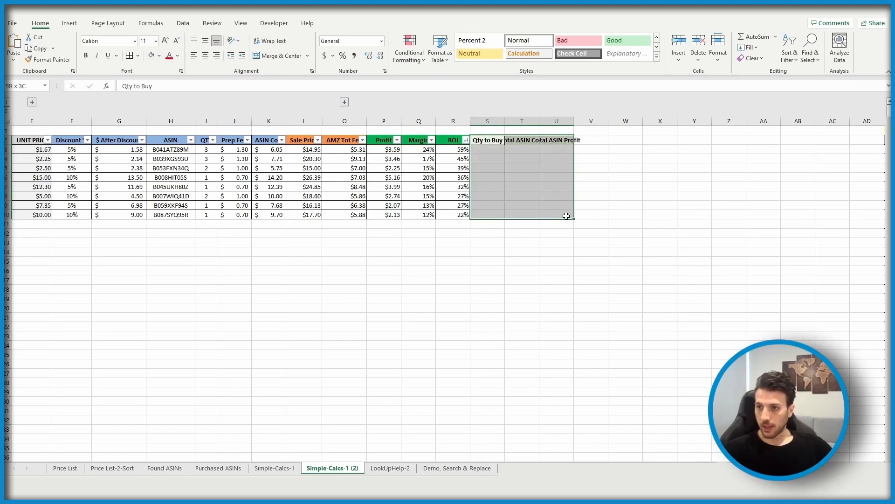
left_click(130, 55)
left_click_drag(422, 308, 425, 299)
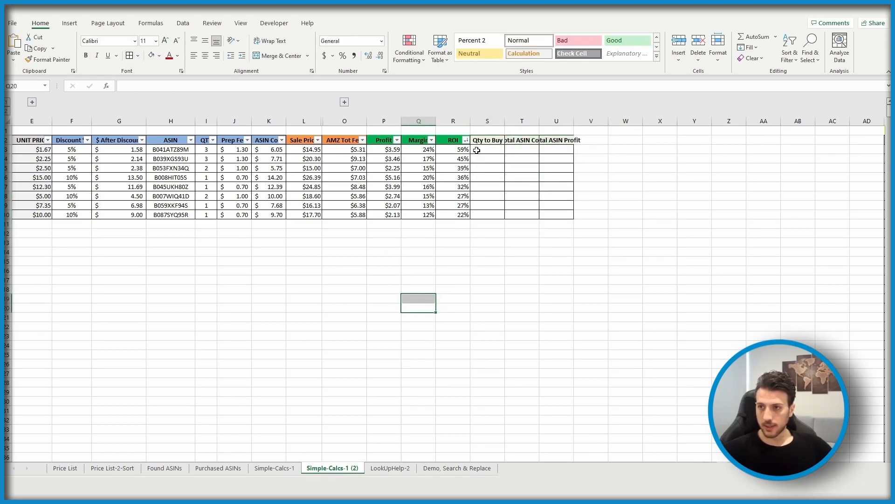
left_click_drag(487, 119, 562, 118)
double_click(574, 121)
left_click(564, 251)
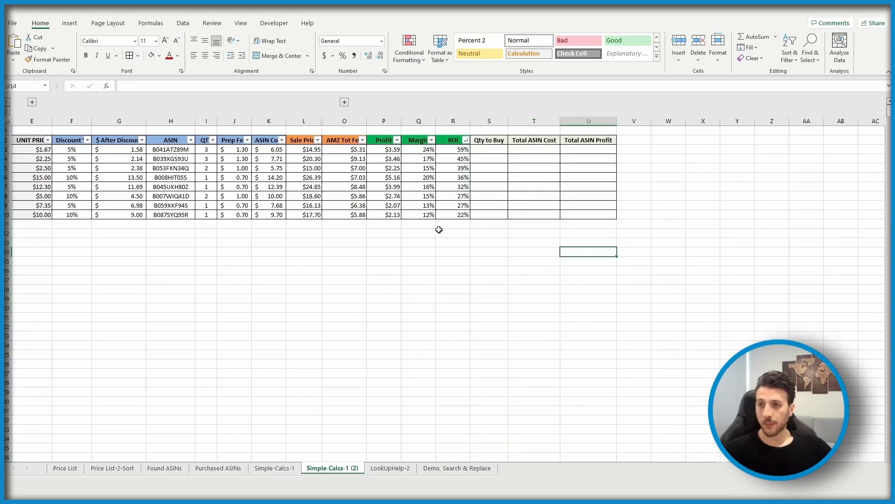
Enter 60 as the first Qty to Buy value, centre it, and fill it down to all remaining products.
left_click(485, 150)
type("60")
key("Return")
left_click(490, 151)
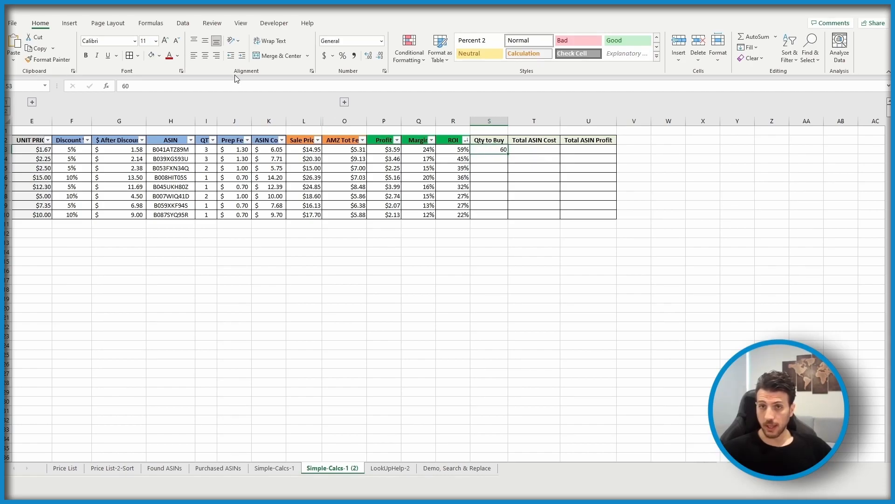
left_click(206, 56)
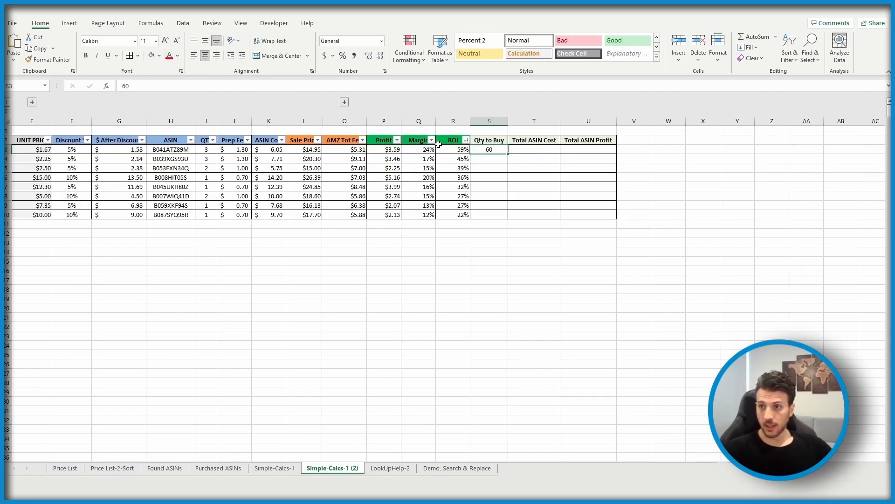
double_click(508, 154)
left_click(534, 289)
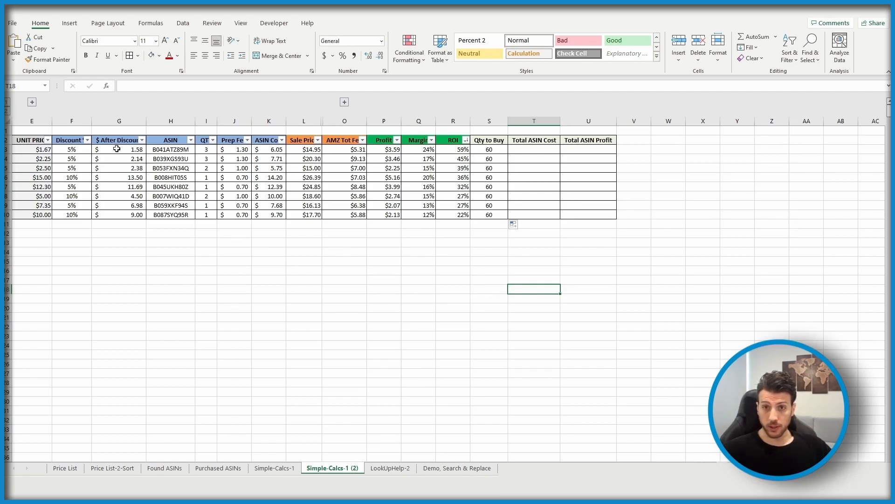
left_click_drag(116, 148, 127, 216)
left_click(206, 261)
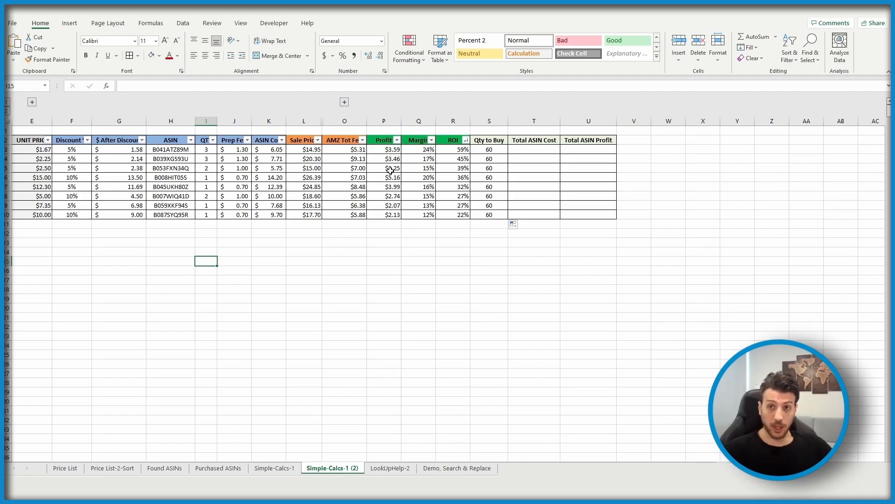
Calculate Total ASIN Cost in T3 with =K3*S3 and fill the formula down to the last product.
left_click(528, 150)
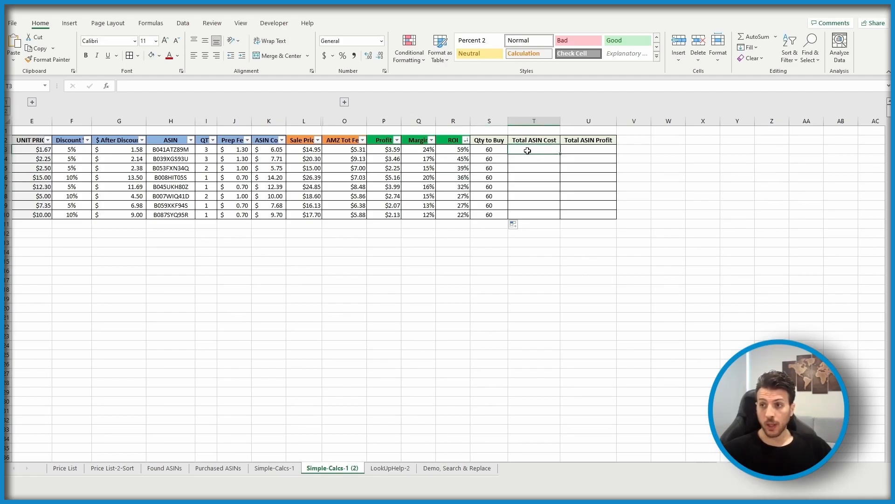
type("=")
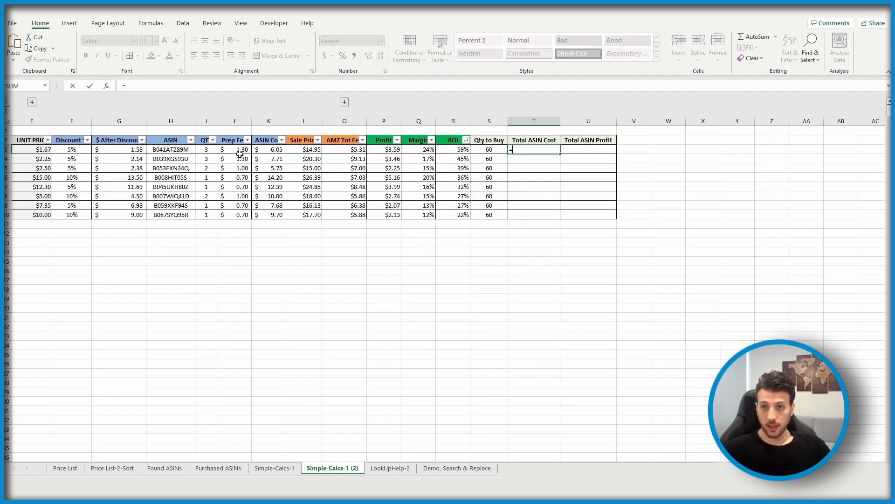
left_click(272, 151)
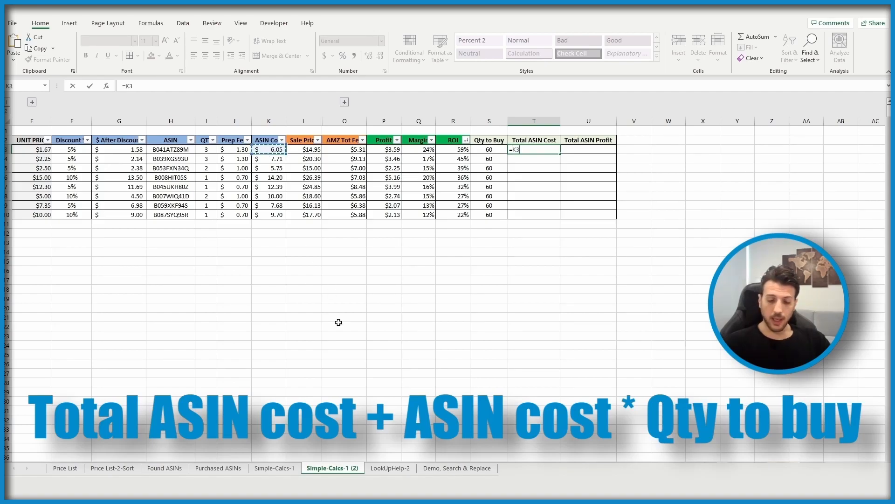
type("*")
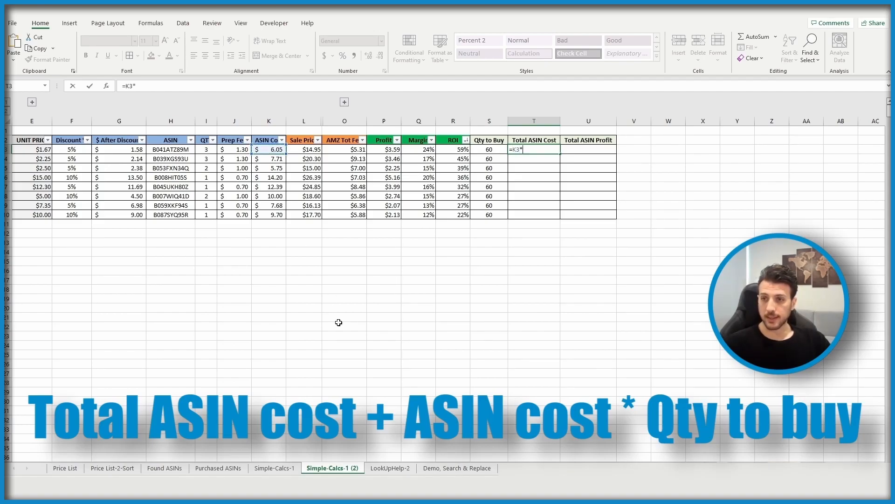
left_click(488, 150)
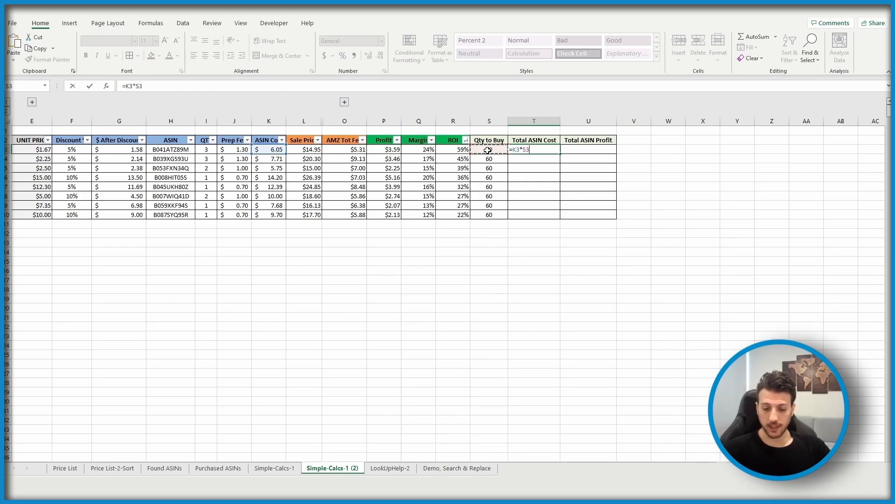
key("Return")
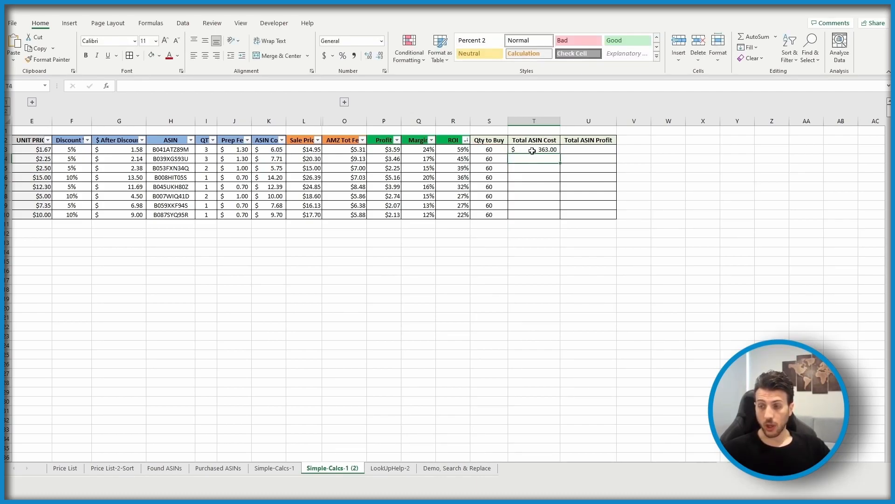
left_click(534, 149)
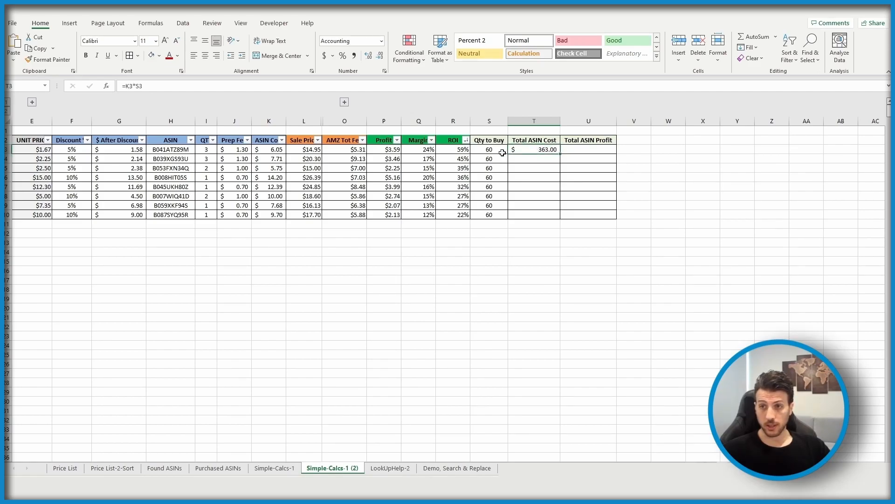
double_click(560, 155)
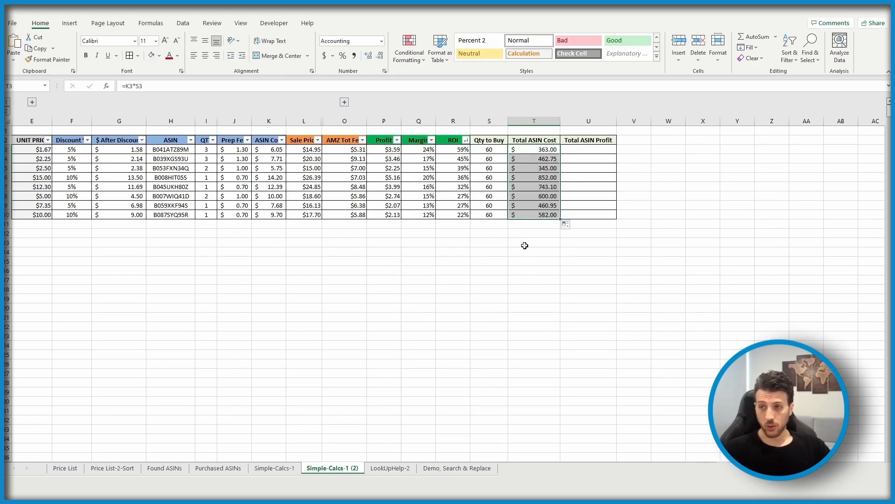
left_click(525, 261)
Calculate Total ASIN Profit in U3 with =P3*S3 and fill the formula down to the last product.
left_click(599, 150)
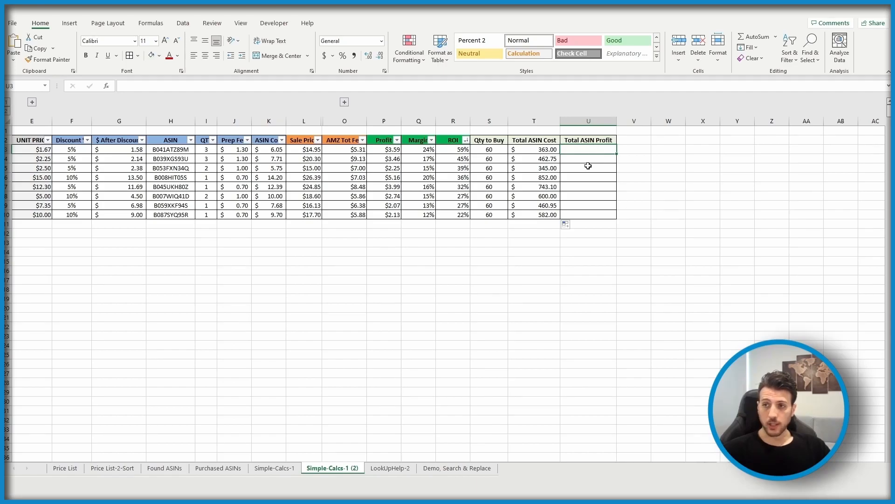
type("=")
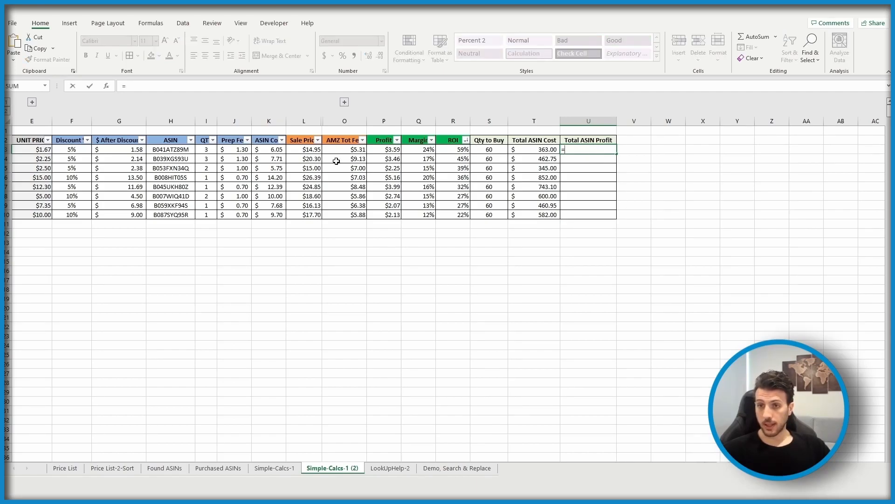
left_click(388, 149)
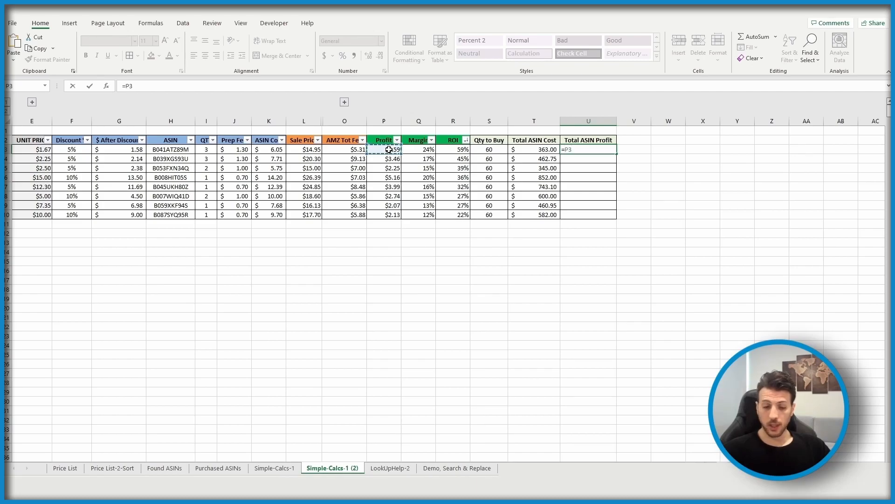
type("*")
left_click(485, 149)
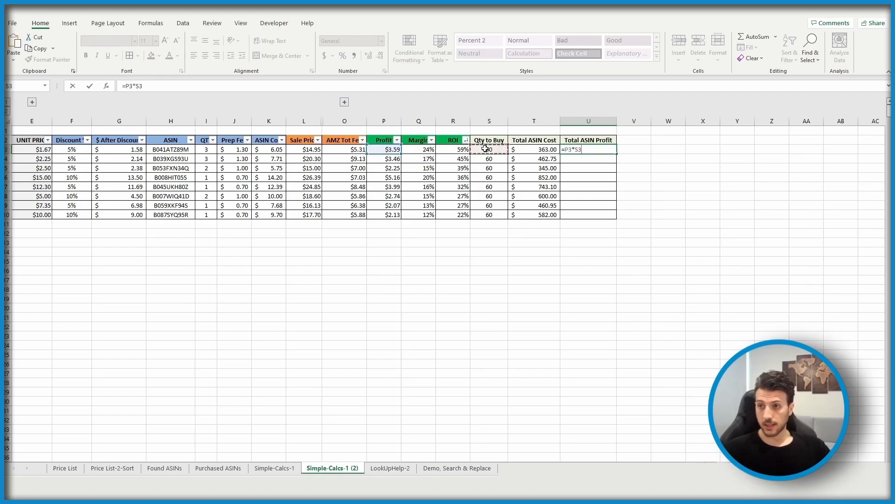
key("Return")
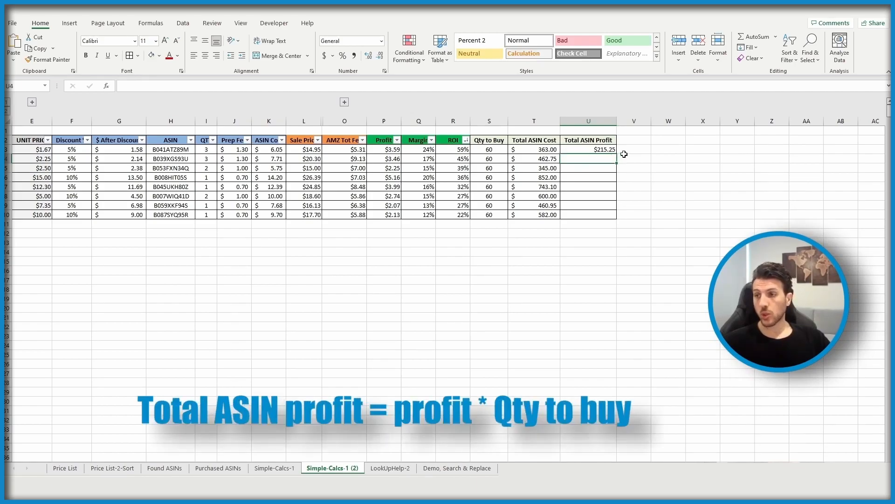
left_click(524, 150)
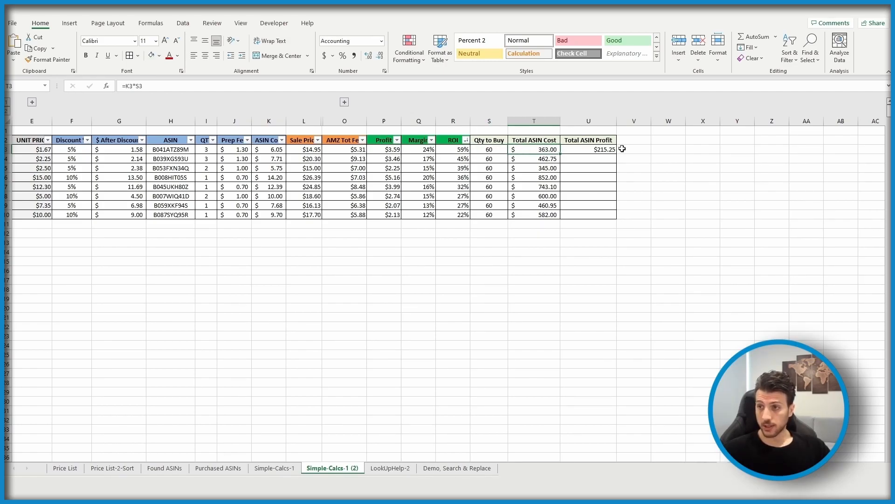
left_click(594, 153)
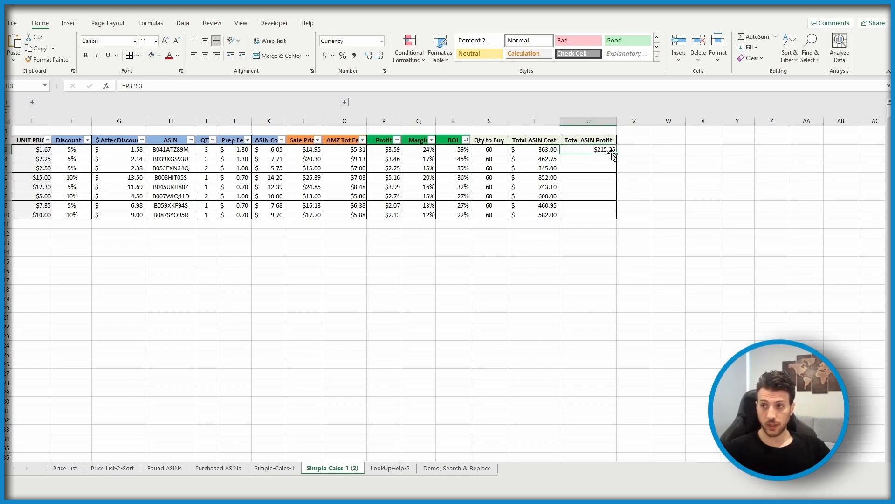
double_click(618, 153)
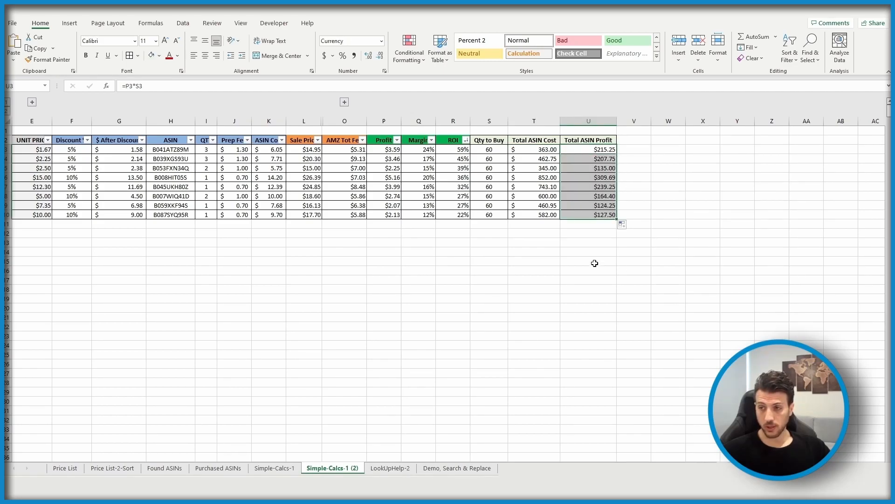
left_click(599, 250)
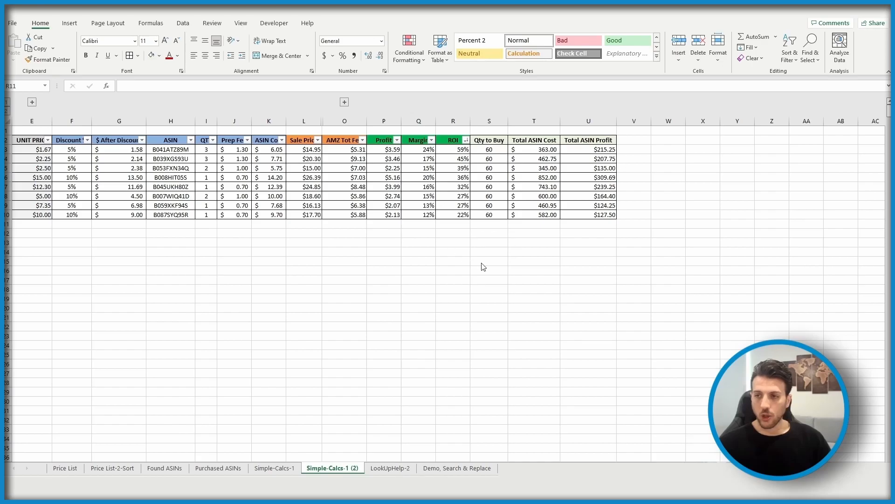
left_click_drag(488, 150, 493, 213)
left_click_drag(534, 149, 536, 215)
left_click(567, 250)
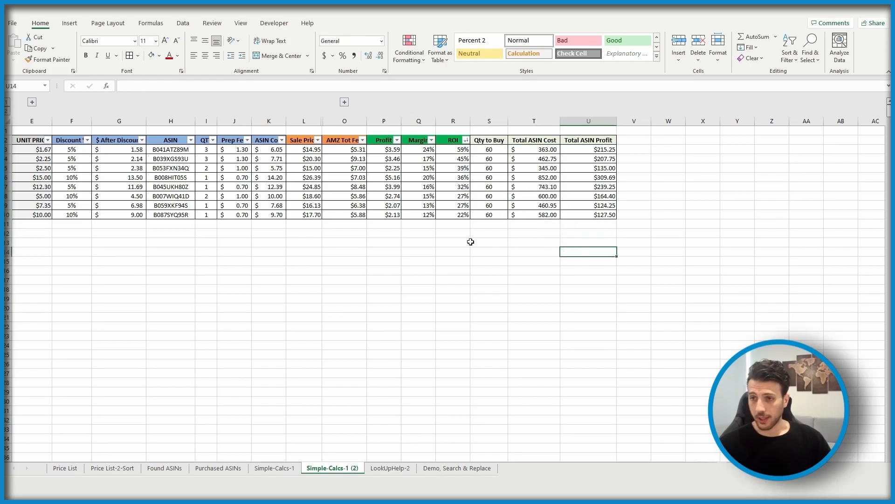
Enter the label "TOTAL" in R11, directly beneath the last ROI value.
left_click(451, 226)
type("TOTLA")
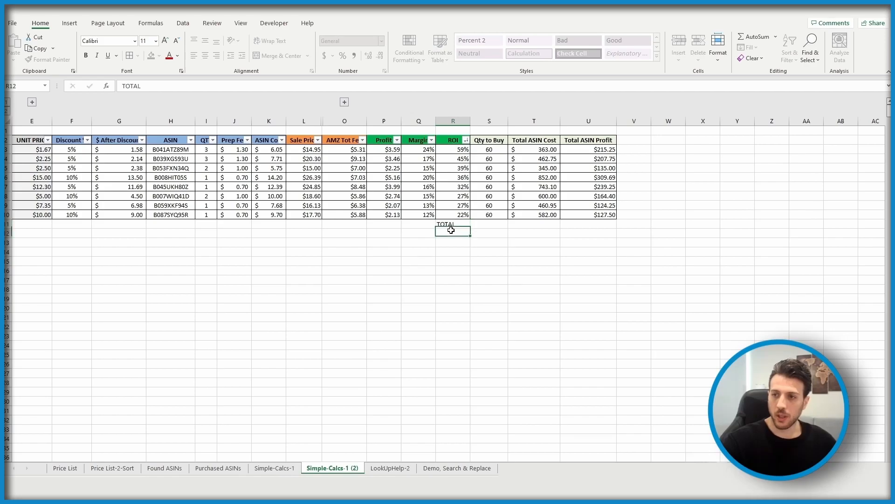
key("Return")
key("Right")
key("Up")
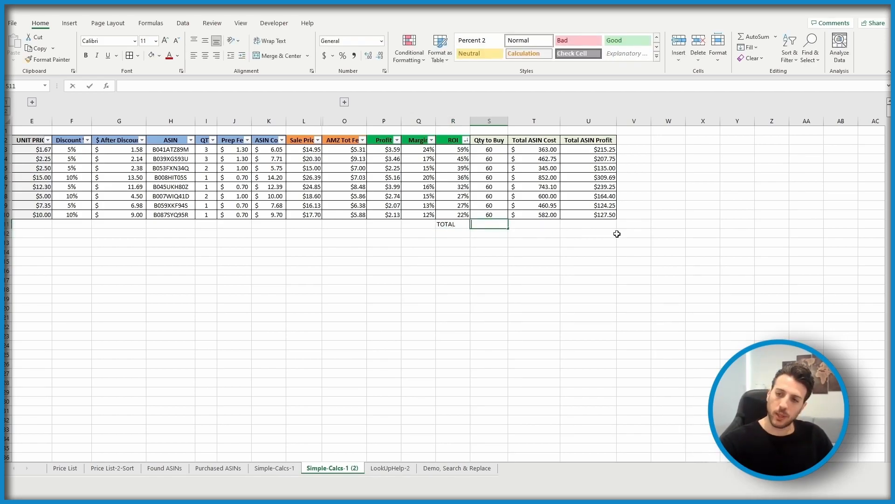
type("=")
left_click(488, 150)
type("+")
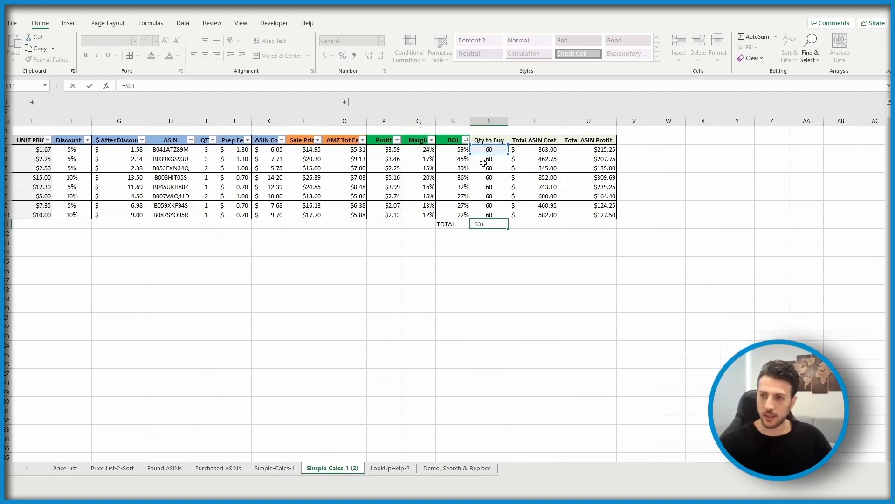
left_click(490, 158)
type("+")
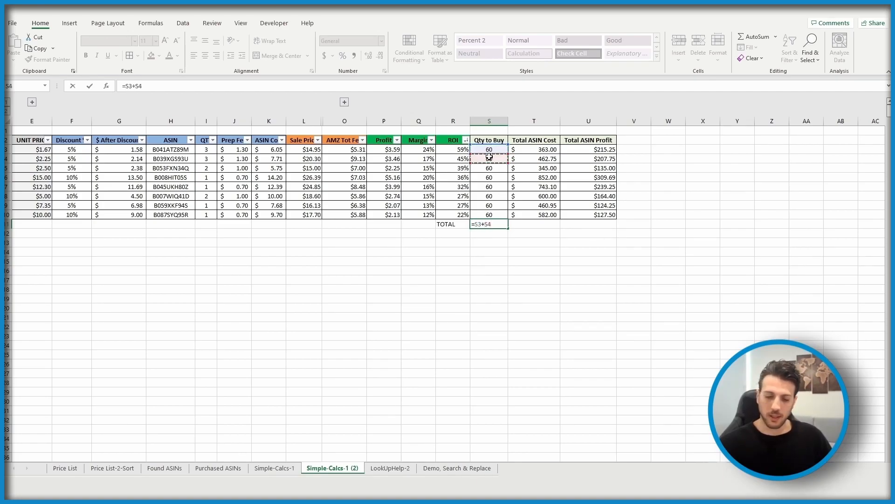
left_click(488, 167)
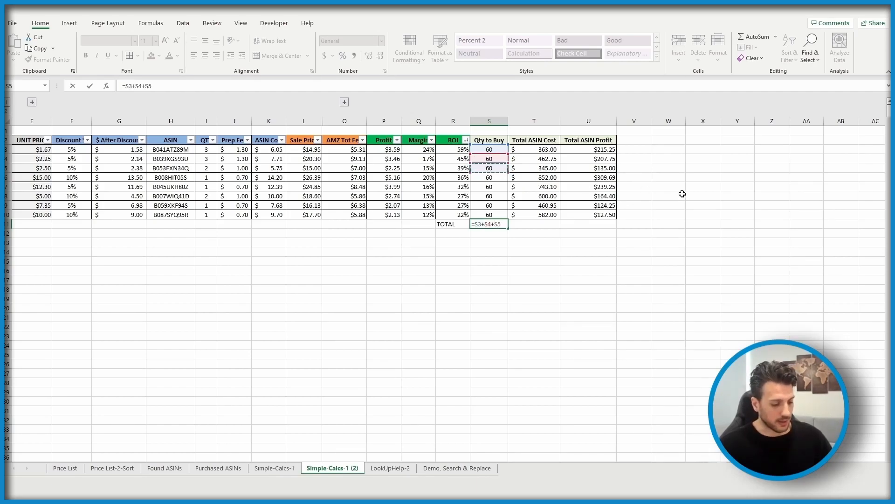
key("BackSpace")
key("BackSpace")
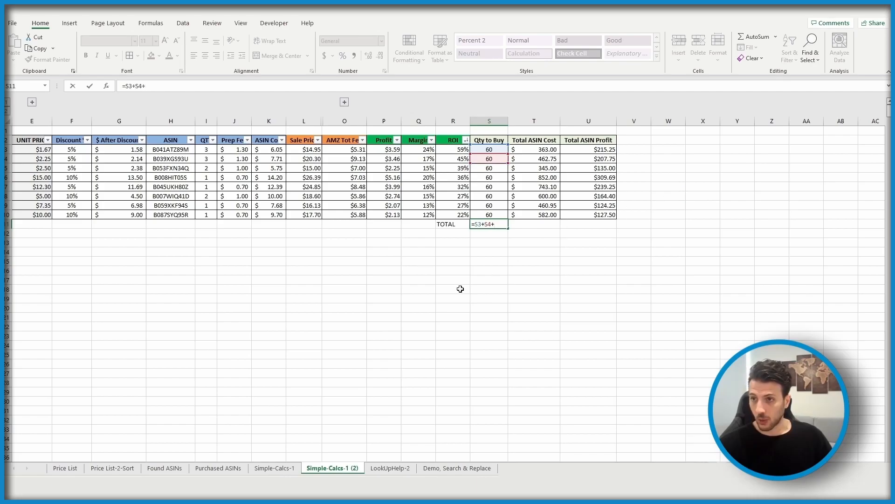
key("Escape")
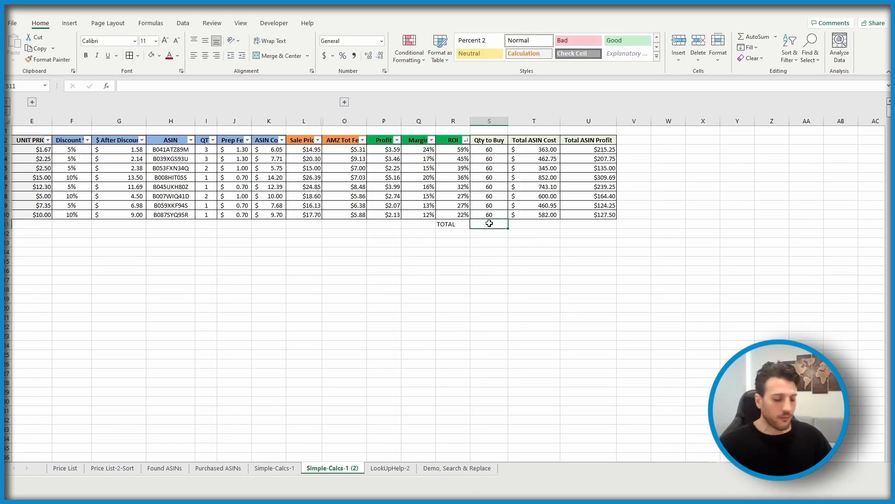
Total the Qty to Buy column in S11 with a SUM formula over S3:S10.
type("=sum")
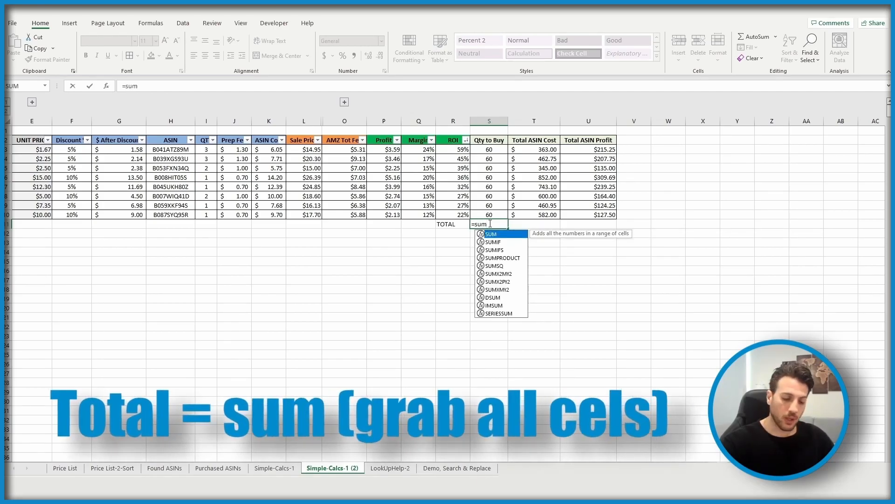
type("(")
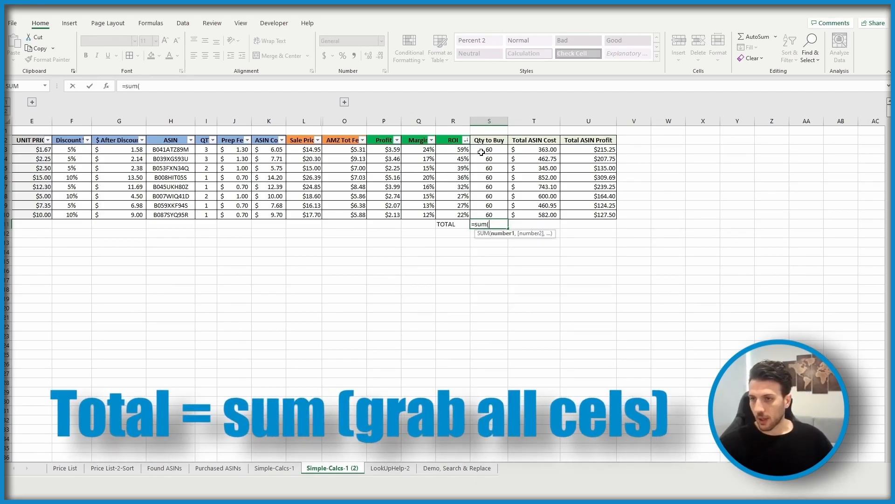
left_click_drag(487, 149, 487, 217)
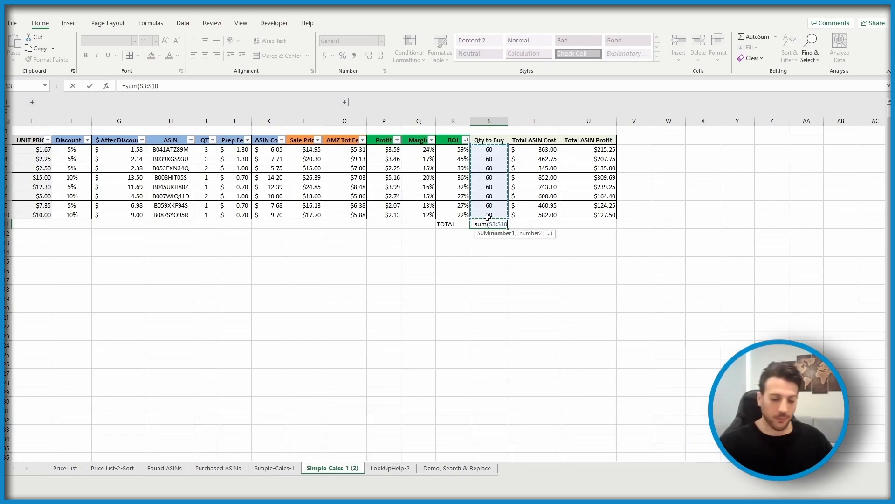
key("Return")
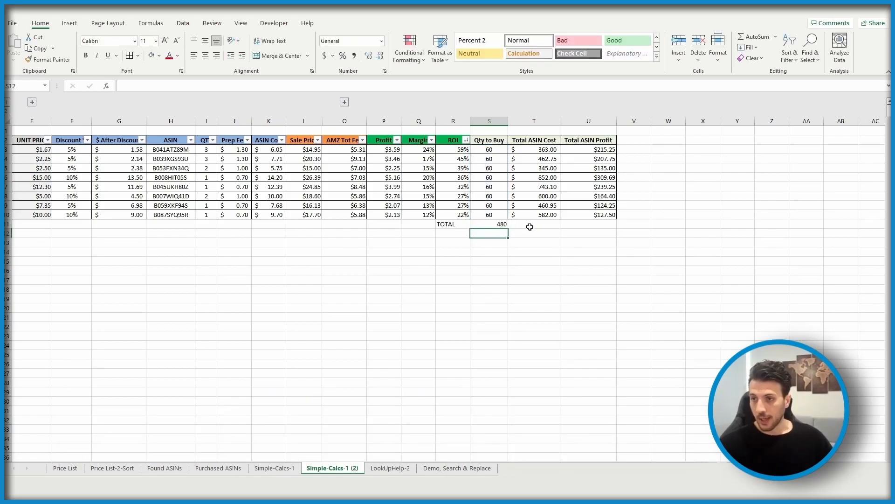
Total the Total ASIN Cost column in T11 using AutoSum over T3:T10.
left_click(531, 226)
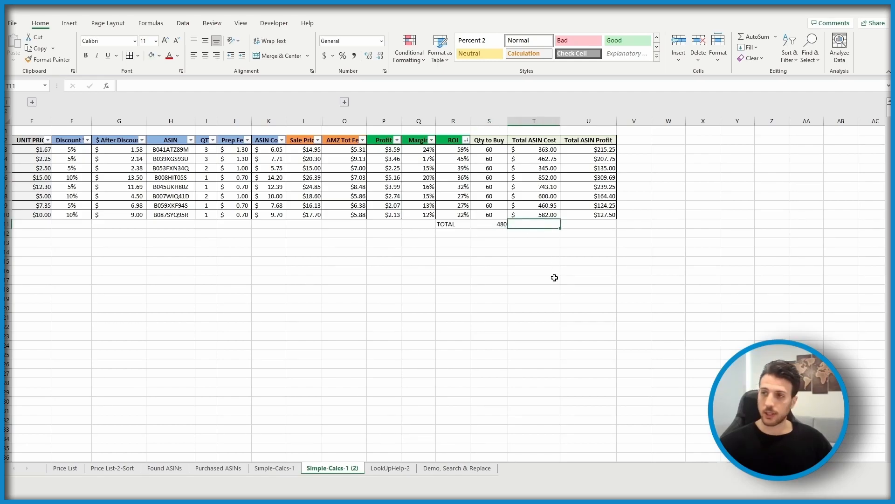
left_click(765, 41)
key("Return")
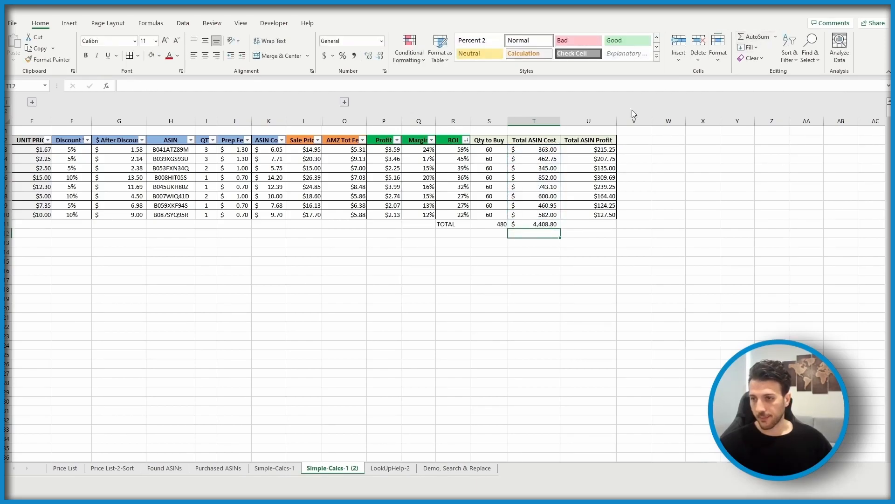
Copy the cost total formula from T11 into U11 to sum the Total ASIN Profit column.
left_click(552, 222)
left_click(579, 223)
left_click(540, 224)
key("ctrl+c")
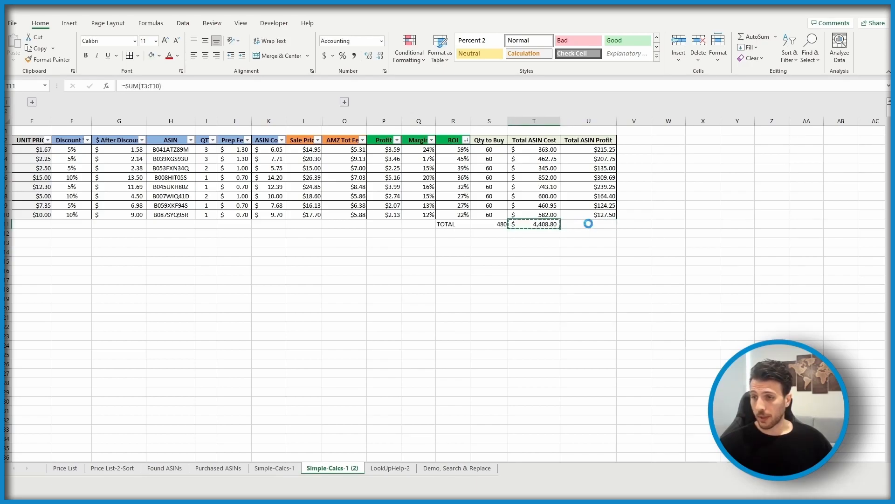
left_click(592, 225)
key("ctrl+v")
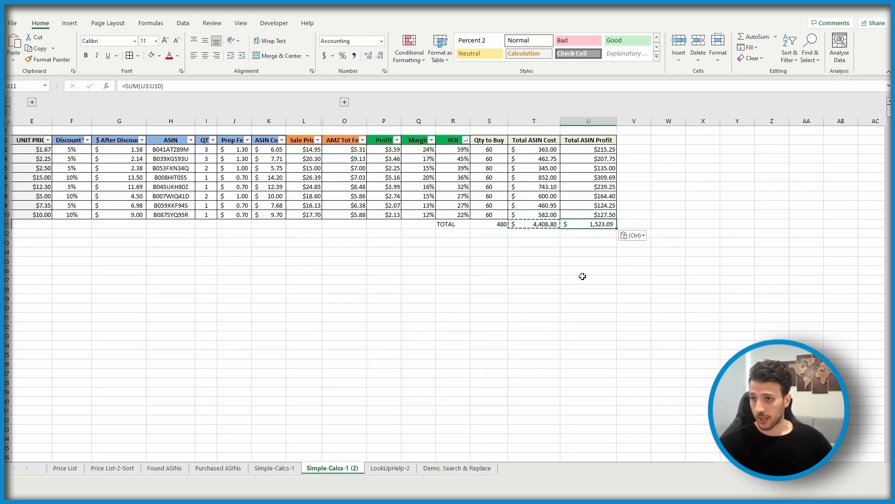
left_click(541, 224)
left_click(517, 270)
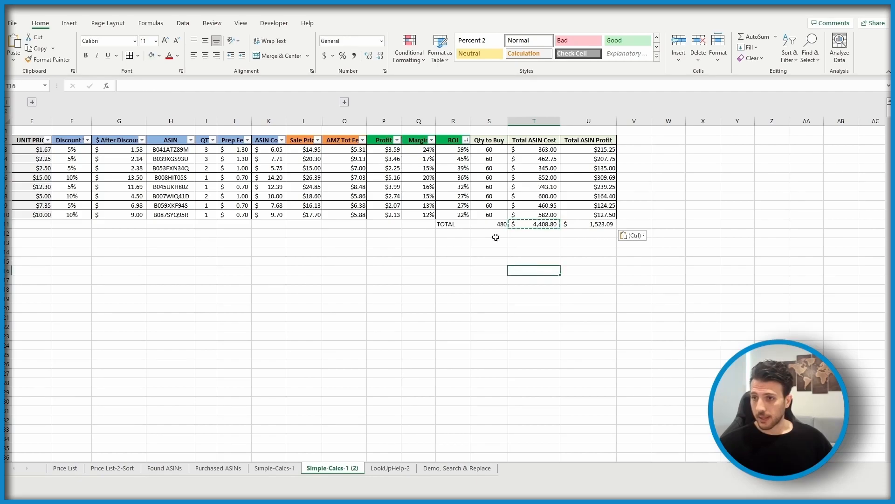
Centre the Qty to Buy total in S11.
left_click(493, 224)
left_click(205, 56)
left_click(424, 258)
Make the totals row R11:U11 bold and add borders to its cells.
left_click(444, 223)
left_click_drag(479, 222, 613, 225)
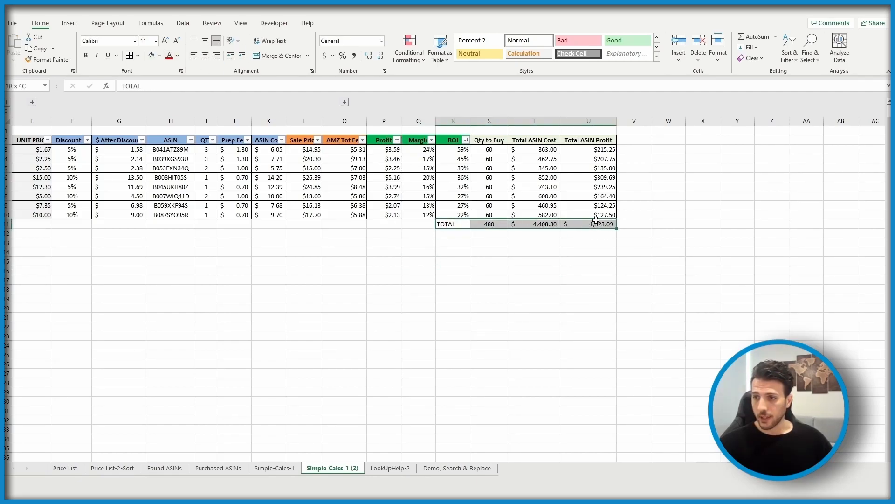
key("ctrl+b")
left_click(569, 300)
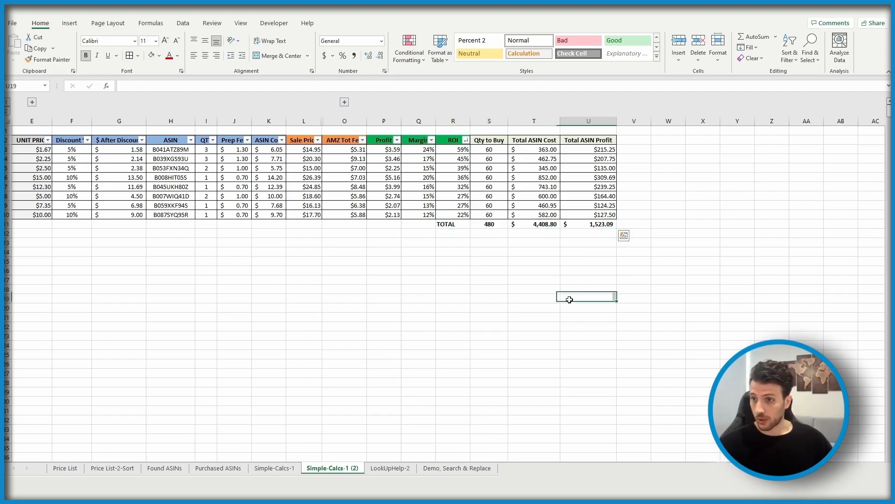
left_click_drag(455, 224, 603, 223)
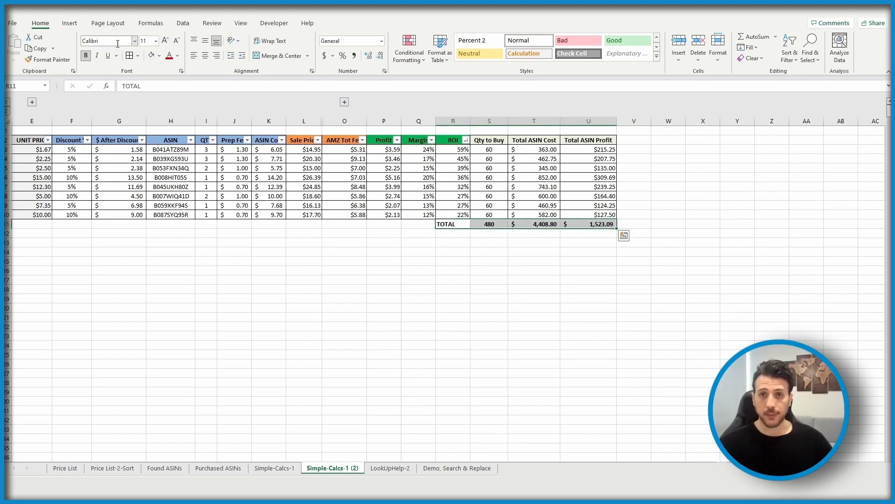
left_click(448, 318)
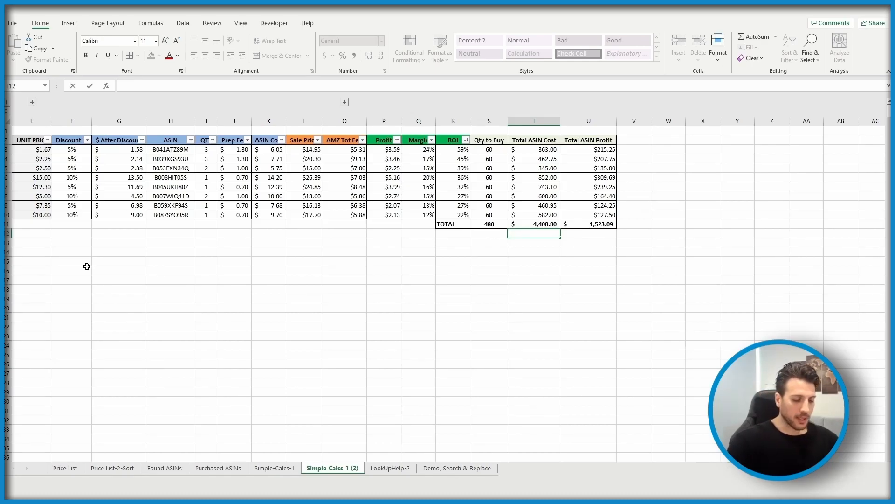
Label T12 "ROI" in bold and calculate the order's ROI in U12 with the formula =U11/T11.
key("ctrl+Return")
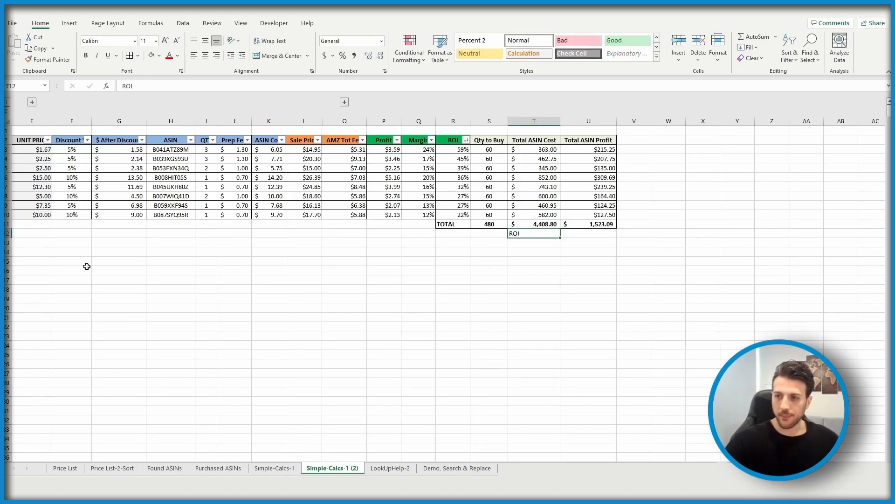
key("Tab")
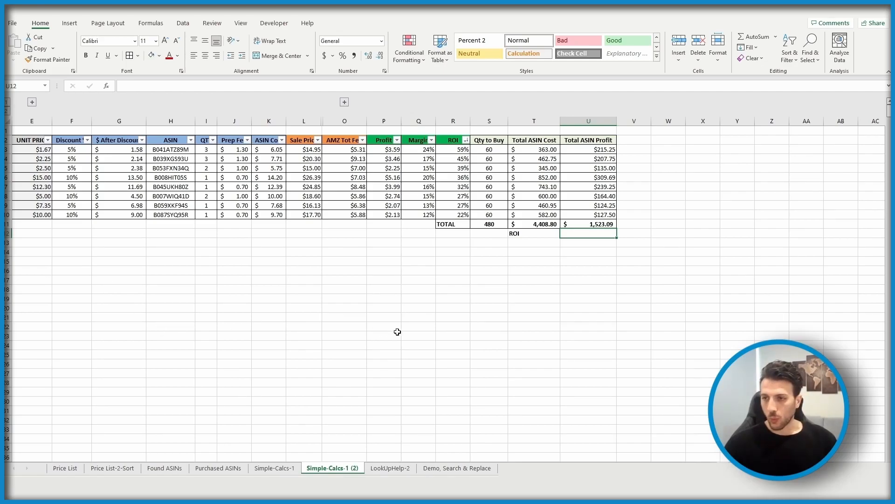
type("=")
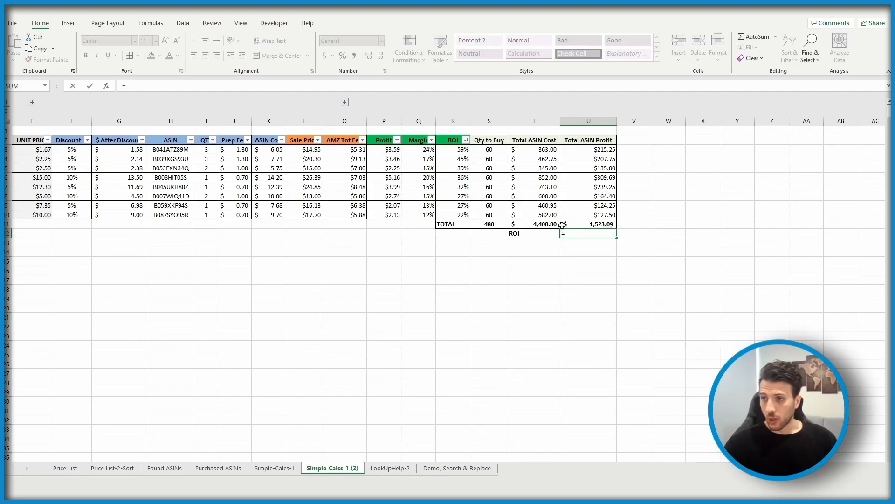
left_click(601, 225)
type("/")
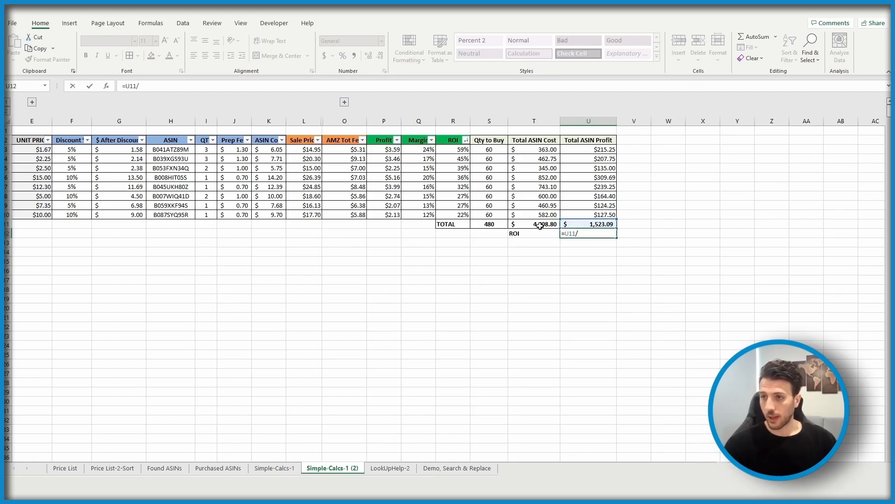
left_click(522, 224)
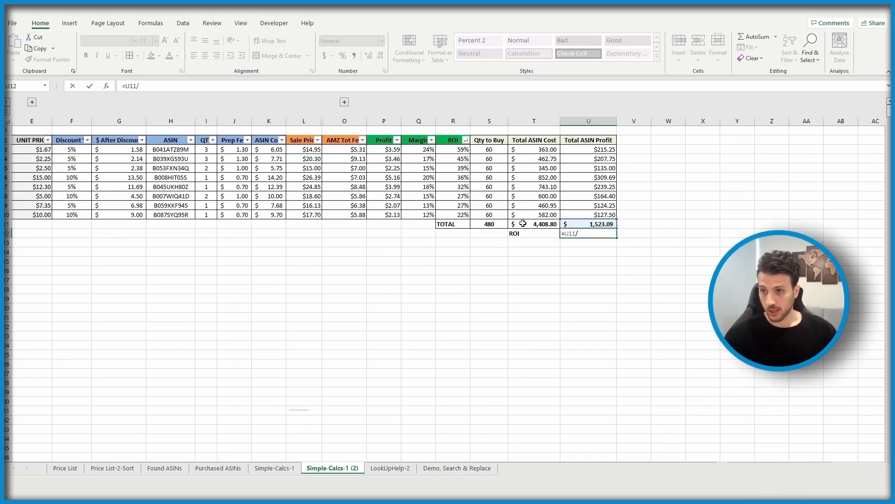
key("Return")
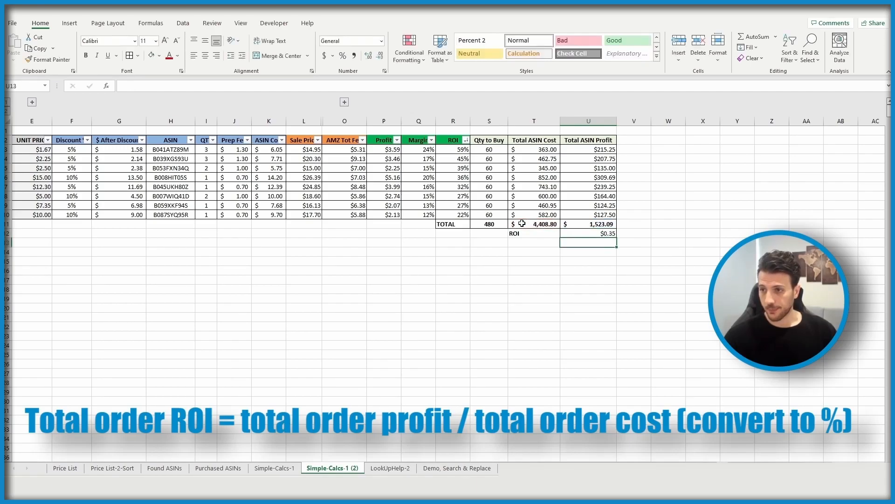
Format the ROI in U12 as a percentage, make it bold, and add borders to T12:U12.
left_click(600, 234)
key("ctrl+shift+4")
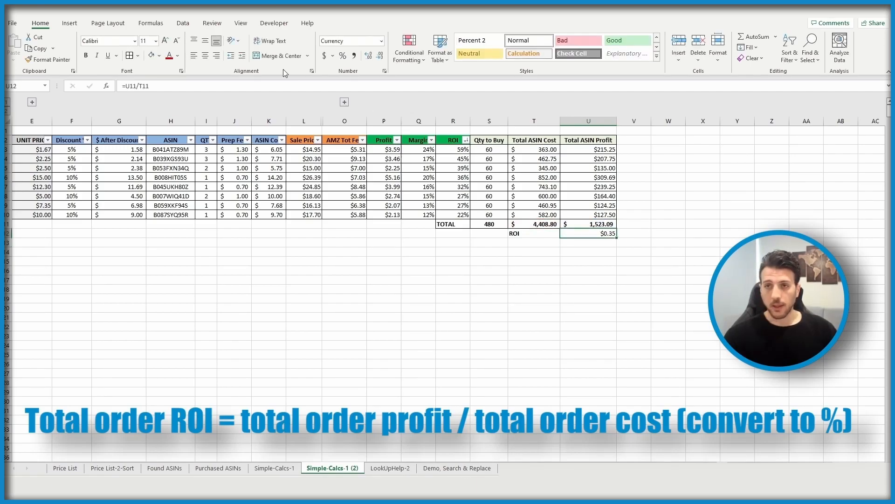
left_click(343, 57)
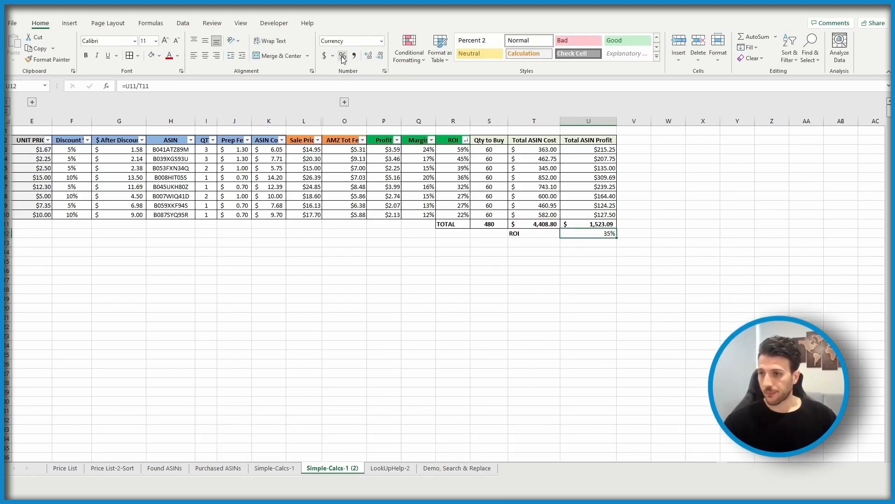
left_click(525, 300)
left_click_drag(520, 235, 609, 235)
left_click(588, 260)
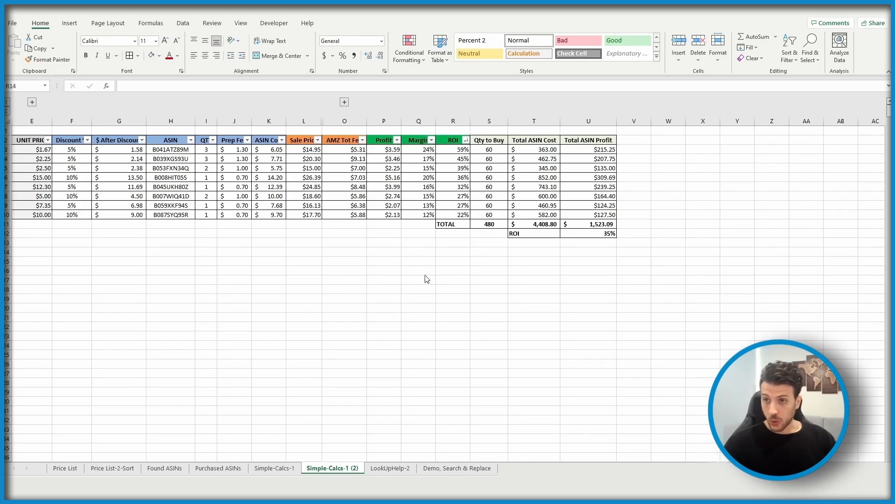
Test the order totals with a Qty to Buy of 500 in S3, comparing against 60 before entering 500 again.
left_click(493, 346)
left_click(488, 149)
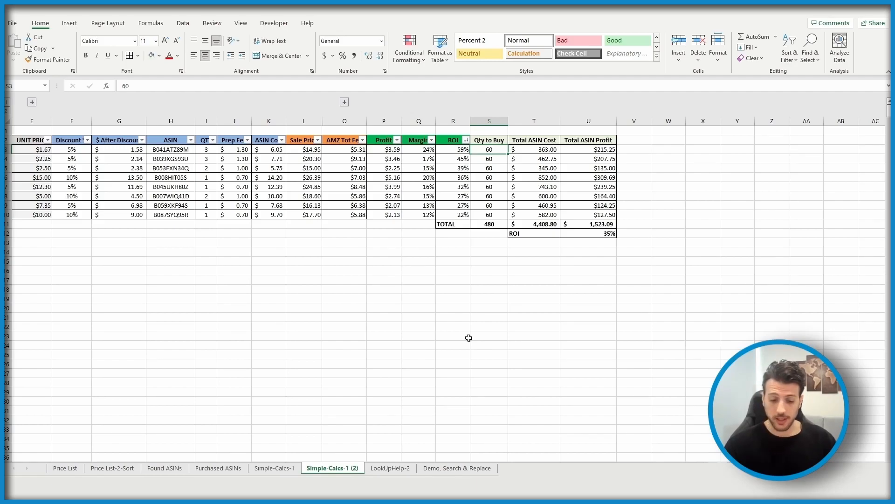
type("500")
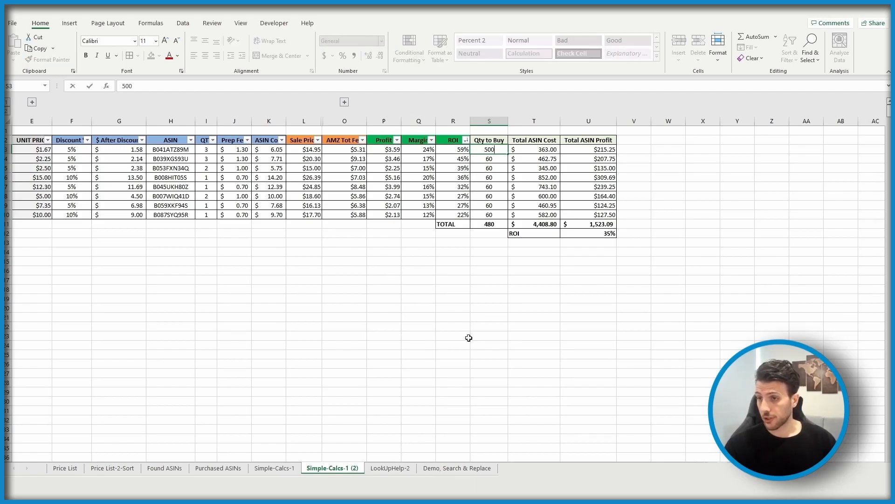
key("Return")
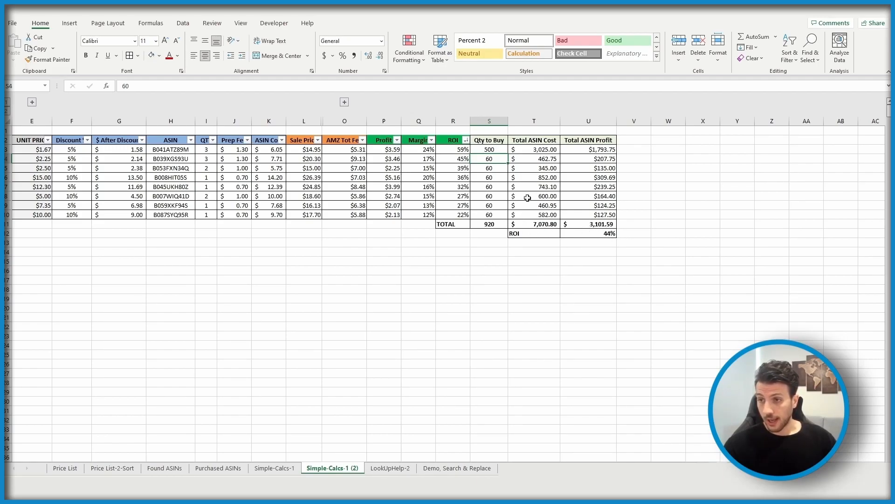
left_click(491, 150)
type("60")
key("Return")
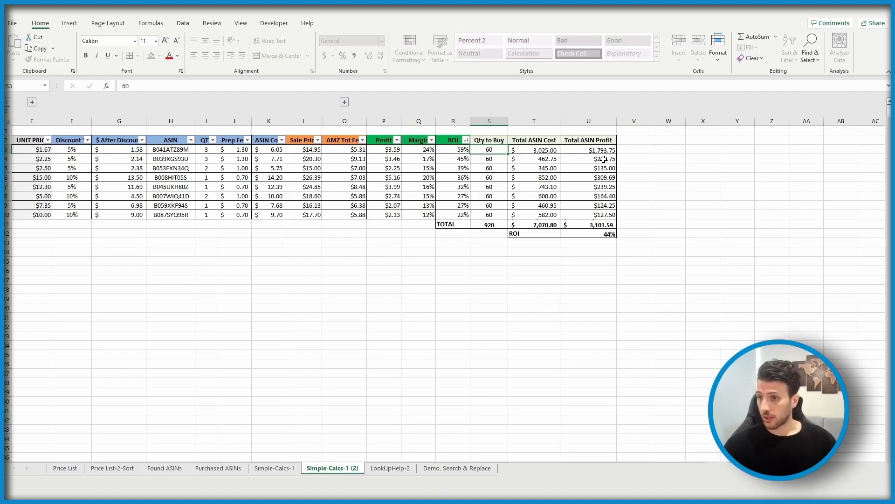
key("Up")
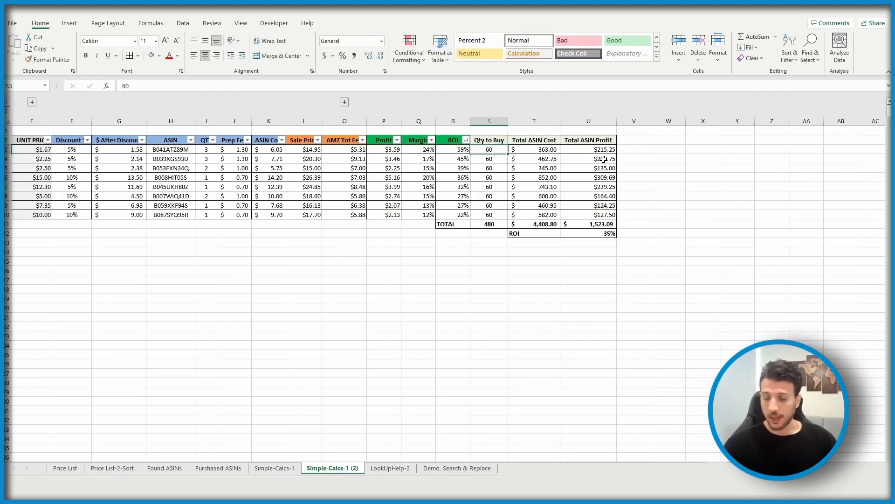
type("500")
key("Return")
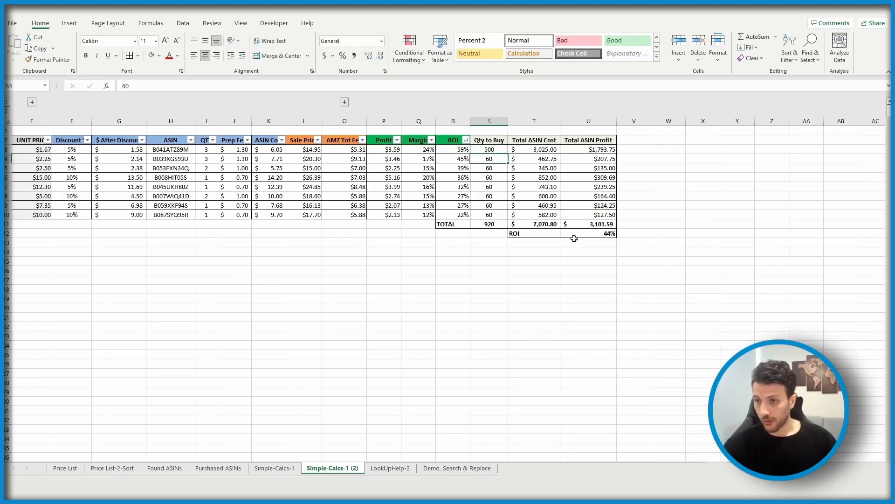
Try a Qty to Buy of 72 for the last ASIN in S10.
left_click(515, 301)
left_click(497, 212)
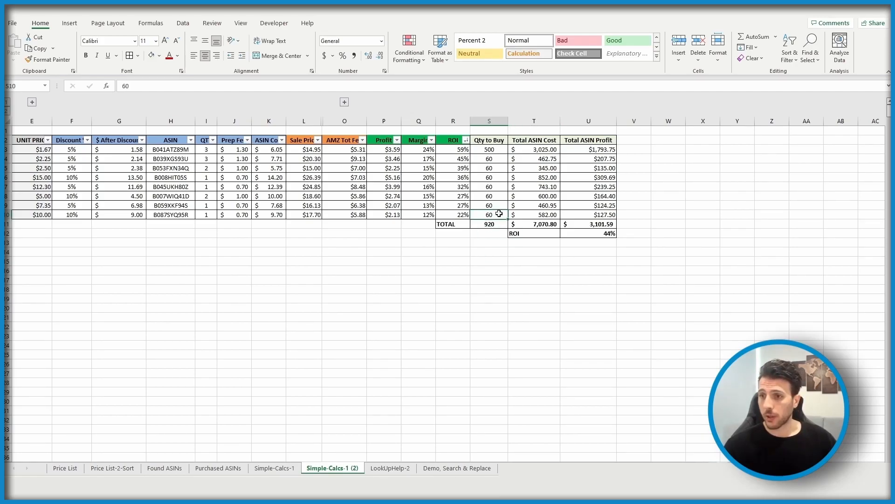
type("72")
key("Return")
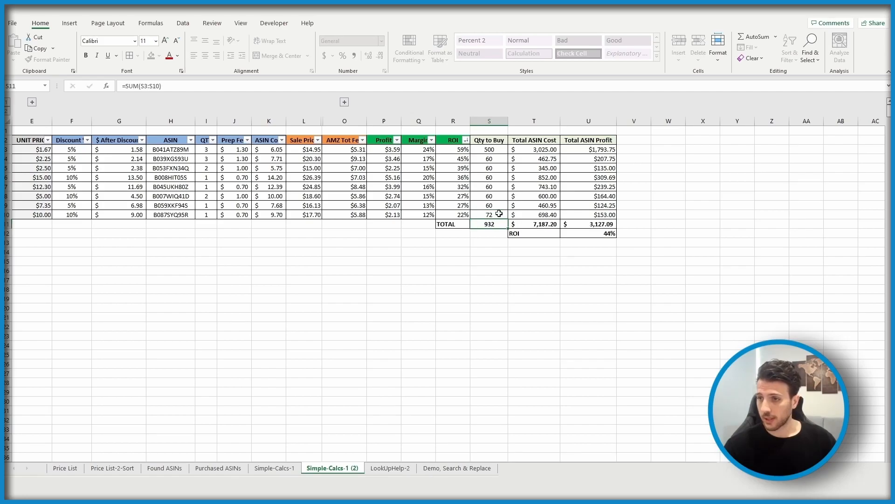
Reset the Qty to Buy in S10 and S3 to 60.
left_click(499, 213)
type("60")
key("Return")
key("Up")
key("Up")
key("Up")
key("Up")
key("Up")
key("Up")
key("Up")
key("Up")
type("60")
key("Return")
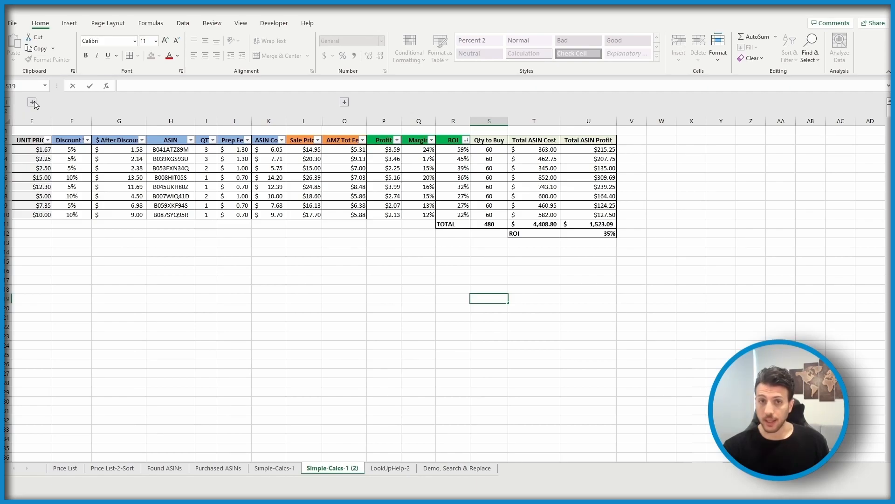
Expand the grouped supplier columns A to D to show the item details.
left_click_drag(333, 360, 332, 358)
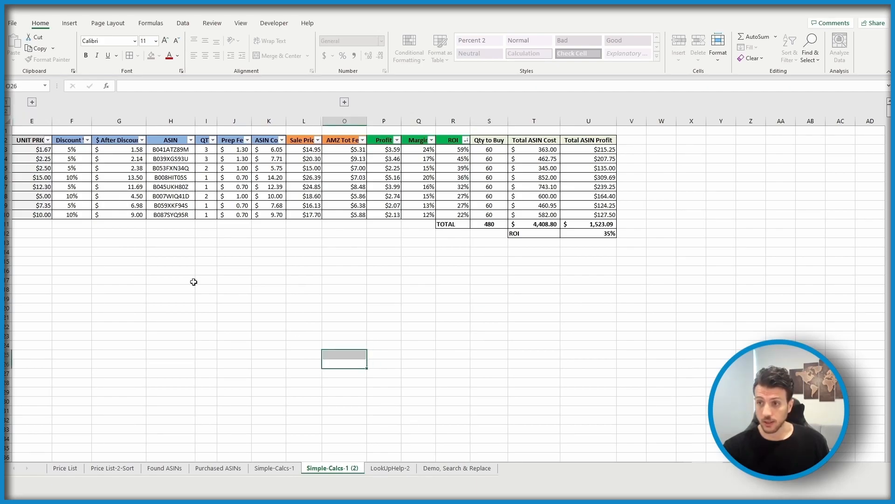
left_click(175, 270)
left_click(32, 101)
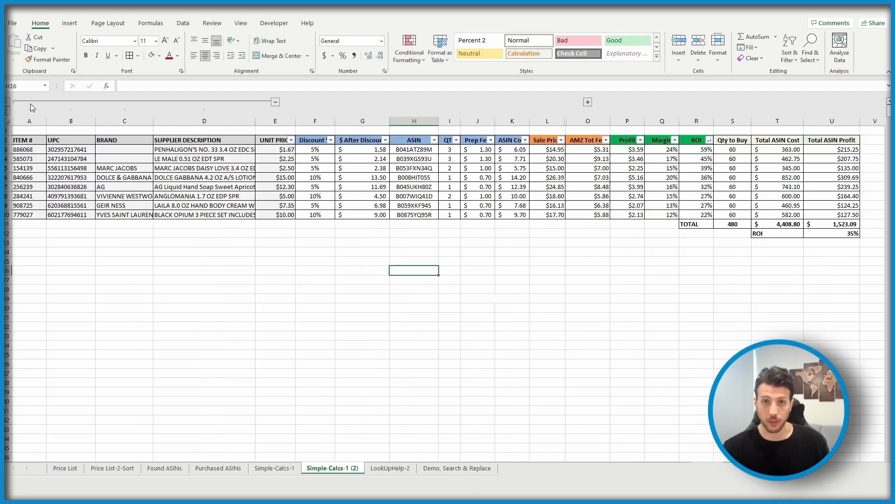
left_click(149, 281)
left_click_drag(25, 149, 277, 214)
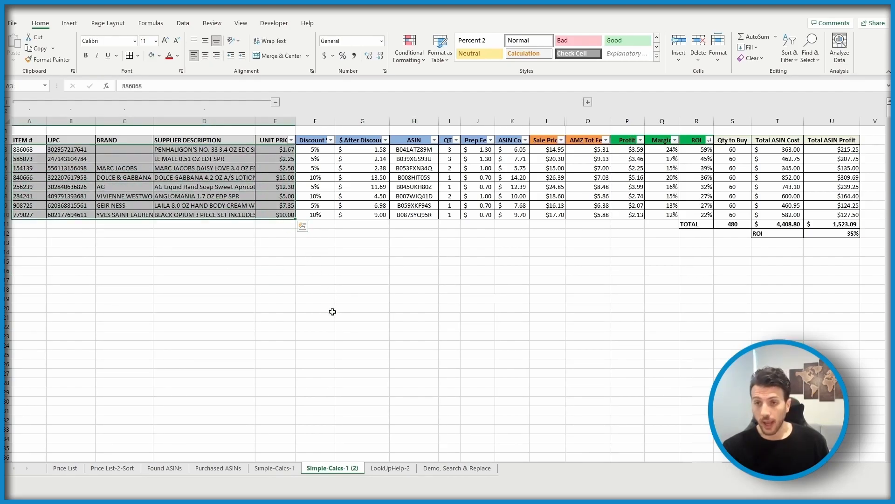
left_click(347, 332)
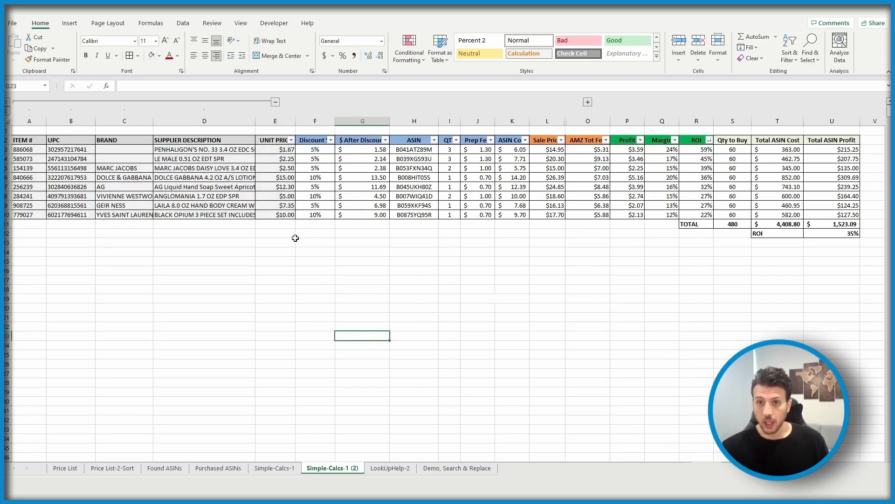
Copy the item number, UPC, brand and supplier description columns A2:D10 to V2.
left_click_drag(29, 139, 247, 215)
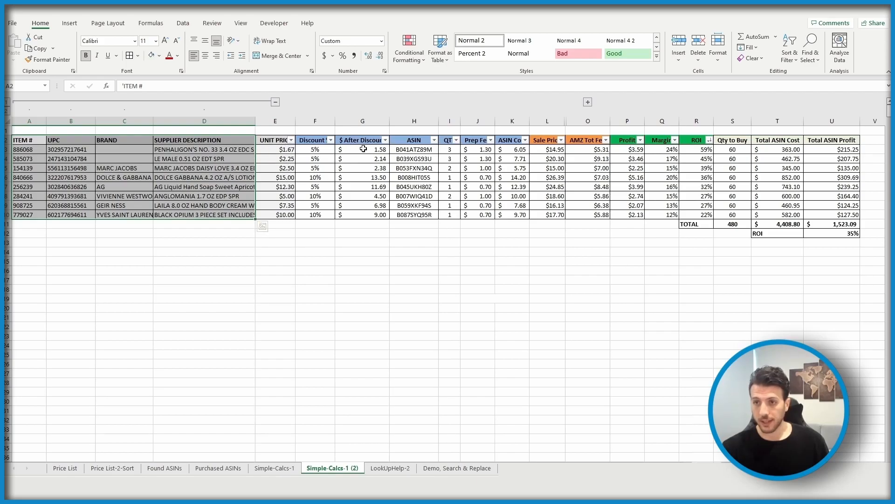
key("ctrl+c")
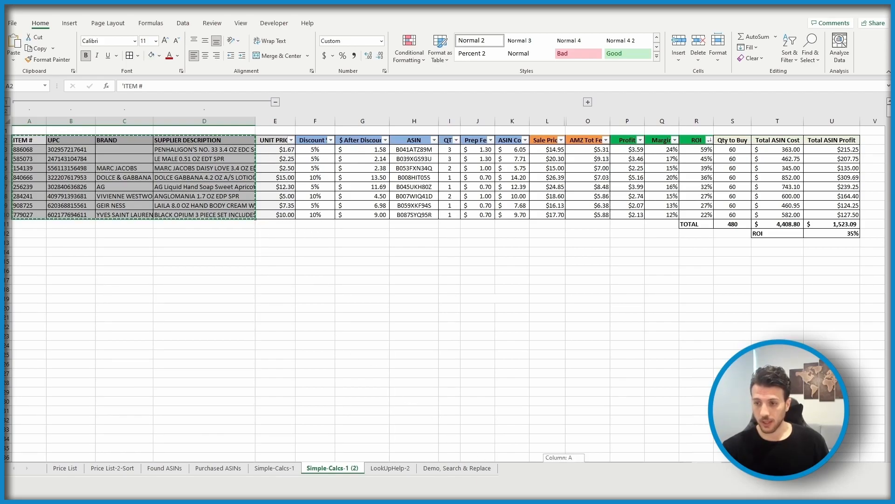
scroll(607, 148, "right", 3)
left_click(594, 141)
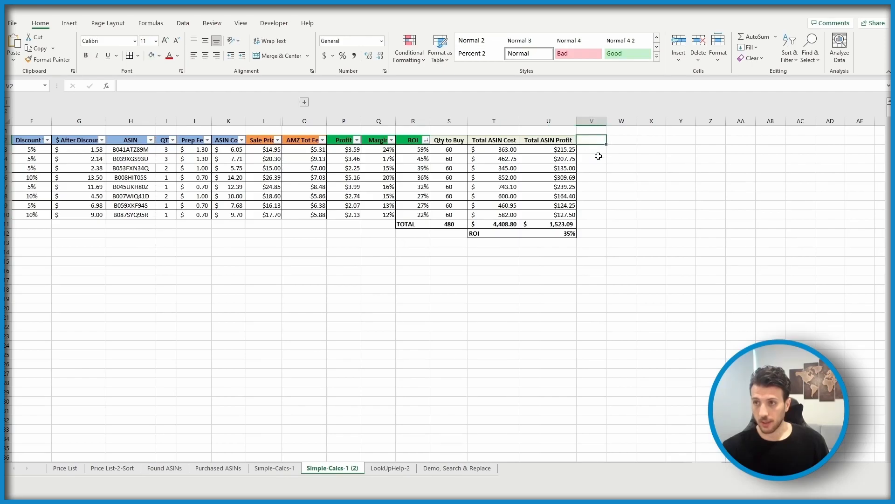
key("ctrl+v")
Title the copied block "Purchase Order" in V1 and fit the UPC column W to its contents.
left_click(598, 133)
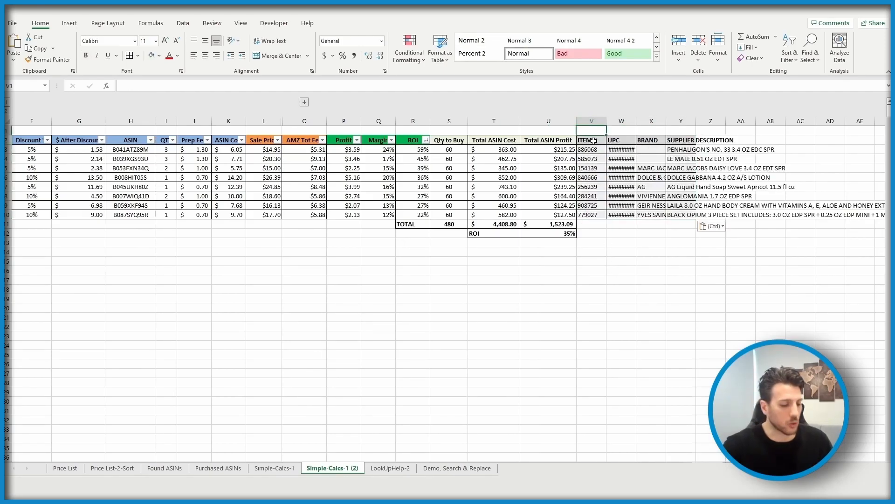
type("Purchase Order")
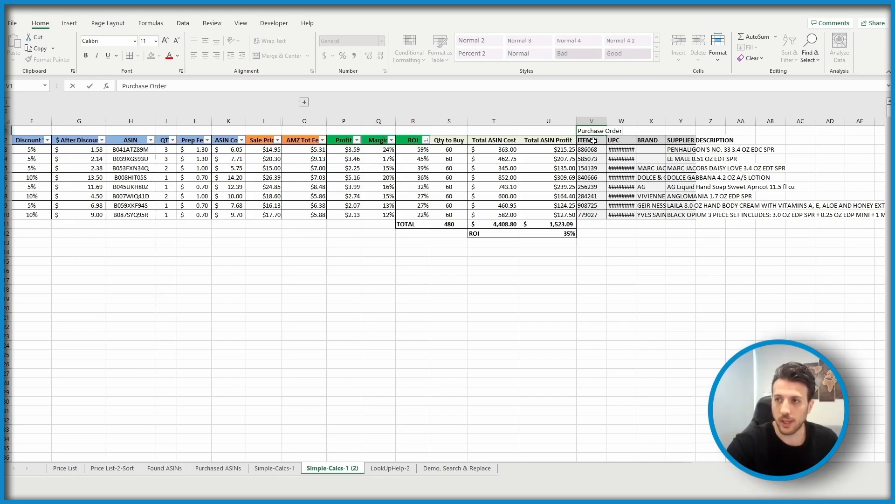
left_click(594, 141)
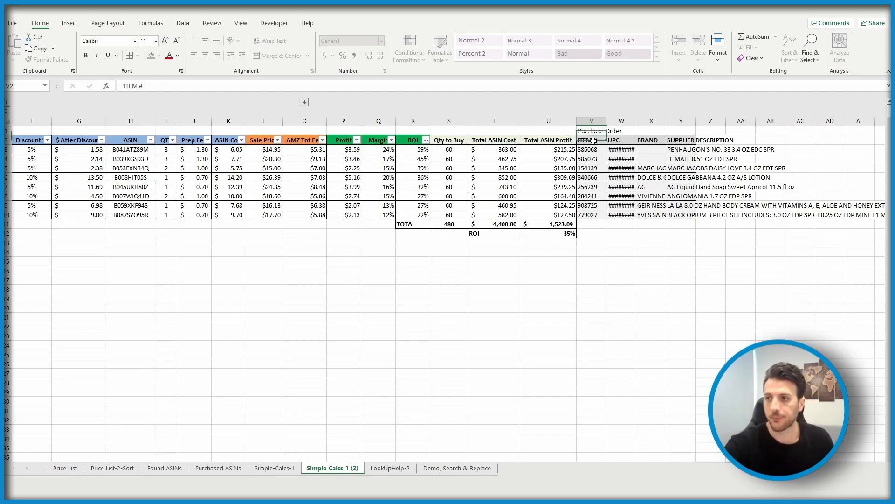
double_click(637, 123)
left_click(627, 252)
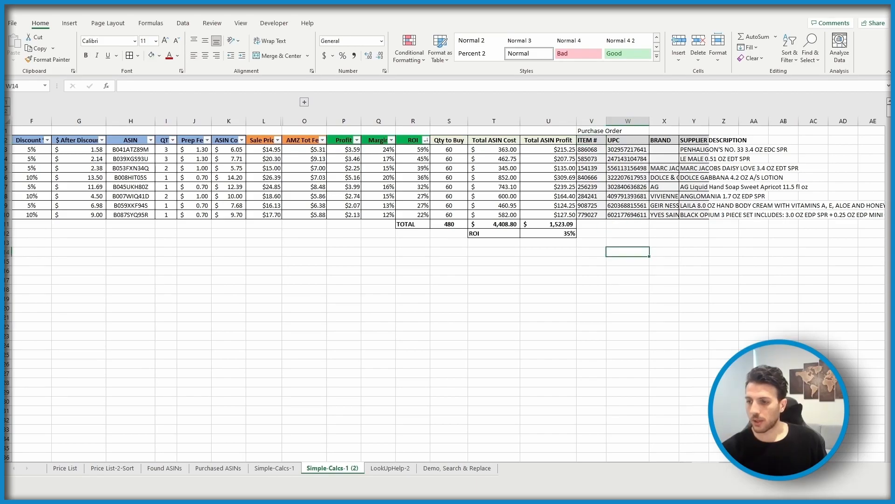
scroll(448, 280, "left", 5)
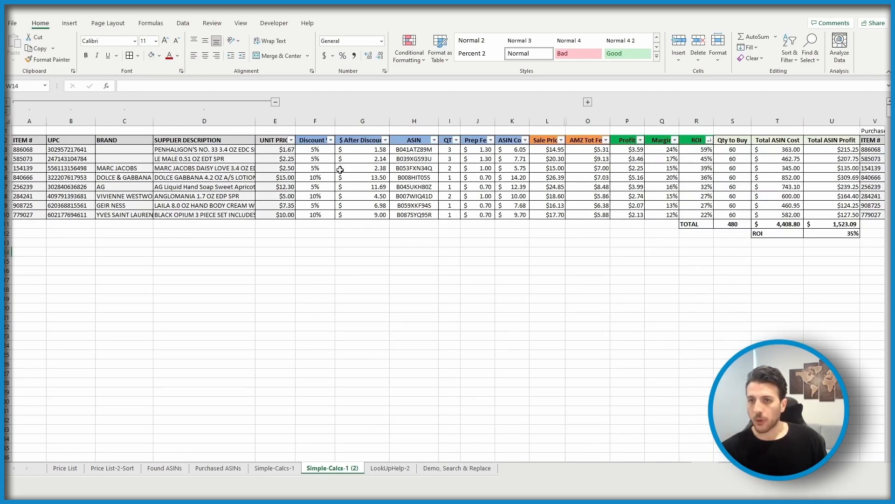
left_click_drag(362, 150, 369, 215)
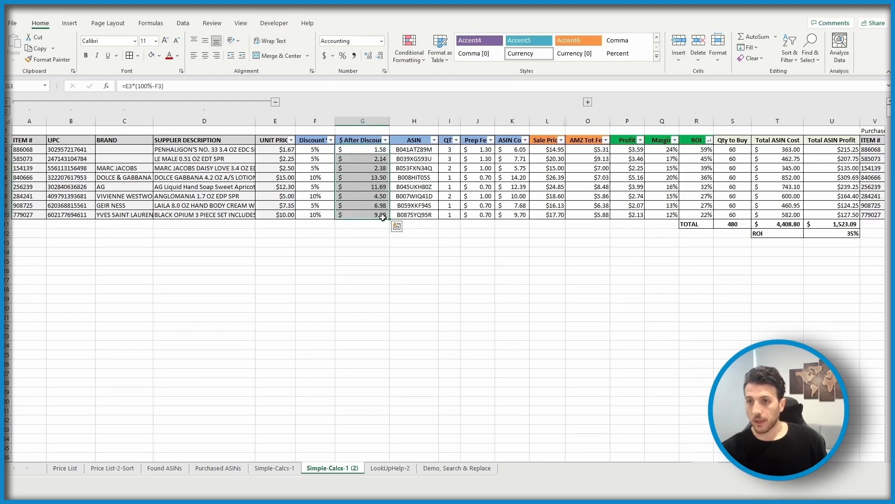
key("ctrl+c")
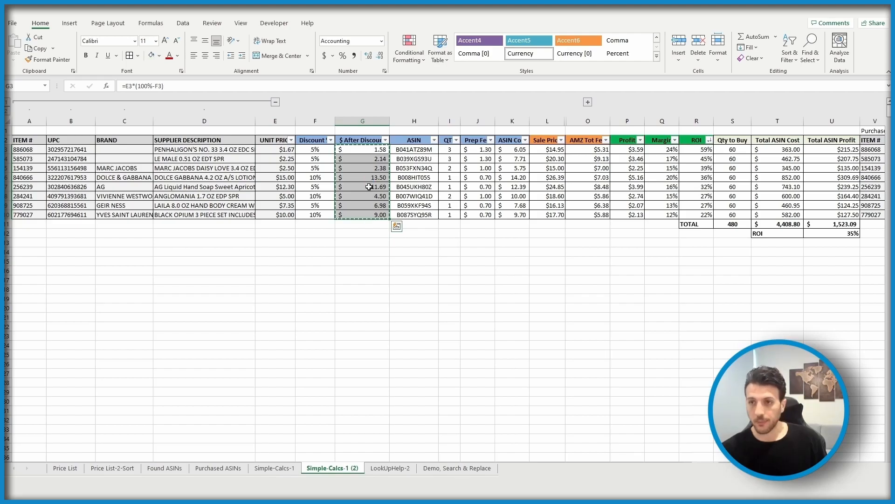
scroll(554, 438, "right", 1)
scroll(498, 437, "right", 3)
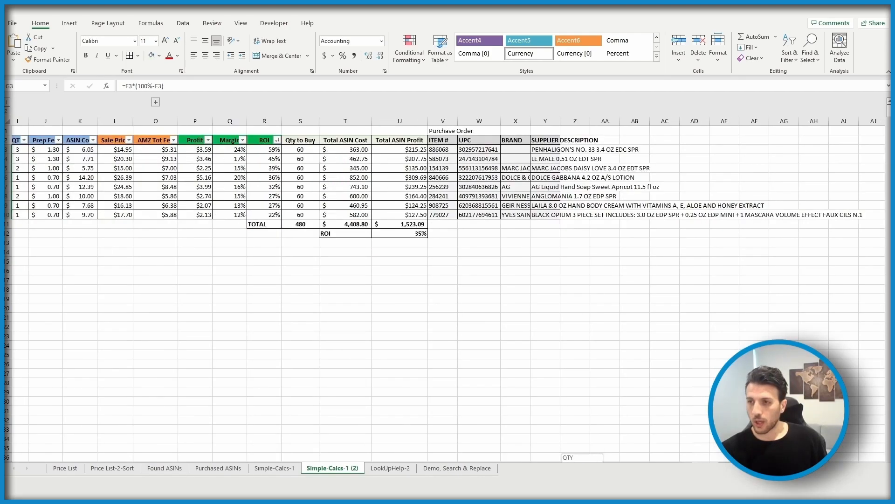
left_click_drag(756, 468, 725, 468)
left_click(369, 170)
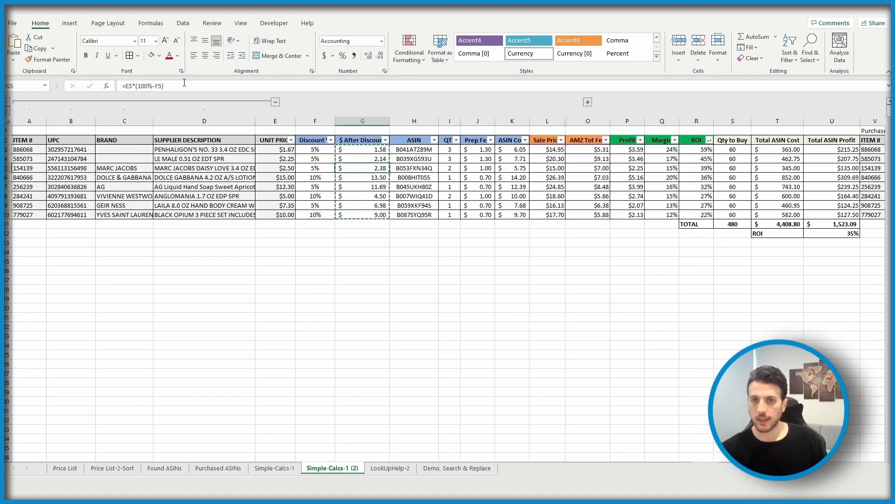
Add an "Our Price" header in Z2 of the purchase order block.
scroll(555, 443, "right", 1)
scroll(690, 157, "right", 3)
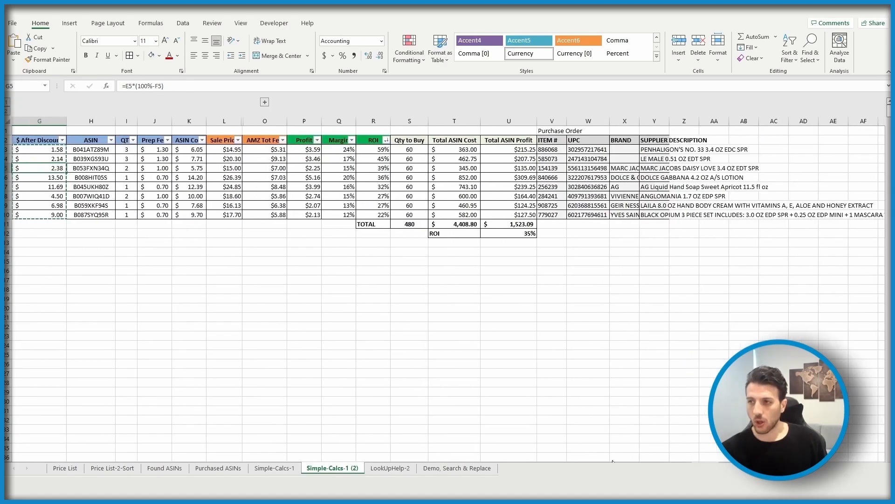
left_click(685, 140)
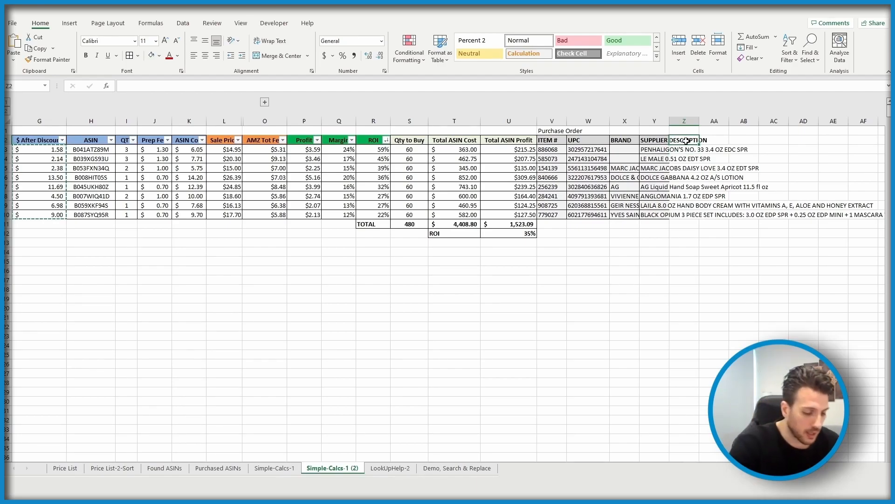
type("Our Price")
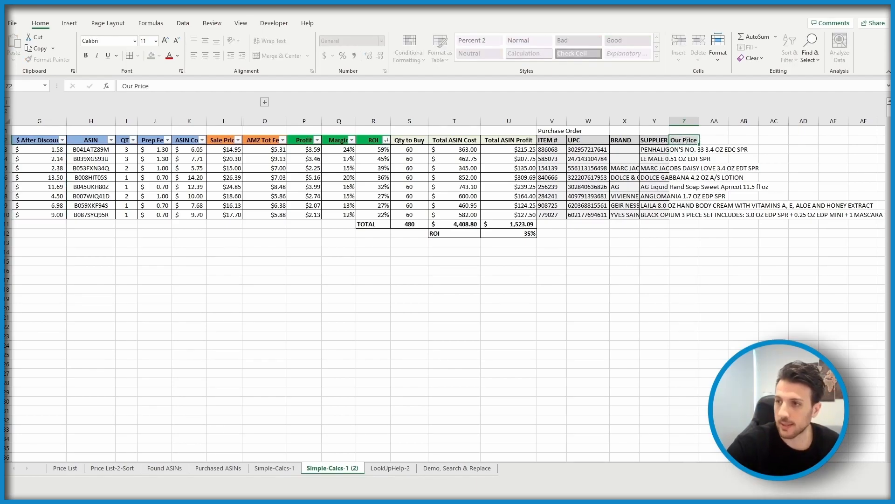
key("Return")
right_click(679, 148)
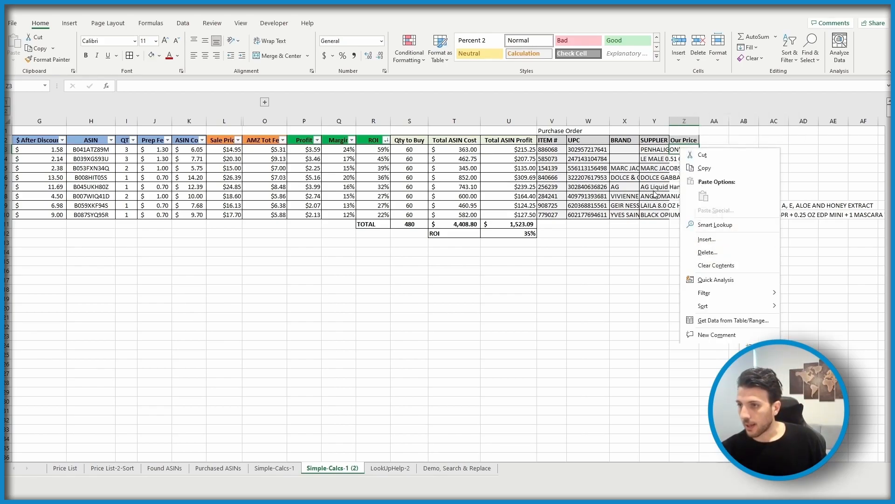
left_click_drag(660, 244, 664, 253)
left_click(697, 299)
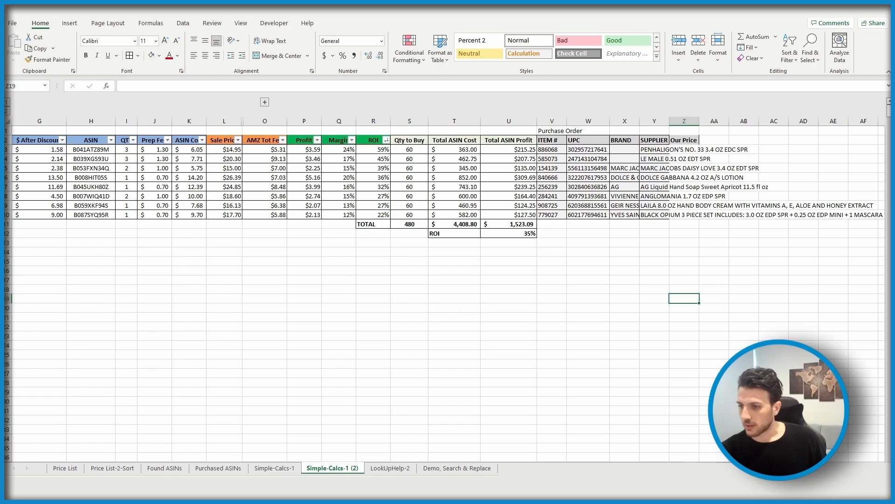
Copy the after-discount prices G3:G10 and paste them with formulas and formatting under the Our Price header, starting at Z3.
scroll(447, 289, "left", 3)
left_click(328, 156)
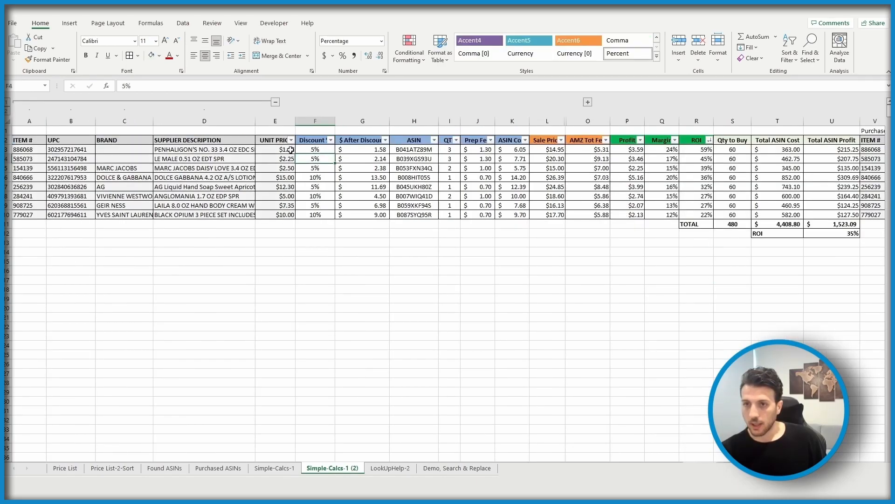
left_click_drag(364, 147, 364, 215)
key("ctrl+c")
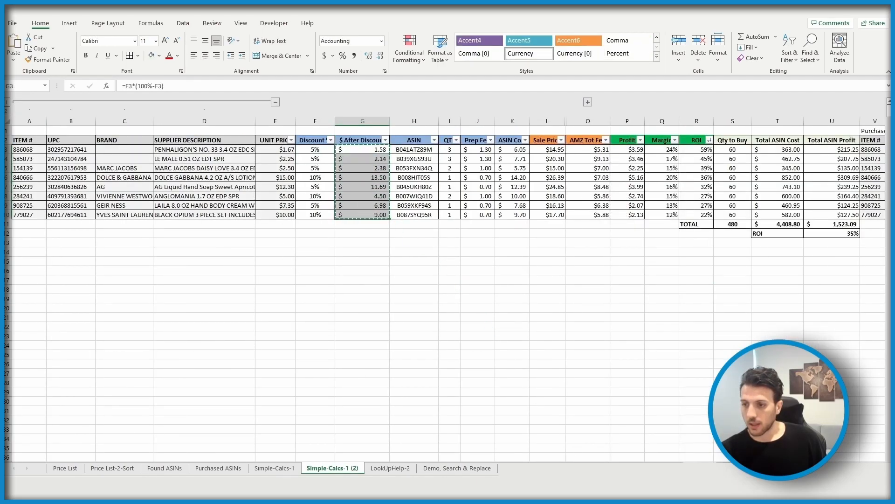
left_click_drag(638, 468, 697, 468)
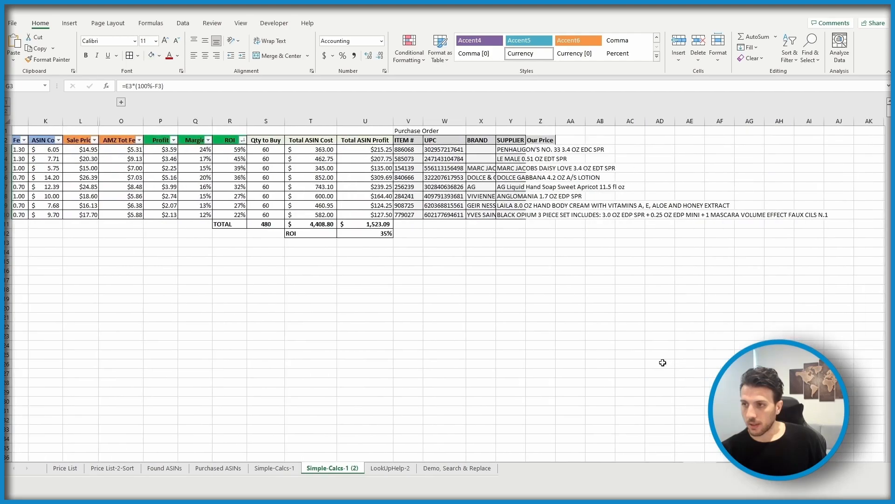
left_click_drag(643, 308, 620, 289)
right_click(529, 146)
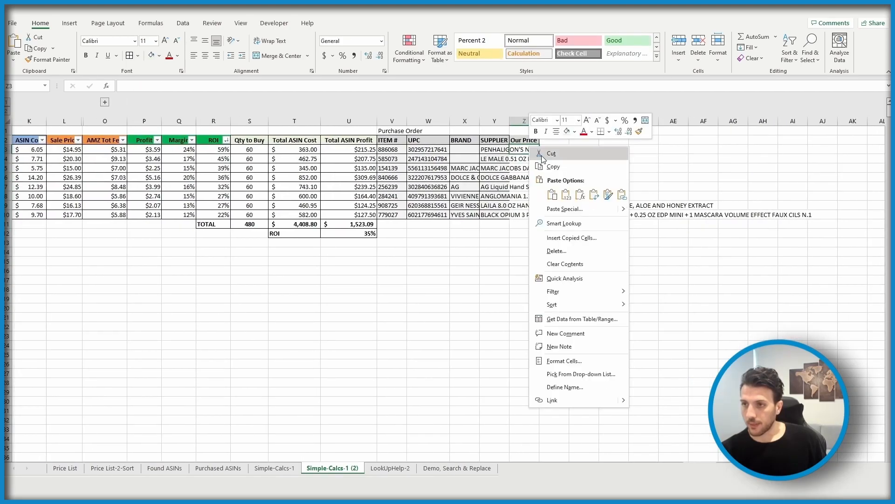
left_click(567, 195)
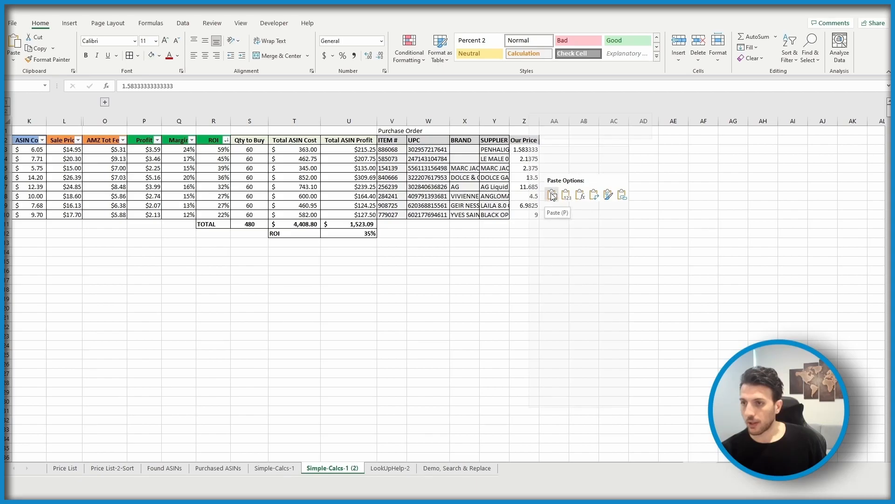
left_click(552, 195)
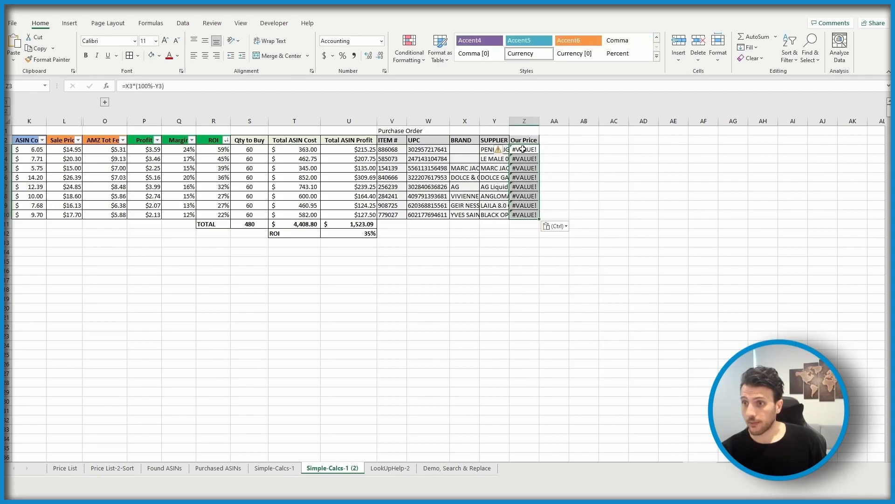
Paste the copied prices over Z3:Z10 again as values only.
right_click(523, 149)
left_click(560, 197)
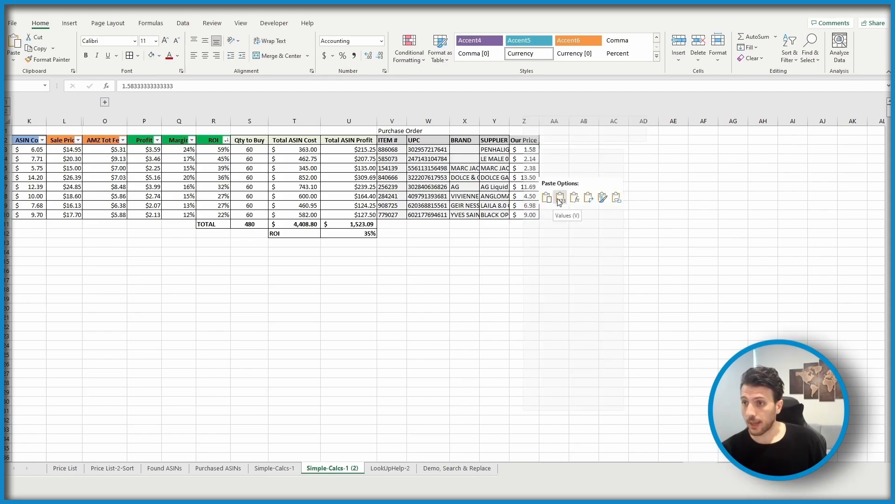
left_click(524, 289)
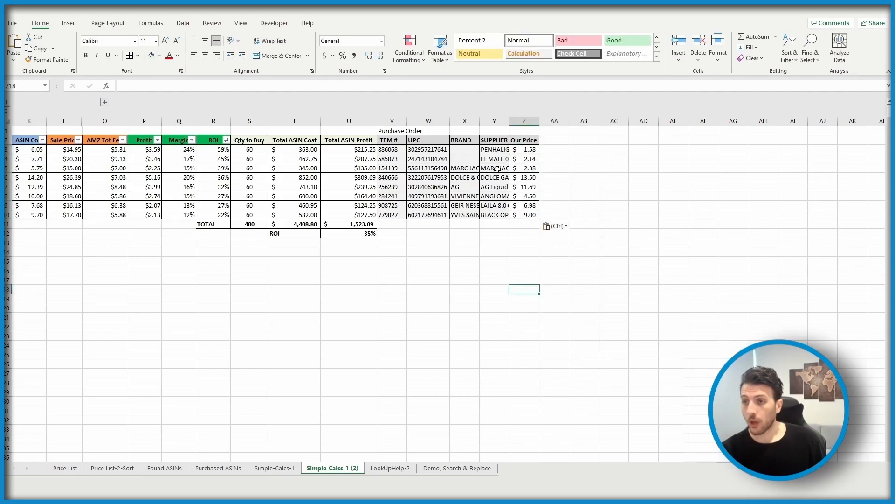
Widen the supplier description column Y in the purchase order block.
left_click(518, 145)
left_click_drag(511, 124, 536, 124)
left_click(496, 239)
Add the purchase order headers "Qty" in AA2 and "T-Cost" in AB2.
left_click(585, 144)
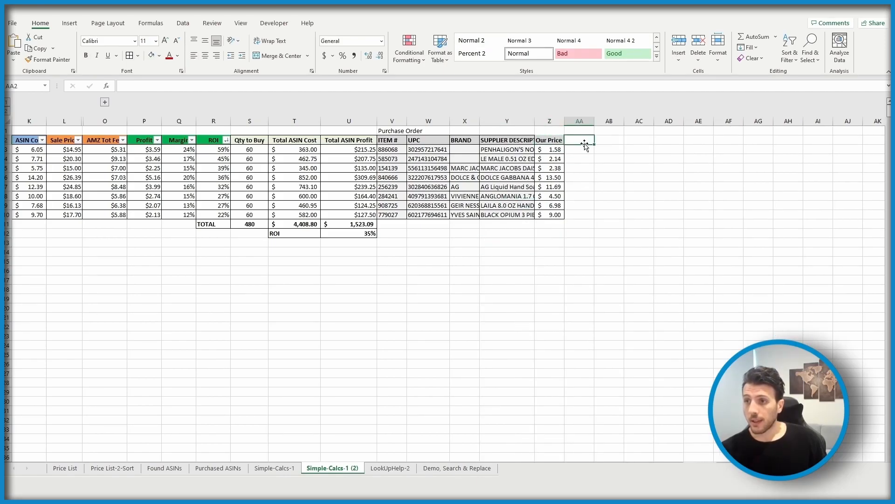
type("Qty")
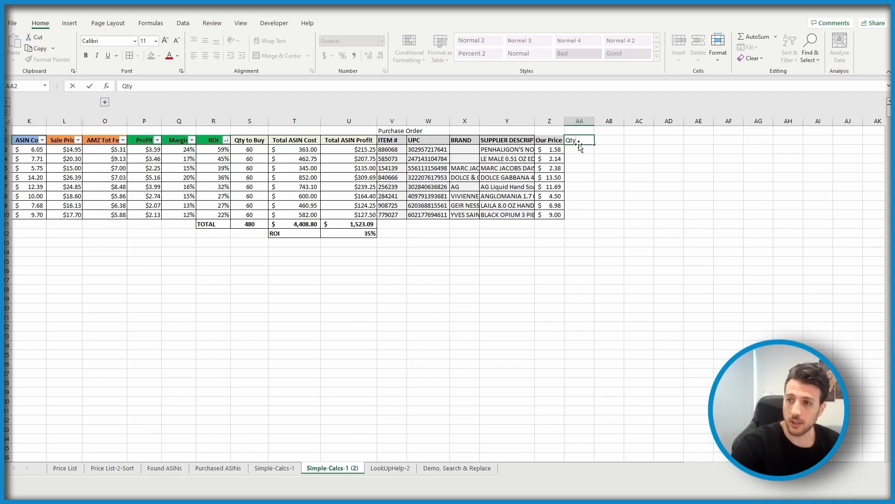
key("Tab")
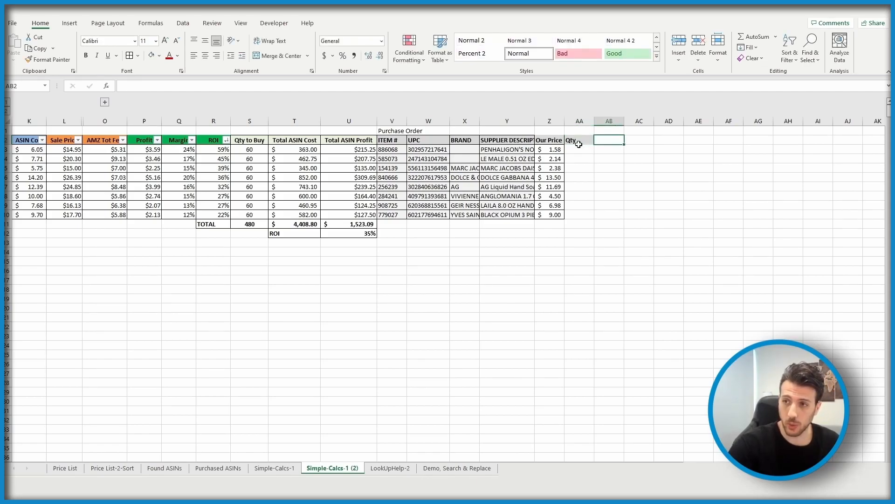
type("T-Cost")
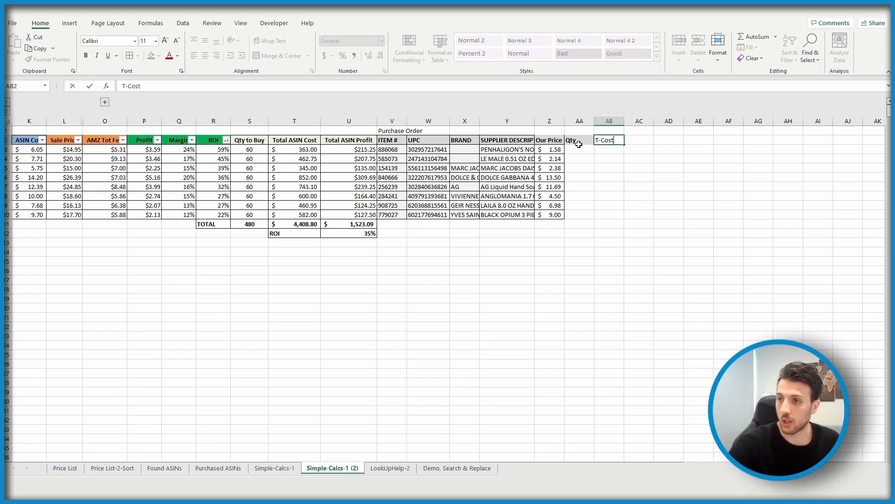
left_click(578, 146)
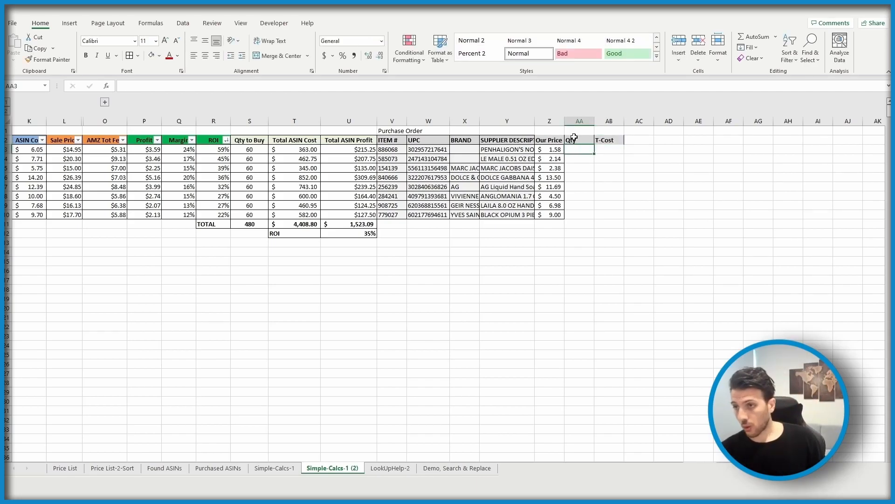
left_click(577, 140)
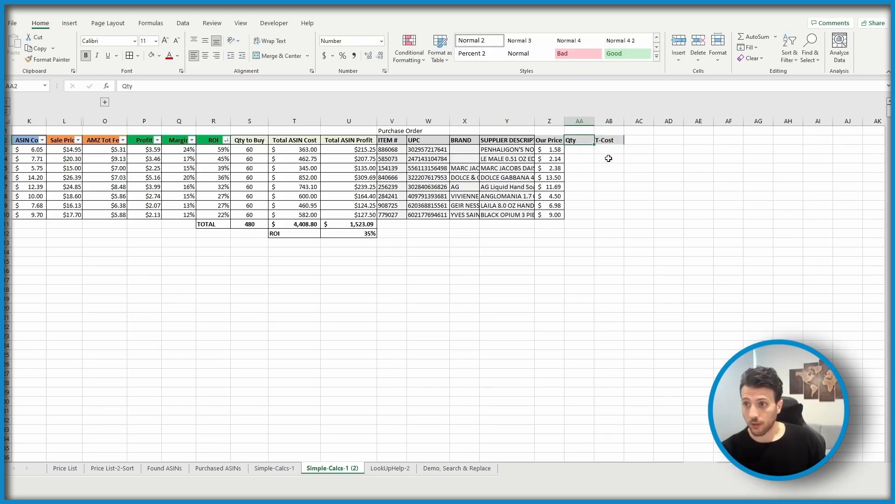
left_click(578, 215)
left_click(578, 270)
Collapse the grouped supplier columns A to D and enter =S3*I3 in AA3 for the quantity to order from the supplier.
left_click(582, 150)
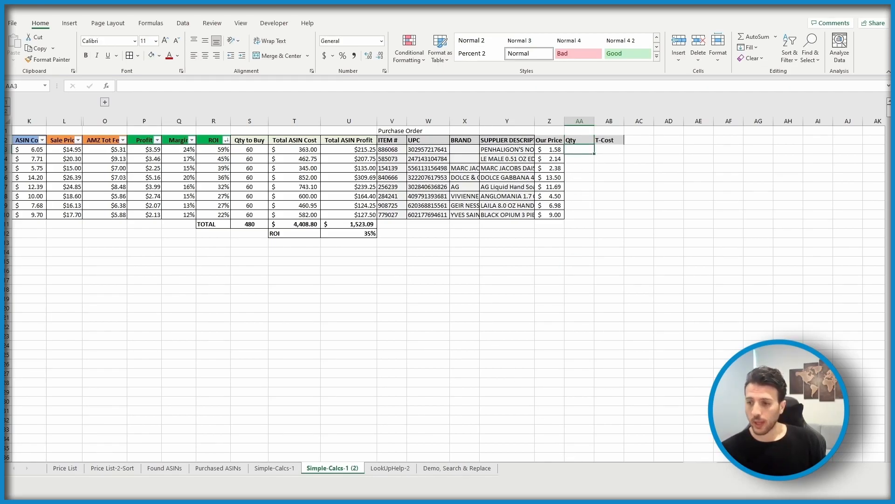
left_click_drag(652, 468, 620, 468)
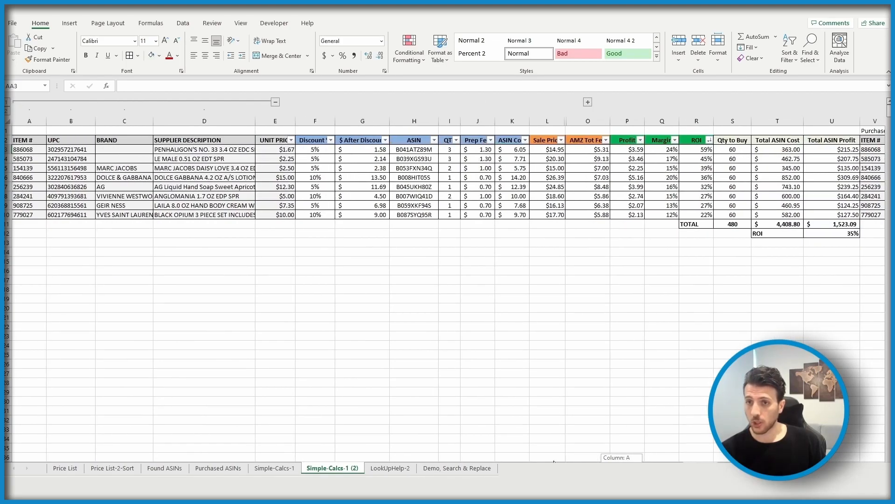
left_click(273, 102)
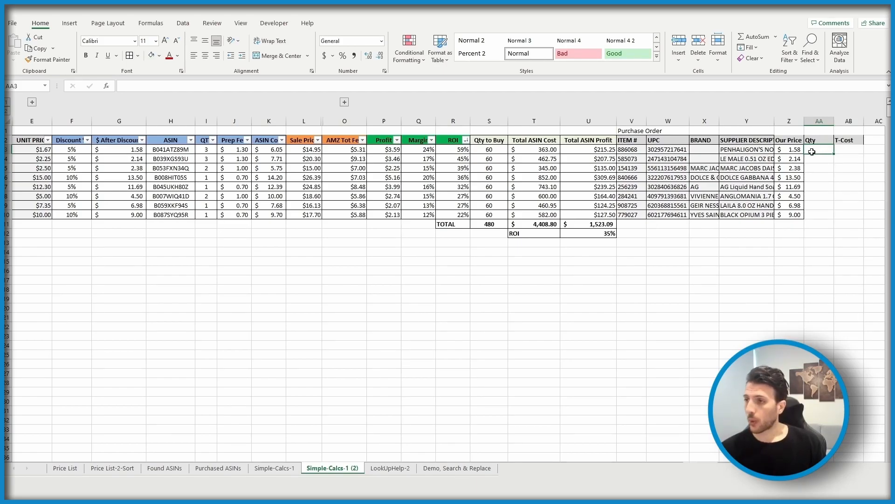
type("=")
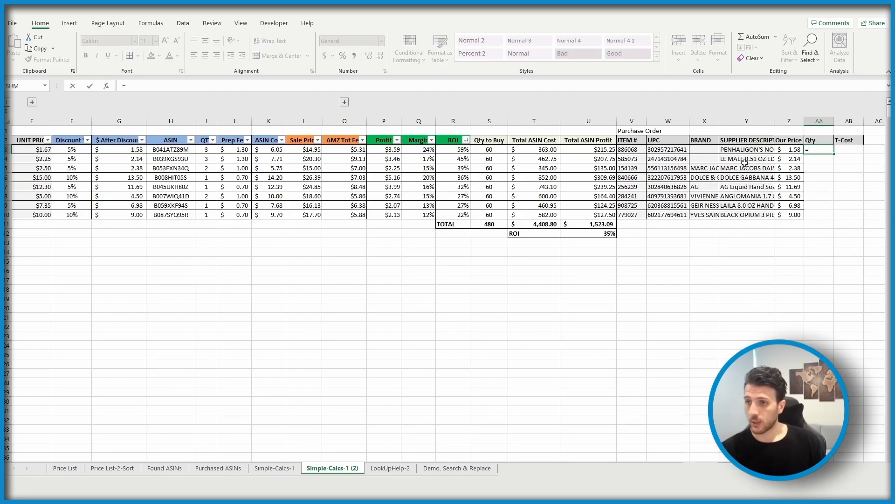
left_click(489, 149)
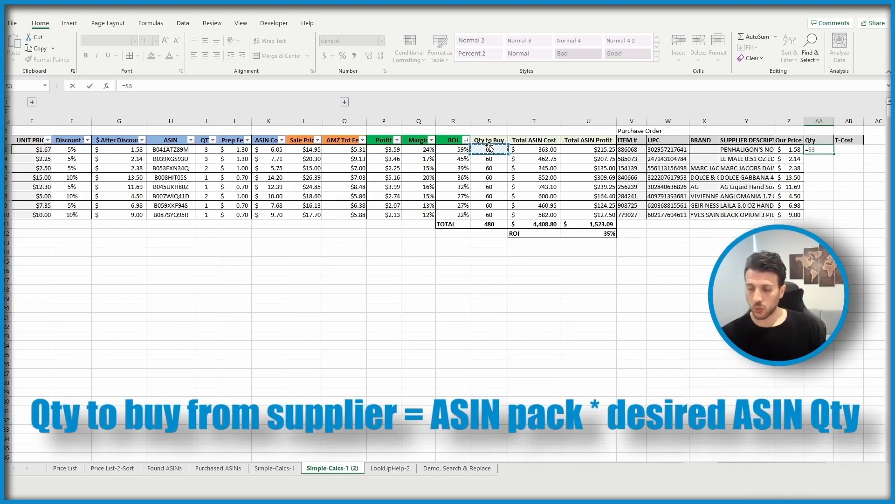
type("*")
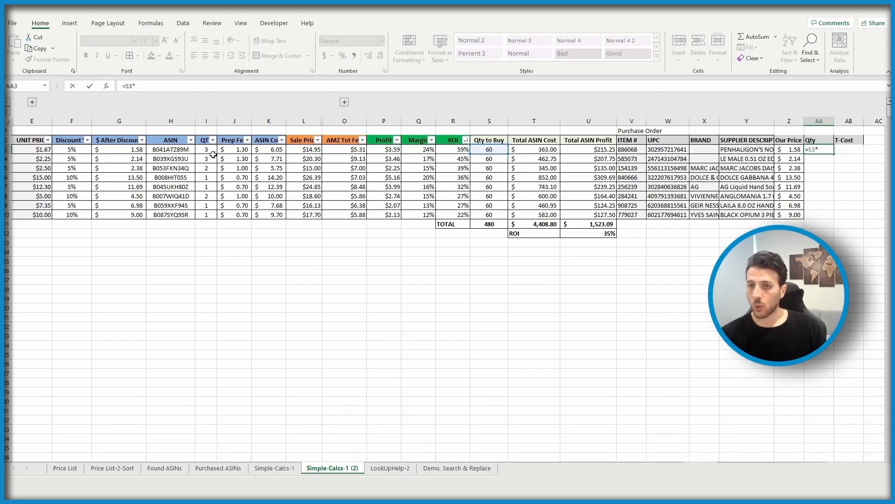
left_click(201, 150)
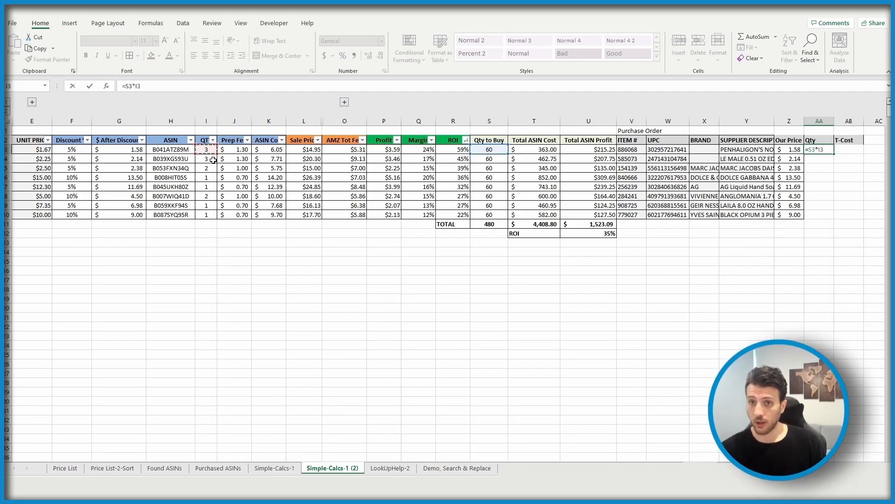
key("Return")
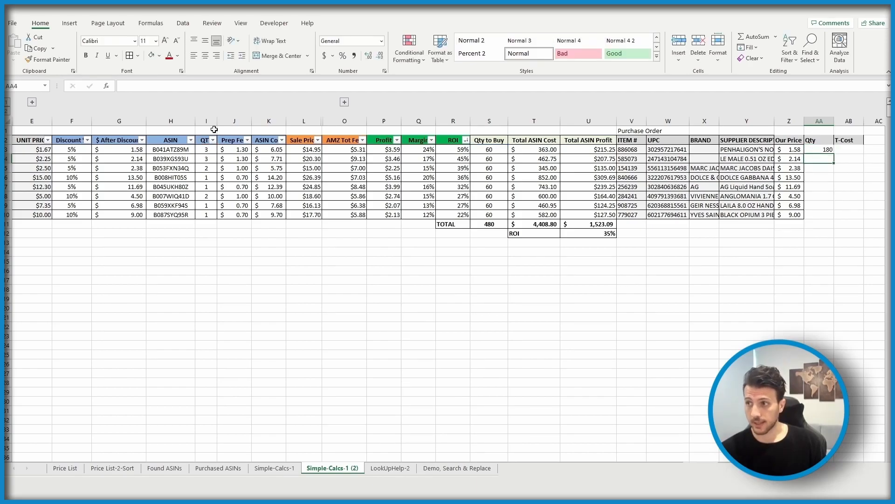
Copy the Qty formula from AA3 down to AA4:AA10 and check the formulas in AA10 and AA8.
left_click(826, 150)
left_click_drag(820, 163, 819, 214)
key("ctrl+v")
left_click(822, 281)
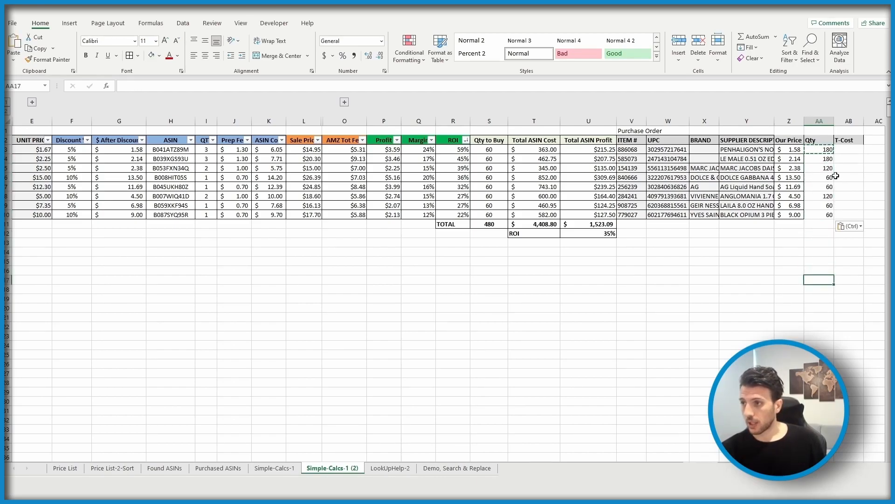
left_click(820, 217)
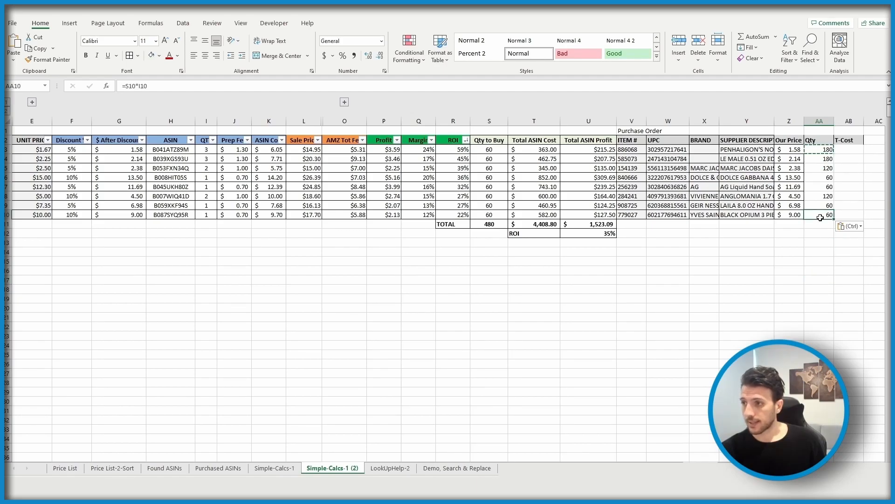
left_click(822, 199)
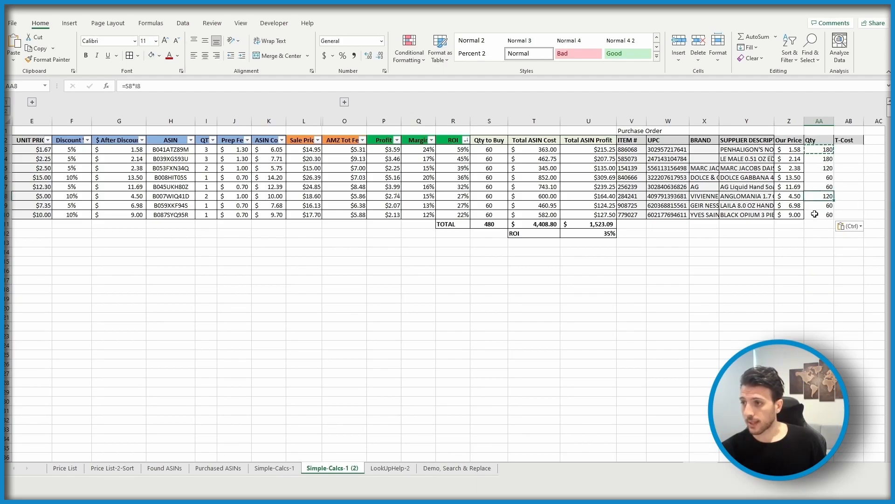
Center the Qty column in AA2:AA10 and apply cell borders to Z2:AB10 in the purchase order.
left_click(826, 159)
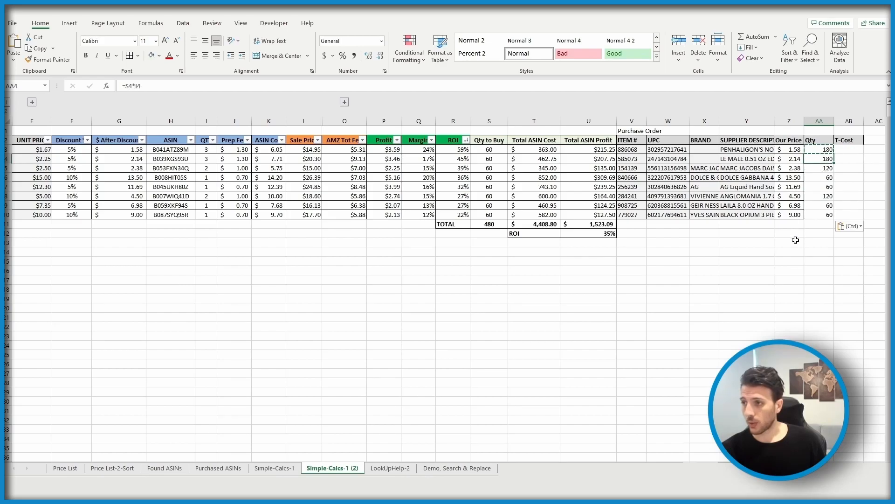
left_click_drag(816, 142, 826, 215)
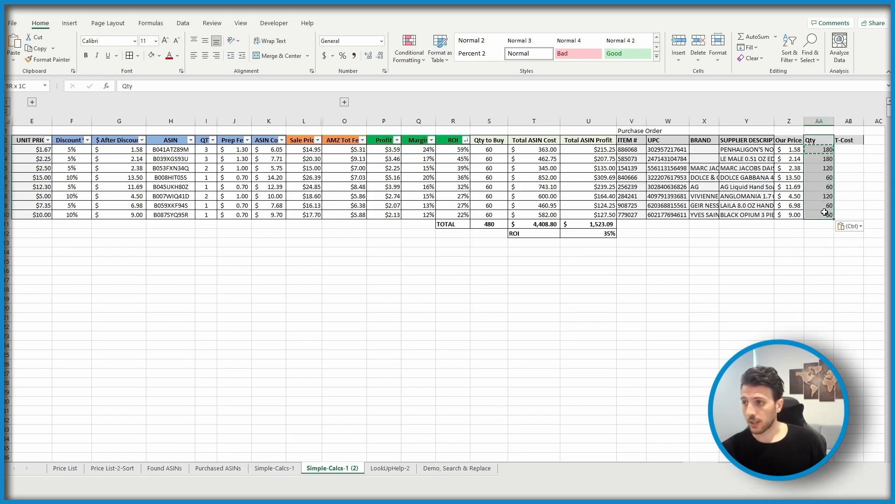
left_click(204, 56)
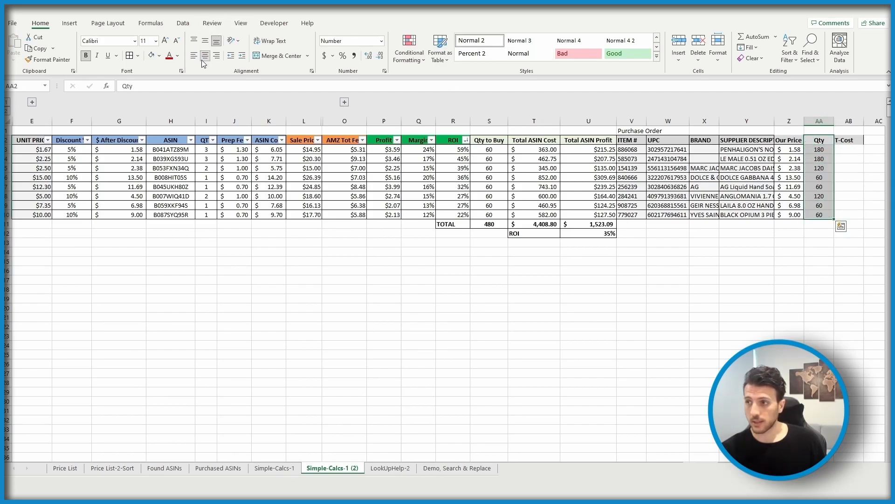
left_click(789, 261)
left_click_drag(789, 142, 854, 216)
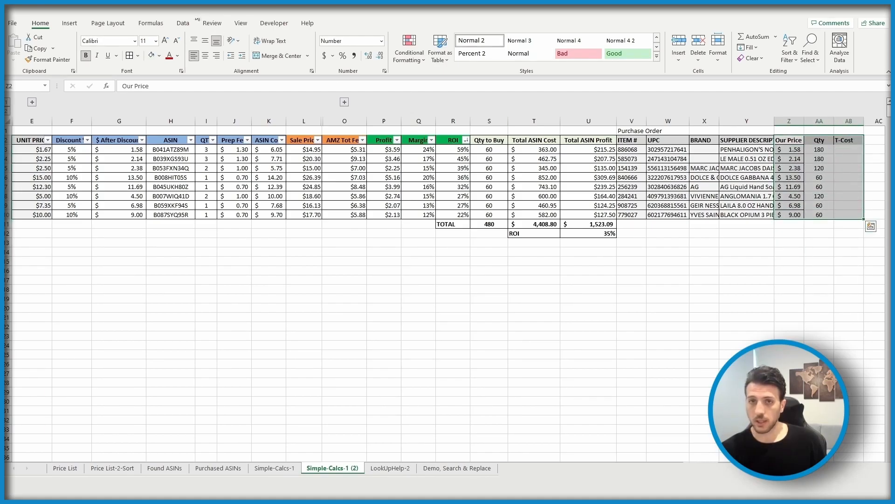
left_click(130, 57)
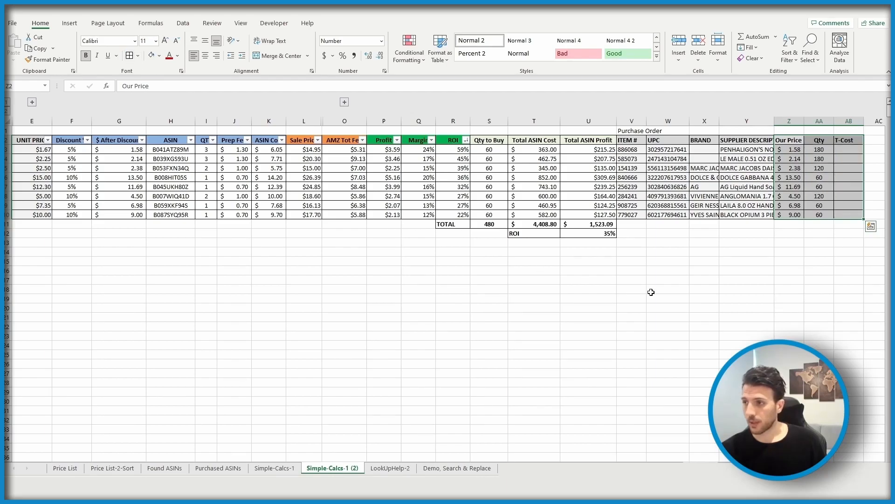
left_click(648, 290)
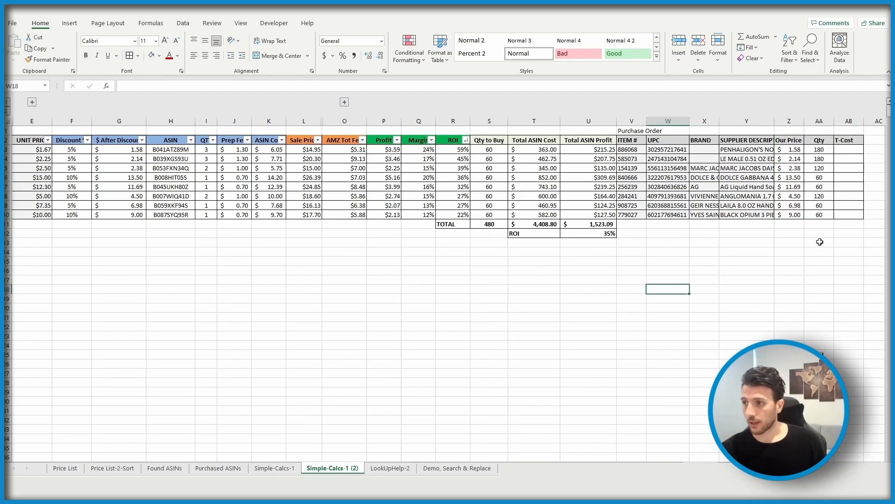
Enter =AA3*Z3 in AB3 to calculate the first item's total cost from quantity and price.
left_click(851, 149)
type("=")
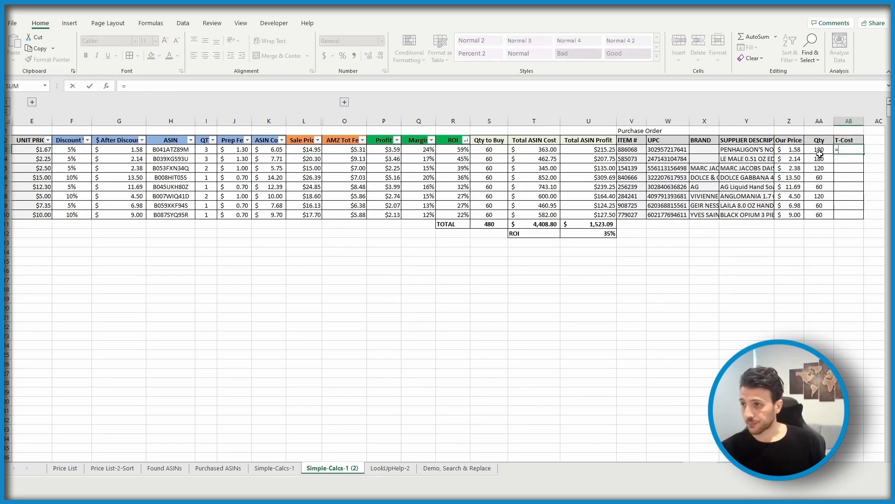
left_click(816, 150)
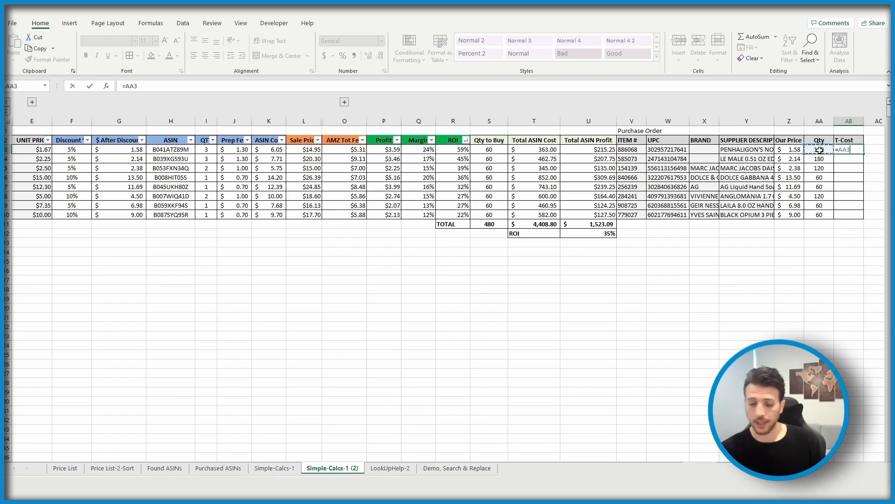
type("*")
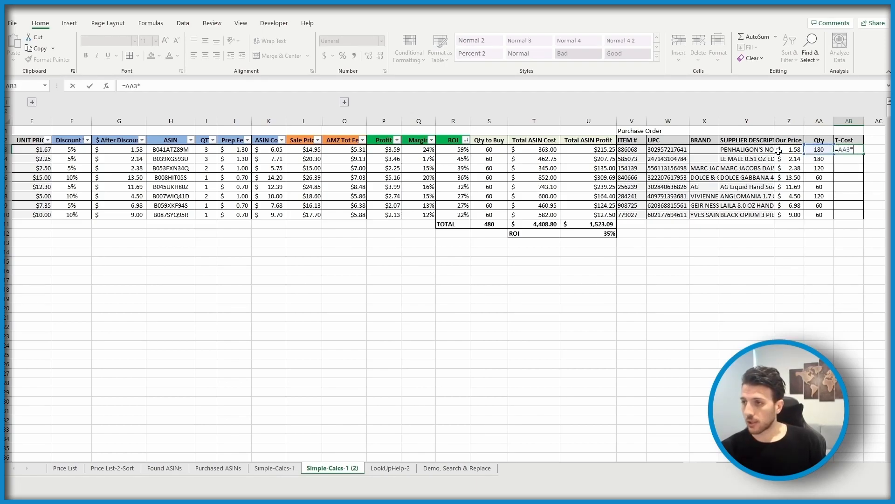
left_click(781, 150)
key("Return")
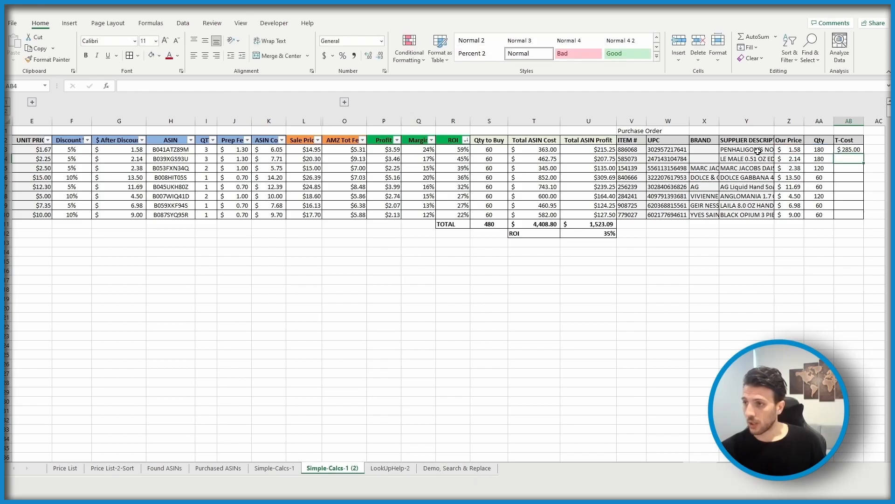
left_click(848, 149)
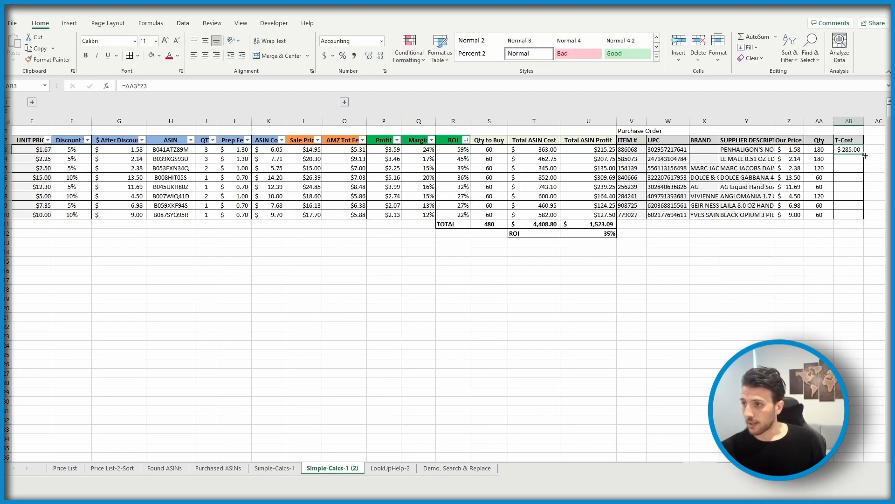
left_click_drag(865, 156, 857, 234)
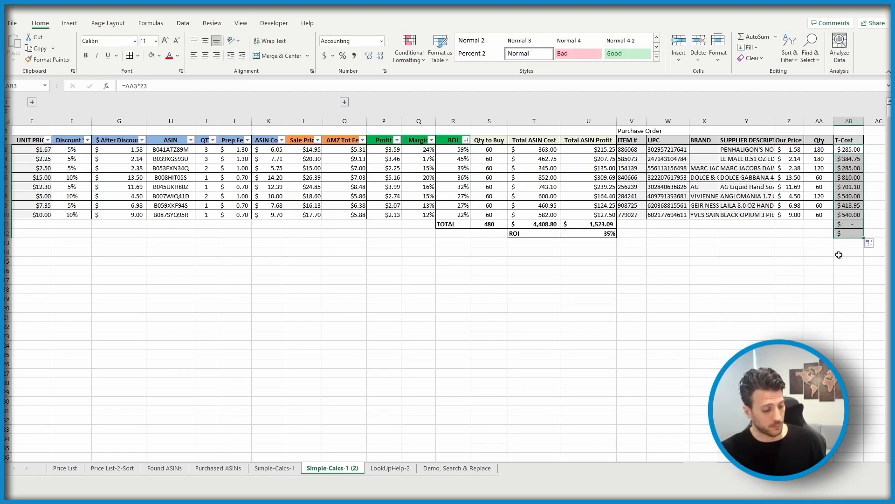
key("ctrl+z")
left_click_drag(847, 212, 848, 204)
Fill the T-Cost formula from AB3 down to AB10 and slightly widen column AB.
left_click(859, 149)
left_click_drag(864, 152, 857, 216)
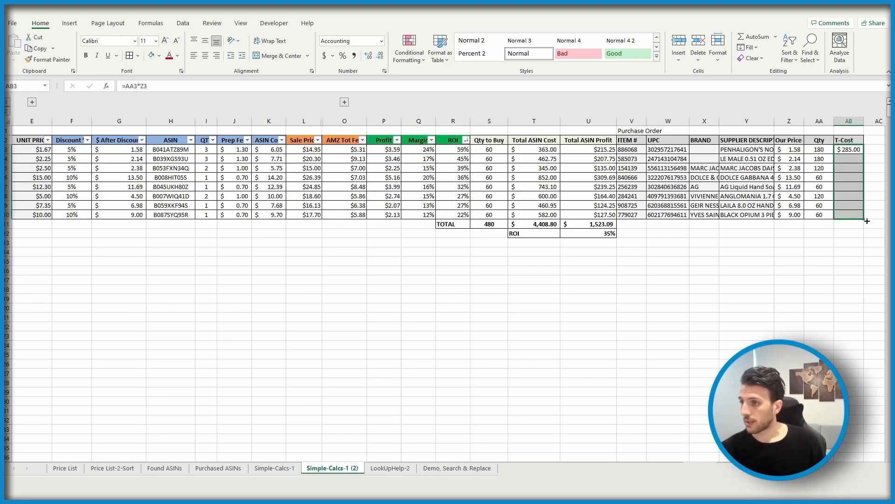
left_click(841, 263)
left_click_drag(863, 123, 868, 122)
left_click(791, 244)
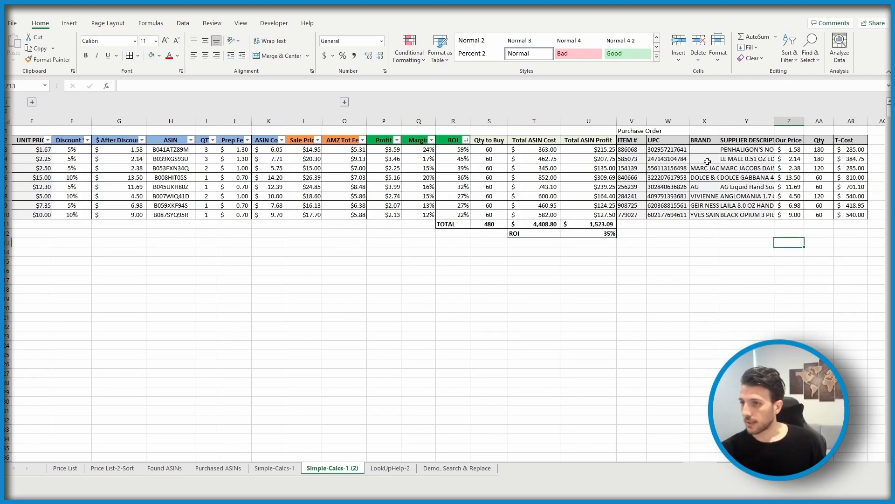
Try a fill color on the purchase order item rows V3:AB10.
left_click_drag(790, 150, 852, 206)
left_click(708, 178)
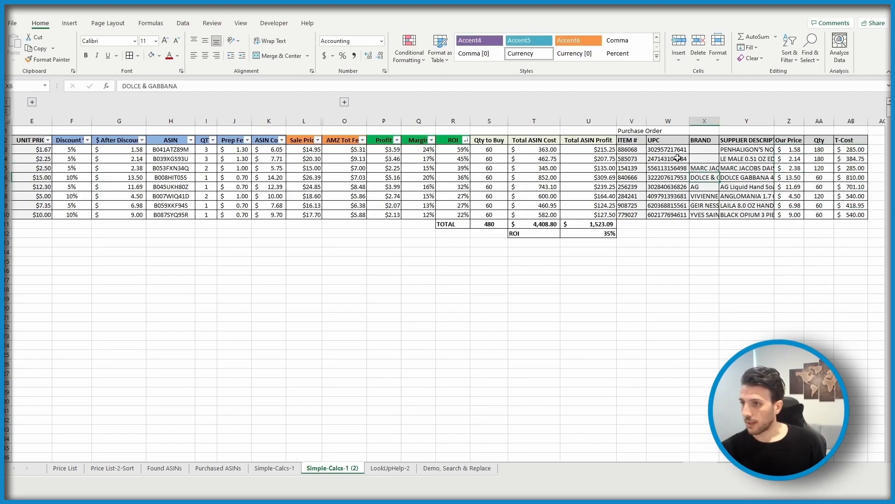
left_click_drag(635, 149, 854, 215)
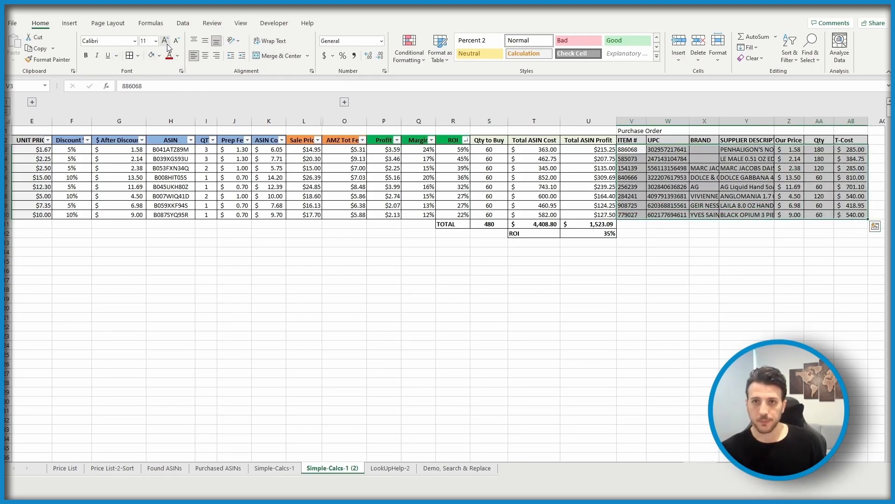
left_click(159, 56)
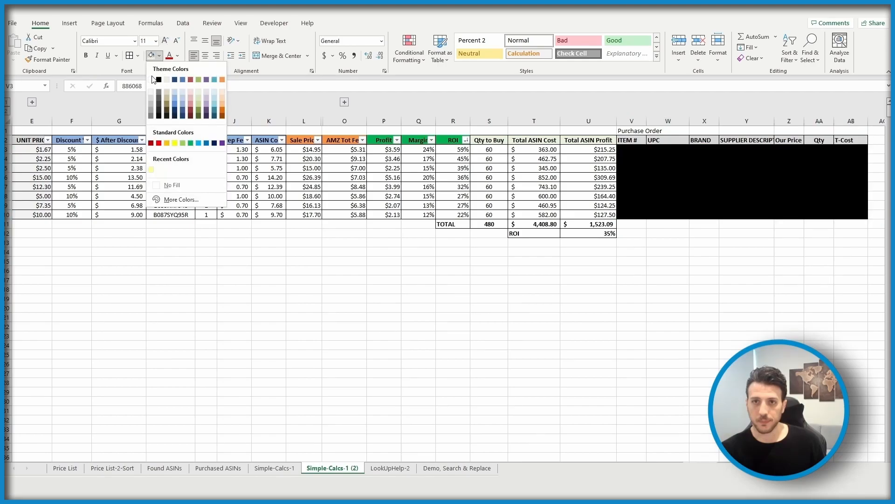
key("Escape")
left_click(732, 279)
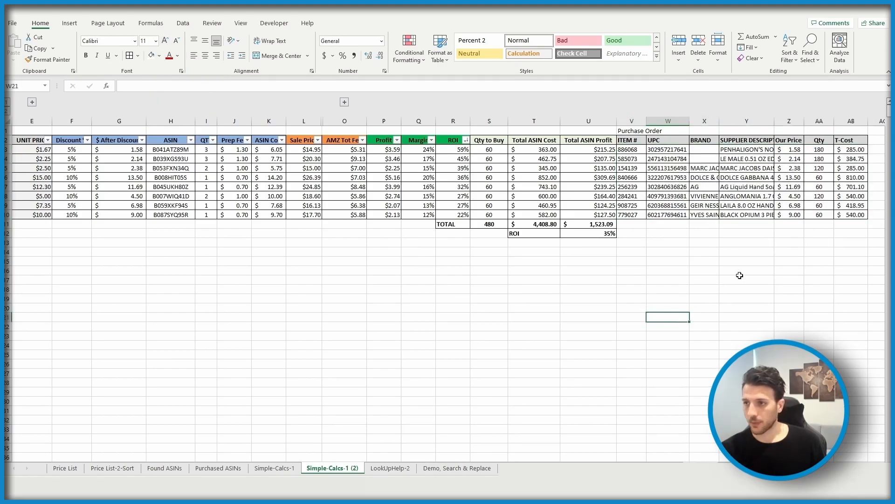
Sum the order quantities AA3:AA10 in AA11 and compare that total with the Qty to Buy total in S11.
left_click(819, 307)
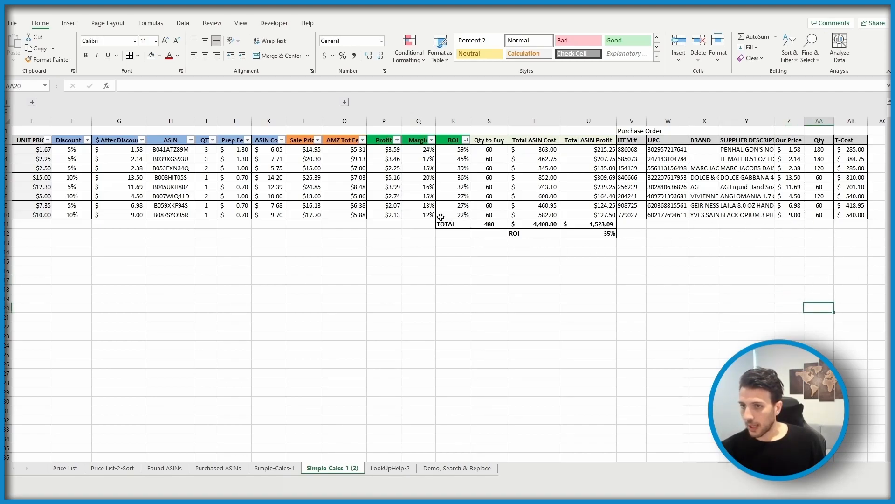
left_click(828, 222)
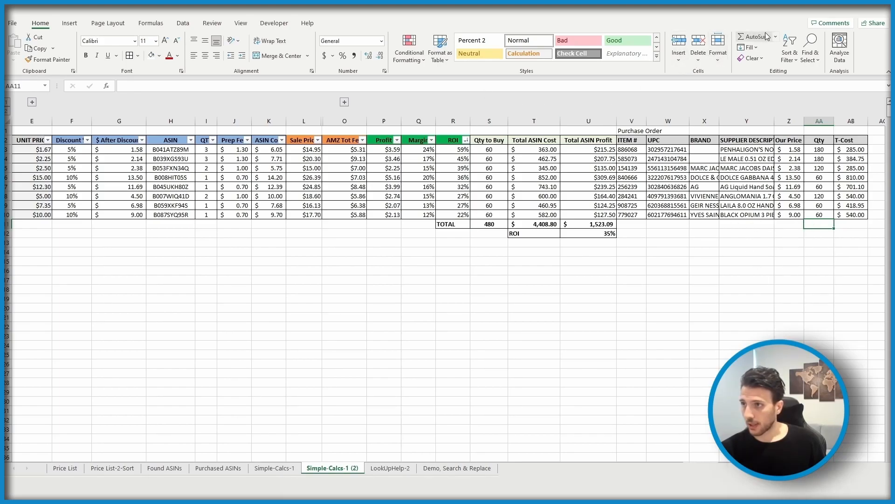
left_click(749, 36)
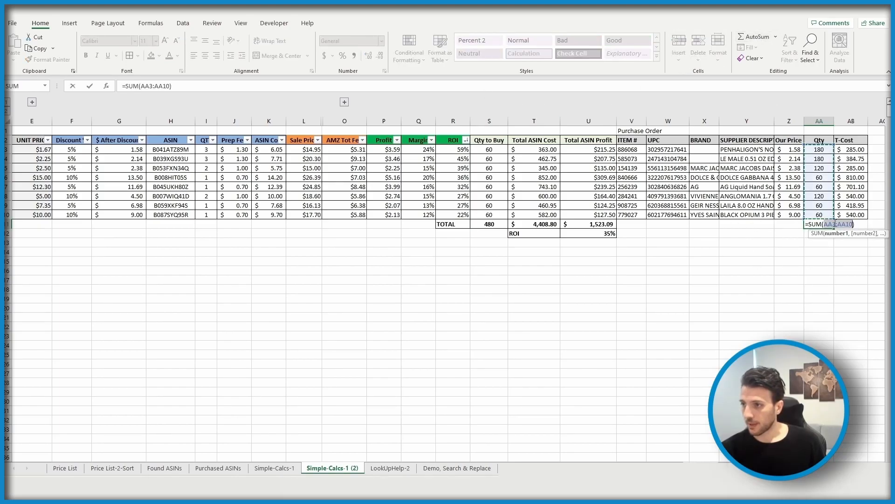
key("Return")
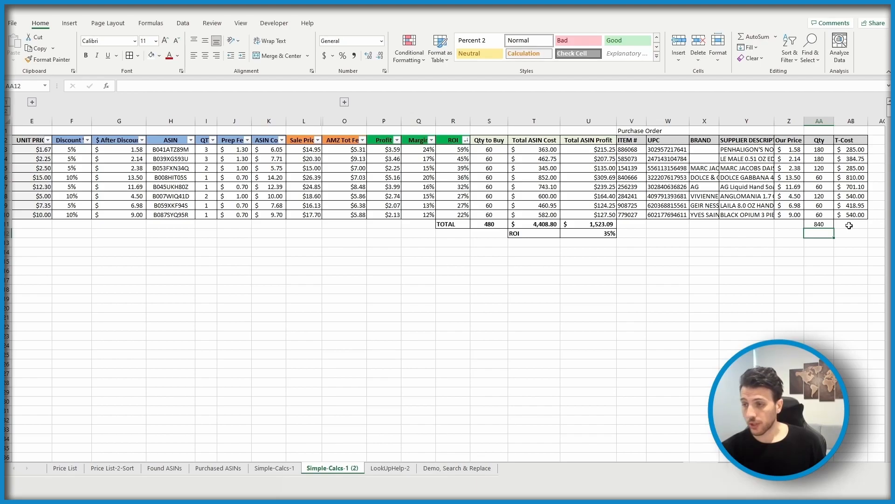
left_click(487, 225)
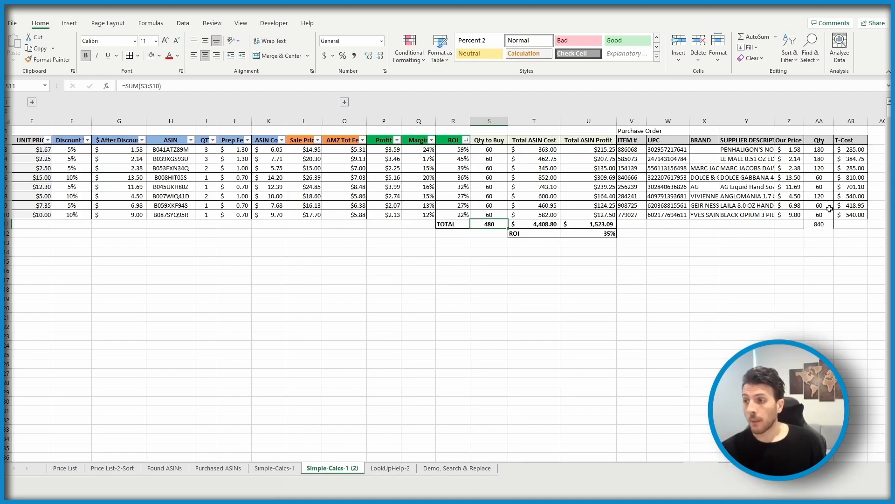
left_click(824, 150)
left_click(810, 197)
left_click(821, 262)
left_click(823, 224)
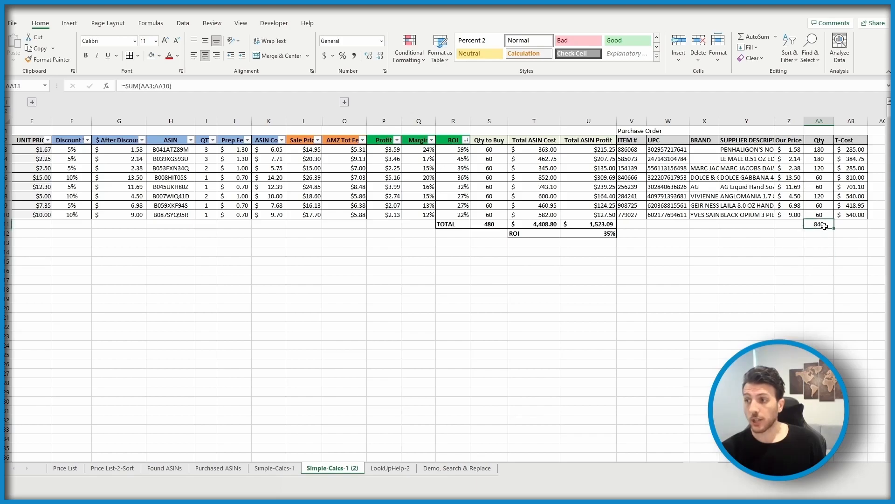
Sum the T-Cost values AB3:AB10 in AB11 and add borders to the totals in AA11:AB11.
left_click(849, 224)
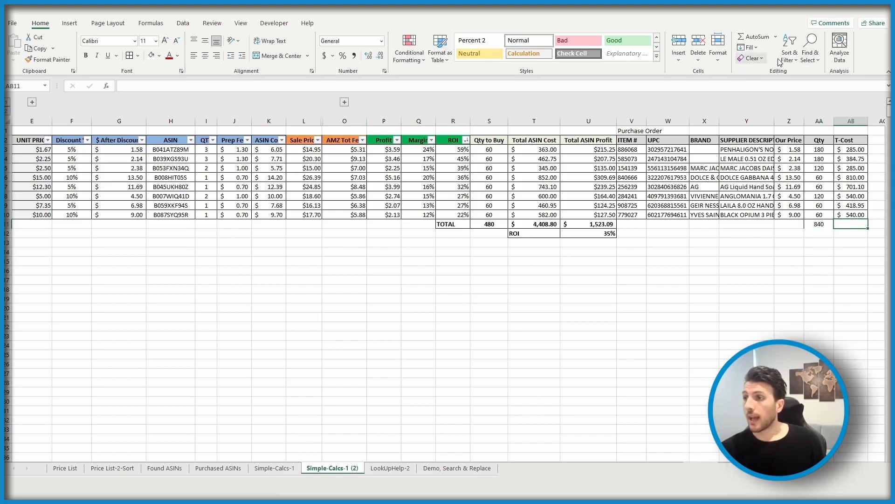
left_click(756, 37)
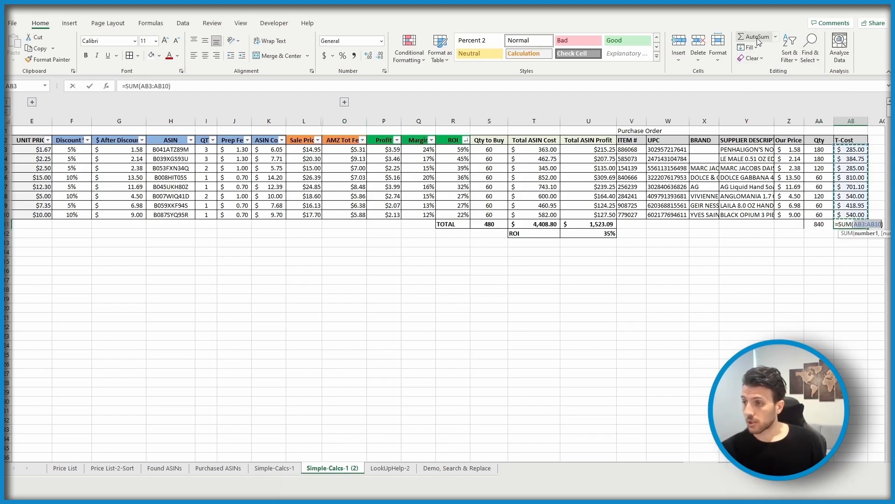
key("Return")
left_click(782, 260)
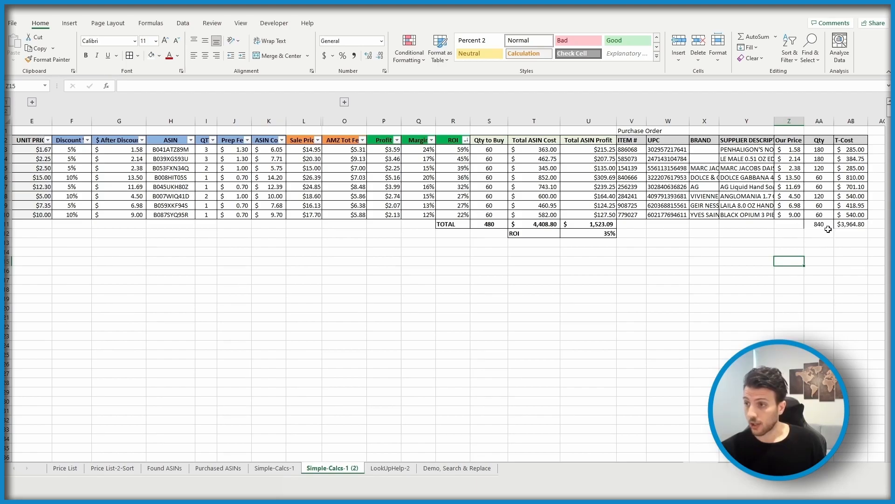
left_click_drag(815, 226, 851, 227)
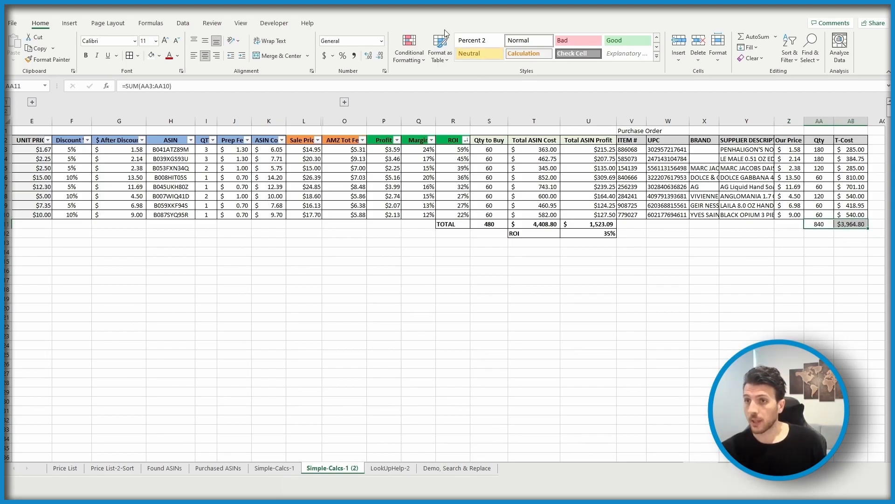
left_click(749, 316)
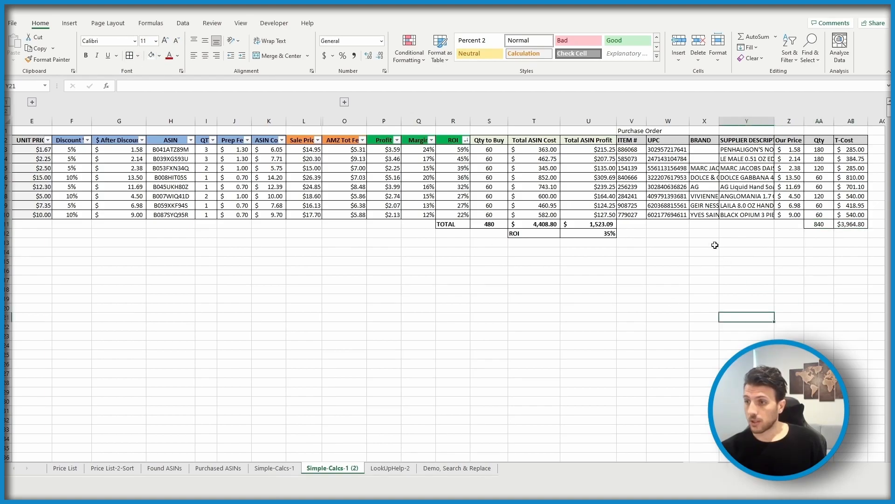
Label the totals row "Total" in V11 and make V11:AB11 bold.
left_click(639, 225)
type("Total")
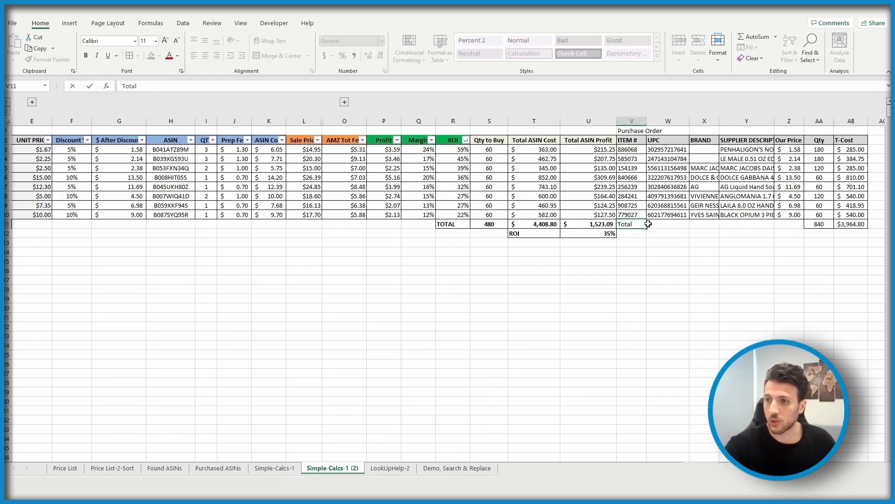
key("Return")
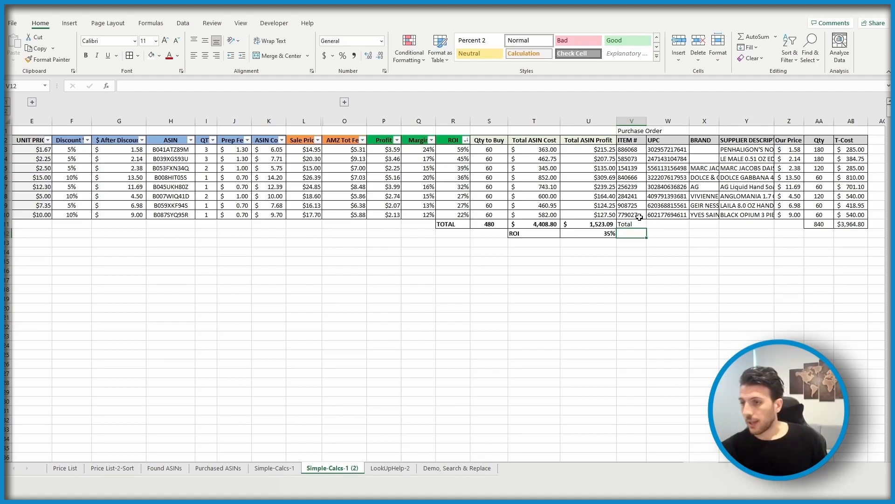
left_click_drag(629, 225, 853, 225)
key("ctrl+b")
left_click(819, 280)
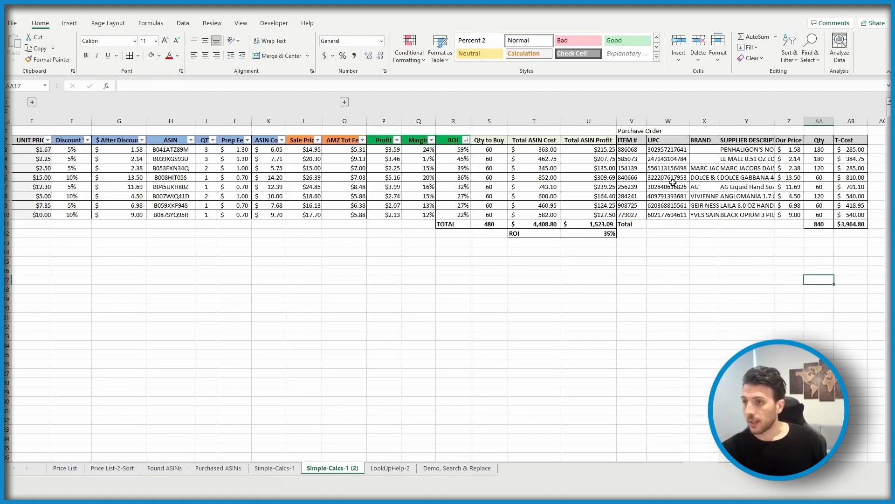
Copy the complete purchase order block V1:AB11, including its title and totals row.
left_click_drag(625, 131, 861, 228)
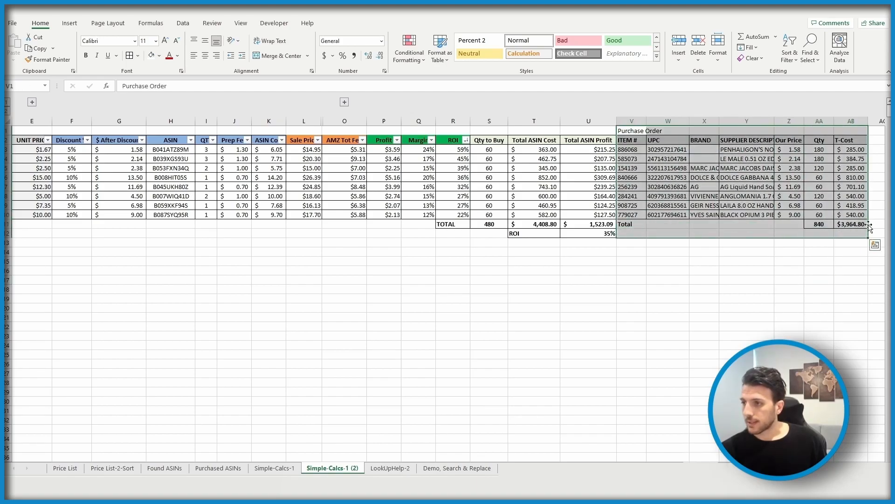
left_click(689, 252)
left_click_drag(627, 132, 859, 225)
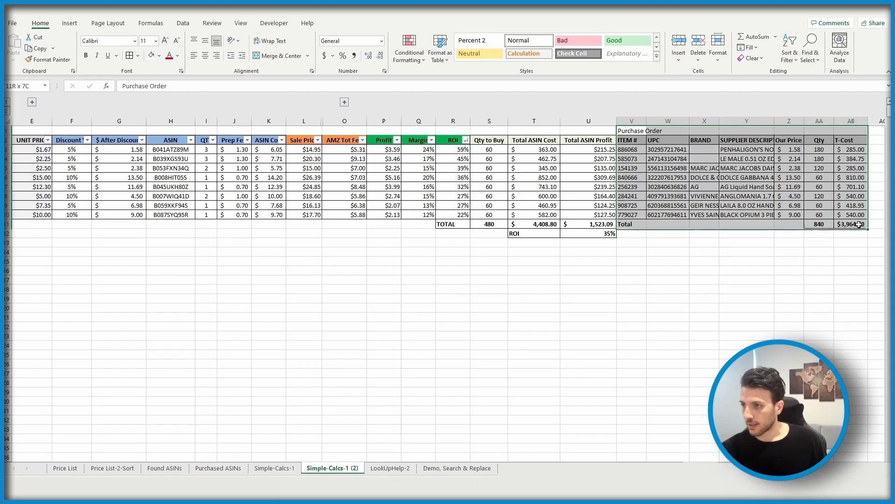
key("ctrl+c")
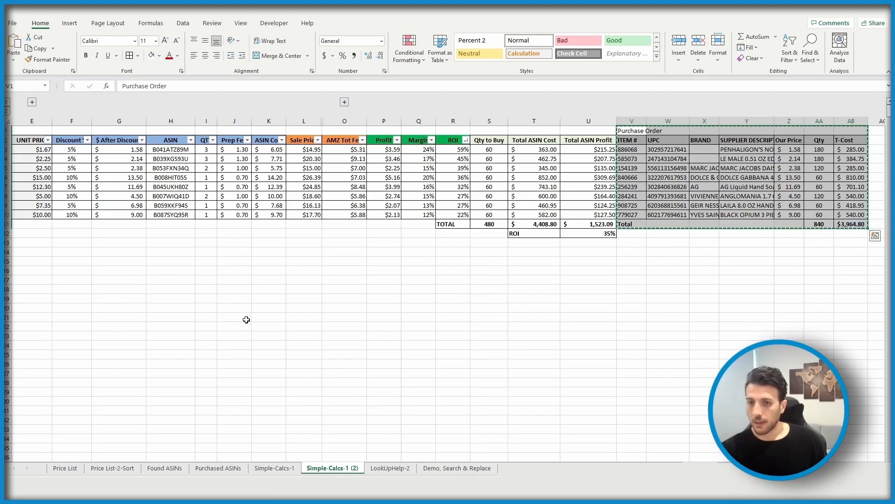
Paste the purchase order block V1:AB11 over itself as values only and check the Our Price cell Z3.
right_click(626, 132)
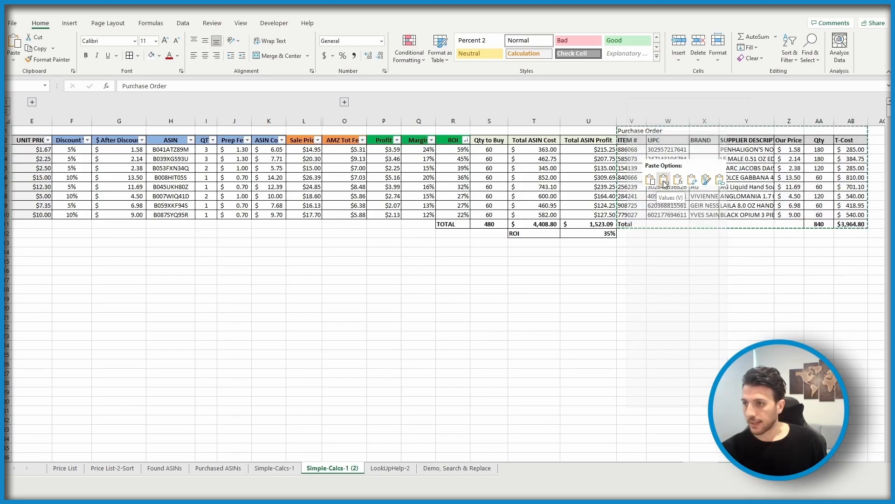
left_click(699, 271)
left_click(714, 307)
left_click(791, 150)
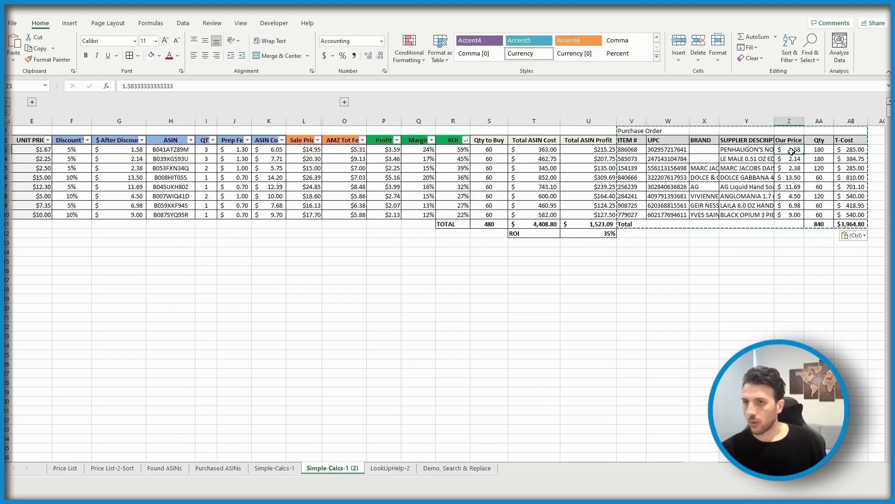
left_click(789, 299)
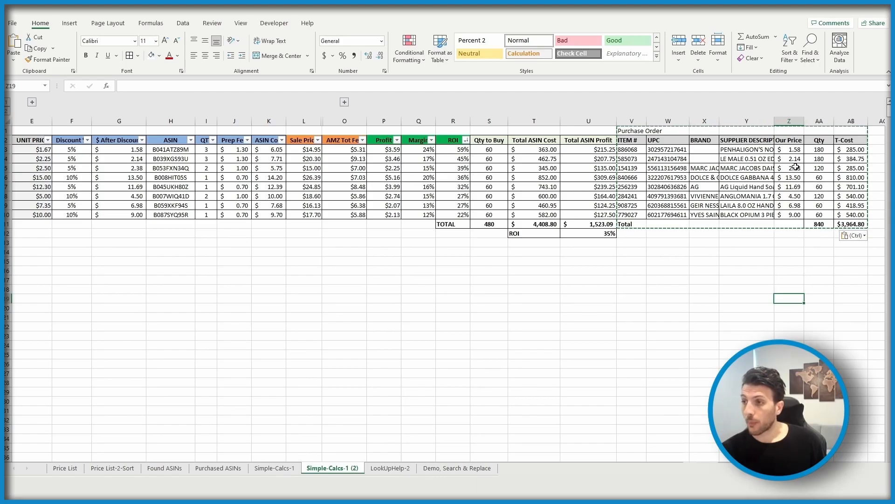
left_click(813, 181)
left_click(789, 261)
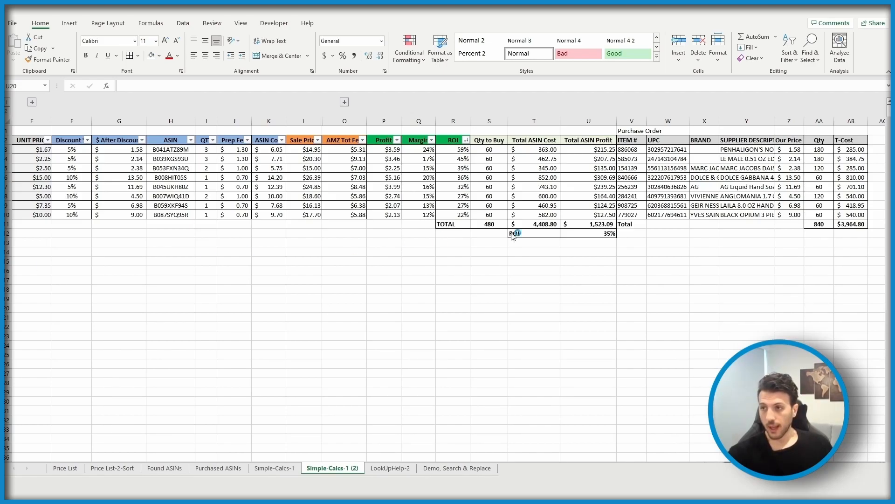
Open a new blank workbook and copy the purchase order block V1:AB11 from the Simple-Calcs-1 (2) sheet.
left_click(621, 262)
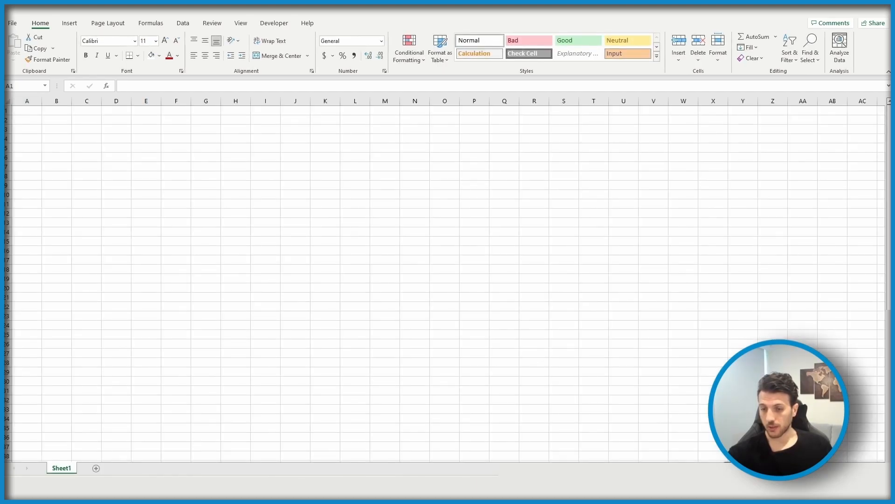
mouse_move(209, 463)
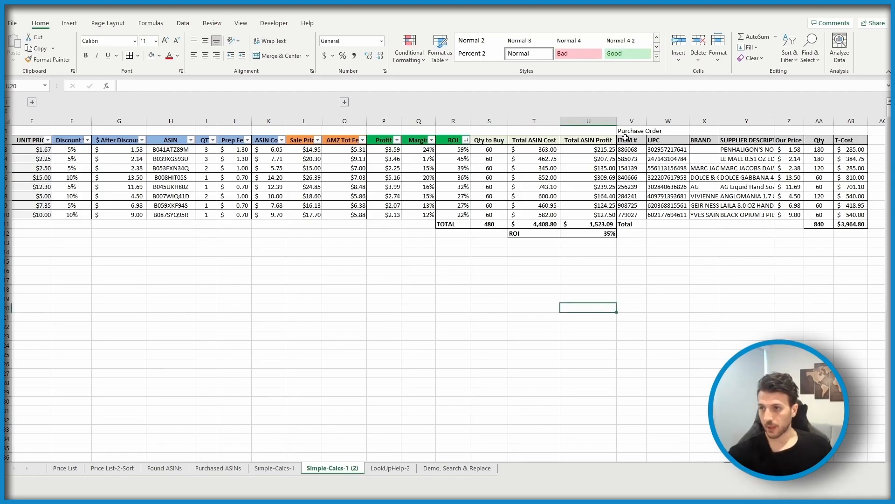
left_click_drag(627, 131, 856, 224)
key("ctrl+c")
Switch to the blank workbook and paste the purchase order on Sheet1 starting at cell C3.
mouse_move(317, 460)
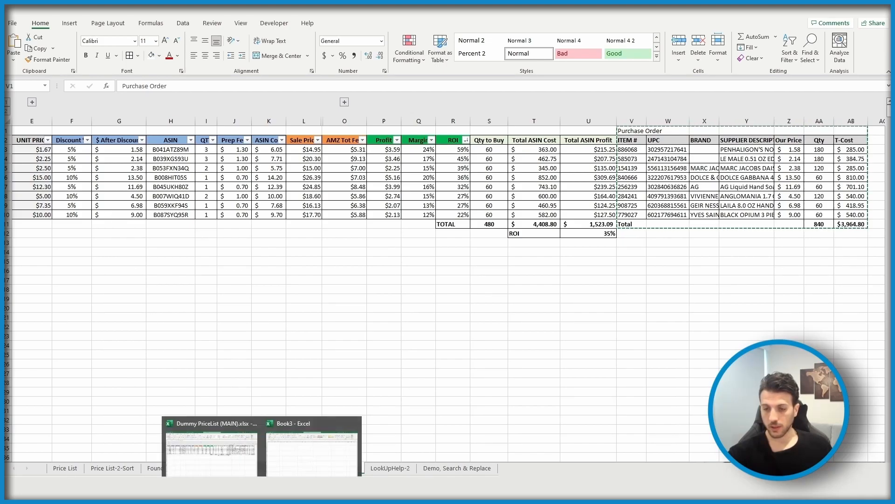
left_click(308, 459)
left_click(58, 147)
left_click(56, 122)
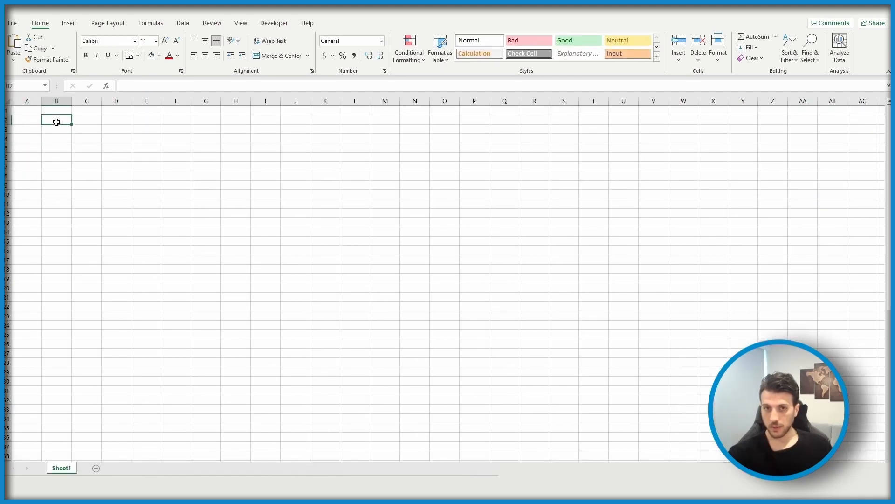
left_click(85, 135)
left_click(84, 132)
key("ctrl+v")
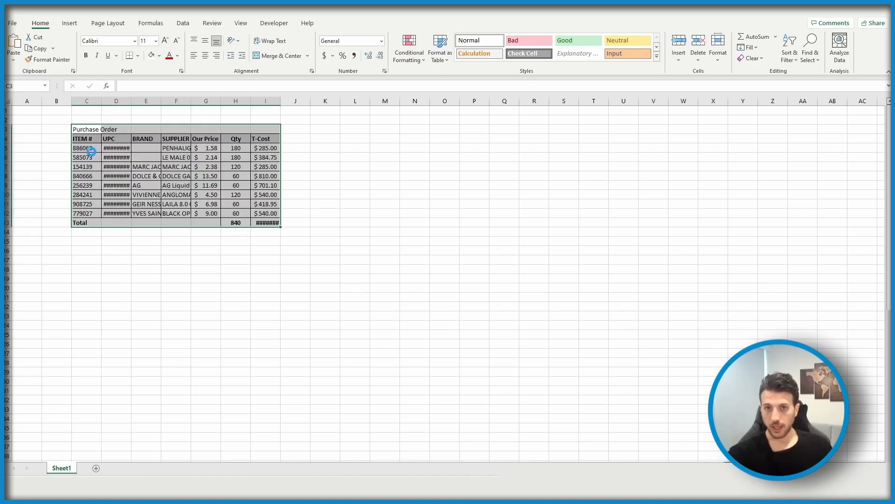
left_click(176, 325)
Autofit the widths of columns C through I to the purchase order's contents.
left_click_drag(86, 102, 272, 100)
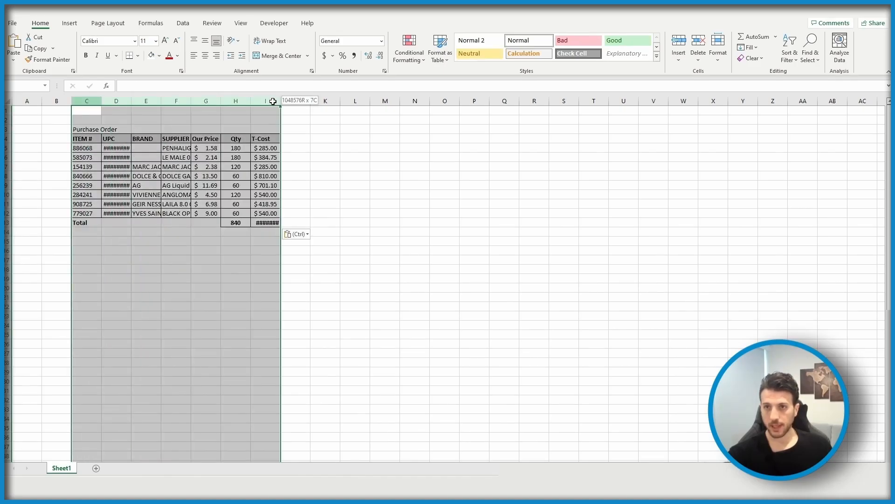
left_click(285, 100)
left_click_drag(96, 101, 272, 99)
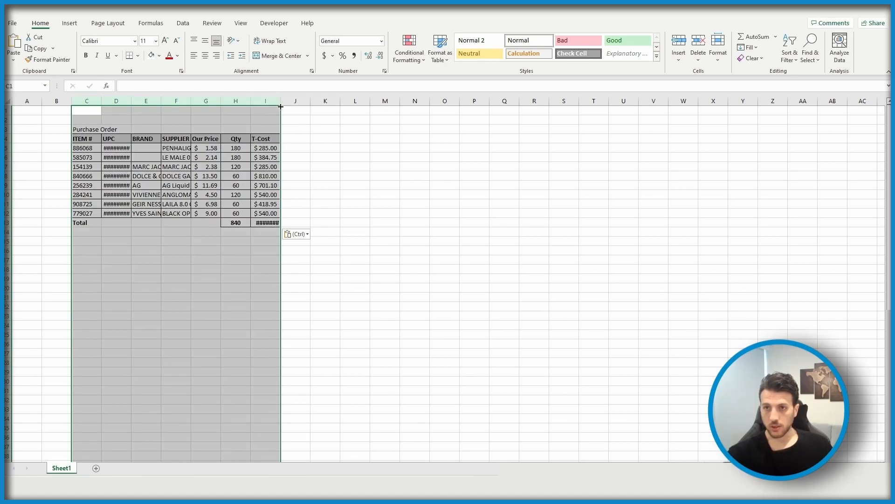
double_click(283, 102)
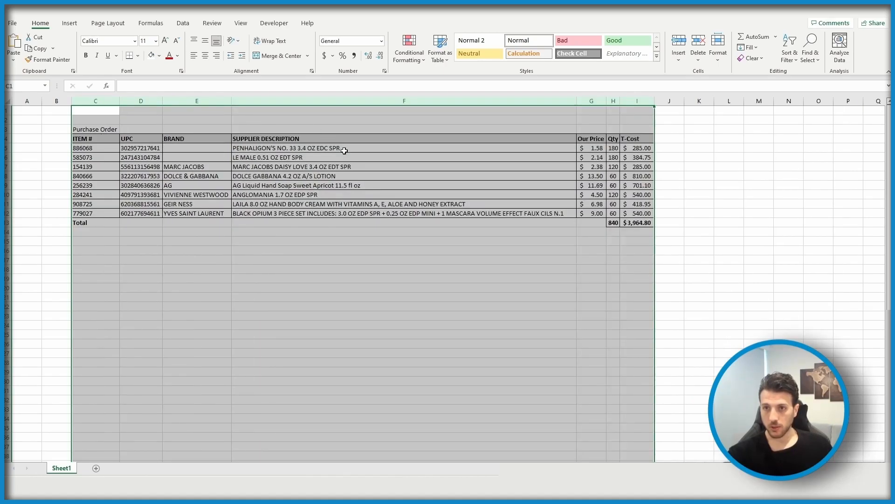
left_click(405, 267)
Make the "Purchase Order" title in C3 bold.
left_click(107, 130)
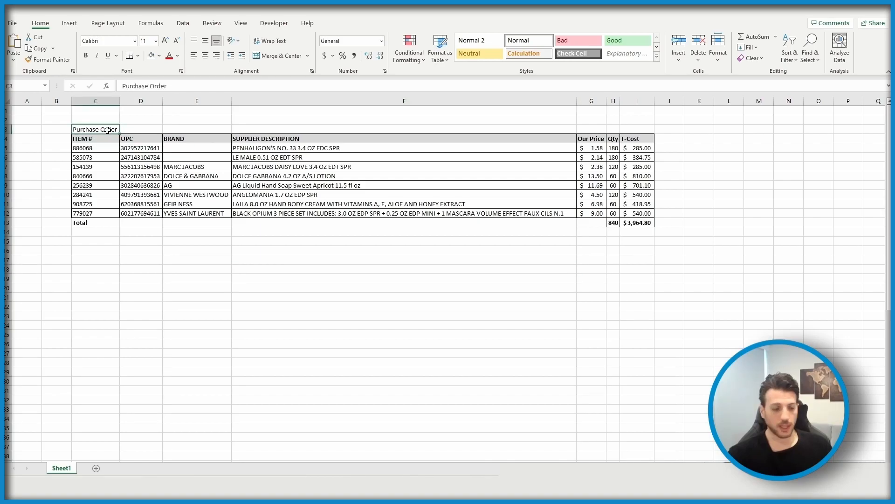
key("ctrl+b")
left_click(184, 270)
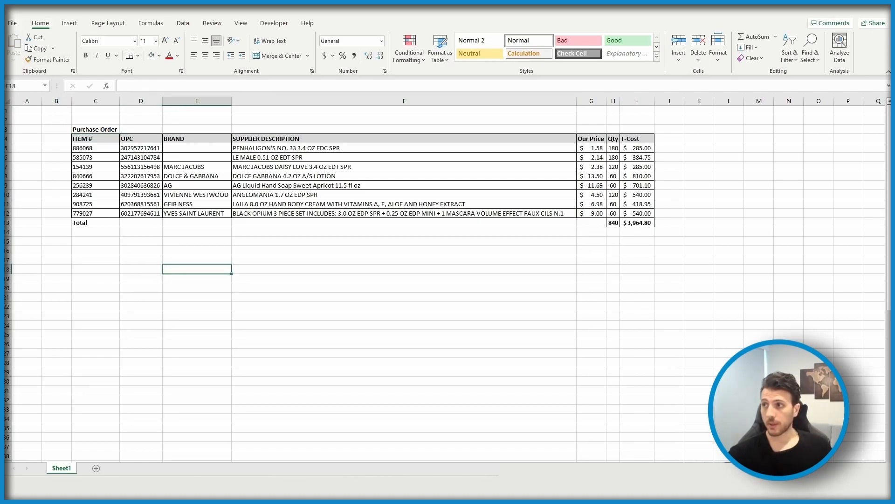
Close the new workbook and save it in the Documents location under the file name "PO - (DATE) ABC".
left_click(884, 7)
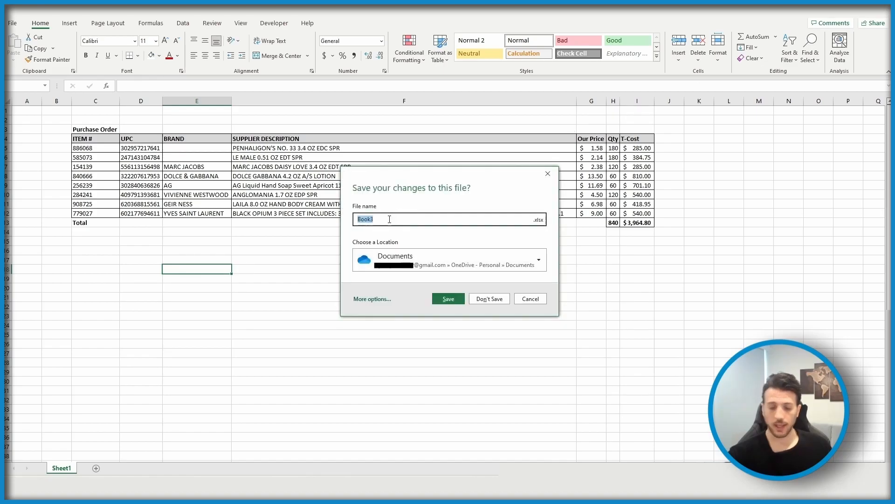
type("PO")
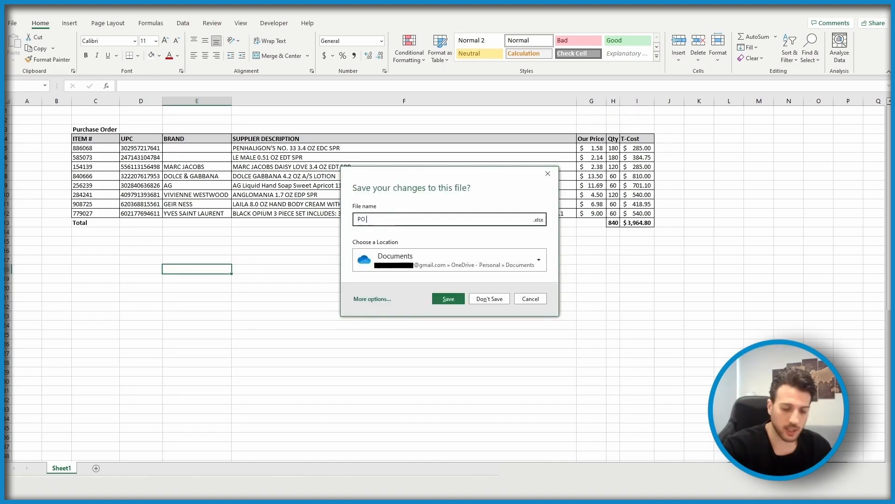
type(" - (DA")
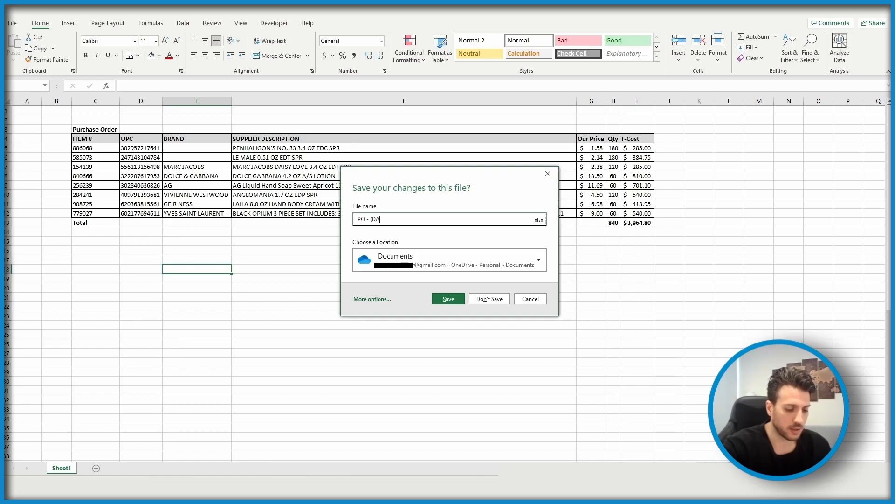
type("TE)")
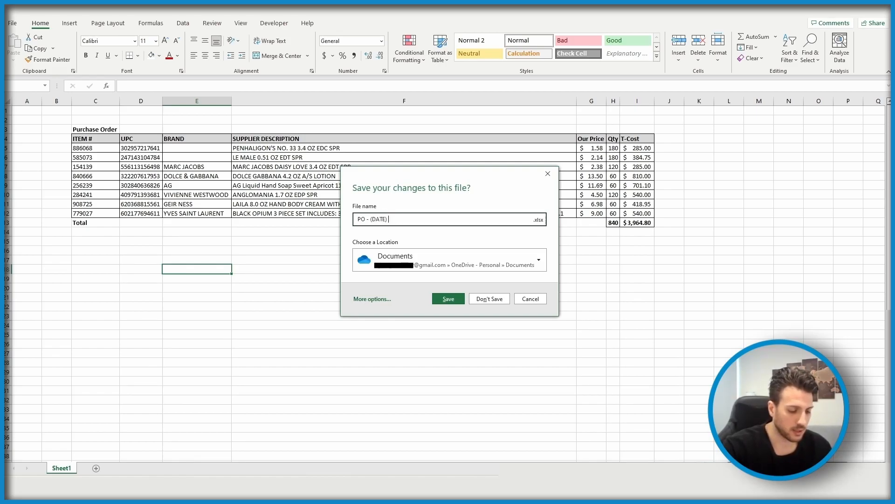
type(" ABS")
key("BackSpace")
type("C")
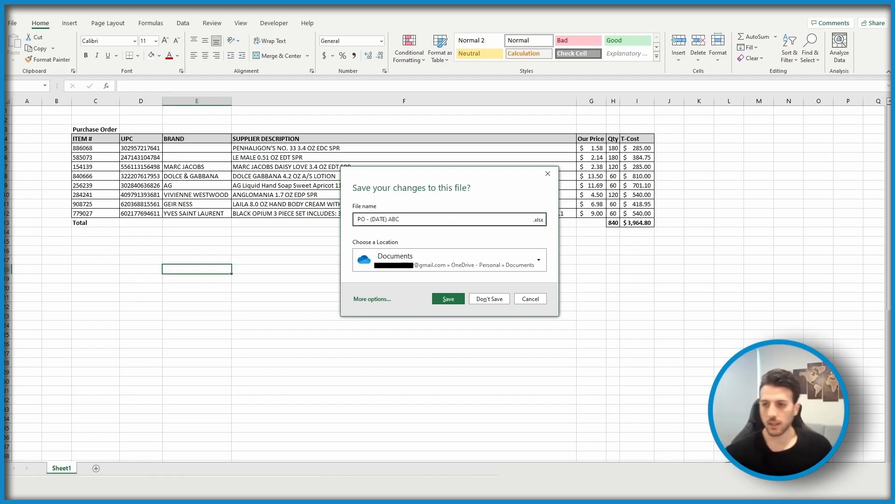
left_click(457, 299)
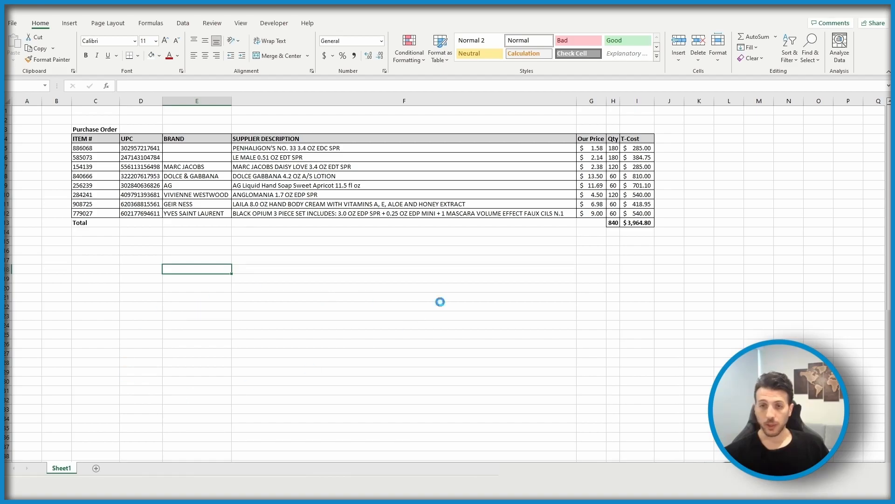